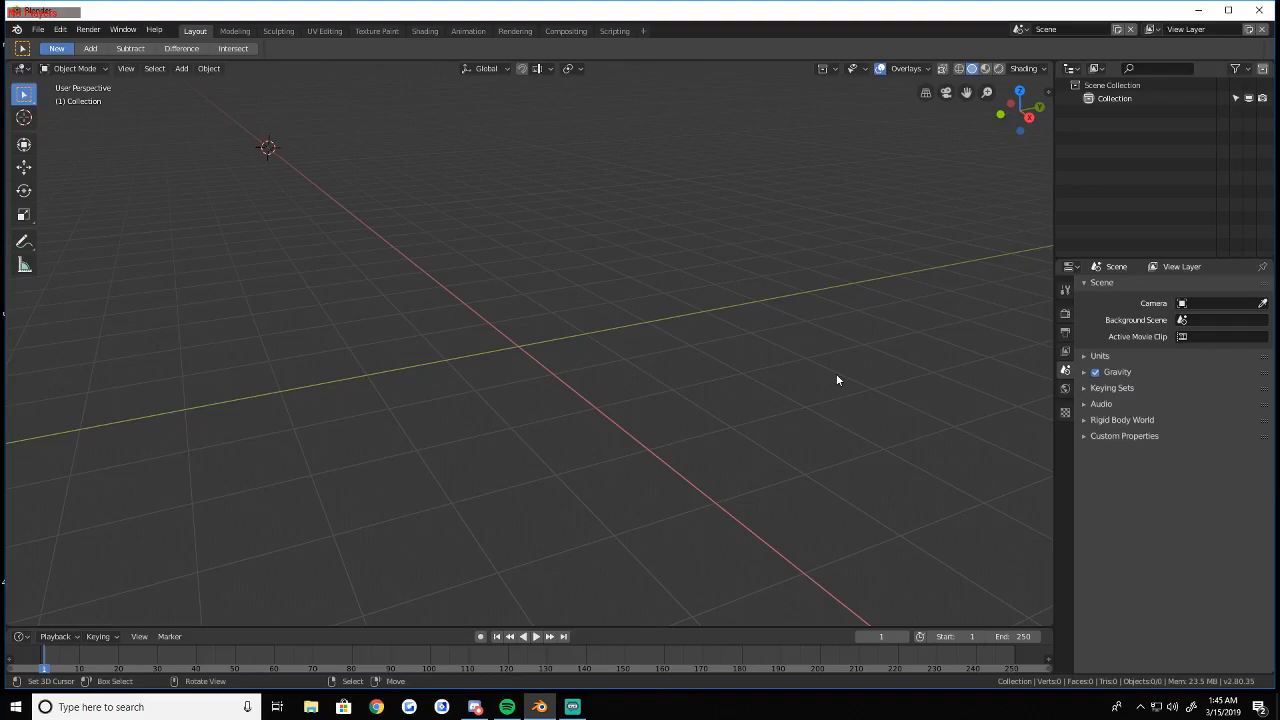
Place the 3D cursor at the intersection of the red and green axes and add a cube mesh there
{"action": "right_click", "coordinate": [519, 348], "text": "shift"}
{"action": "left_click", "coordinate": [181, 68]}
{"action": "mouse_move", "coordinate": [198, 86]}
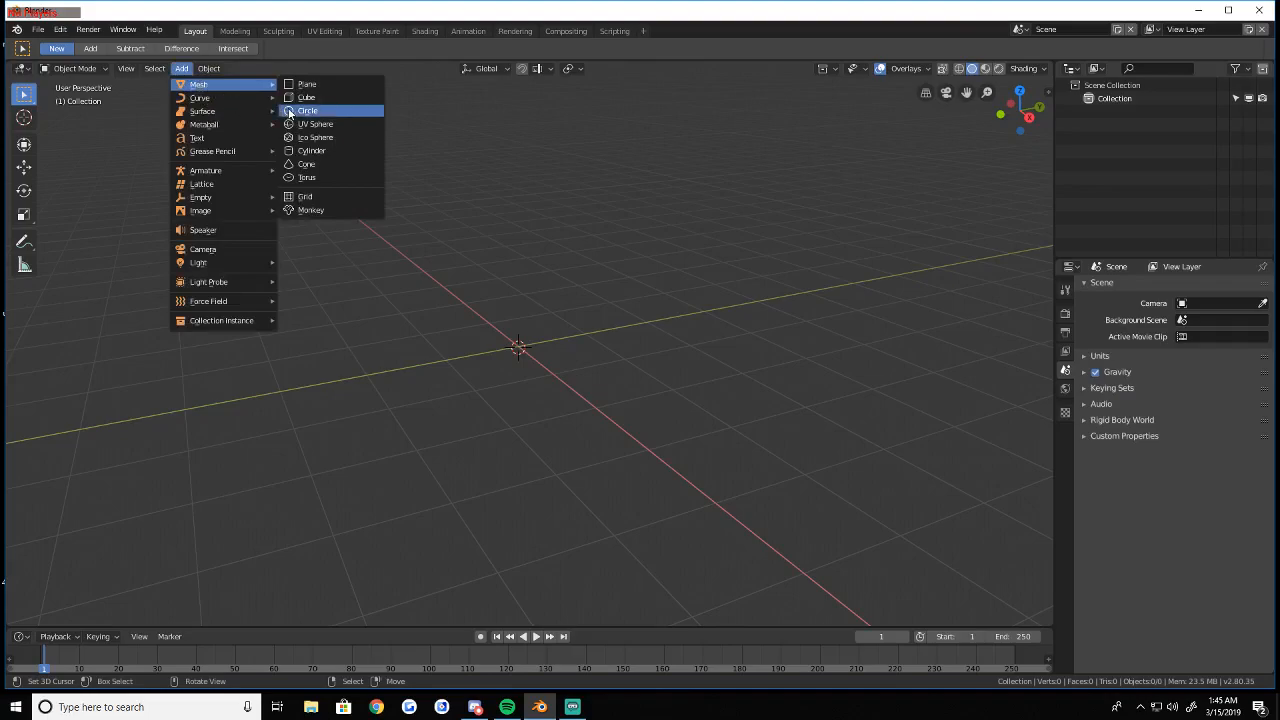
{"action": "right_click", "coordinate": [714, 226], "text": "shift"}
{"action": "right_click", "coordinate": [518, 349], "text": "shift"}
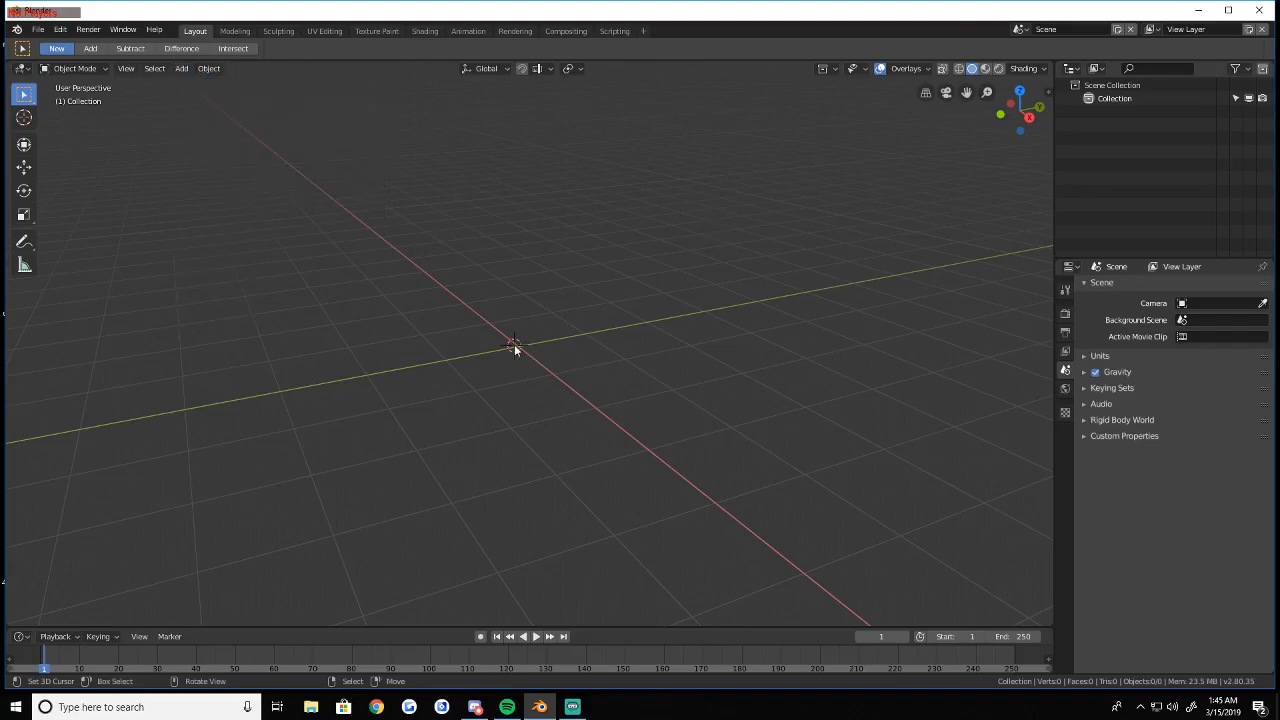
{"action": "left_click", "coordinate": [181, 68]}
{"action": "mouse_move", "coordinate": [247, 88]}
{"action": "left_click", "coordinate": [300, 94]}
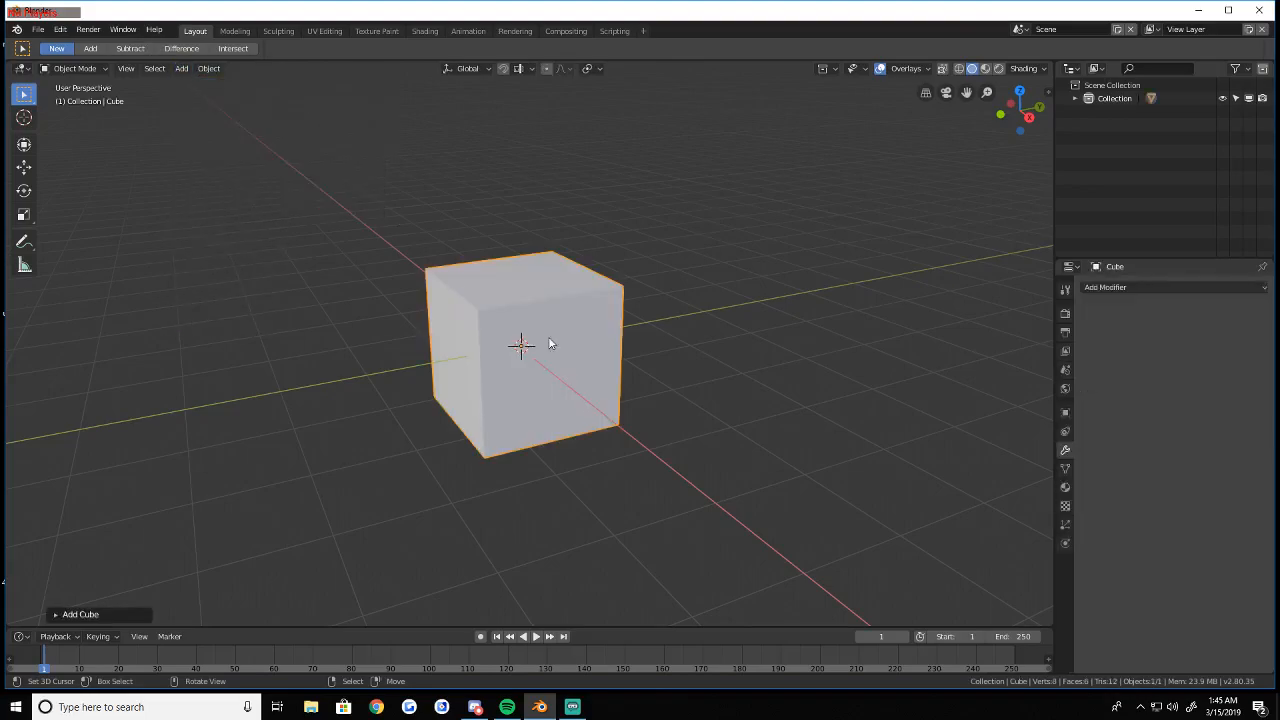
Move the cube up 1 m along the Z axis with the Move tool
{"action": "left_click", "coordinate": [24, 167]}
{"action": "left_click_drag", "start_coordinate": [520, 302], "coordinate": [517, 289]}
{"action": "key", "text": "1"}
{"action": "key", "text": "Return"}
Switch the cube to Edit Mode and select all of its geometry
{"action": "key", "text": "shift+grave"}
{"action": "key", "text": "w"}
{"action": "key", "text": "a"}
{"action": "key", "text": "d"}
{"action": "key", "text": "Escape"}
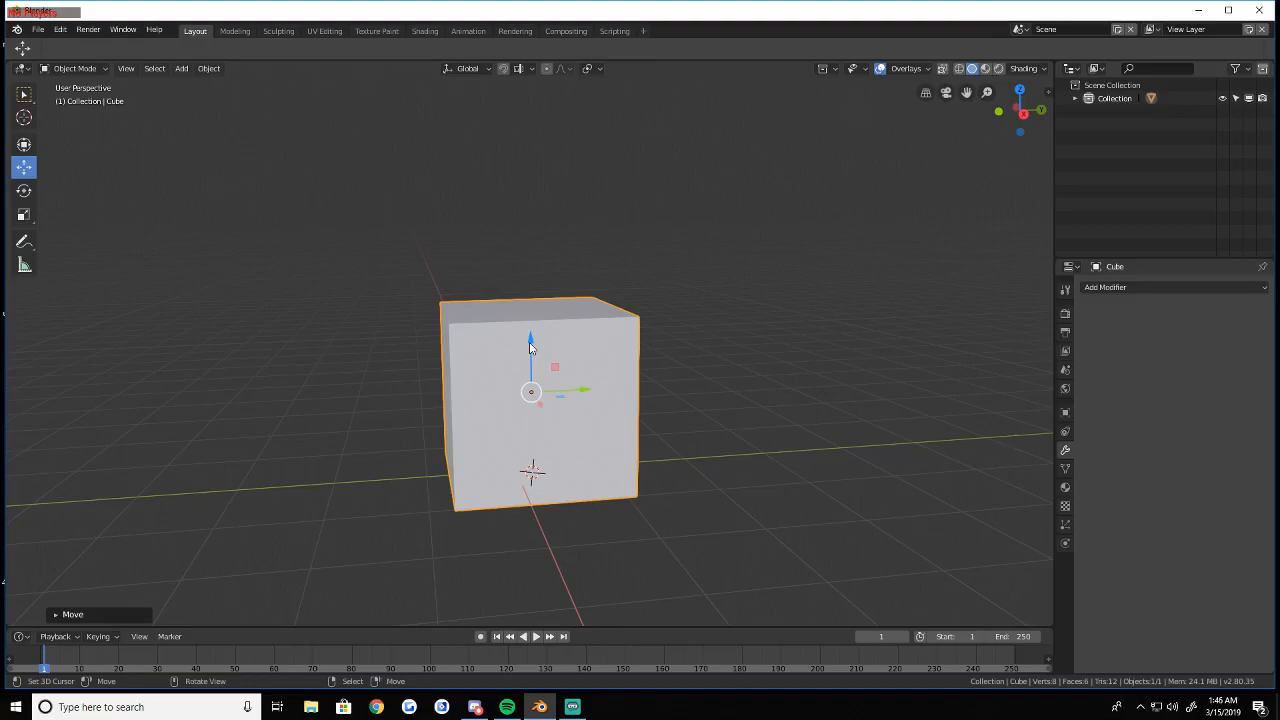
{"action": "key", "text": "shift+grave"}
{"action": "key", "text": "w"}
{"action": "key", "text": "d"}
{"action": "left_click", "coordinate": [530, 348]}
{"action": "left_click_drag", "start_coordinate": [497, 300], "coordinate": [382, 229]}
{"action": "left_click", "coordinate": [70, 68]}
{"action": "left_click", "coordinate": [71, 98]}
{"action": "key", "text": "a"}
{"action": "key", "text": "a"}
{"action": "key", "text": "shift+grave"}
{"action": "key", "text": "s"}
{"action": "left_click", "coordinate": [530, 348]}
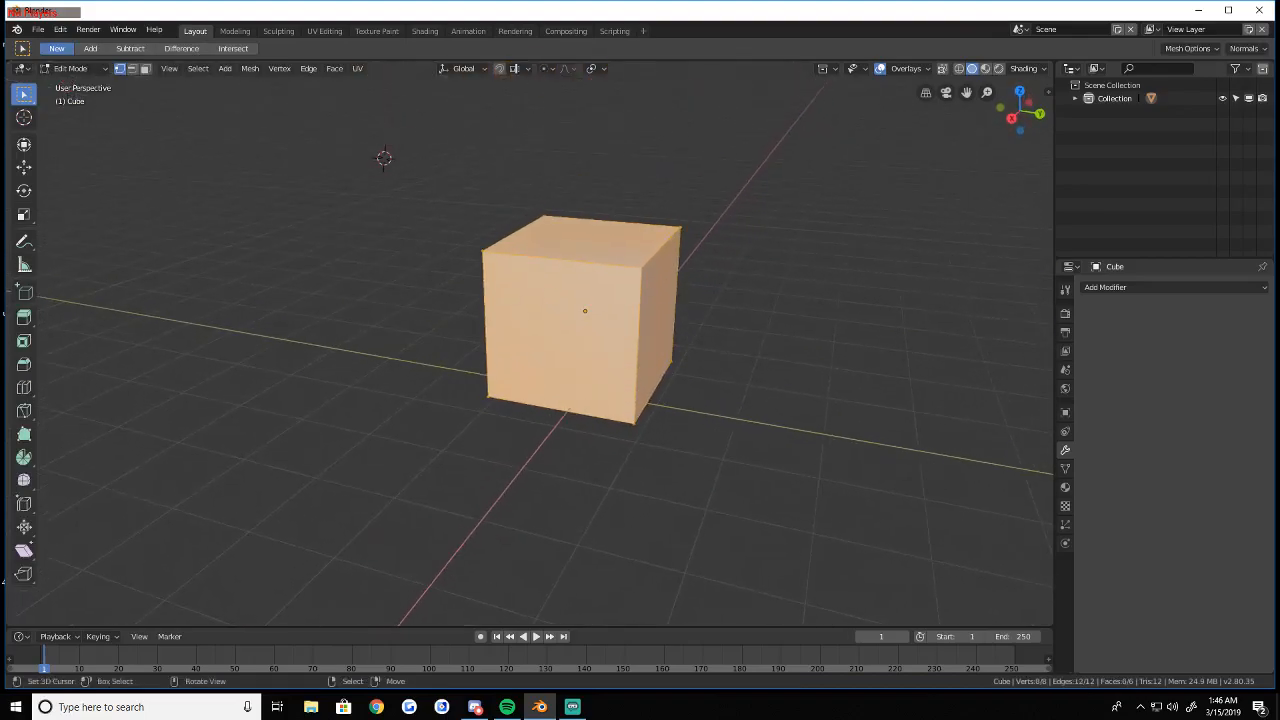
{"action": "key", "text": "shift+grave"}
{"action": "key", "text": "s"}
{"action": "left_click", "coordinate": [530, 348]}
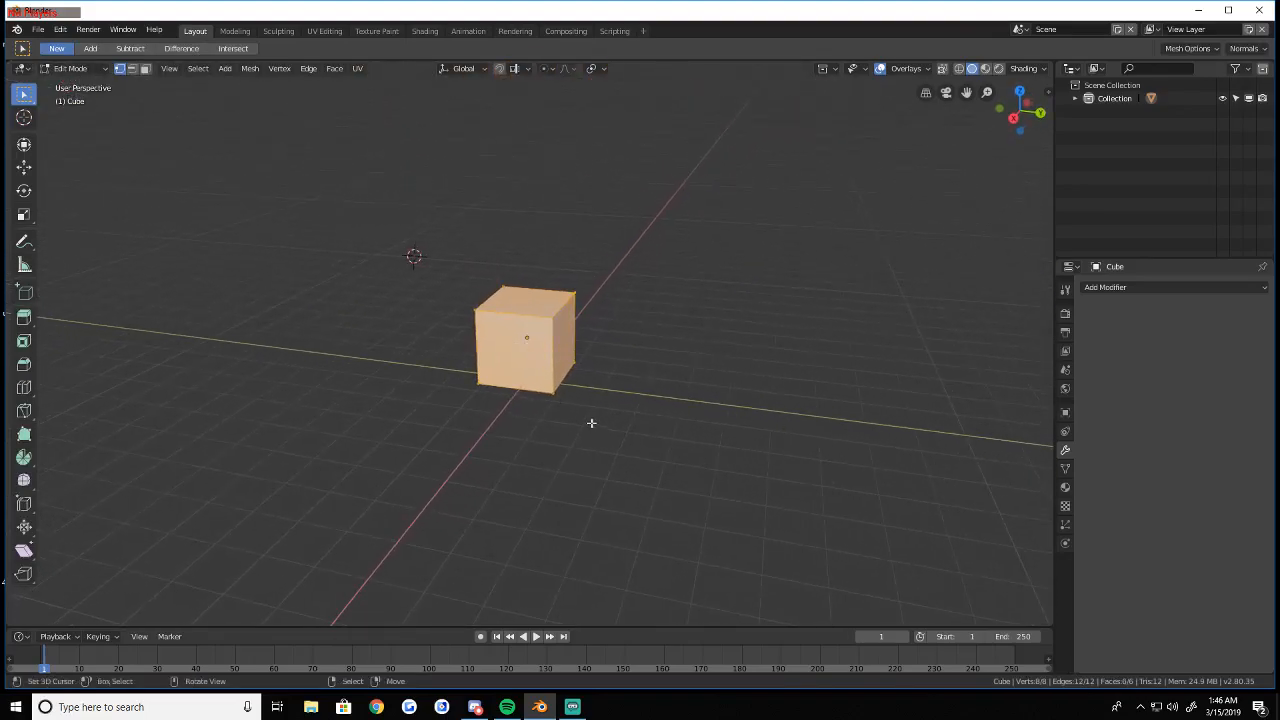
Switch the cube to Texture Paint mode and return it to Object Mode
{"action": "left_click", "coordinate": [96, 70]}
{"action": "left_click", "coordinate": [74, 167]}
{"action": "left_click", "coordinate": [80, 68]}
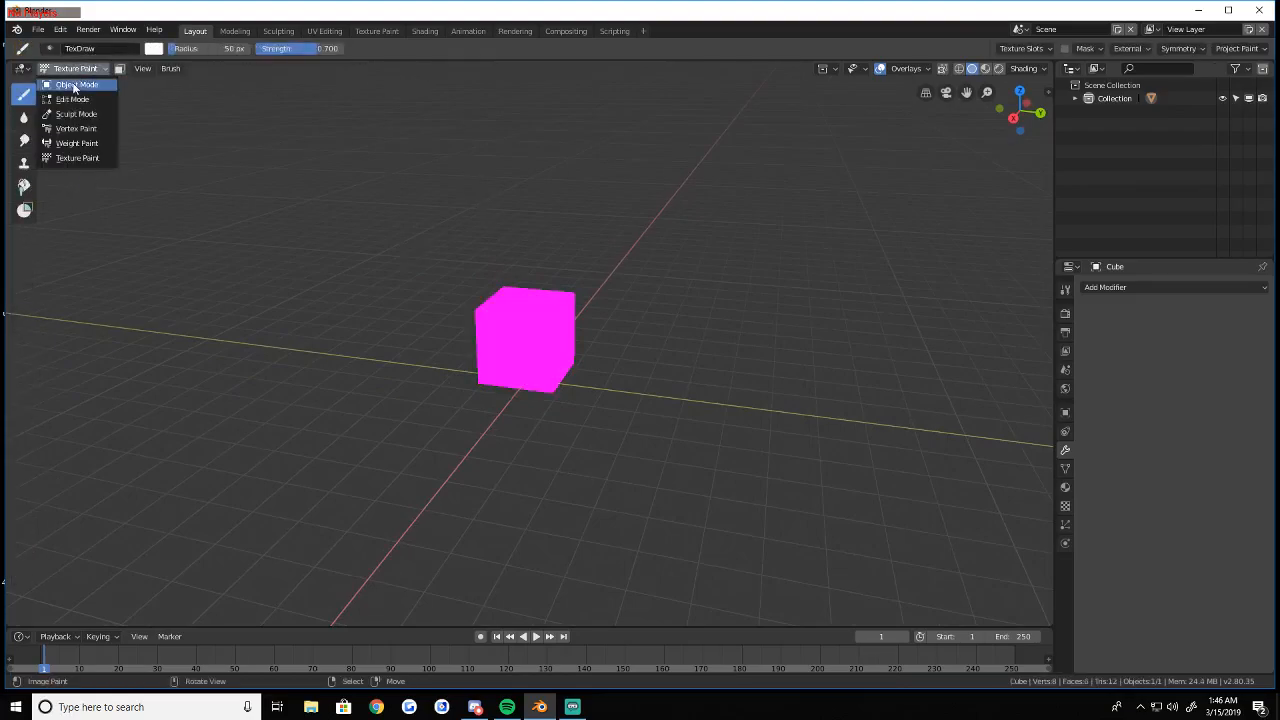
{"action": "left_click", "coordinate": [60, 83]}
Try scaling the cube along the global X axis in Object Mode
{"action": "key", "text": "s"}
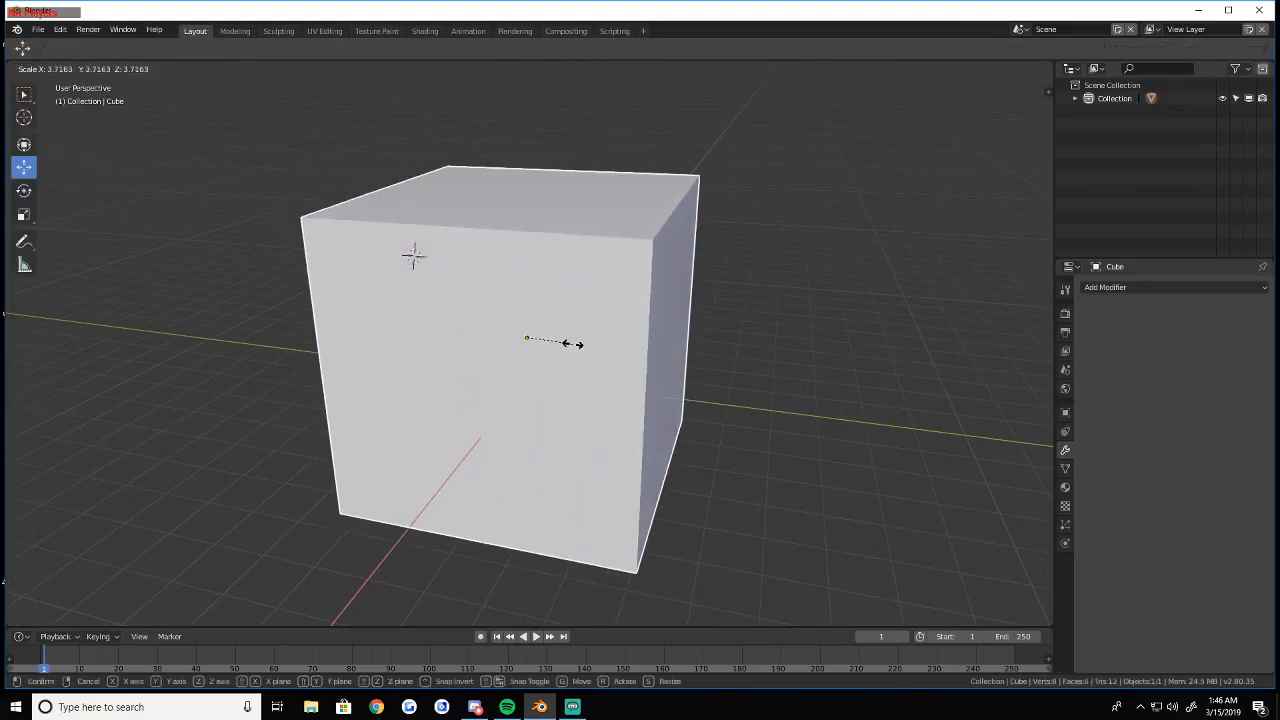
{"action": "key", "text": "x"}
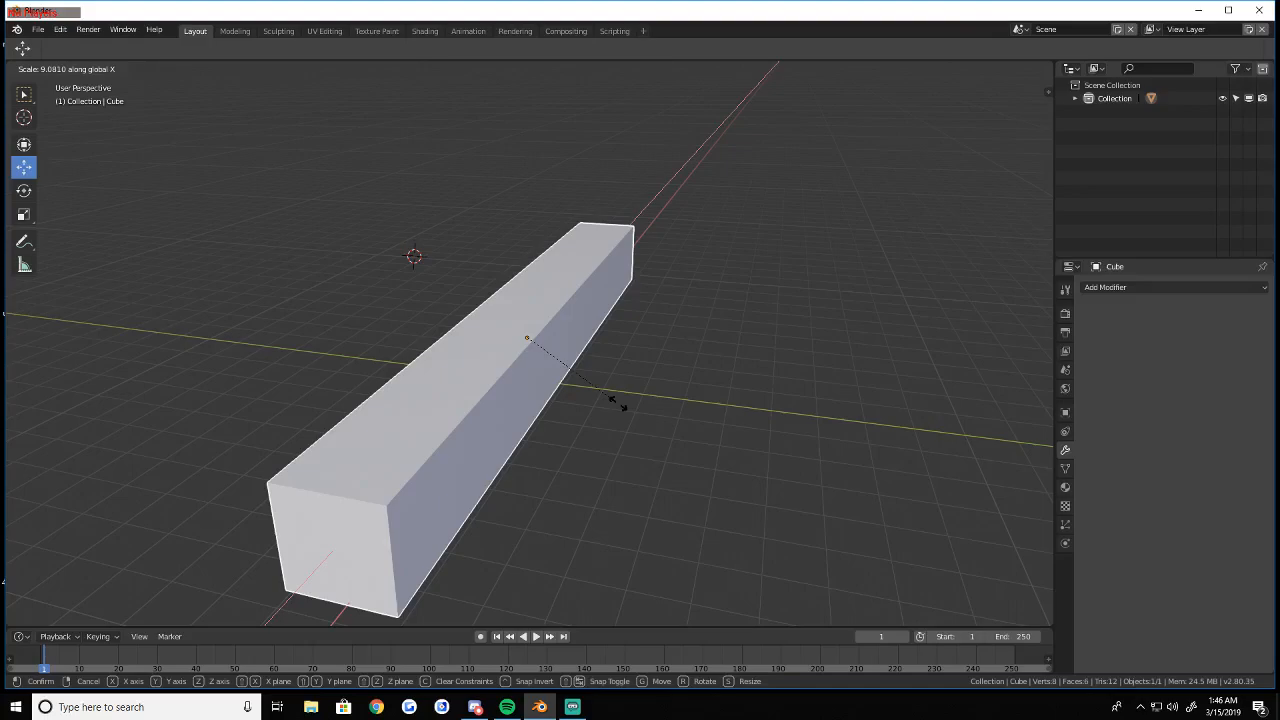
{"action": "key", "text": "Escape"}
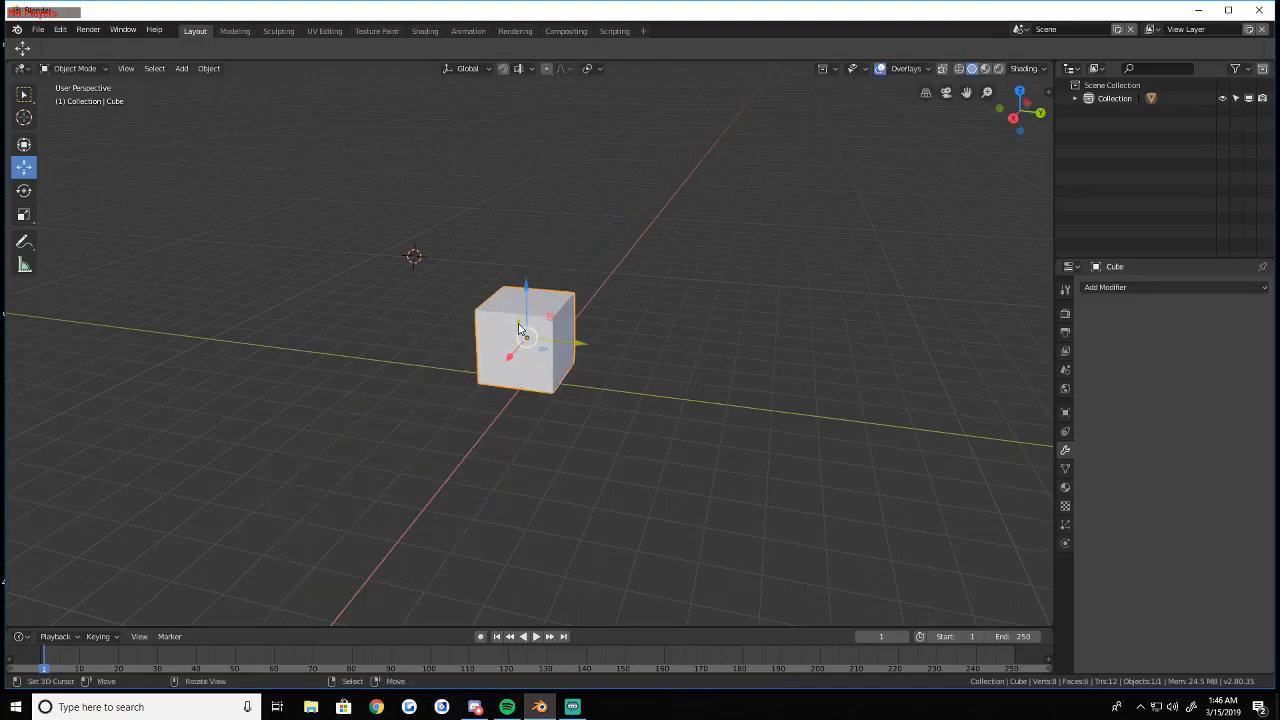
{"action": "key", "text": "s"}
{"action": "key", "text": "x"}
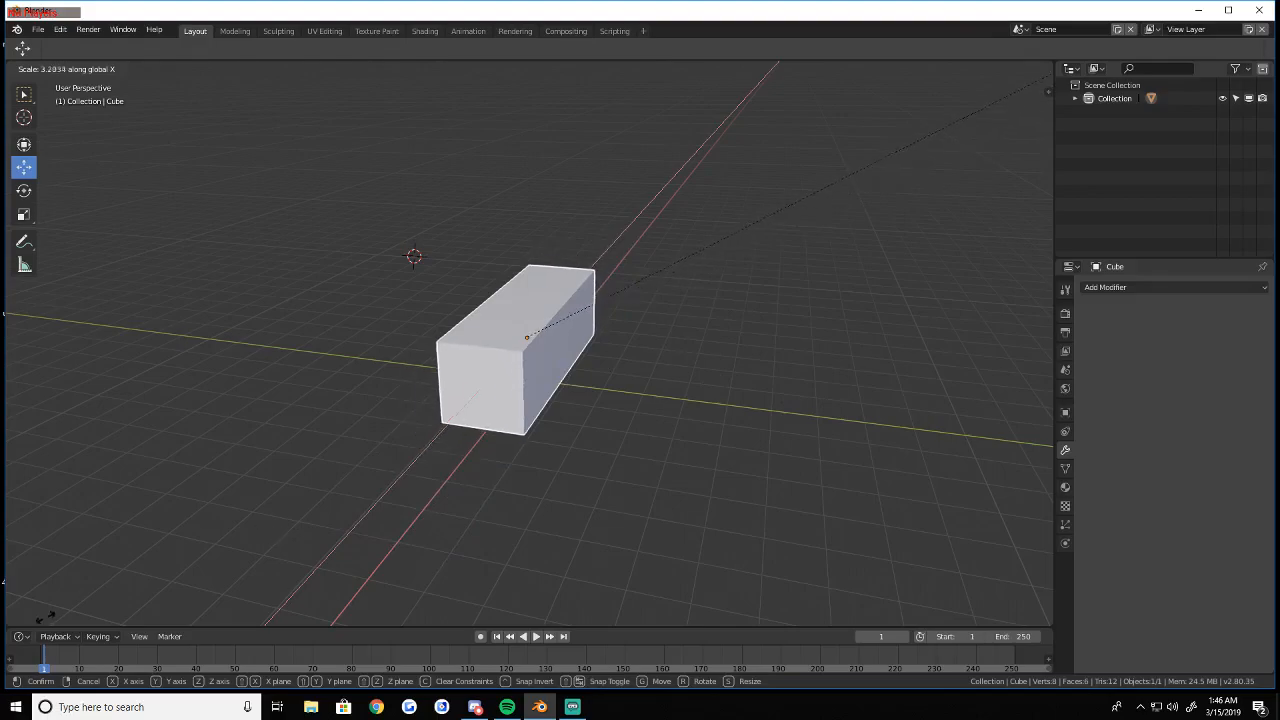
{"action": "key", "text": "Escape"}
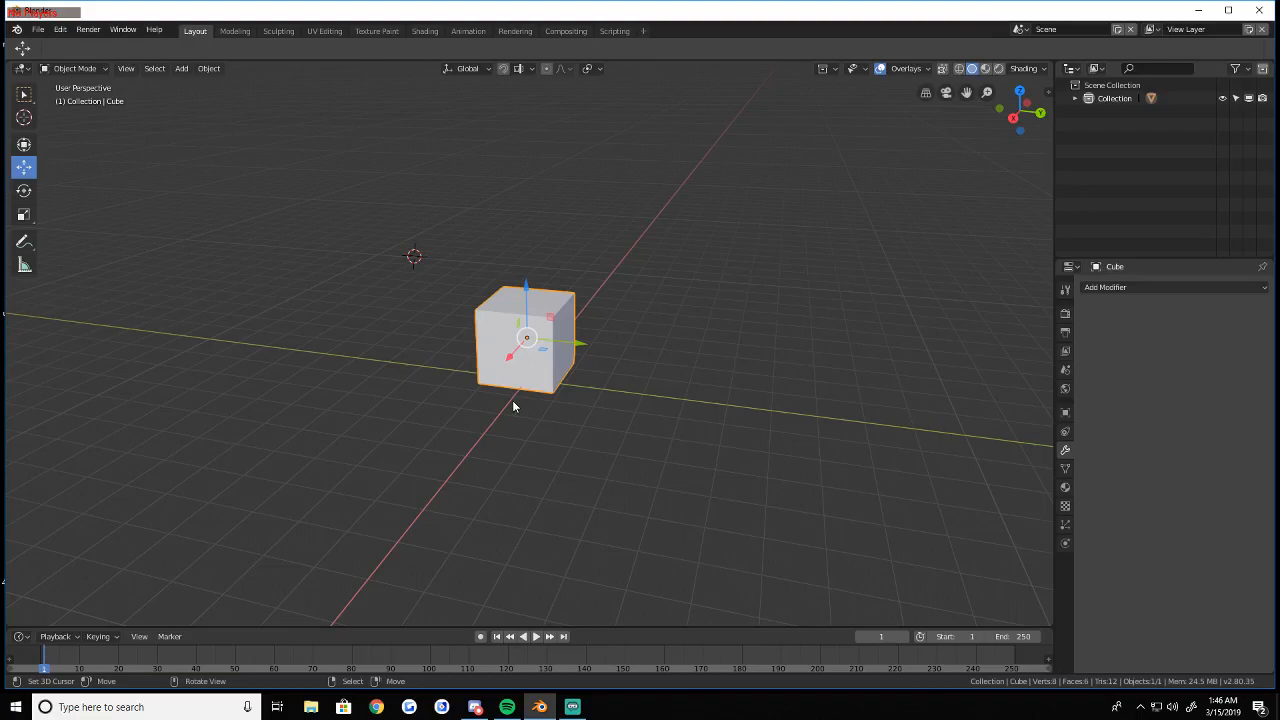
Enter Edit Mode with face selection and select the cube's side face with the Move tool active
{"action": "left_click", "coordinate": [75, 68]}
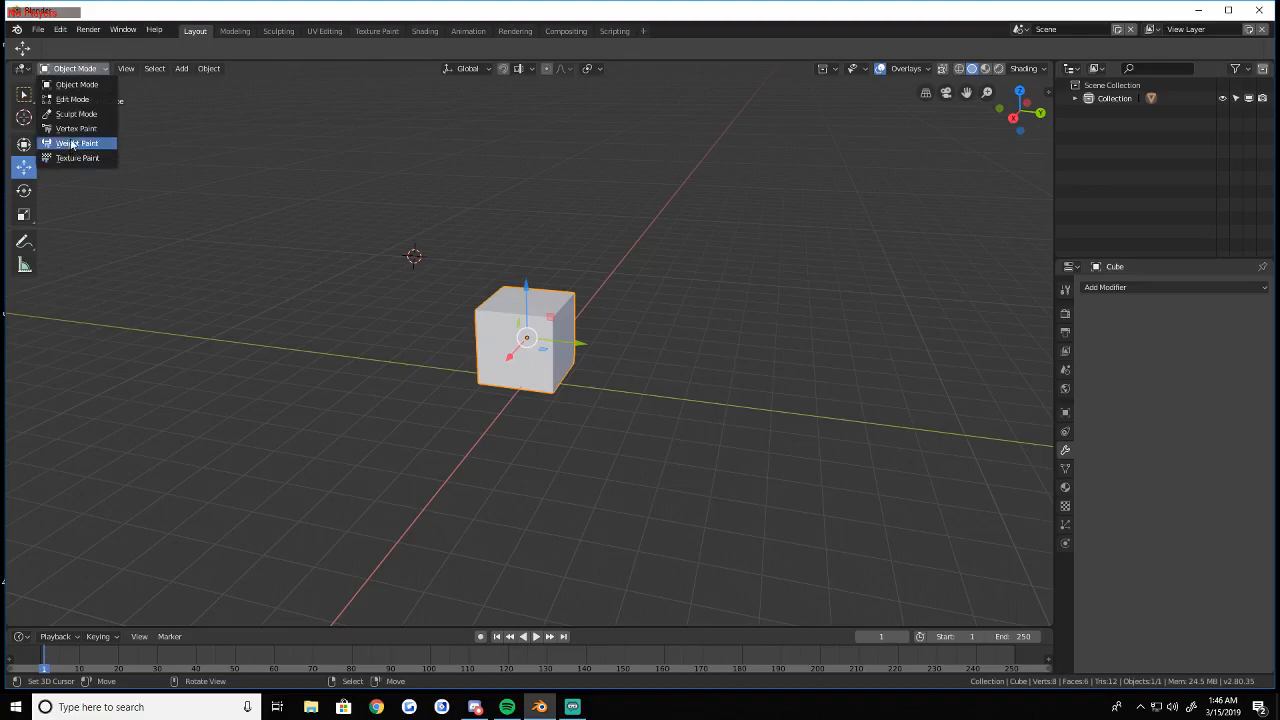
{"action": "left_click", "coordinate": [72, 99]}
{"action": "left_click", "coordinate": [145, 68]}
{"action": "left_click", "coordinate": [619, 399]}
{"action": "left_click", "coordinate": [572, 365]}
{"action": "left_click", "coordinate": [24, 167]}
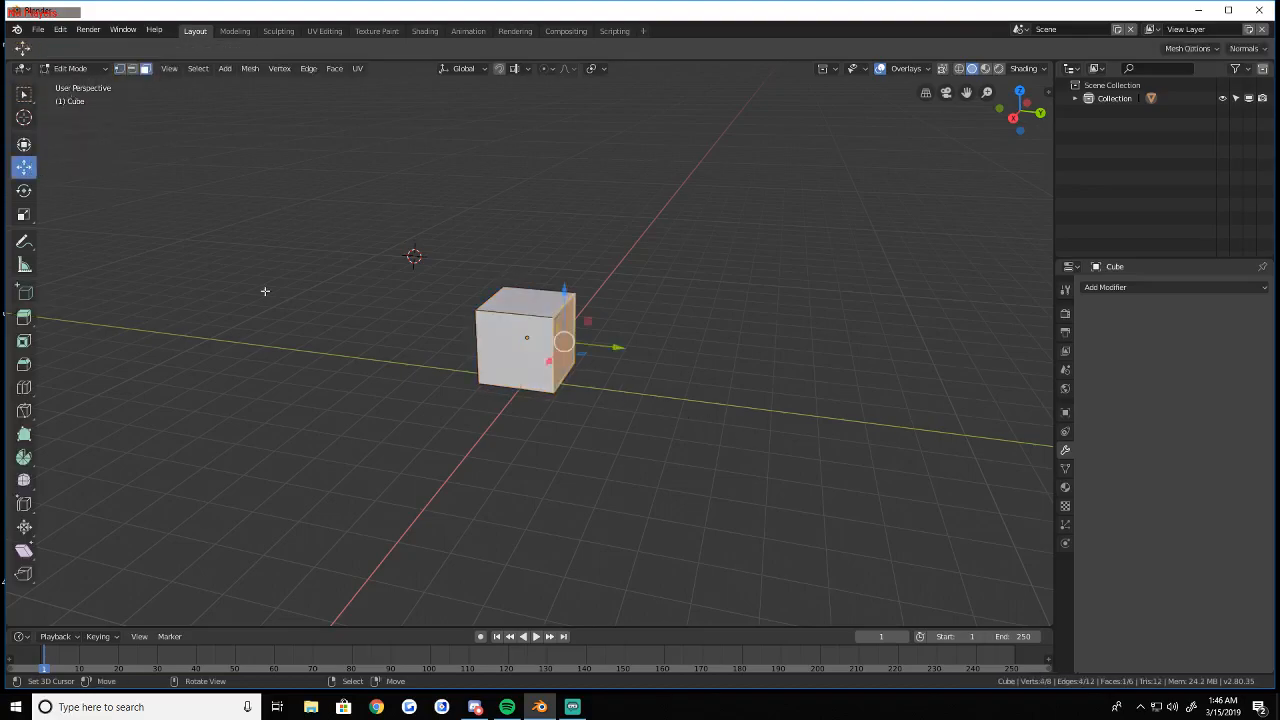
Select the entire cube mesh and scale it along the global Y axis into a long beam
{"action": "key", "text": "a"}
{"action": "key", "text": "a"}
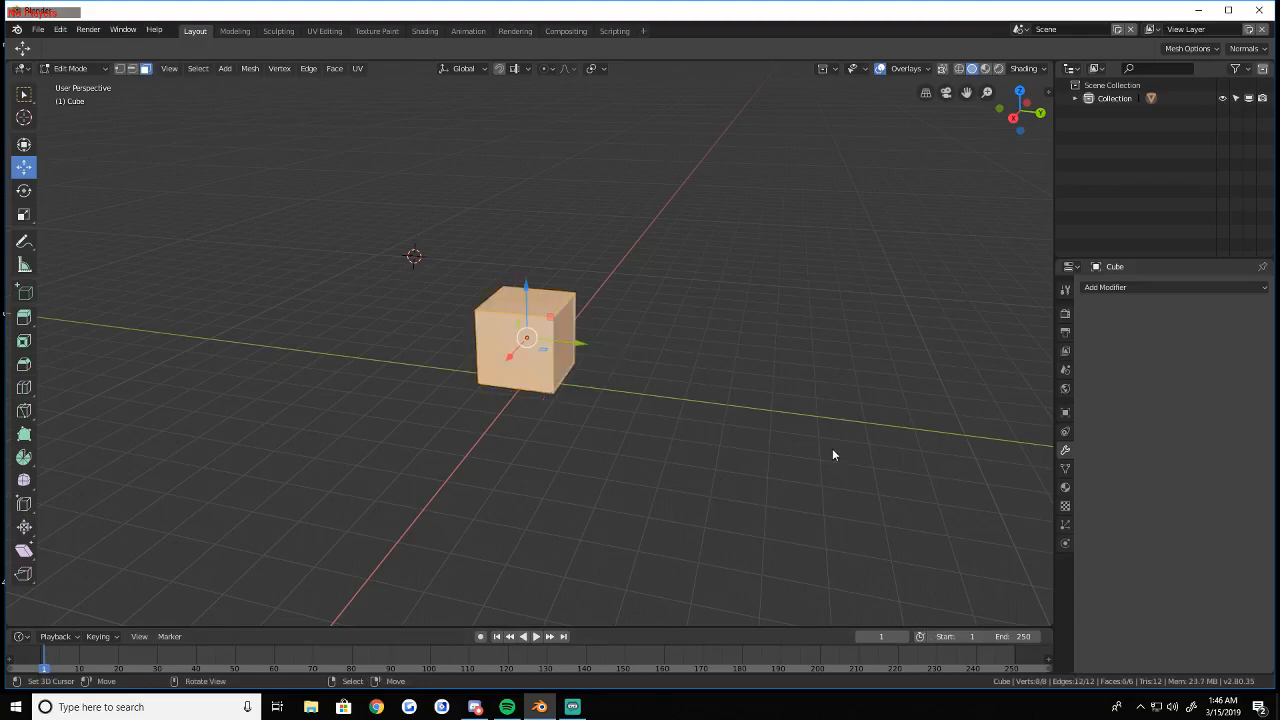
{"action": "key", "text": "s"}
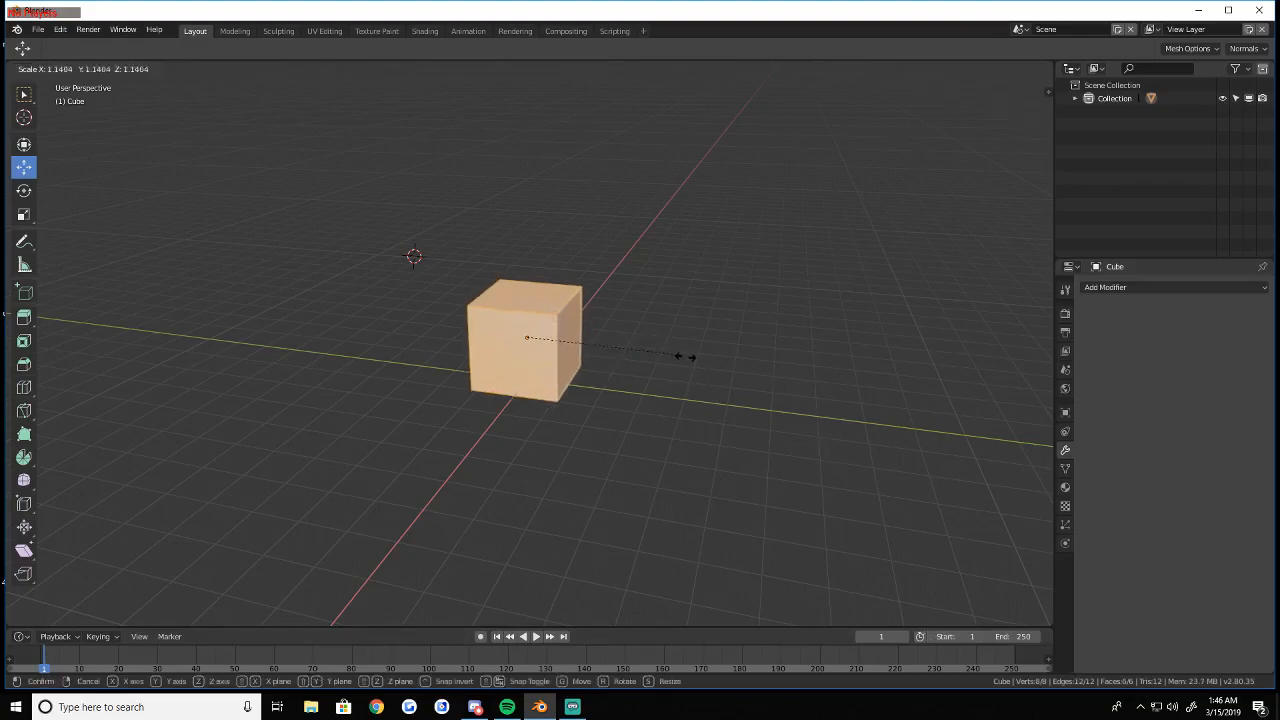
{"action": "key", "text": "x"}
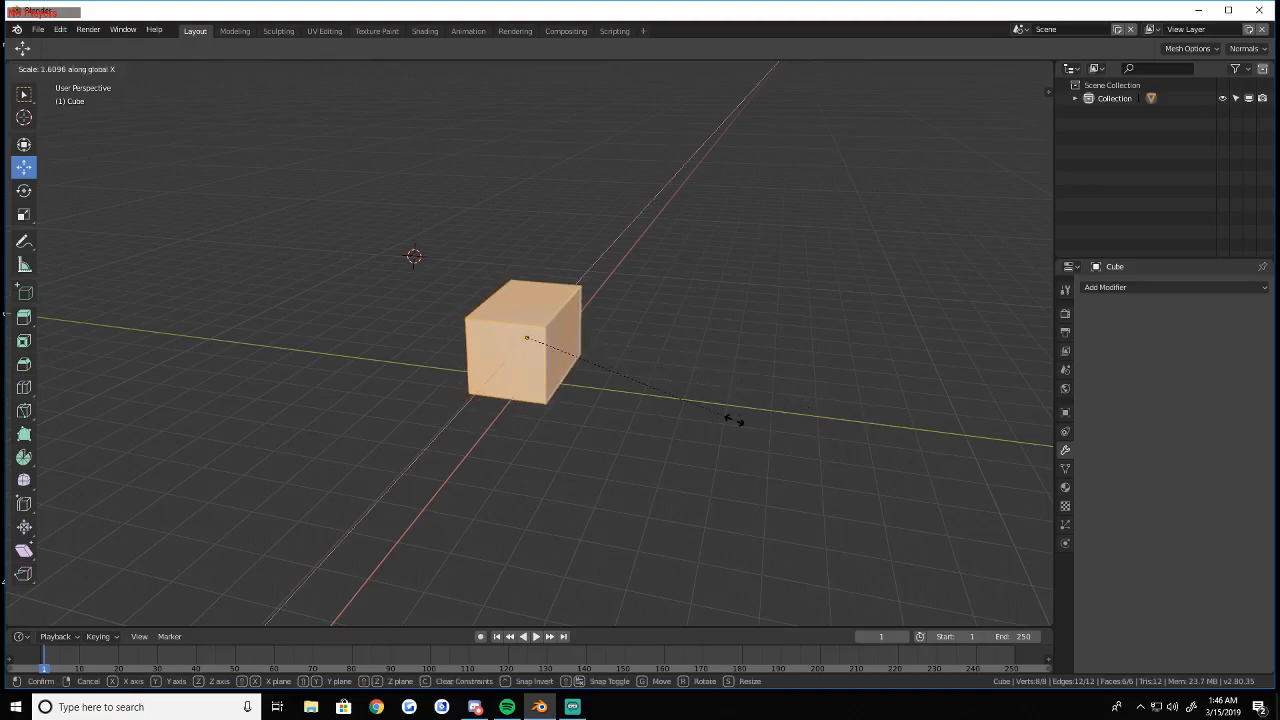
{"action": "key", "text": "y"}
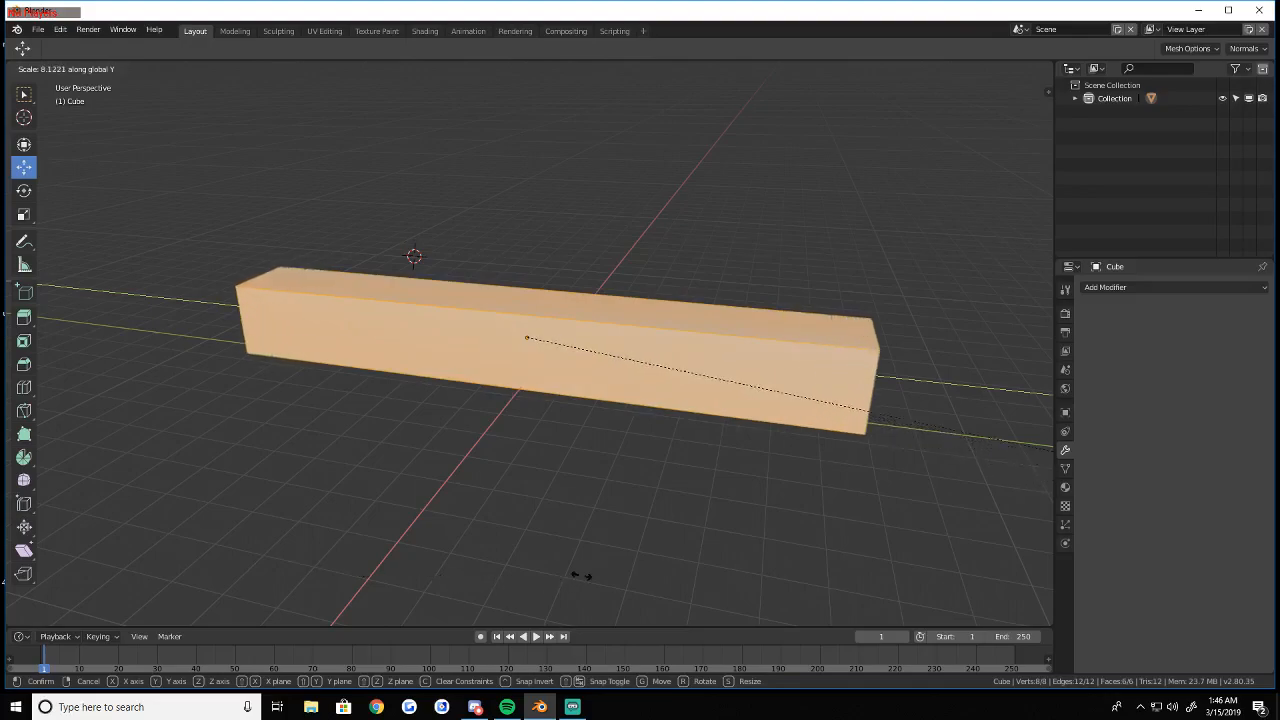
{"action": "left_click", "coordinate": [434, 466]}
Select the beam's long side face and move it outward along the X axis to form a wide slab
{"action": "key", "text": "shift+grave"}
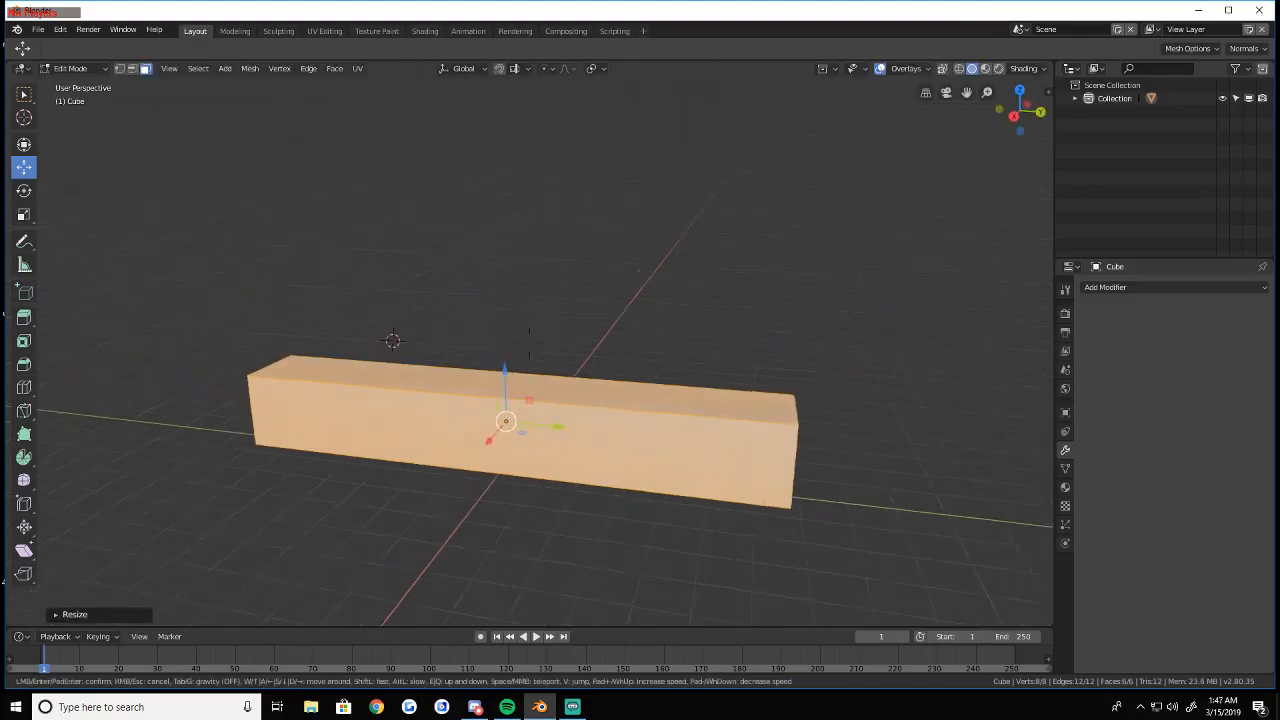
{"action": "left_click", "coordinate": [529, 343]}
{"action": "right_click", "coordinate": [494, 380]}
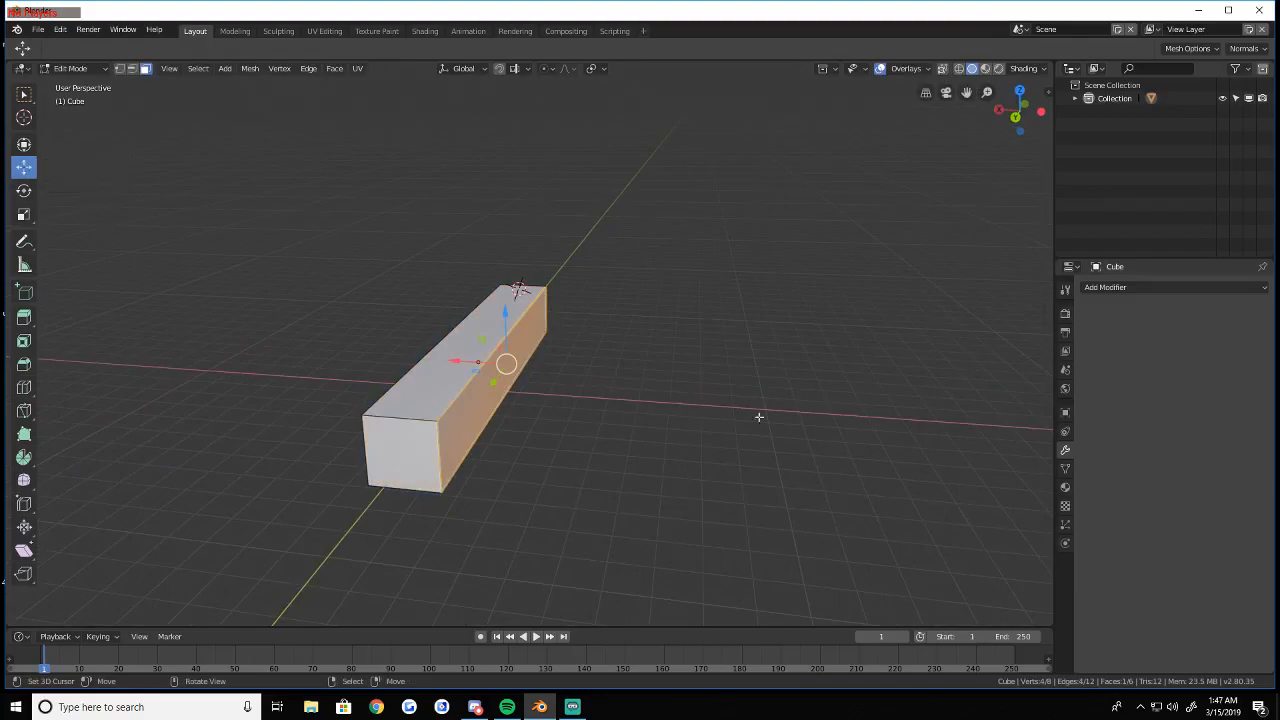
{"action": "left_click_drag", "start_coordinate": [452, 361], "coordinate": [744, 412]}
Select the slab's top face and move it up along the Z axis to form a tall box
{"action": "key", "text": "shift+grave"}
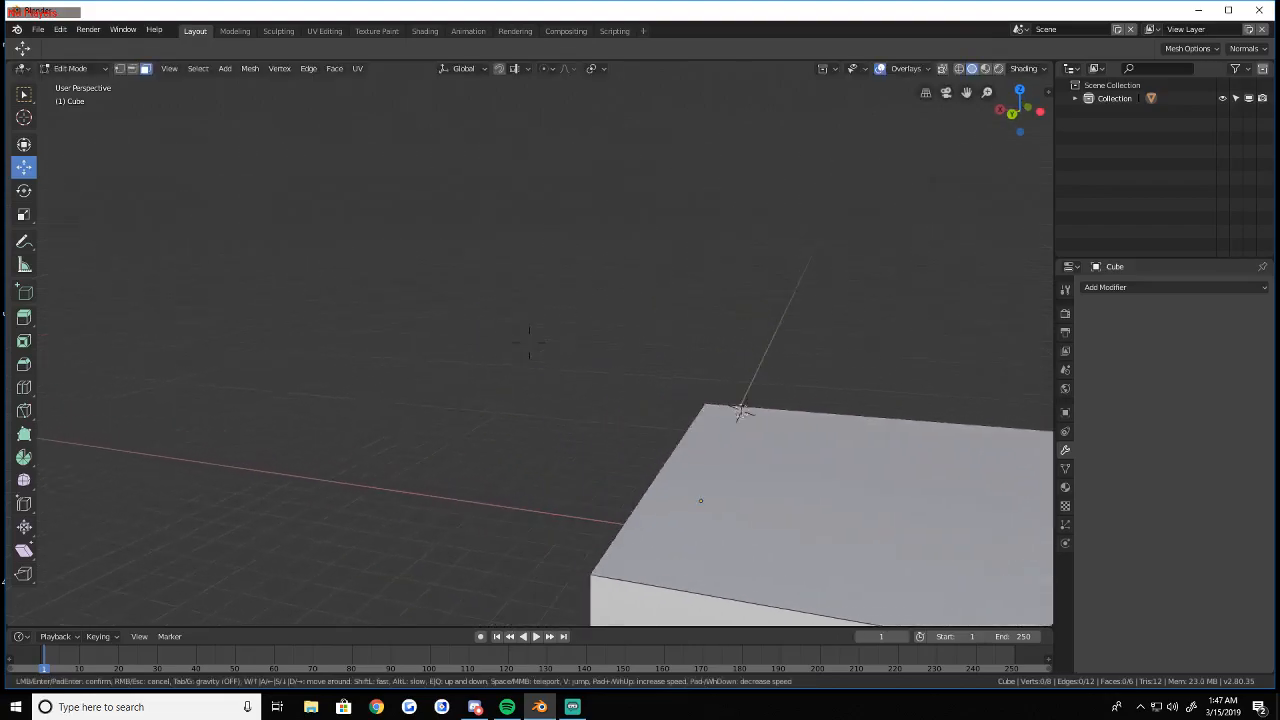
{"action": "key", "text": "Escape"}
{"action": "left_click", "coordinate": [513, 372]}
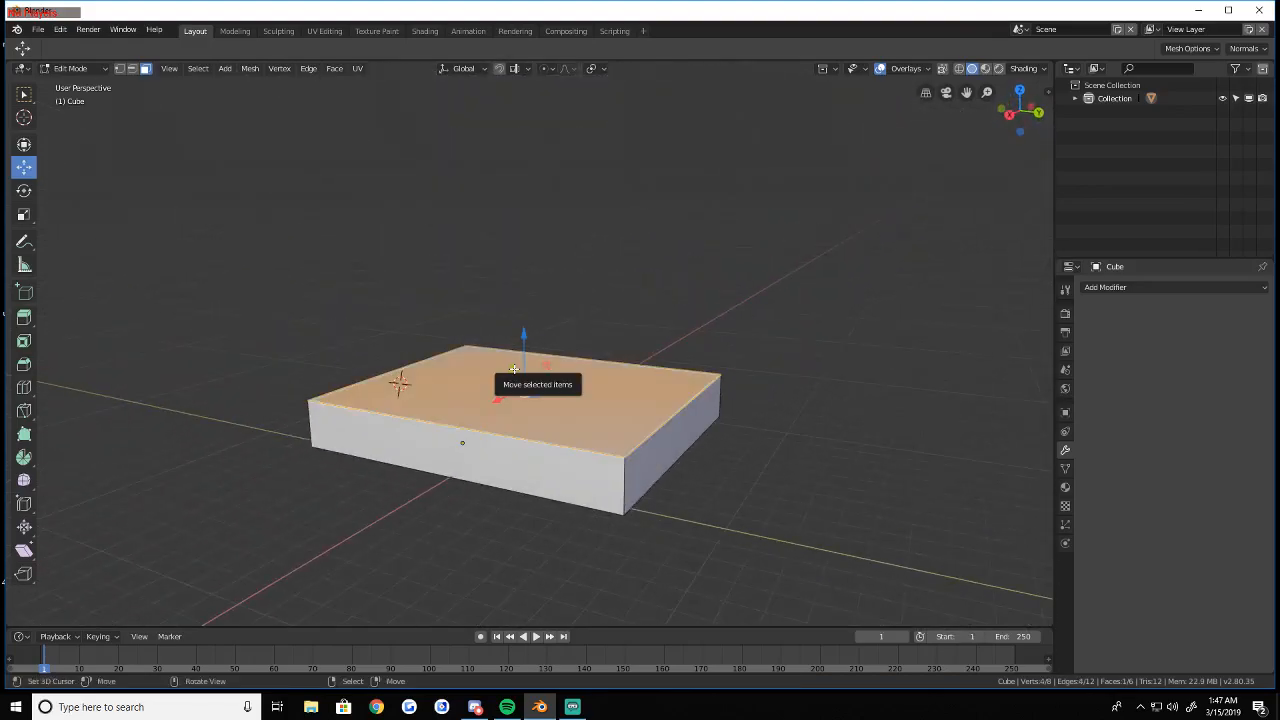
{"action": "left_click_drag", "start_coordinate": [524, 340], "coordinate": [539, 177]}
{"action": "right_click", "coordinate": [540, 194]}
Try a horizontal loop cut around the box, then undo it
{"action": "key", "text": "shift+grave"}
{"action": "key", "text": "w"}
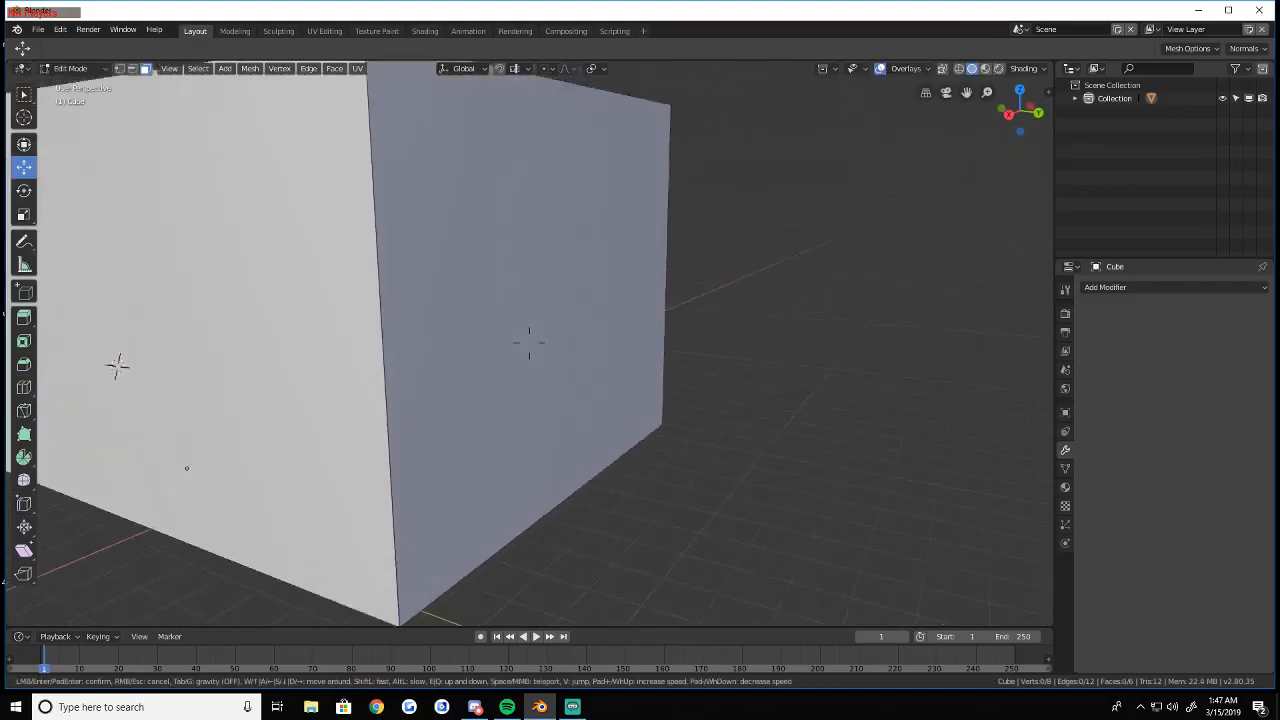
{"action": "key", "text": "Escape"}
{"action": "key", "text": "ctrl+r"}
{"action": "key", "text": "Escape"}
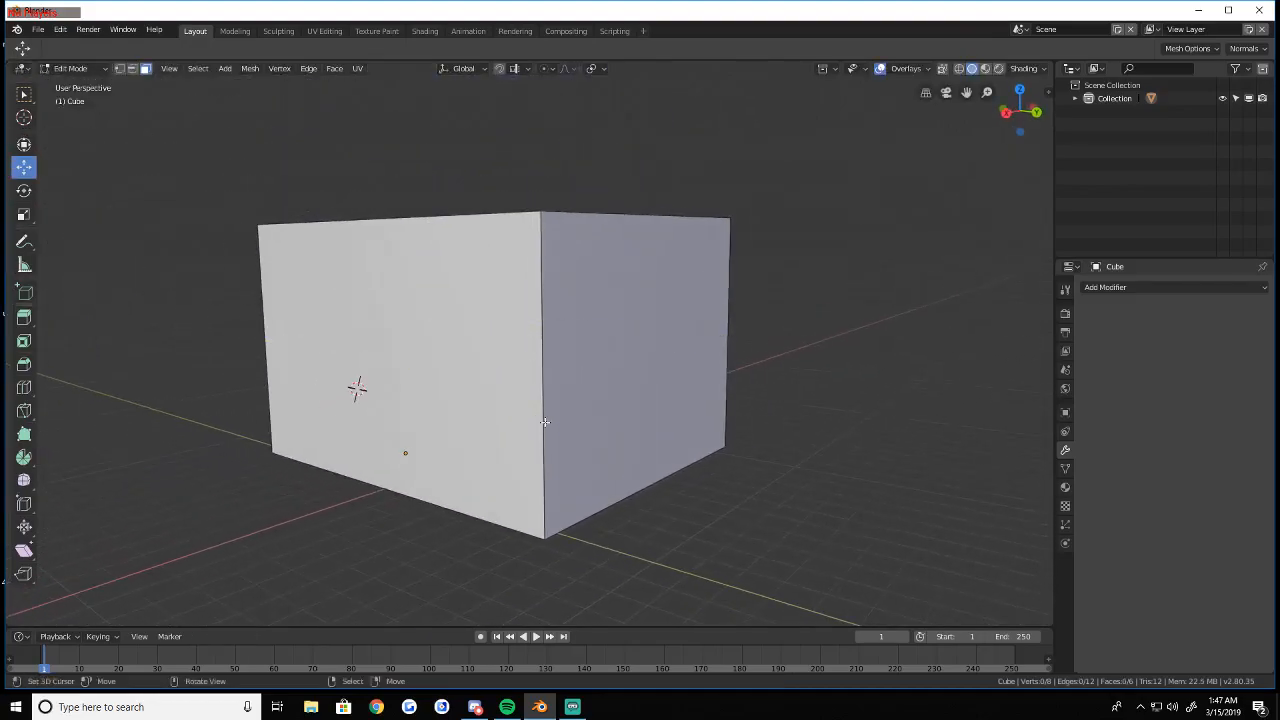
{"action": "key", "text": "ctrl+r"}
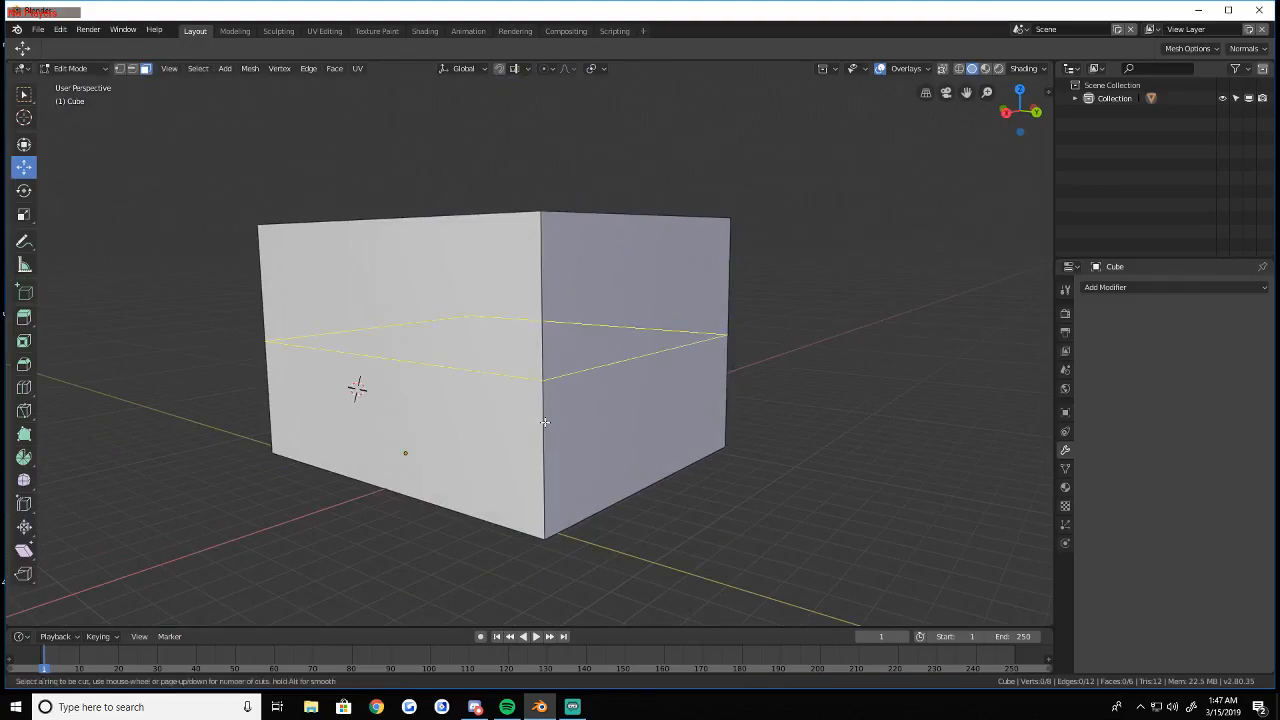
{"action": "left_click", "coordinate": [545, 420]}
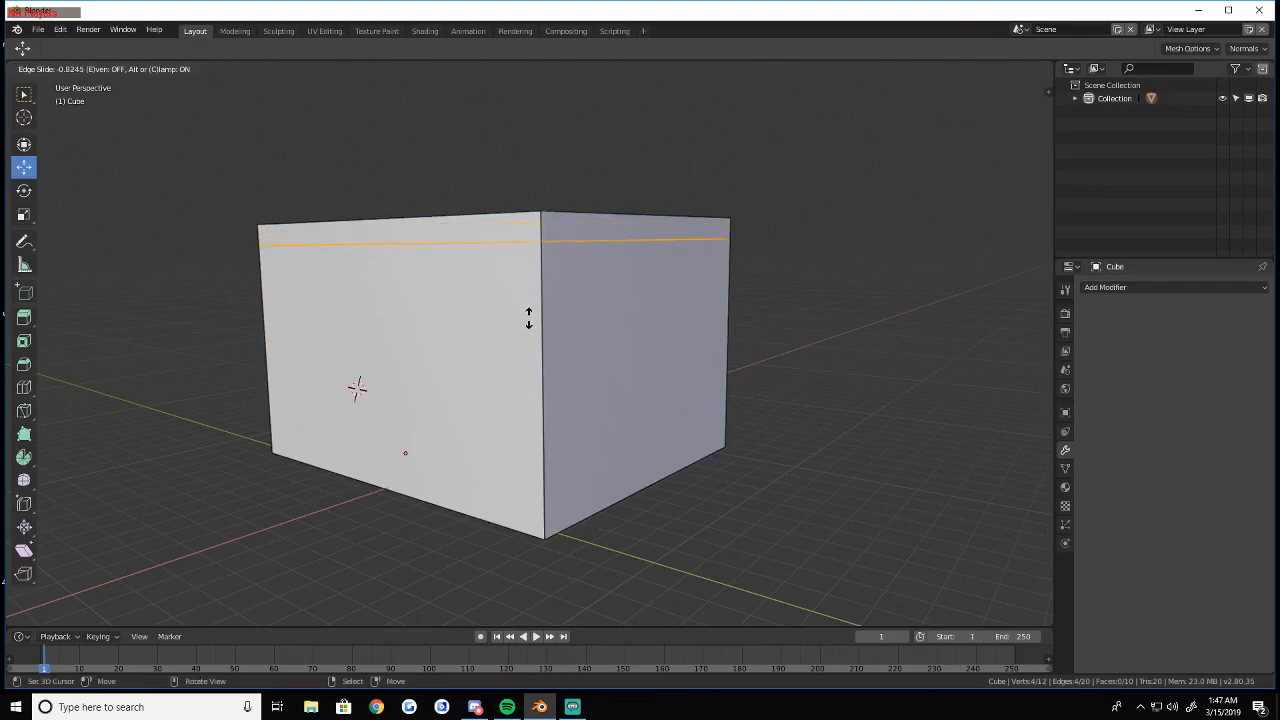
{"action": "right_click", "coordinate": [530, 318]}
{"action": "key", "text": "ctrl+z"}
Add a horizontal loop cut around the box, slid to about -0.91 near the top edge, and clear the selection
{"action": "key", "text": "ctrl+r"}
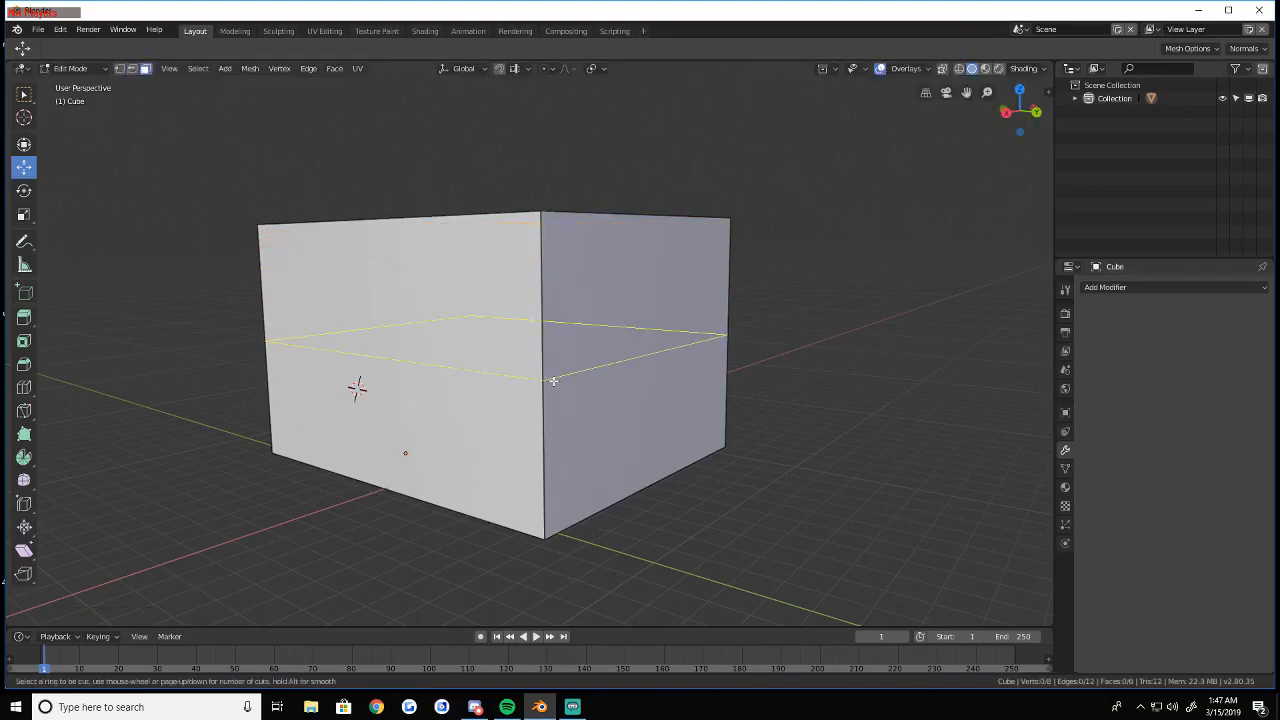
{"action": "left_click", "coordinate": [553, 381]}
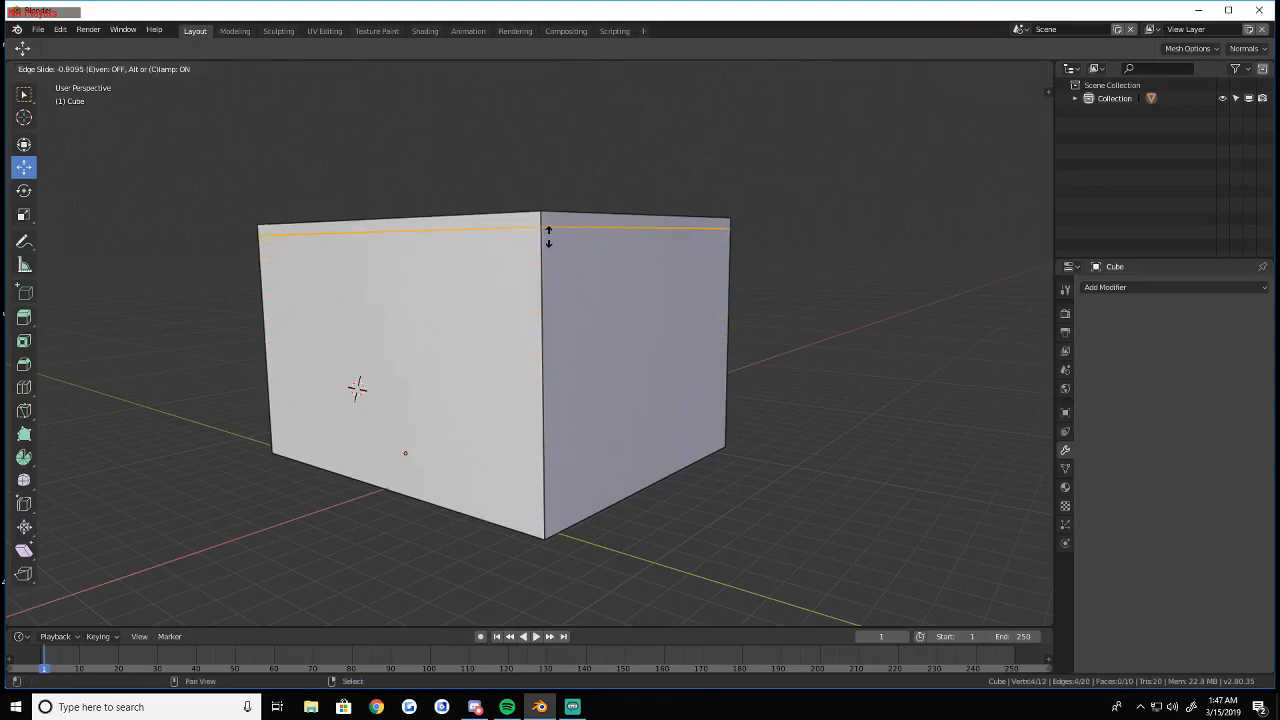
{"action": "left_click", "coordinate": [544, 229]}
{"action": "key", "text": "a"}
{"action": "key", "text": "alt+a"}
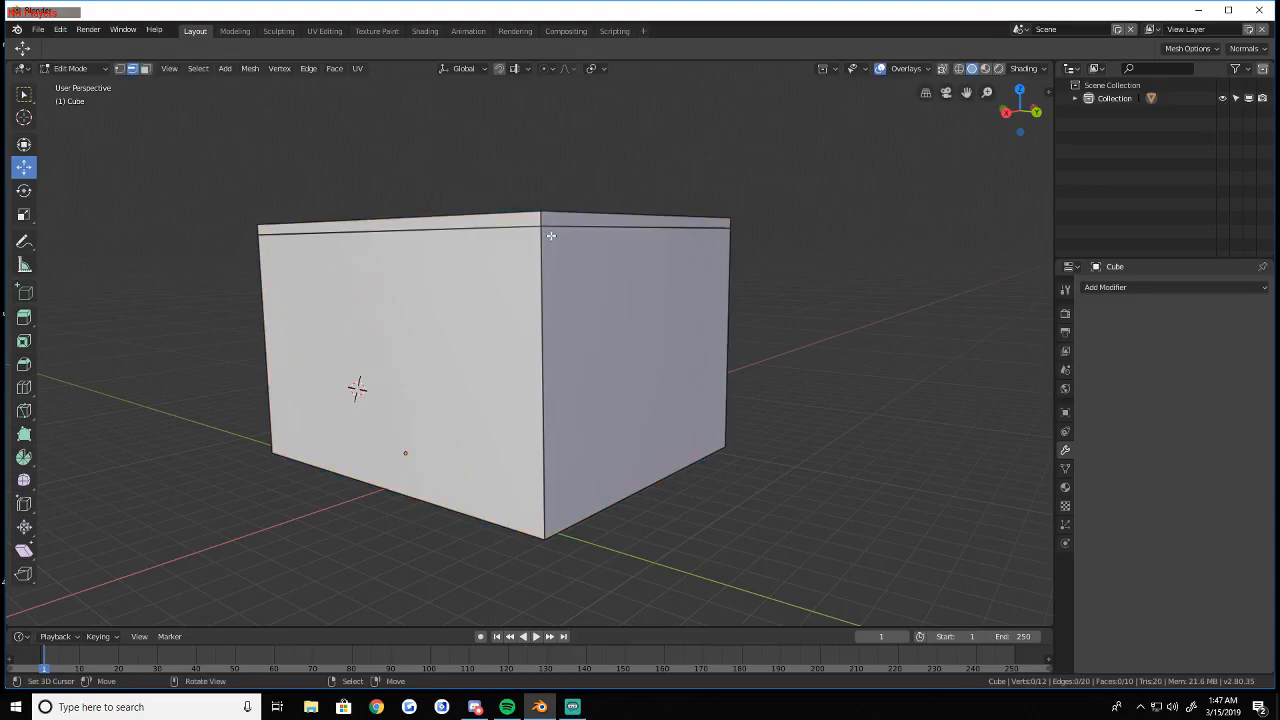
Switch to face selection and try selecting individual faces and an edge loop on the box
{"action": "left_click", "coordinate": [145, 68]}
{"action": "left_click", "coordinate": [440, 461]}
{"action": "right_click", "coordinate": [550, 419]}
{"action": "right_click", "coordinate": [521, 416], "text": "shift"}
{"action": "right_click", "coordinate": [613, 313]}
{"action": "right_click", "coordinate": [344, 307]}
{"action": "key", "text": "alt+a"}
{"action": "right_click", "coordinate": [548, 381], "text": "alt"}
{"action": "key", "text": "a"}
{"action": "key", "text": "alt+a"}
{"action": "key", "text": "a"}
{"action": "right_click", "coordinate": [548, 381]}
{"action": "key", "text": "alt+a"}
Undo the recent selection changes and the loop cut near the box's top edge
{"action": "key", "text": "ctrl+z"}
{"action": "key", "text": "ctrl+z"}
{"action": "key", "text": "ctrl+z"}
{"action": "key", "text": "ctrl+z"}
{"action": "key", "text": "ctrl+z"}
{"action": "key", "text": "ctrl+z"}
{"action": "key", "text": "ctrl+z"}
{"action": "key", "text": "ctrl+z"}
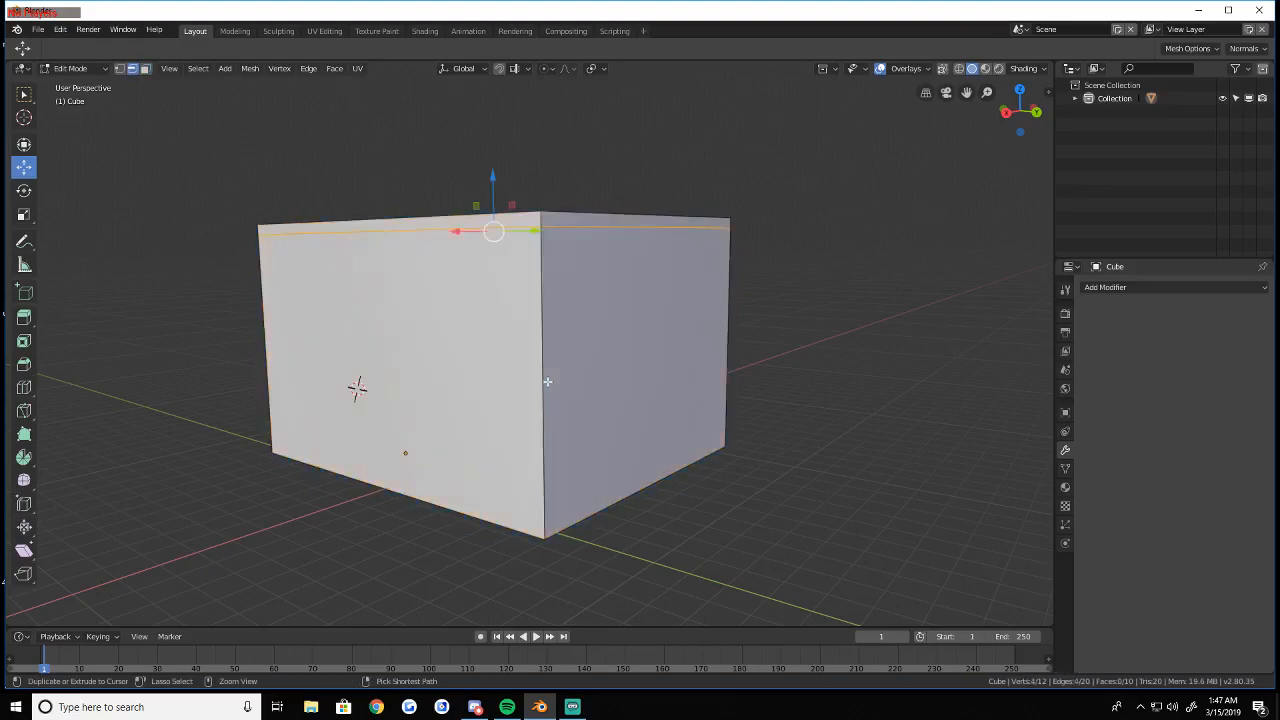
Add a vertical loop cut through the middle of the box, splitting its top and end faces in half
{"action": "key", "text": "ctrl+r"}
{"action": "double_click", "coordinate": [606, 229]}
{"action": "key", "text": "shift+grave"}
{"action": "key", "text": "e"}
{"action": "key", "text": "s"}
{"action": "key", "text": "w"}
{"action": "left_click", "coordinate": [529, 343]}
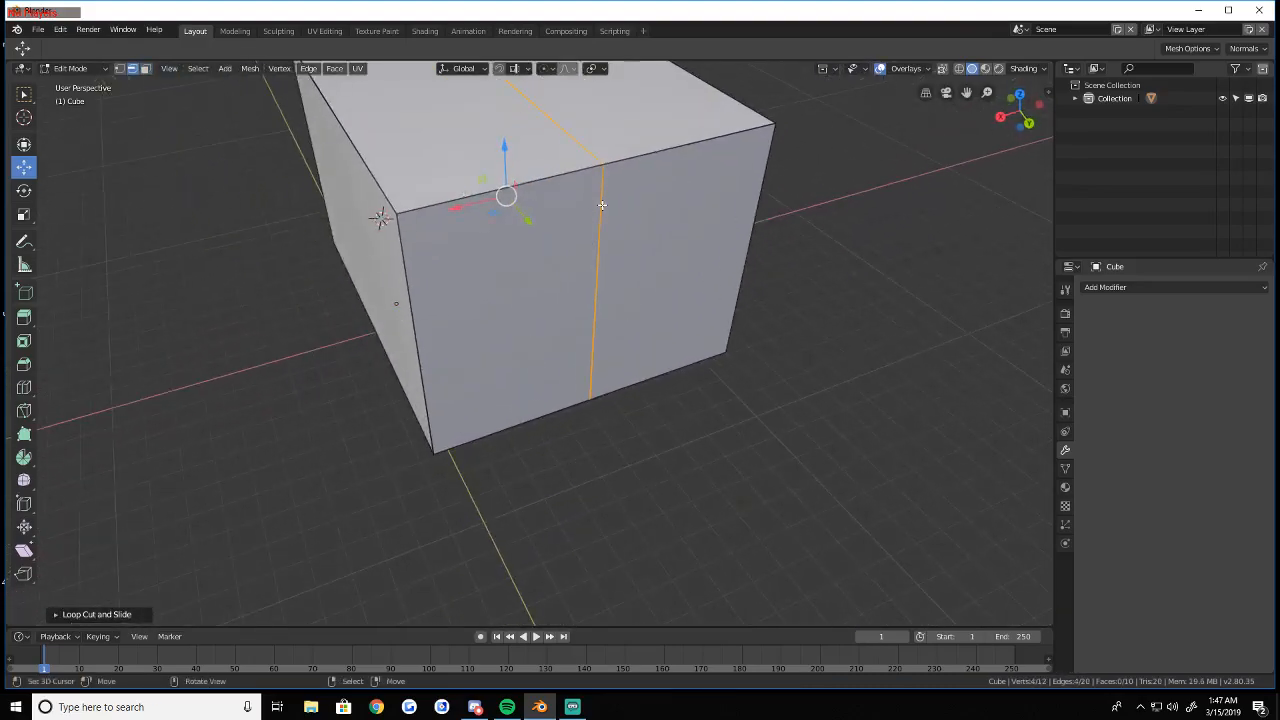
Select the middle edge across the box's top, raise it along Z into a gable roof ridge, and clear the selection
{"action": "key", "text": "shift+grave"}
{"action": "key", "text": "w"}
{"action": "key", "text": "s"}
{"action": "left_click", "coordinate": [529, 343]}
{"action": "right_click", "coordinate": [566, 153]}
{"action": "right_click", "coordinate": [568, 119]}
{"action": "key", "text": "shift+grave"}
{"action": "key", "text": "q"}
{"action": "key", "text": "s"}
{"action": "left_click", "coordinate": [529, 343]}
{"action": "left_click_drag", "start_coordinate": [570, 269], "coordinate": [570, 172]}
{"action": "key", "text": "a"}
{"action": "key", "text": "alt+a"}
Add a horizontal loop cut around the house walls with an edge slide of about -0.21
{"action": "key", "text": "ctrl+r"}
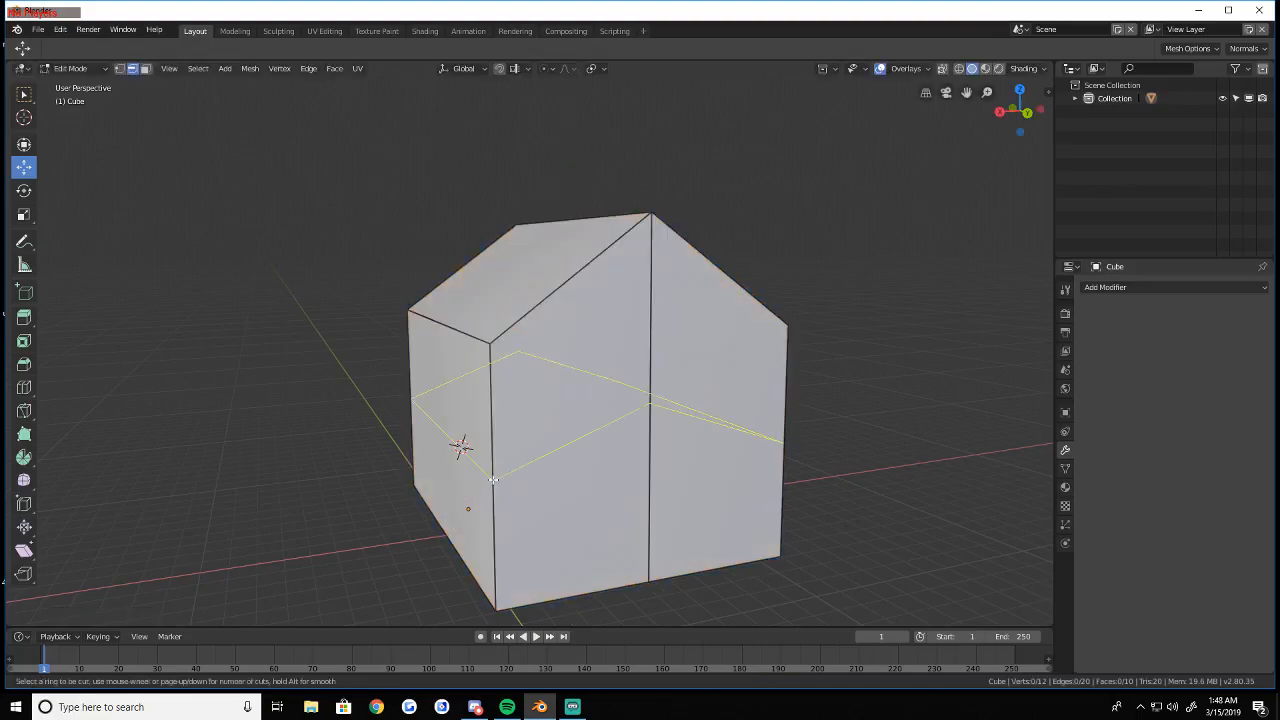
{"action": "key", "text": "Escape"}
{"action": "key", "text": "ctrl+r"}
{"action": "left_click", "coordinate": [497, 390]}
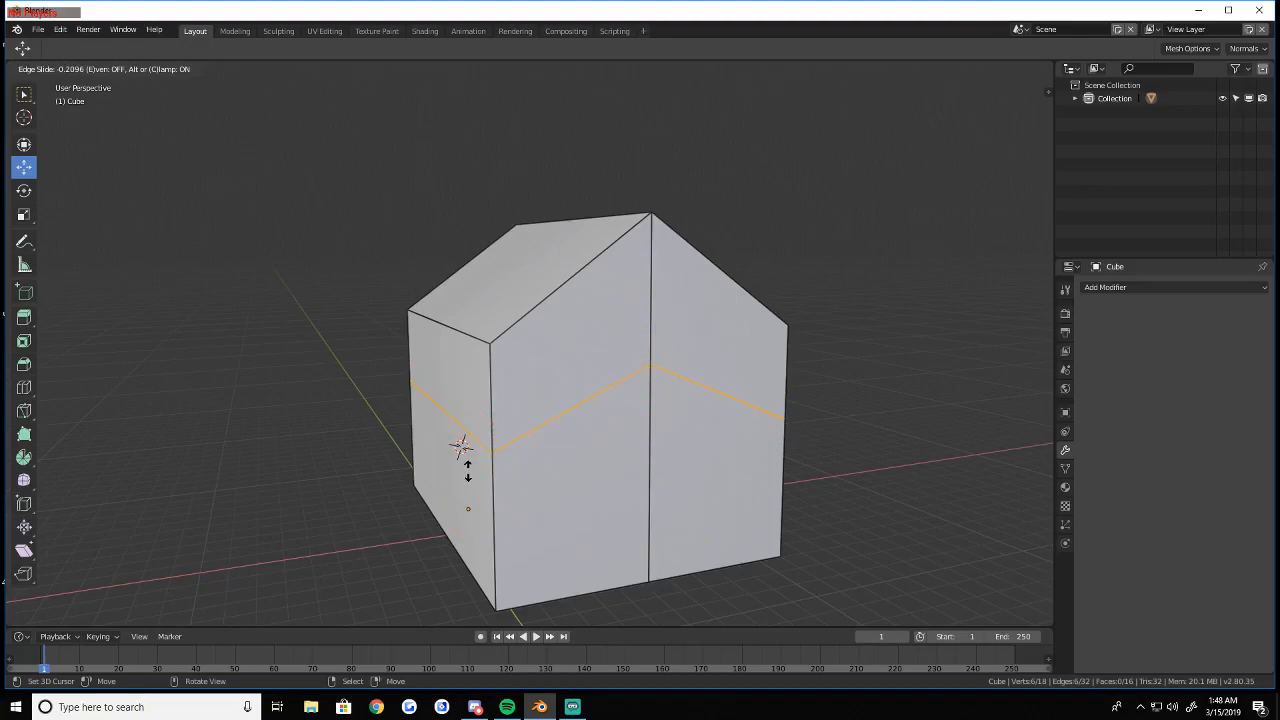
{"action": "left_click", "coordinate": [468, 471]}
Undo the wall loop cut and the raised roof ridge, keeping the vertical middle cut
{"action": "key", "text": "ctrl+z"}
{"action": "key", "text": "ctrl+z"}
{"action": "key", "text": "ctrl+z"}
{"action": "key", "text": "ctrl+z"}
{"action": "key", "text": "ctrl+z"}
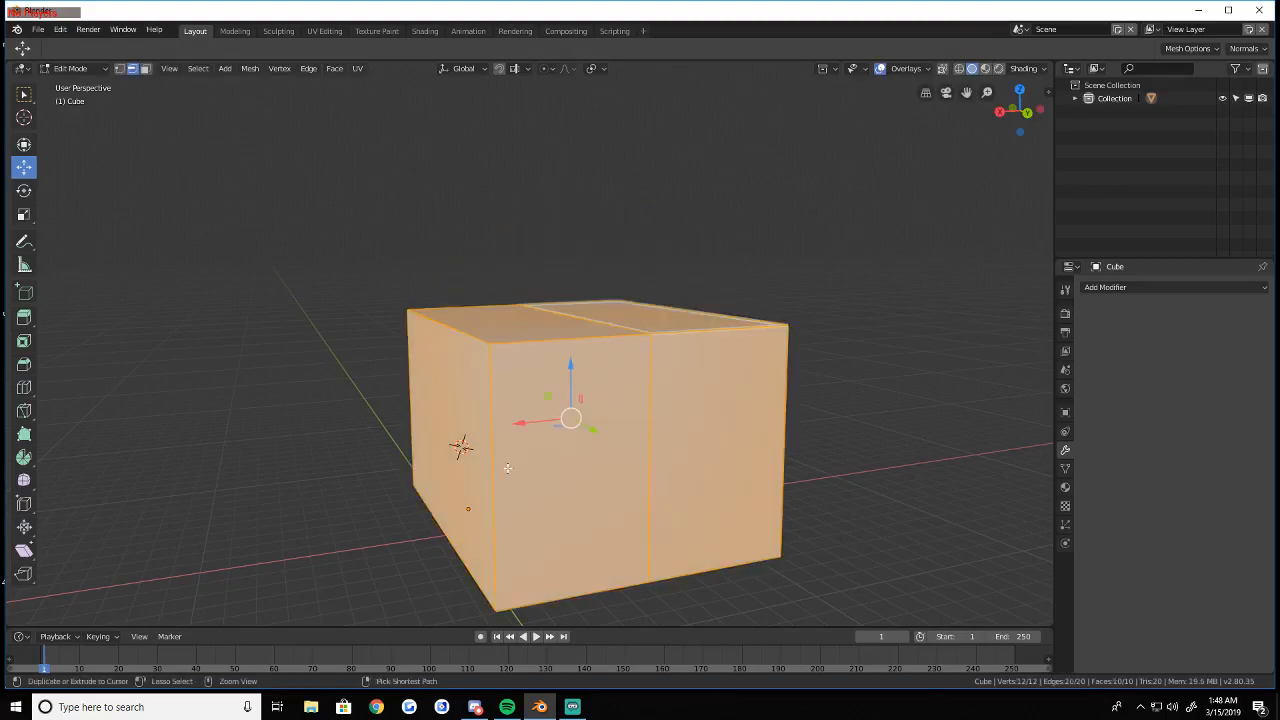
Add a horizontal loop cut just below the walls' top edge, sliding it to about -0.95, and raise the middle top edge along Z into a gable ridge
{"action": "key", "text": "ctrl+r"}
{"action": "left_click", "coordinate": [508, 468]}
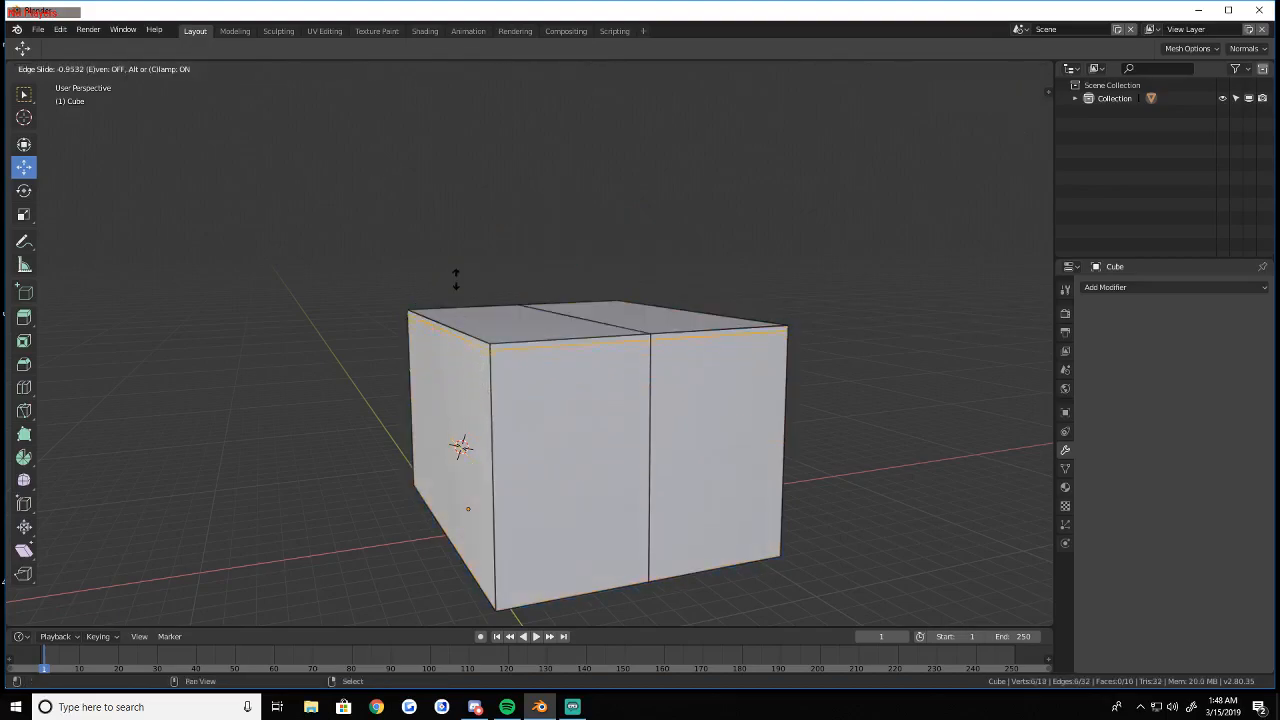
{"action": "left_click", "coordinate": [457, 318]}
{"action": "left_click", "coordinate": [575, 315]}
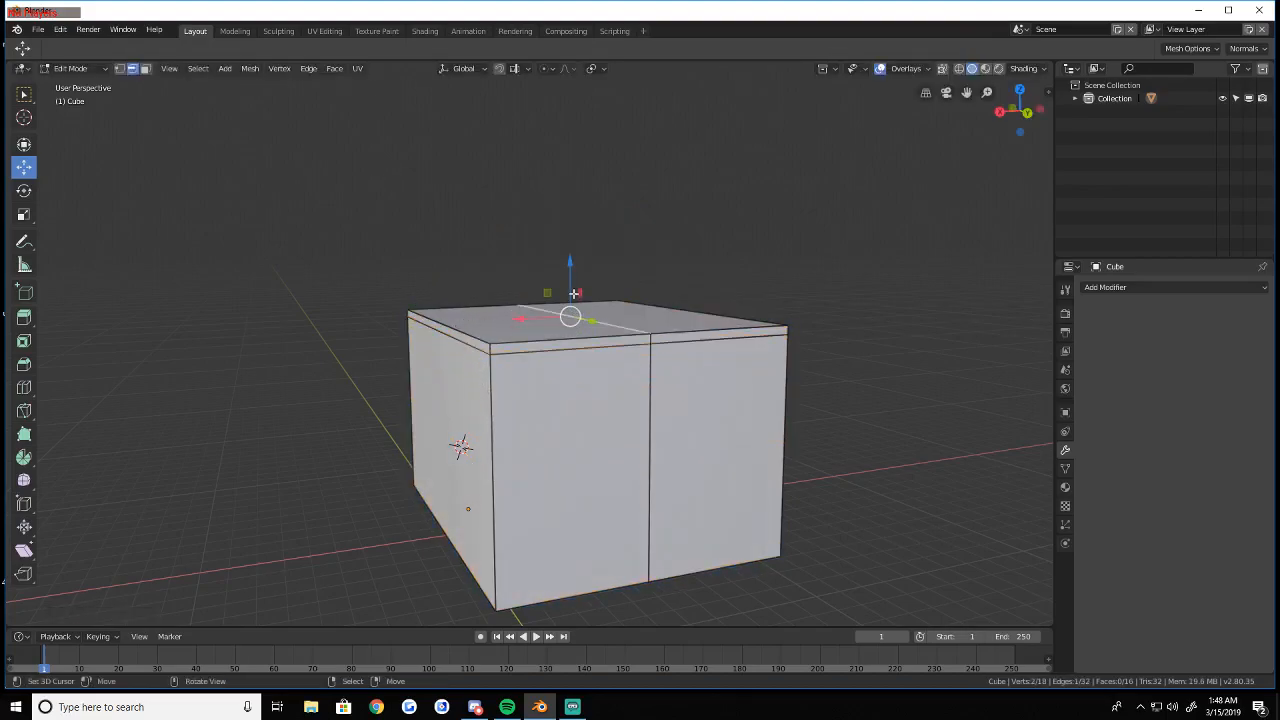
{"action": "left_click_drag", "start_coordinate": [568, 265], "coordinate": [568, 170]}
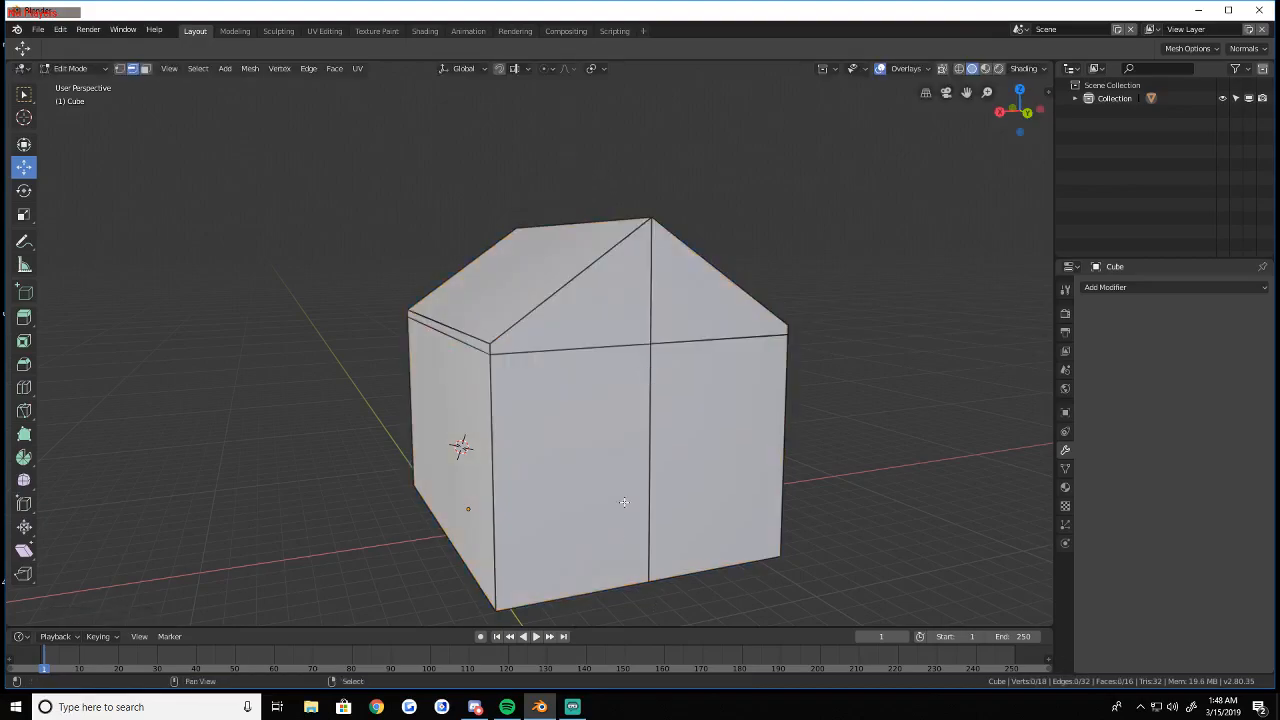
Switch to face selection and select the large face of the house's long side wall, below the narrow strip under the roof
{"action": "key", "text": "shift+grave"}
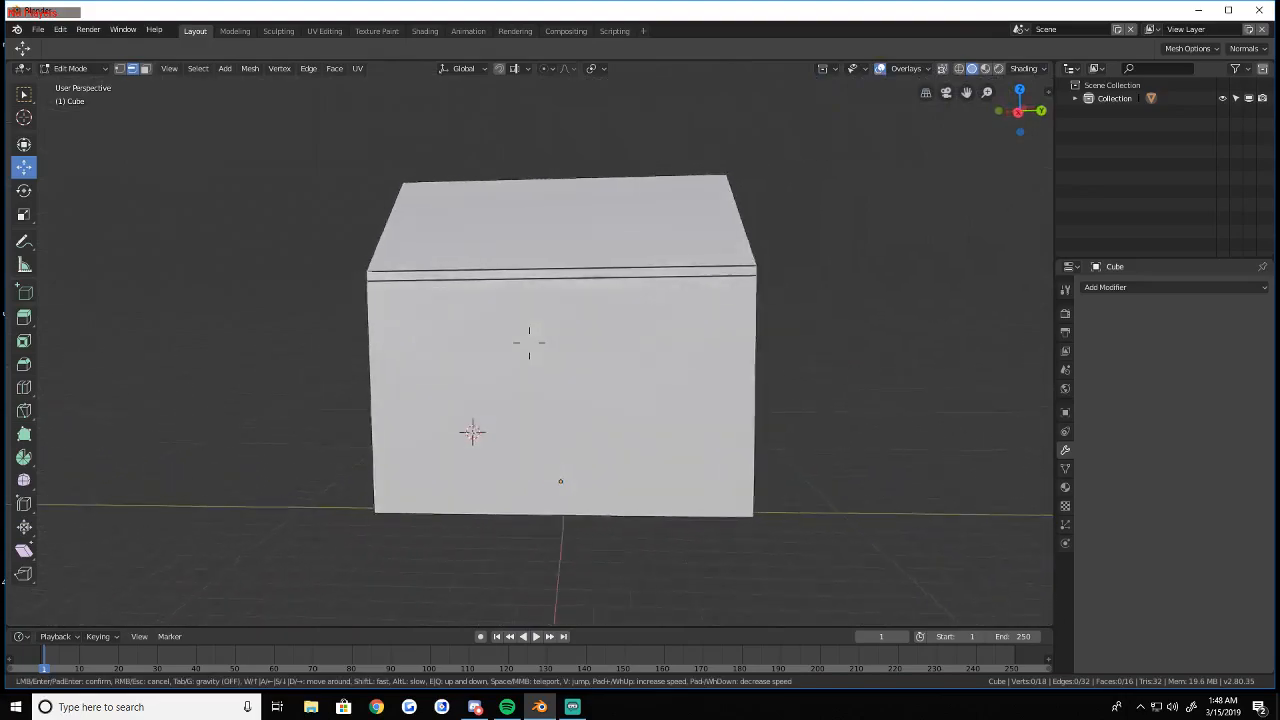
{"action": "left_click", "coordinate": [529, 343]}
{"action": "left_click", "coordinate": [145, 68]}
{"action": "left_click", "coordinate": [704, 350]}
{"action": "key", "text": "shift+grave"}
{"action": "left_click", "coordinate": [529, 343]}
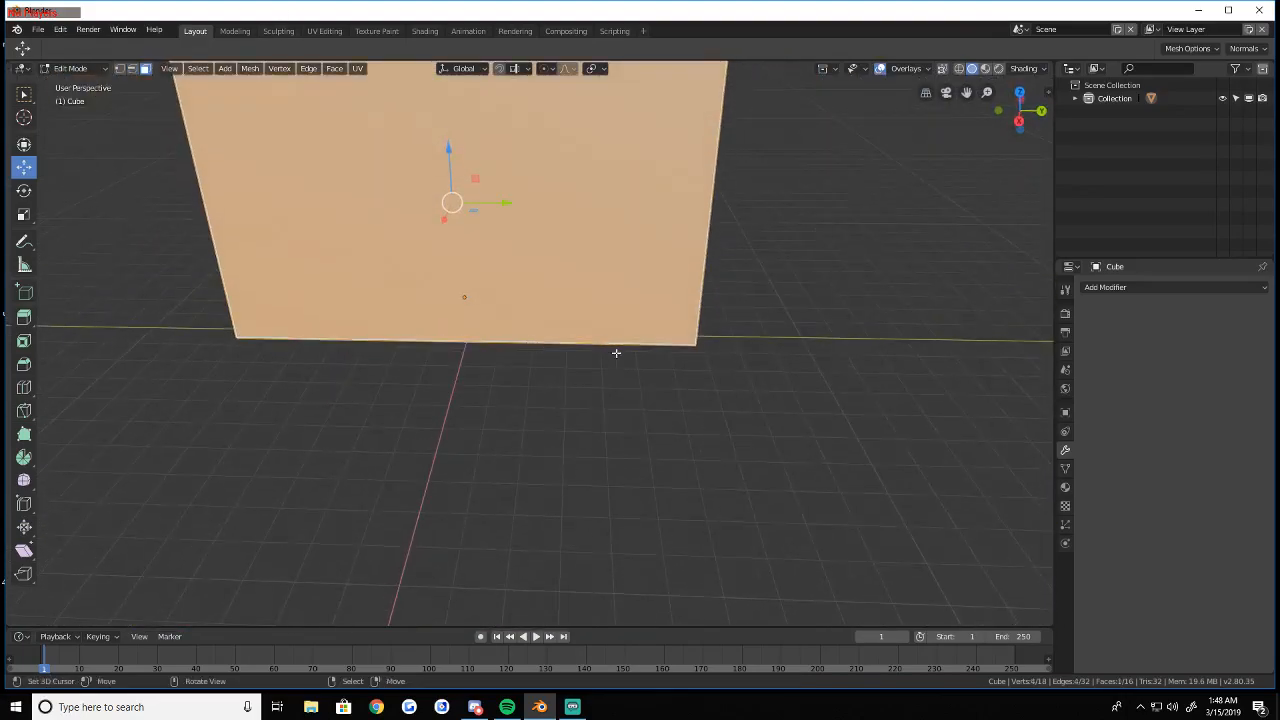
{"action": "key", "text": "shift+grave"}
{"action": "left_click", "coordinate": [529, 343]}
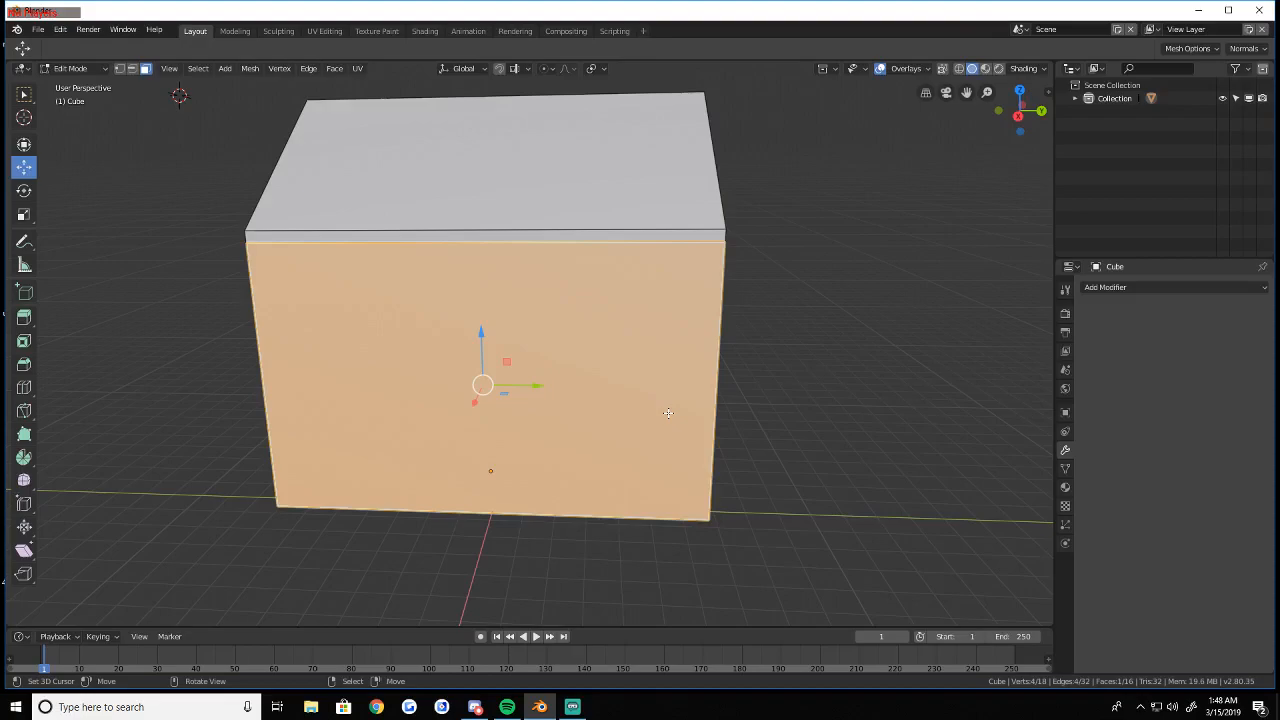
{"action": "middle_click_drag", "start_coordinate": [651, 399], "coordinate": [630, 368]}
{"action": "scroll", "coordinate": [673, 395], "scroll_direction": "down", "scroll_amount": 1}
{"action": "scroll", "coordinate": [665, 390], "scroll_direction": "up", "scroll_amount": 2}
Try duplicating the side wall face in place, narrowing the copy along Y into a centred panel, and selecting its top edge in wireframe
{"action": "key", "text": "shift+d"}
{"action": "right_click", "coordinate": [658, 376]}
{"action": "key", "text": "s"}
{"action": "key", "text": "x"}
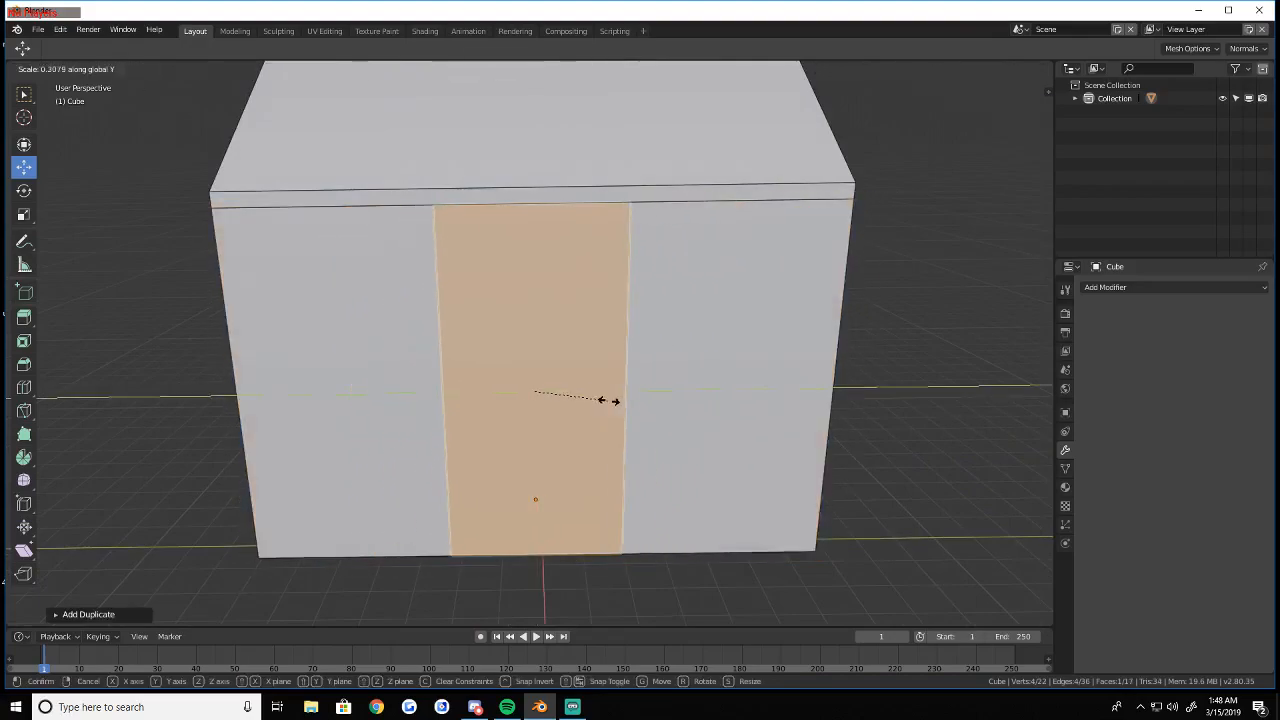
{"action": "left_click", "coordinate": [609, 401]}
{"action": "key", "text": "s"}
{"action": "left_click", "coordinate": [634, 334]}
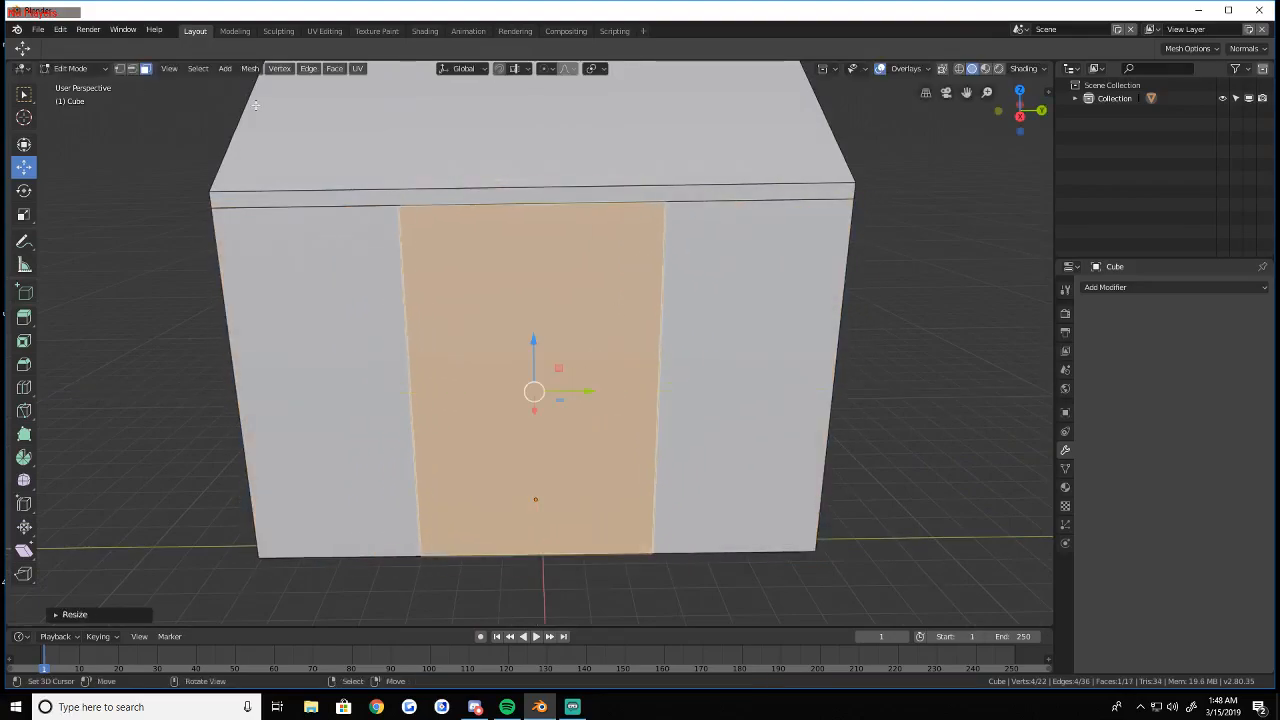
{"action": "key", "text": "shift+z"}
{"action": "right_click", "coordinate": [433, 202]}
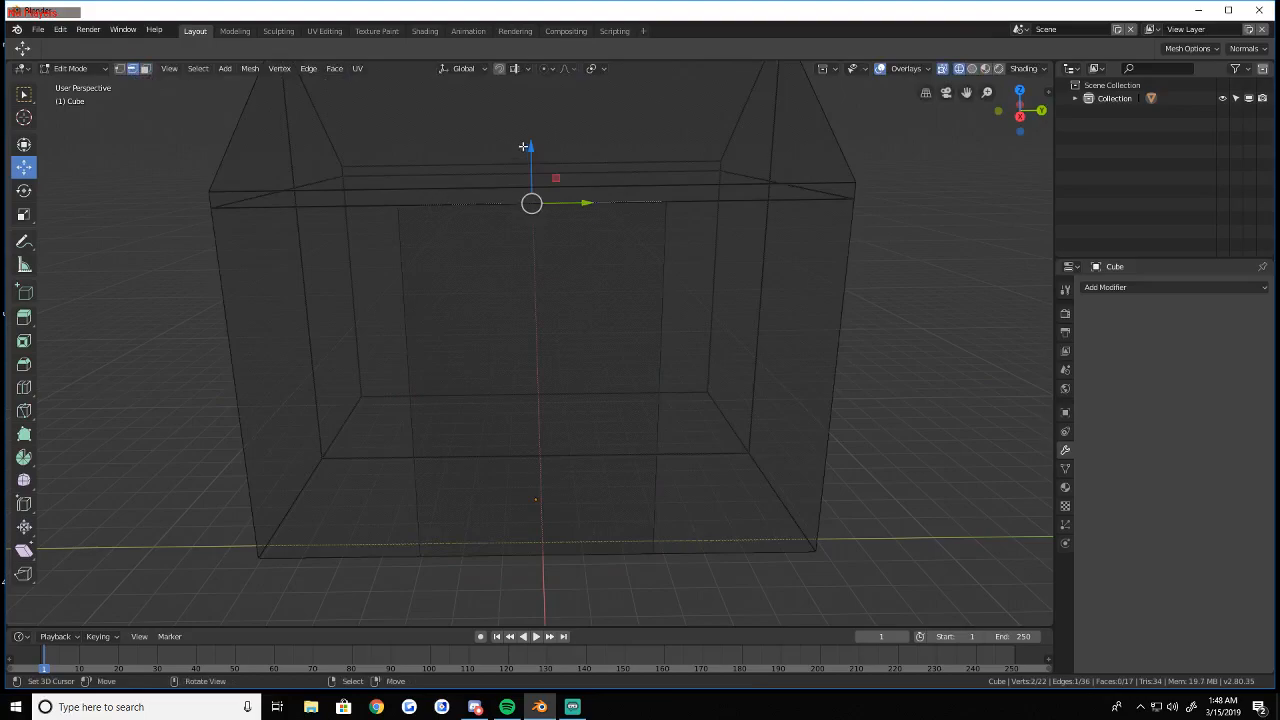
Return to solid shading and undo the duplicated, narrowed wall panel
{"action": "key", "text": "shift+z"}
{"action": "key", "text": "ctrl+z"}
{"action": "key", "text": "ctrl+z"}
{"action": "key", "text": "ctrl+z"}
{"action": "key", "text": "ctrl+z"}
Select the long side wall face, duplicate it in place, and scale the copy along Y to about 0.3
{"action": "key", "text": "a"}
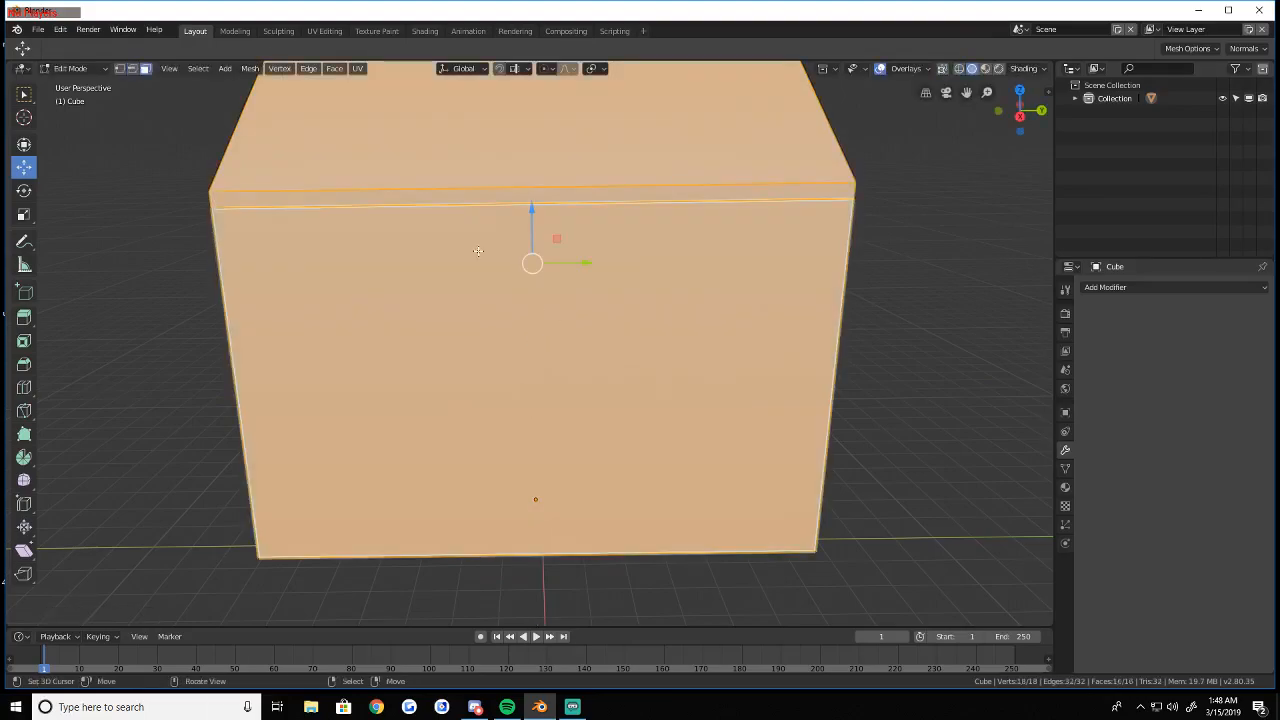
{"action": "right_click", "coordinate": [493, 365]}
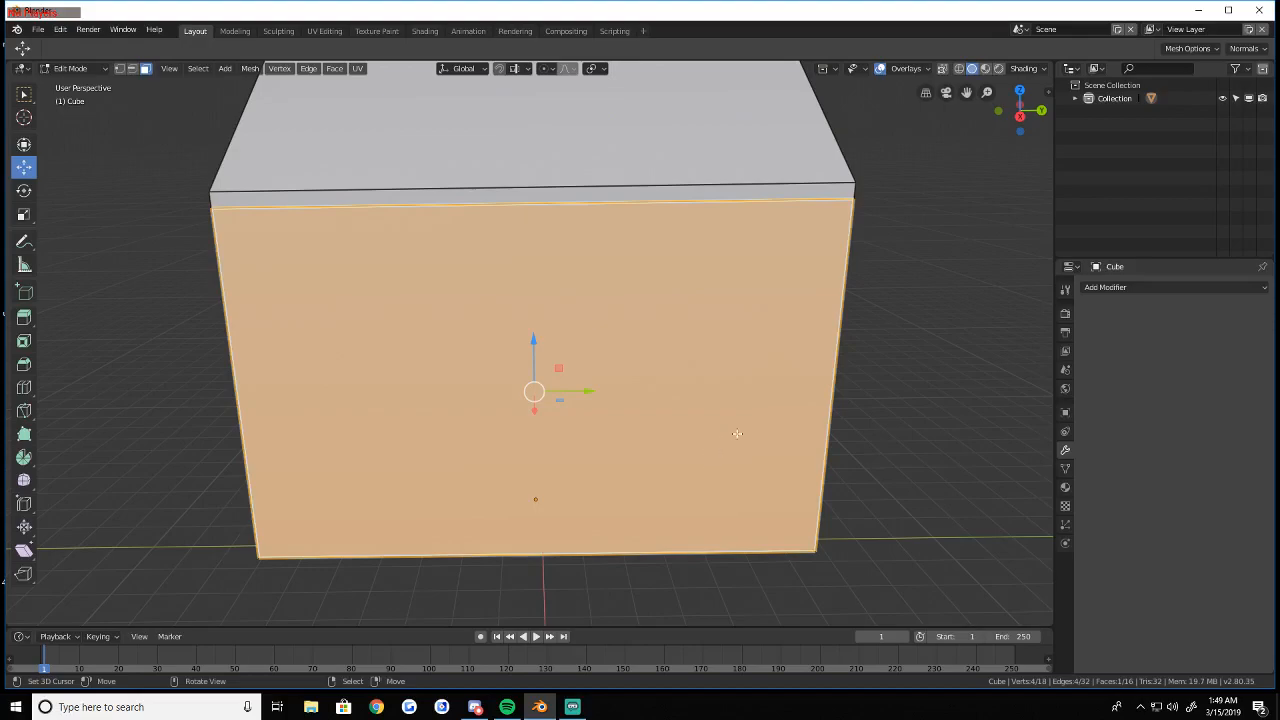
{"action": "key", "text": "shift+d"}
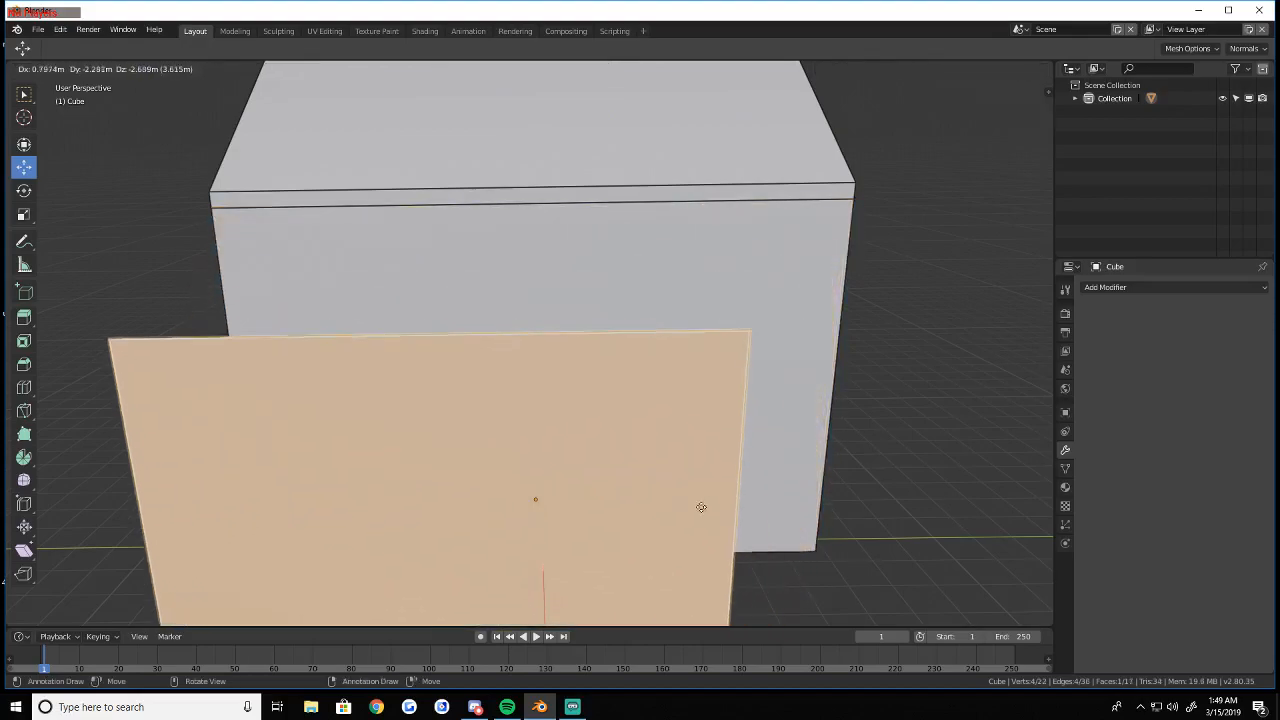
{"action": "right_click", "coordinate": [707, 437]}
{"action": "key", "text": "s"}
{"action": "key", "text": "y"}
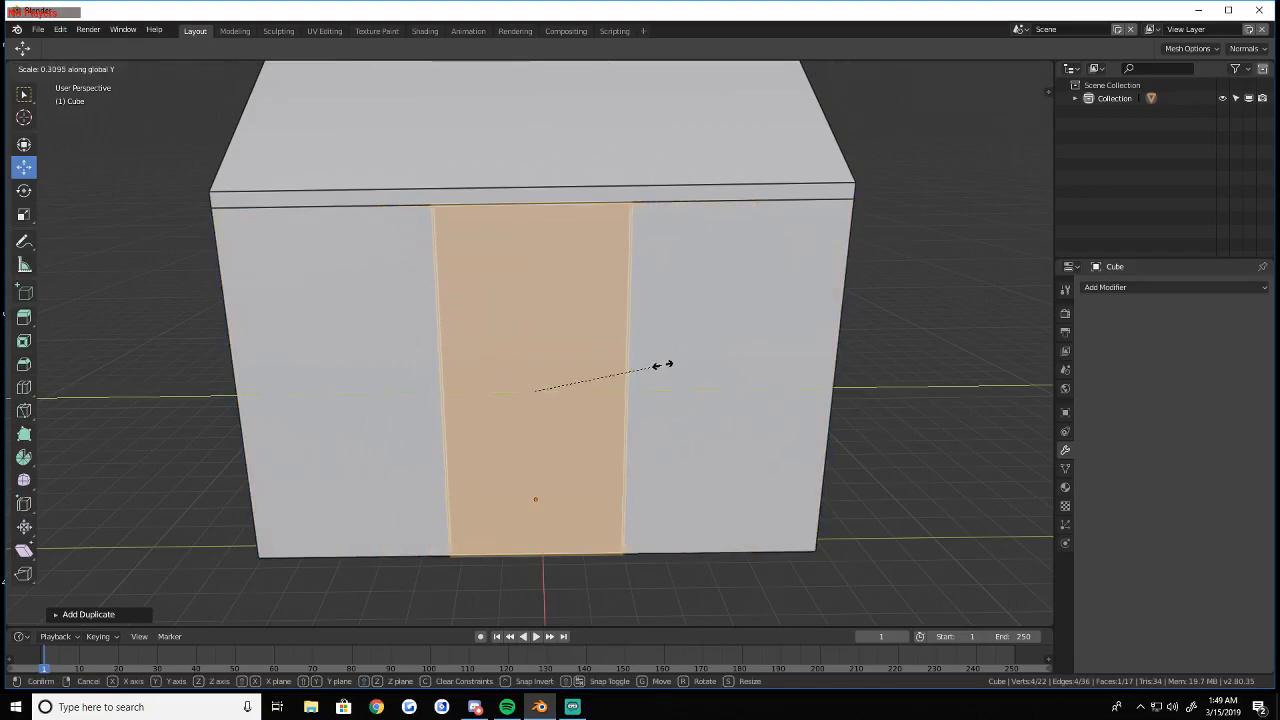
{"action": "left_click", "coordinate": [661, 365]}
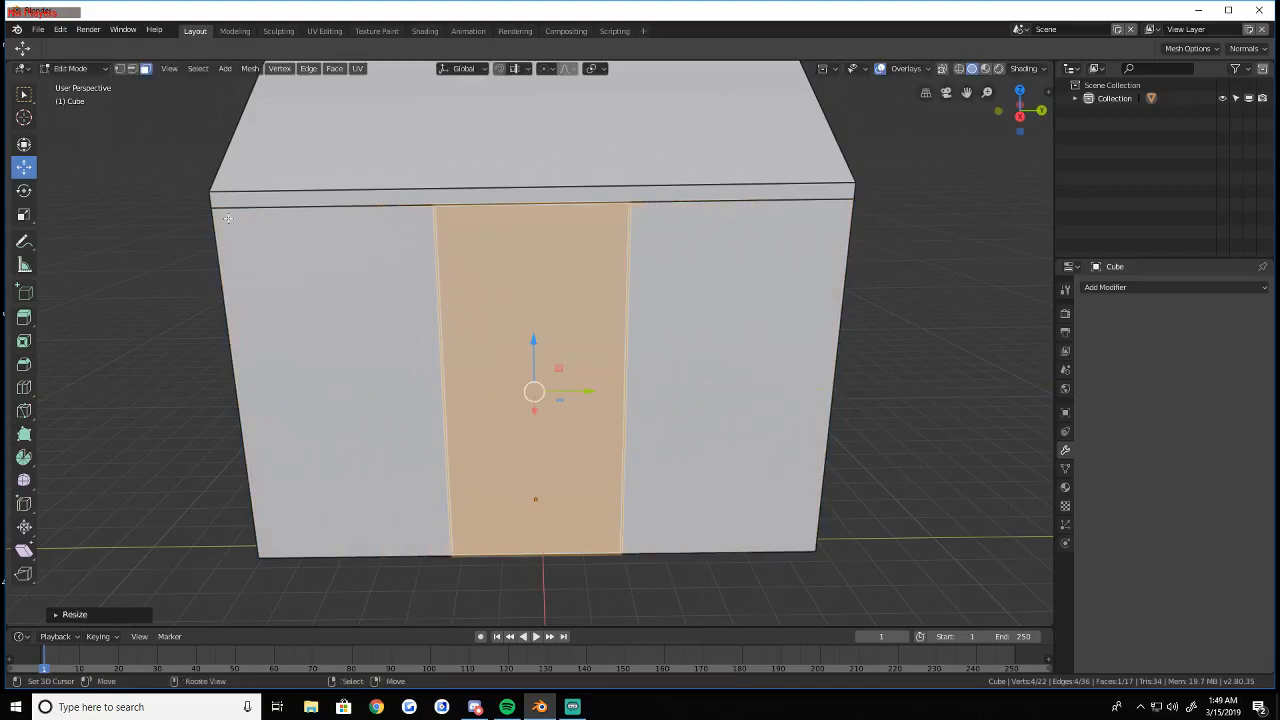
Lower the panel's top edge along Z to about the middle of the wall, and scale the panel face slightly
{"action": "right_click", "coordinate": [549, 220]}
{"action": "left_click_drag", "start_coordinate": [527, 149], "coordinate": [520, 293]}
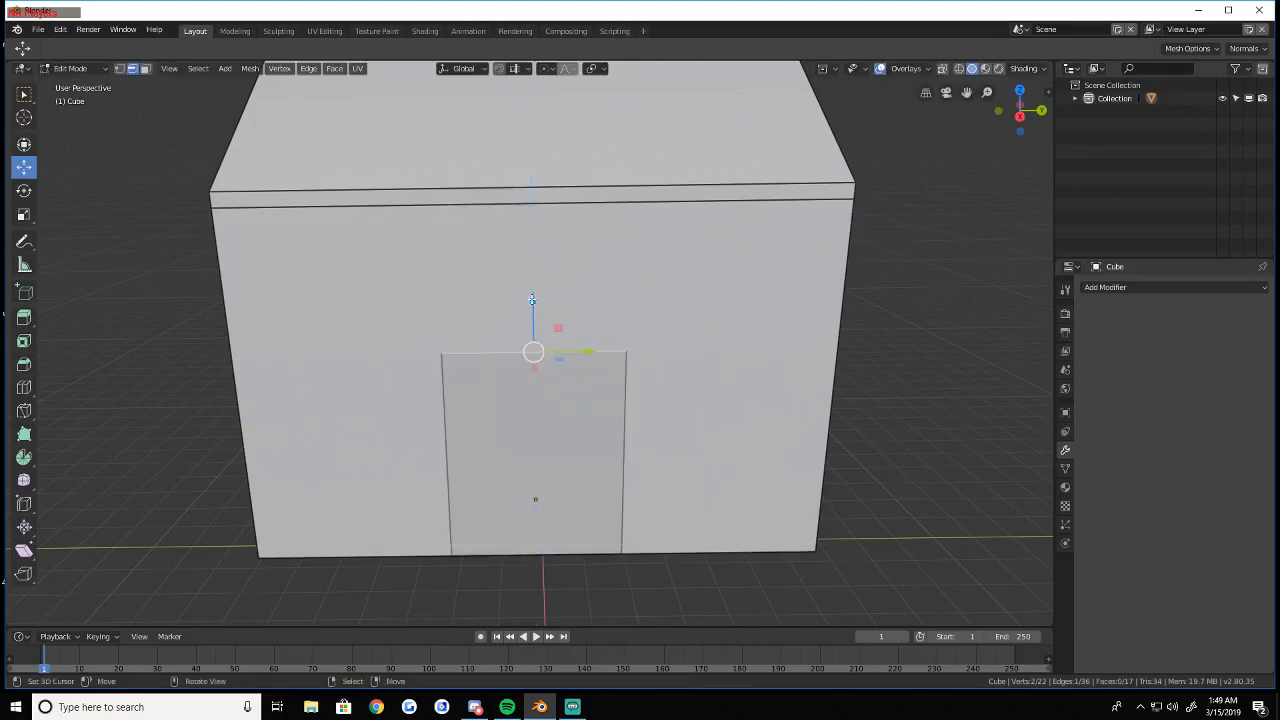
{"action": "left_click", "coordinate": [145, 69]}
{"action": "right_click", "coordinate": [523, 463]}
{"action": "key", "text": "s"}
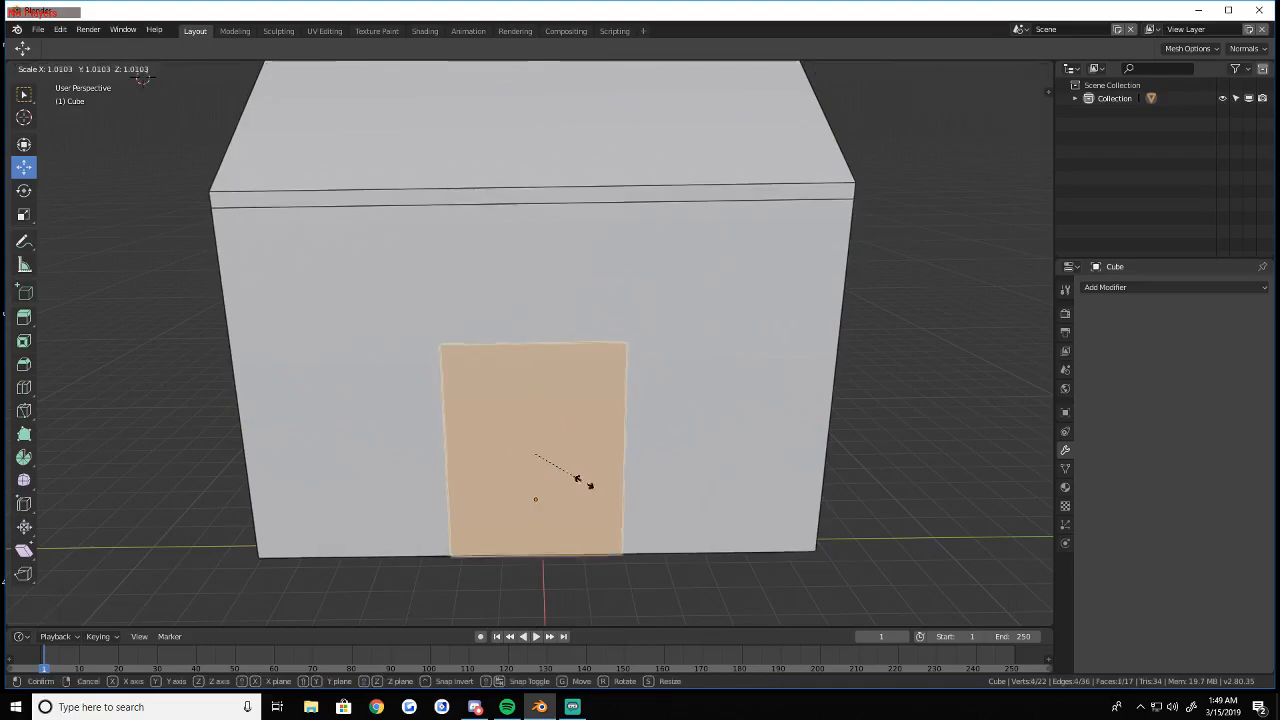
{"action": "left_click", "coordinate": [605, 481]}
Extrude the panel face outward from the wall by about 3.1 m to form an annex
{"action": "middle_click_drag", "start_coordinate": [605, 481], "coordinate": [565, 448]}
{"action": "key", "text": "e"}
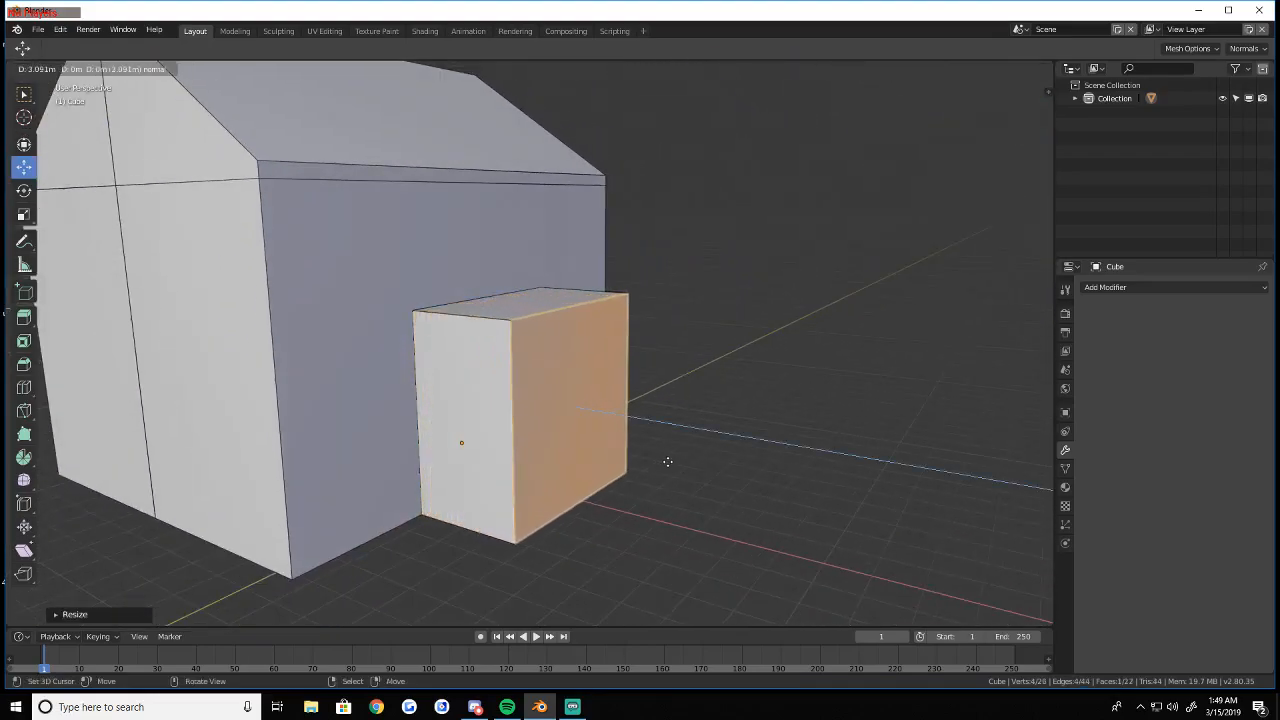
{"action": "left_click", "coordinate": [672, 461]}
Select the hidden face between the annex and the house in wireframe, delete it as a face, and return to solid shading
{"action": "key", "text": "shift+z"}
{"action": "right_click", "coordinate": [466, 390]}
{"action": "key", "text": "x"}
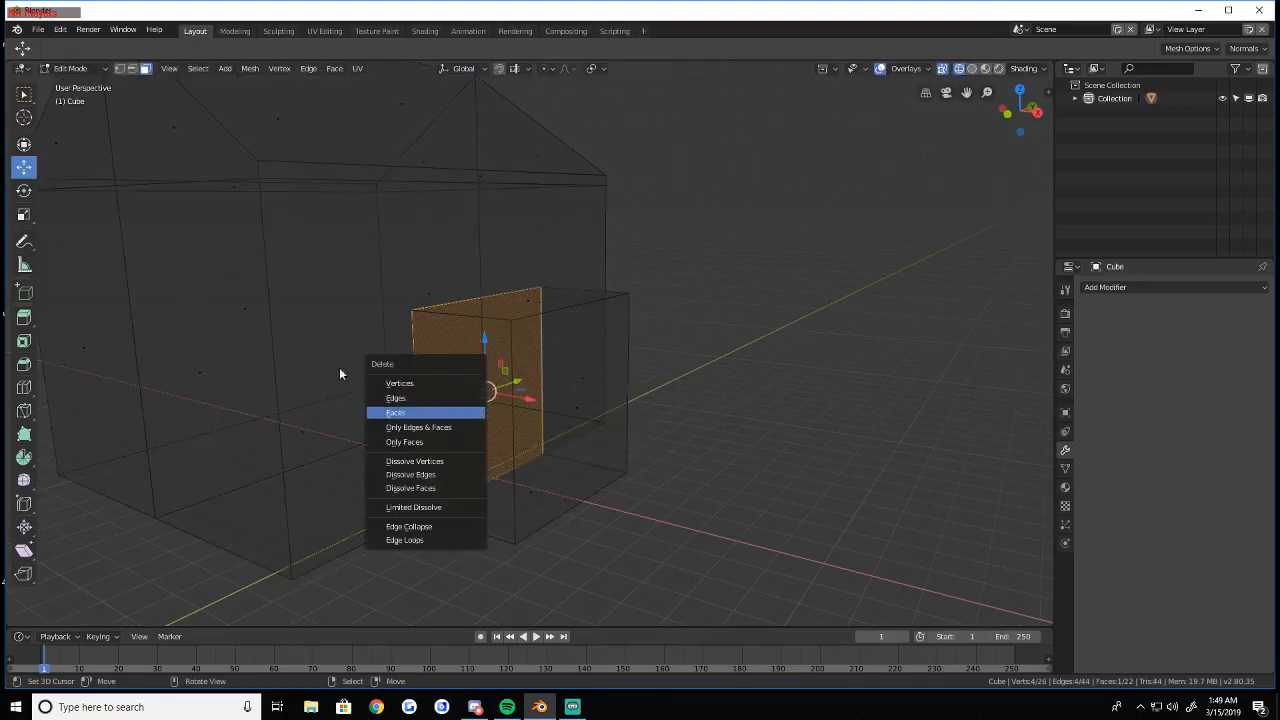
{"action": "key", "text": "shift+z"}
{"action": "key", "text": "shift+z"}
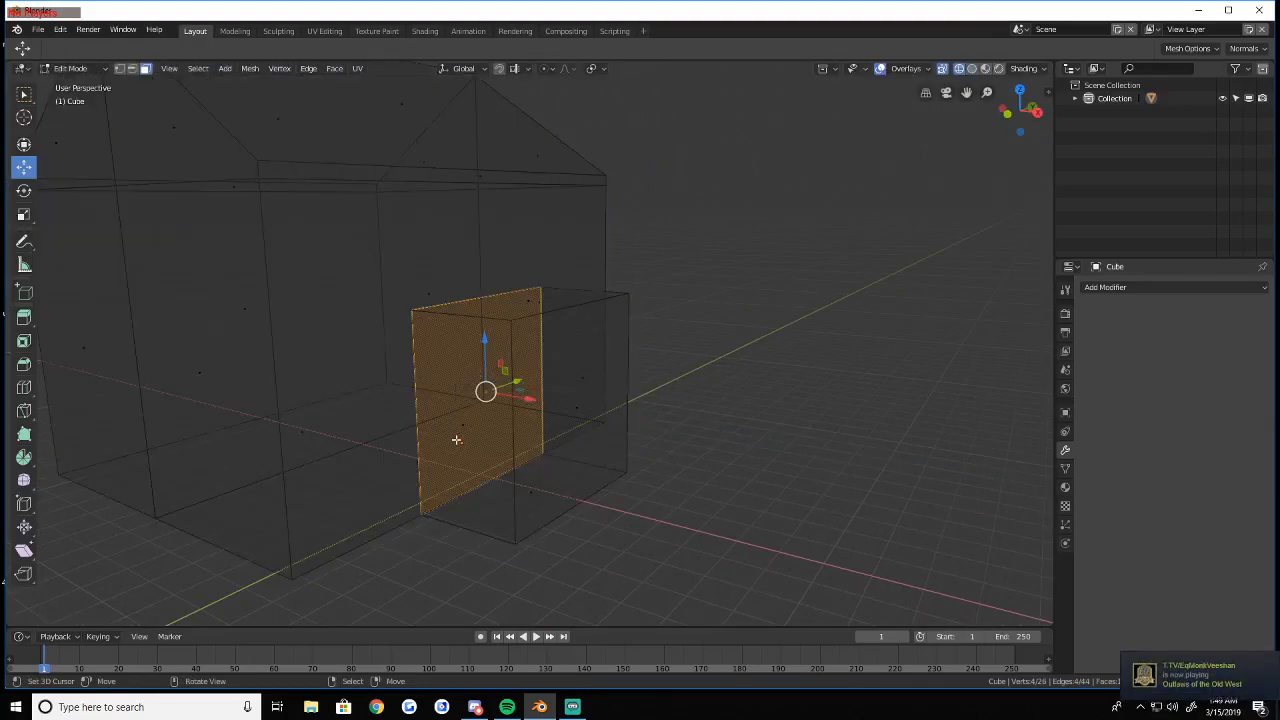
{"action": "key", "text": "x"}
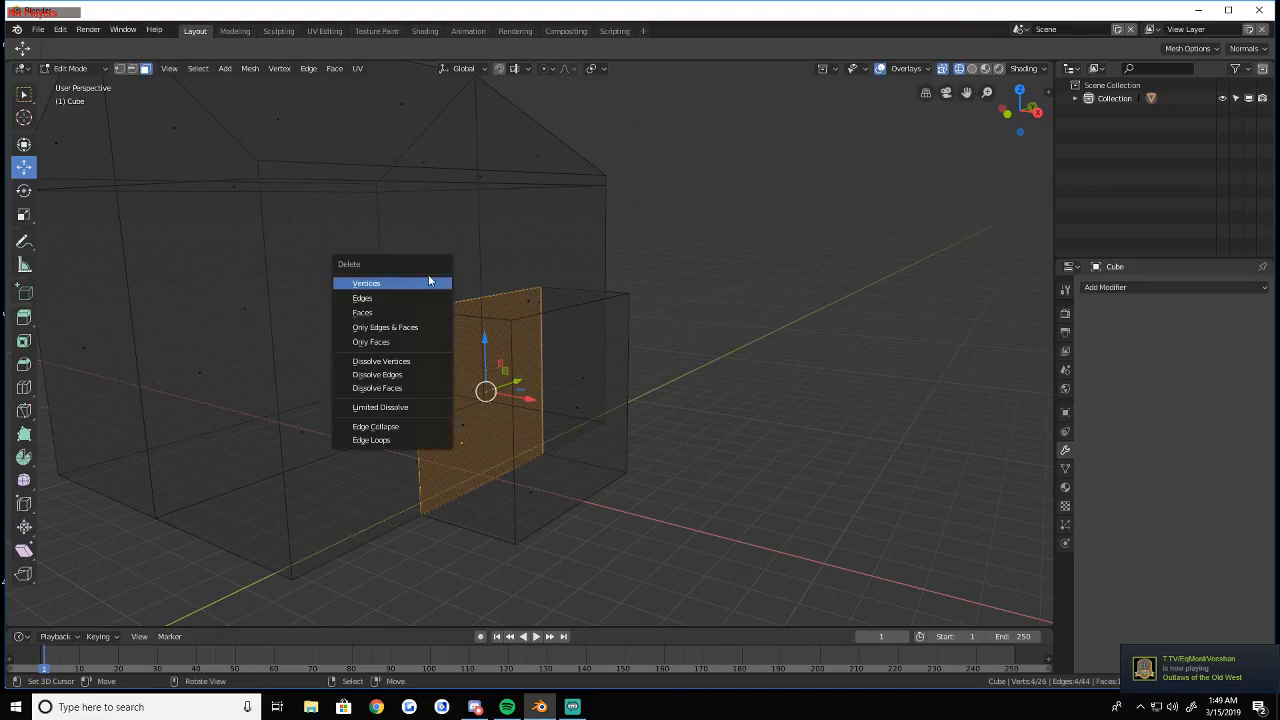
{"action": "left_click", "coordinate": [390, 309]}
{"action": "key", "text": "shift+z"}
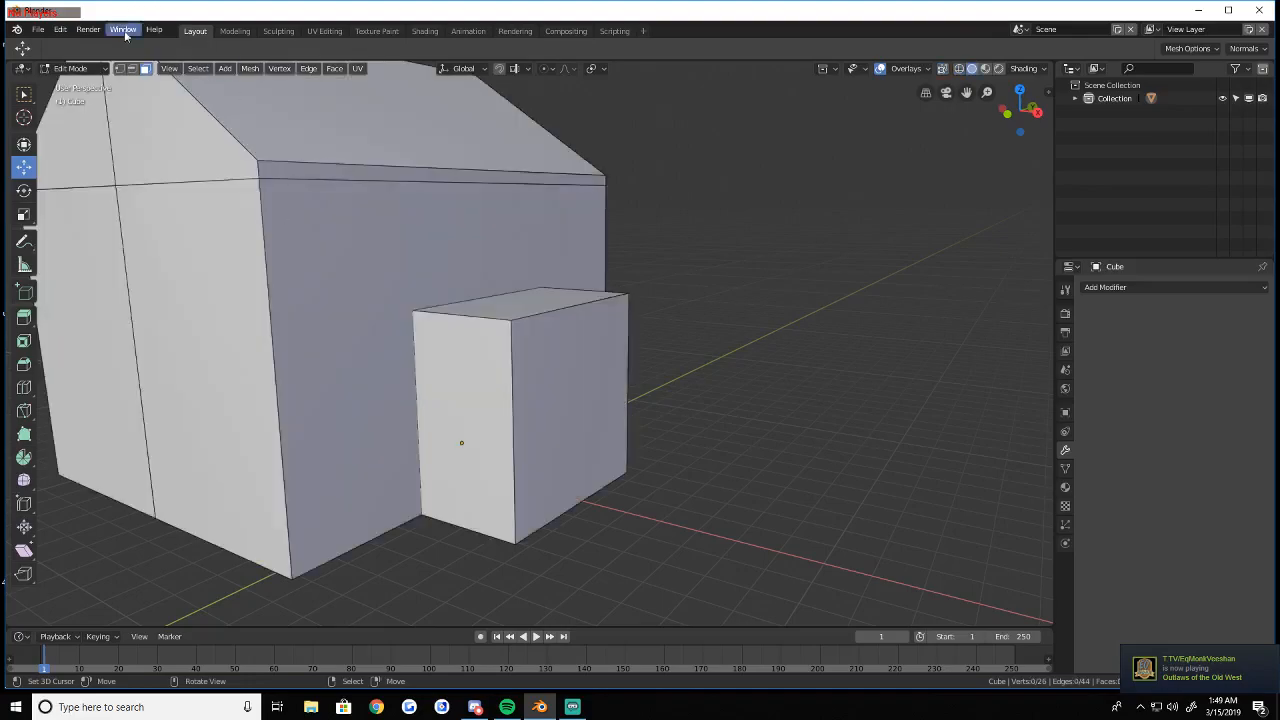
Try to raise the annex's top edge along the house wall in Z to form a sloped roof
{"action": "left_click", "coordinate": [132, 69]}
{"action": "key", "text": "shift+z"}
{"action": "right_click", "coordinate": [470, 284]}
{"action": "right_click", "coordinate": [471, 283]}
{"action": "key", "text": "shift+z"}
{"action": "left_click_drag", "start_coordinate": [480, 248], "coordinate": [486, 206]}
{"action": "key", "text": "a"}
{"action": "middle_click_drag", "start_coordinate": [486, 206], "coordinate": [529, 343]}
{"action": "key", "text": "alt+a"}
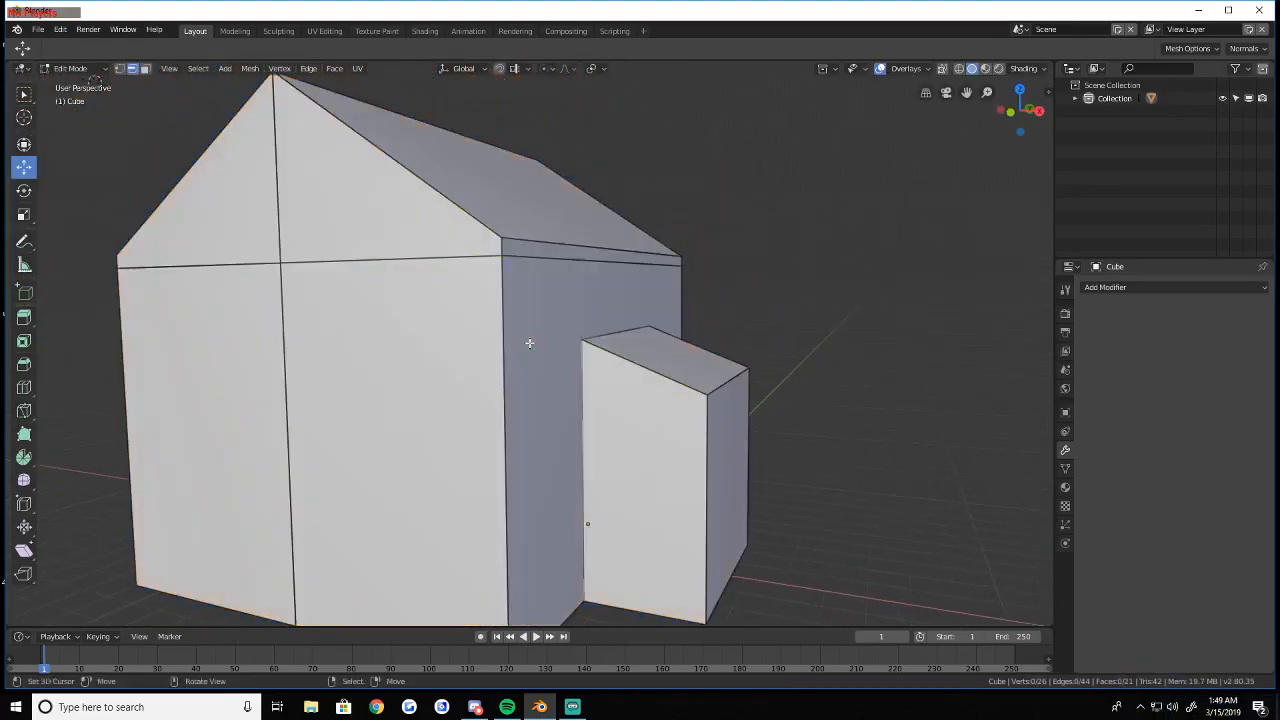
{"action": "right_click", "coordinate": [620, 330]}
{"action": "left_click_drag", "start_coordinate": [620, 295], "coordinate": [618, 287]}
{"action": "key", "text": "a"}
{"action": "key", "text": "a"}
Inspect the annex's sloped roof and its join with the house wall from different distances and angles
{"action": "key", "text": "shift+grave"}
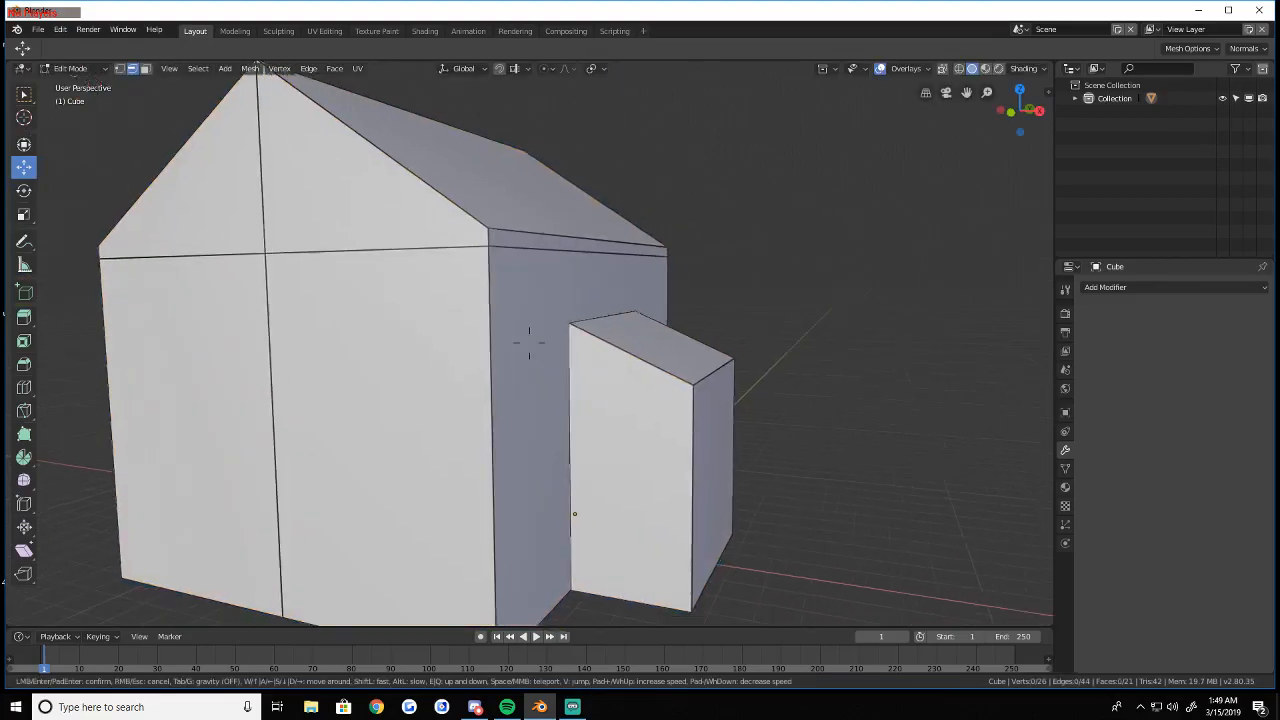
{"action": "key", "text": "w"}
{"action": "key", "text": "d"}
{"action": "key", "text": "s"}
{"action": "key", "text": "a"}
{"action": "key", "text": "s"}
{"action": "key", "text": "w"}
{"action": "key", "text": "a"}
{"action": "key", "text": "s"}
{"action": "left_click", "coordinate": [530, 343]}
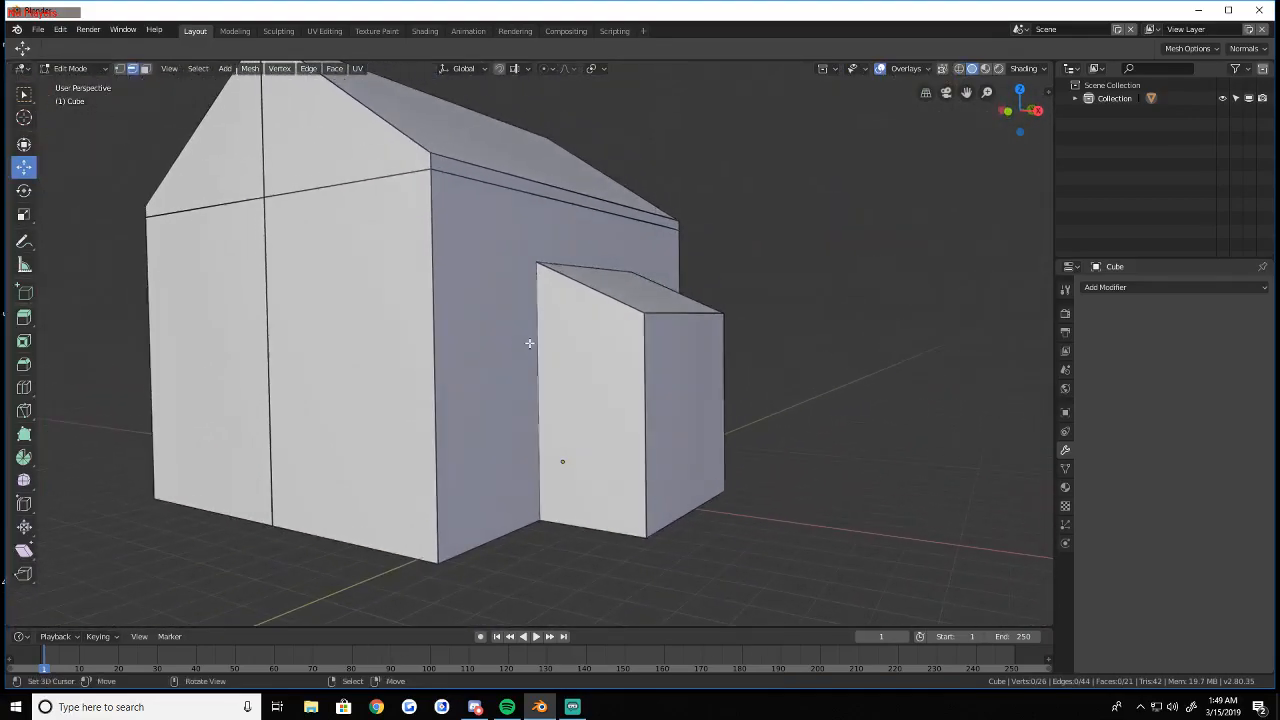
Restore the annex's flat top and add a horizontal loop cut near the top of its walls with an edge slide of about -0.87
{"action": "key", "text": "a"}
{"action": "key", "text": "alt+a"}
{"action": "key", "text": "ctrl+r"}
{"action": "left_click", "coordinate": [666, 366]}
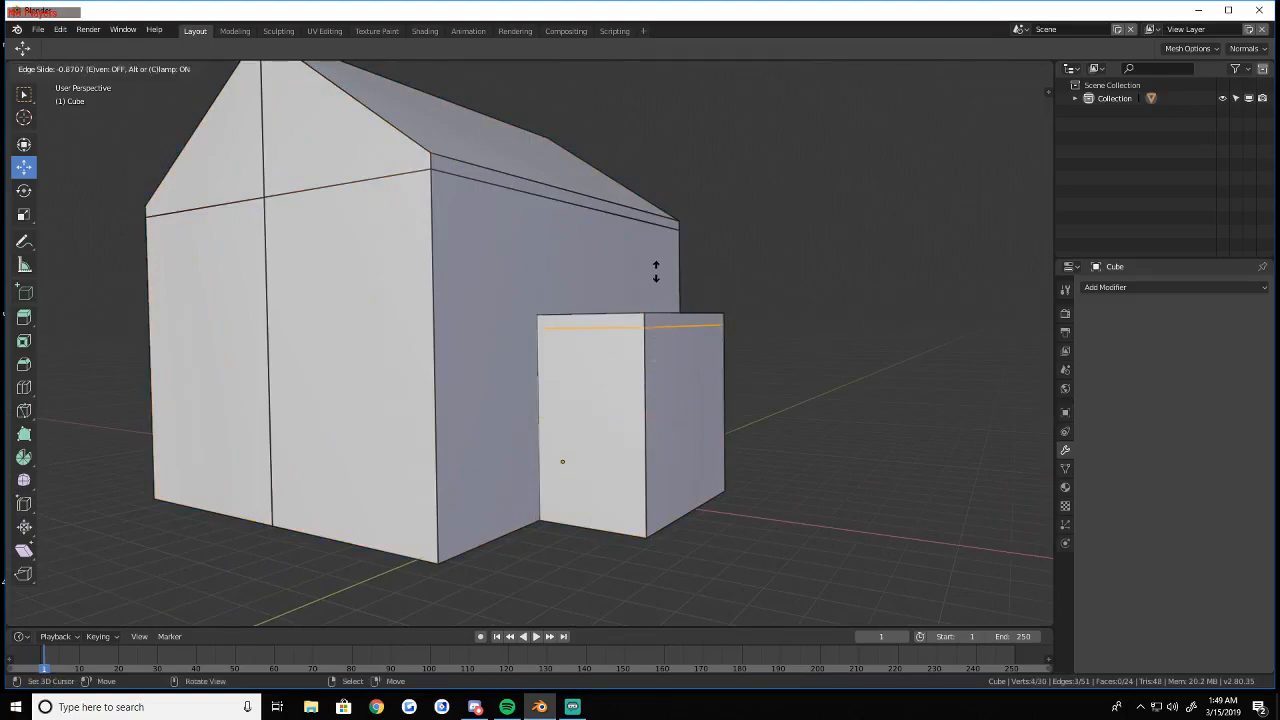
{"action": "left_click", "coordinate": [651, 268]}
Select the annex's top edge against the house wall, raise it about 1.2 m along Z into a sloped roof, and clear the selection
{"action": "key", "text": "a"}
{"action": "key", "text": "shift+grave"}
{"action": "key", "text": "w"}
{"action": "left_click", "coordinate": [530, 343]}
{"action": "key", "text": "shift+z"}
{"action": "right_click", "coordinate": [402, 206]}
{"action": "key", "text": "shift+grave"}
{"action": "key", "text": "s"}
{"action": "left_click", "coordinate": [530, 343]}
{"action": "key", "text": "shift+z"}
{"action": "left_click_drag", "start_coordinate": [565, 313], "coordinate": [569, 261]}
{"action": "key", "text": "ctrl+z"}
{"action": "key", "text": "g"}
{"action": "key", "text": "z"}
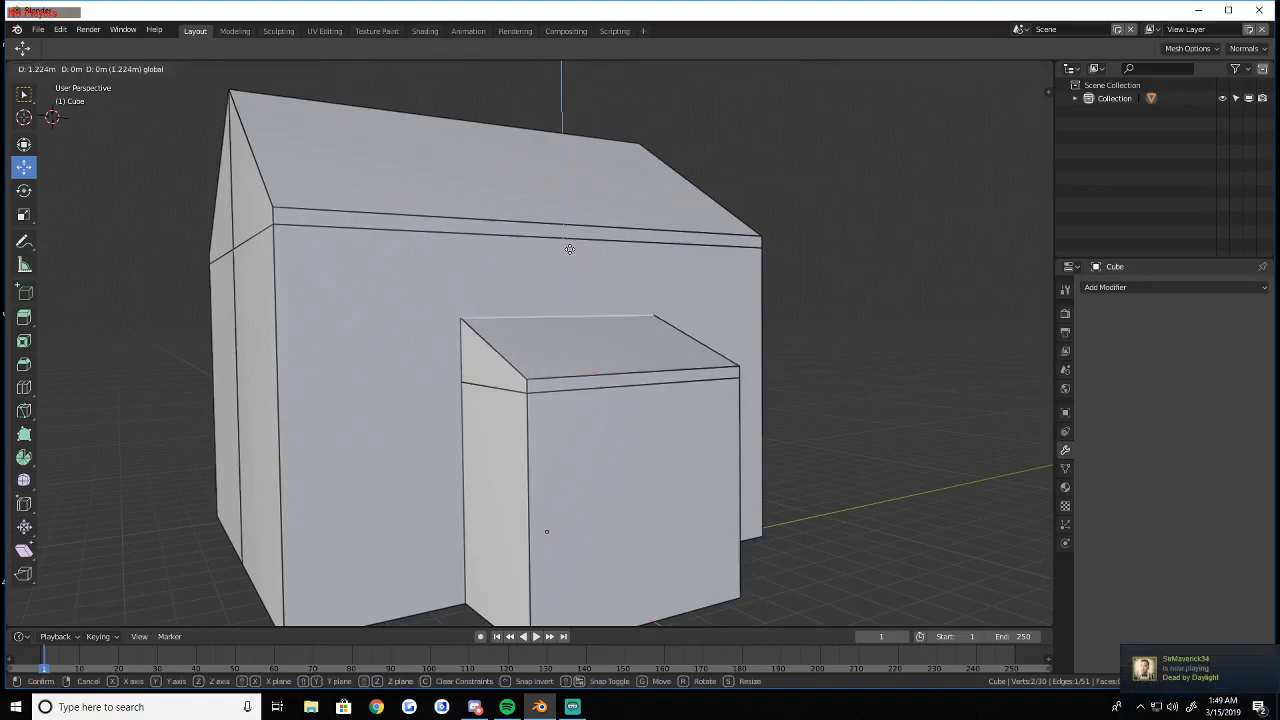
{"action": "left_click", "coordinate": [570, 250]}
{"action": "key", "text": "a"}
{"action": "key", "text": "a"}
Return to Object Mode with the house deselected
{"action": "key", "text": "shift+grave"}
{"action": "key", "text": "d"}
{"action": "key", "text": "s"}
{"action": "left_click", "coordinate": [530, 343]}
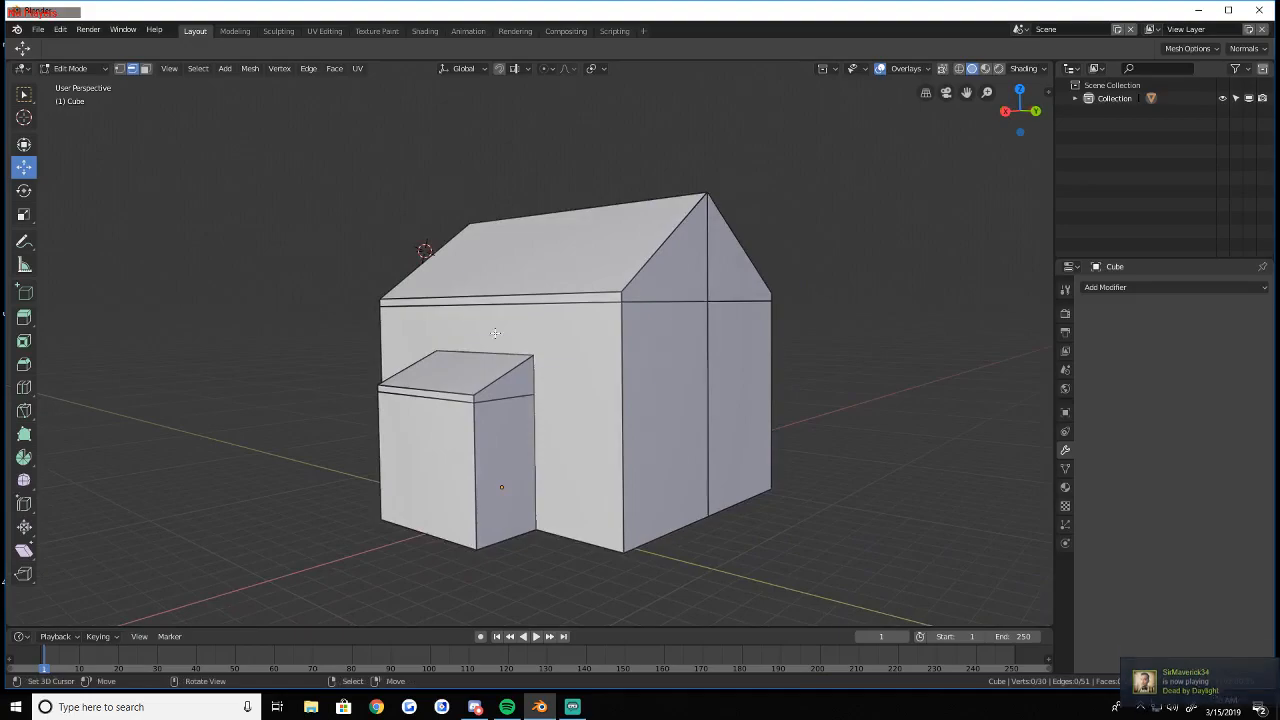
{"action": "left_click", "coordinate": [70, 68]}
{"action": "left_click", "coordinate": [76, 84]}
{"action": "key", "text": "a"}
Place the 3D cursor low on the annex's front wall and add a cube mesh there
{"action": "key", "text": "shift+grave"}
{"action": "key", "text": "w"}
{"action": "key", "text": "s"}
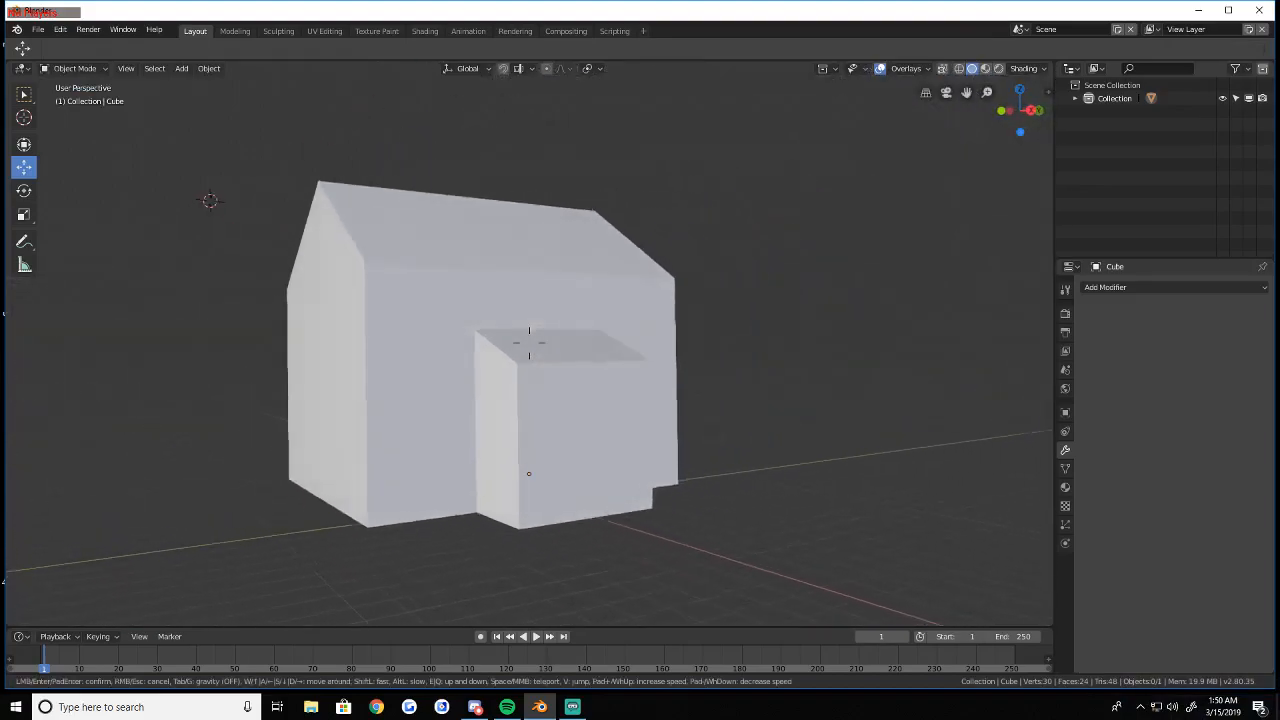
{"action": "key", "text": "w"}
{"action": "key", "text": "s"}
{"action": "left_click", "coordinate": [530, 343]}
{"action": "left_click", "coordinate": [564, 496]}
{"action": "left_click", "coordinate": [181, 68]}
{"action": "mouse_move", "coordinate": [200, 83]}
{"action": "left_click", "coordinate": [310, 100]}
{"action": "key", "text": "shift+grave"}
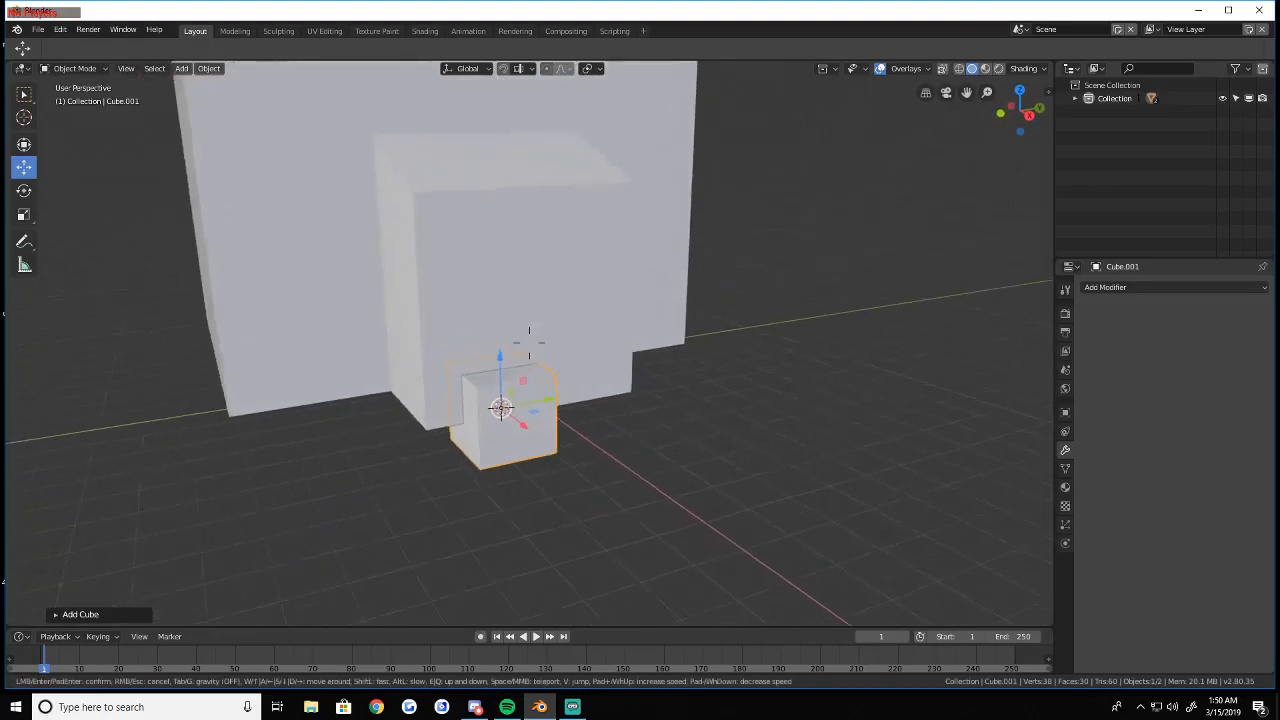
{"action": "key", "text": "w"}
{"action": "left_click", "coordinate": [530, 348]}
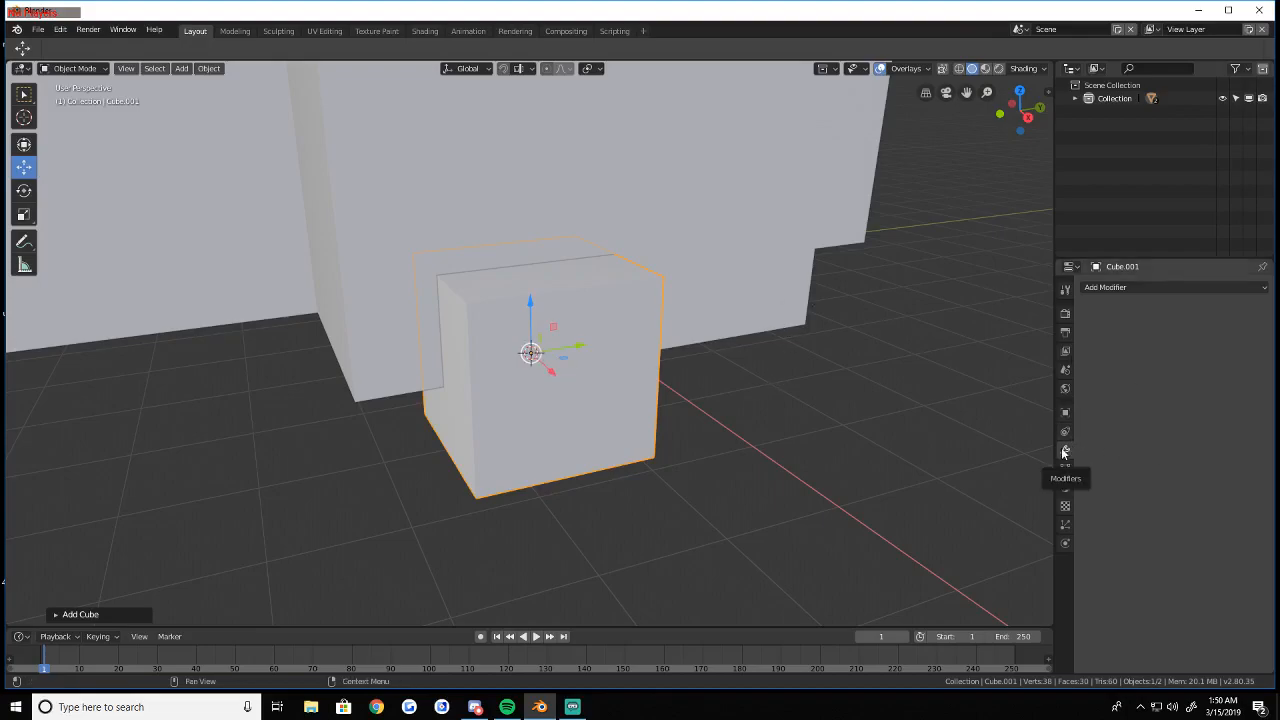
Add a Bevel modifier to the new cube and set its width to 0.02 m
{"action": "left_click", "coordinate": [1152, 287]}
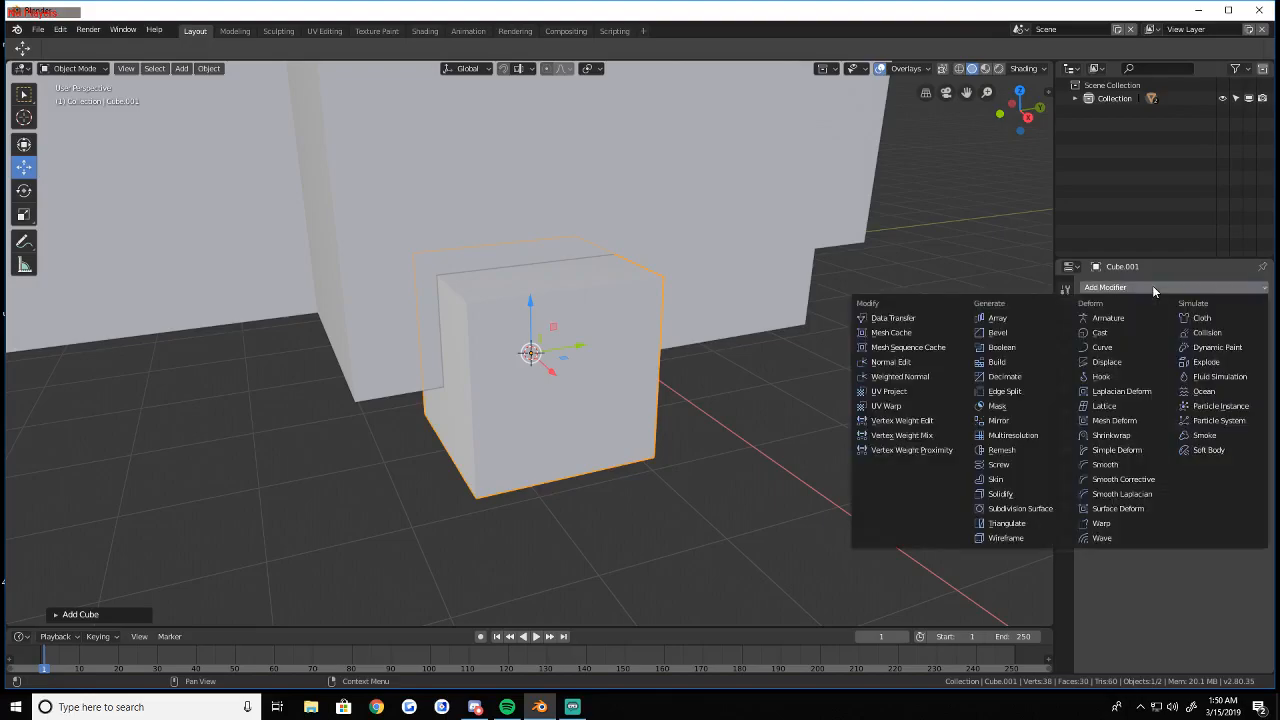
{"action": "left_click", "coordinate": [1033, 336]}
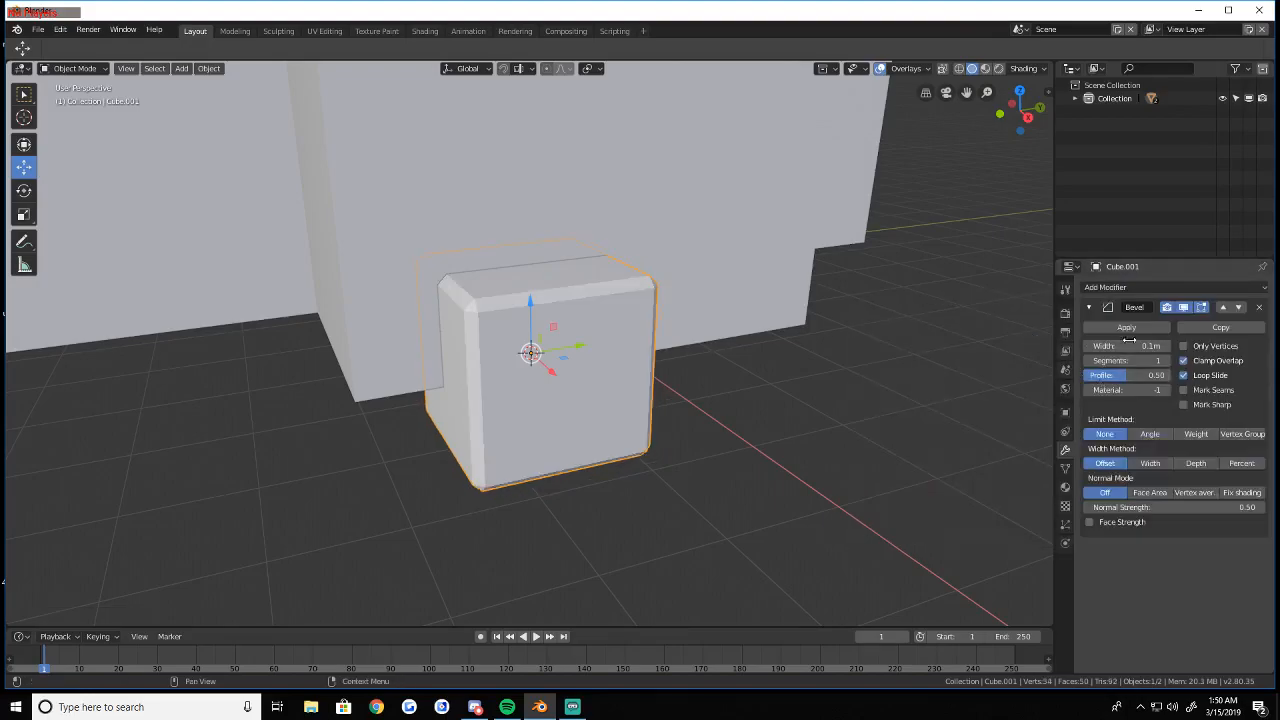
{"action": "left_click_drag", "start_coordinate": [1134, 346], "coordinate": [1108, 346]}
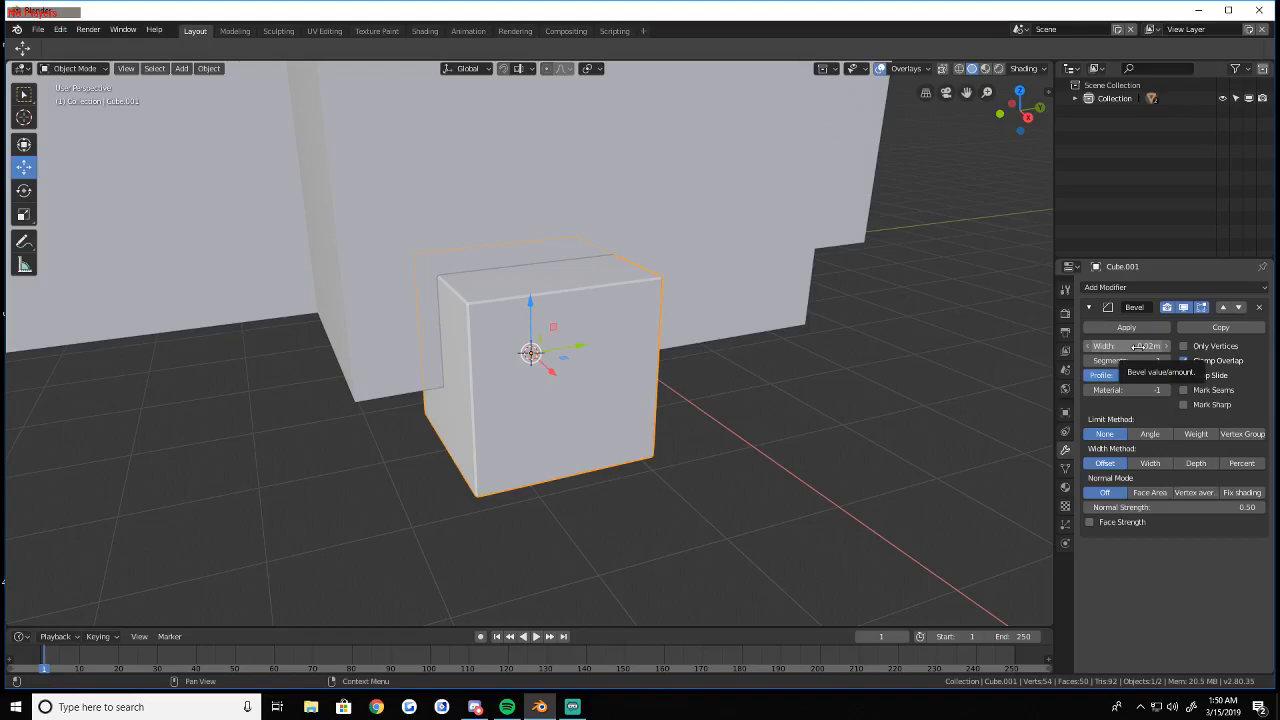
Reduce the cube's bevel width to 0.01 m while viewing its edges up close
{"action": "scroll", "coordinate": [593, 379], "scroll_direction": "up", "scroll_amount": 2}
{"action": "key", "text": "shift+grave"}
{"action": "key", "text": "w"}
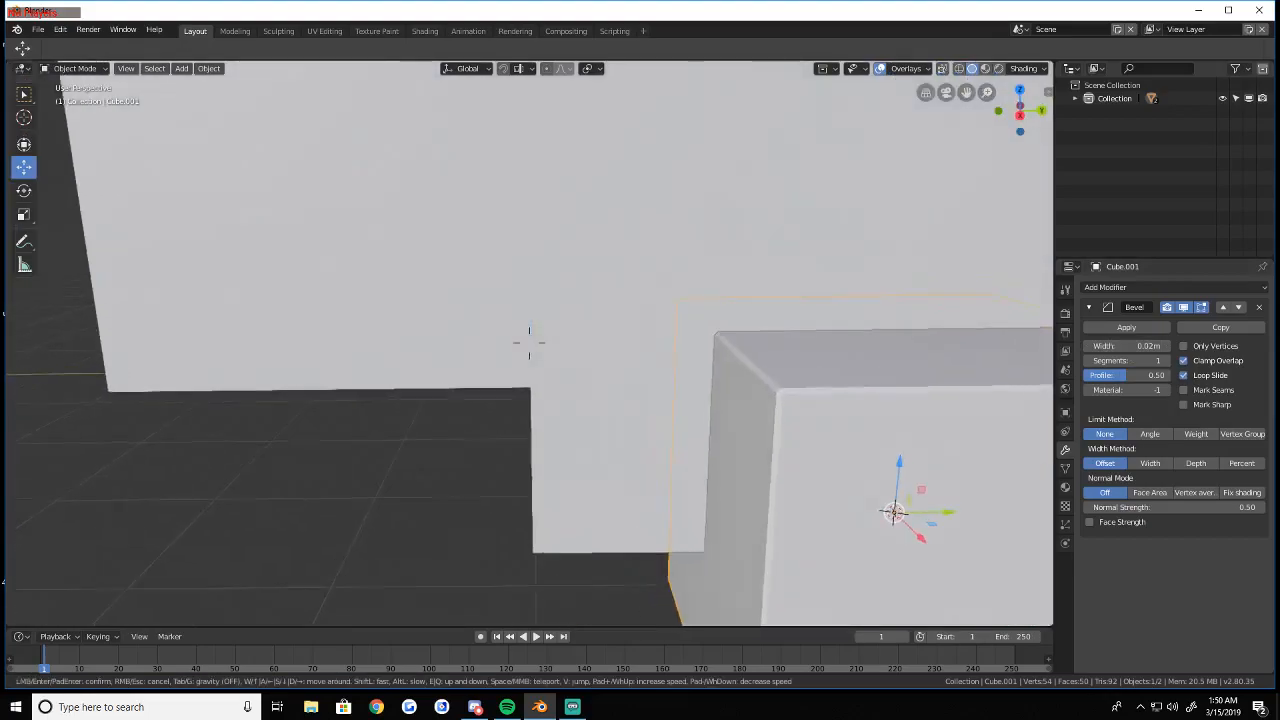
{"action": "left_click", "coordinate": [529, 343]}
{"action": "left_click_drag", "start_coordinate": [1148, 346], "coordinate": [1120, 346]}
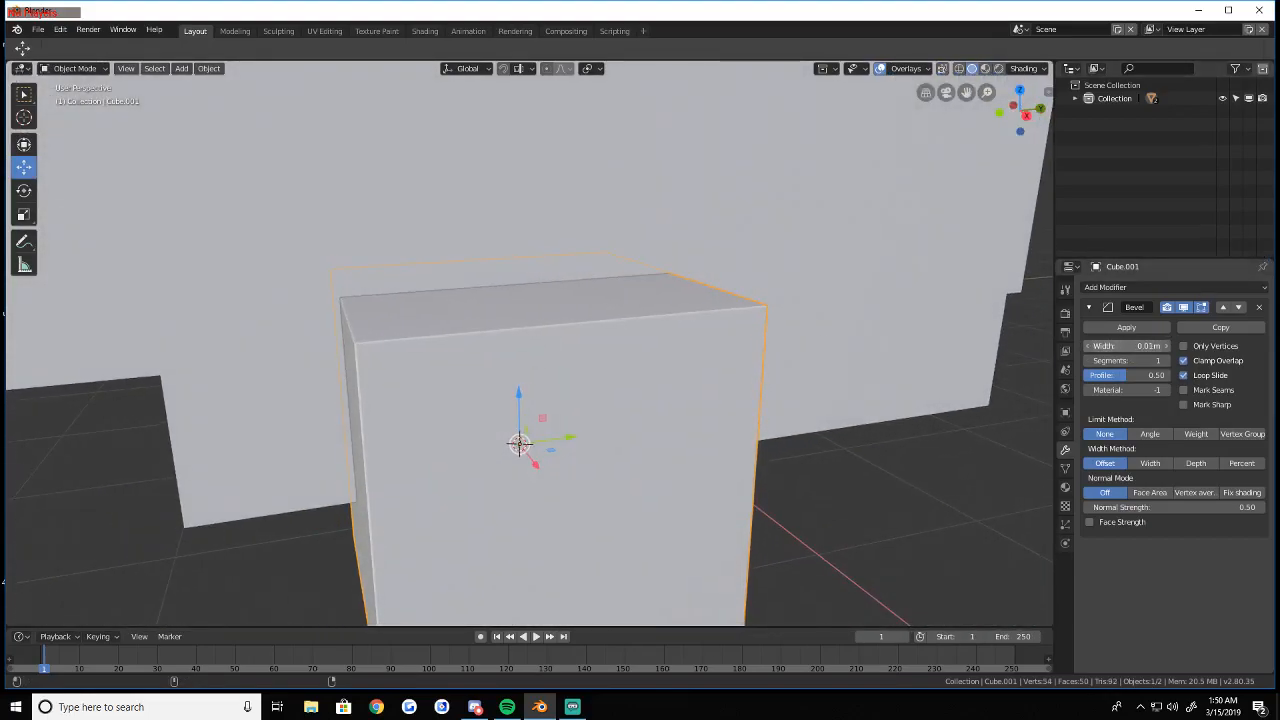
Select the small cube and examine its beveled top corner up close
{"action": "left_click", "coordinate": [101, 458]}
{"action": "scroll", "coordinate": [528, 343], "scroll_direction": "down", "scroll_amount": 5}
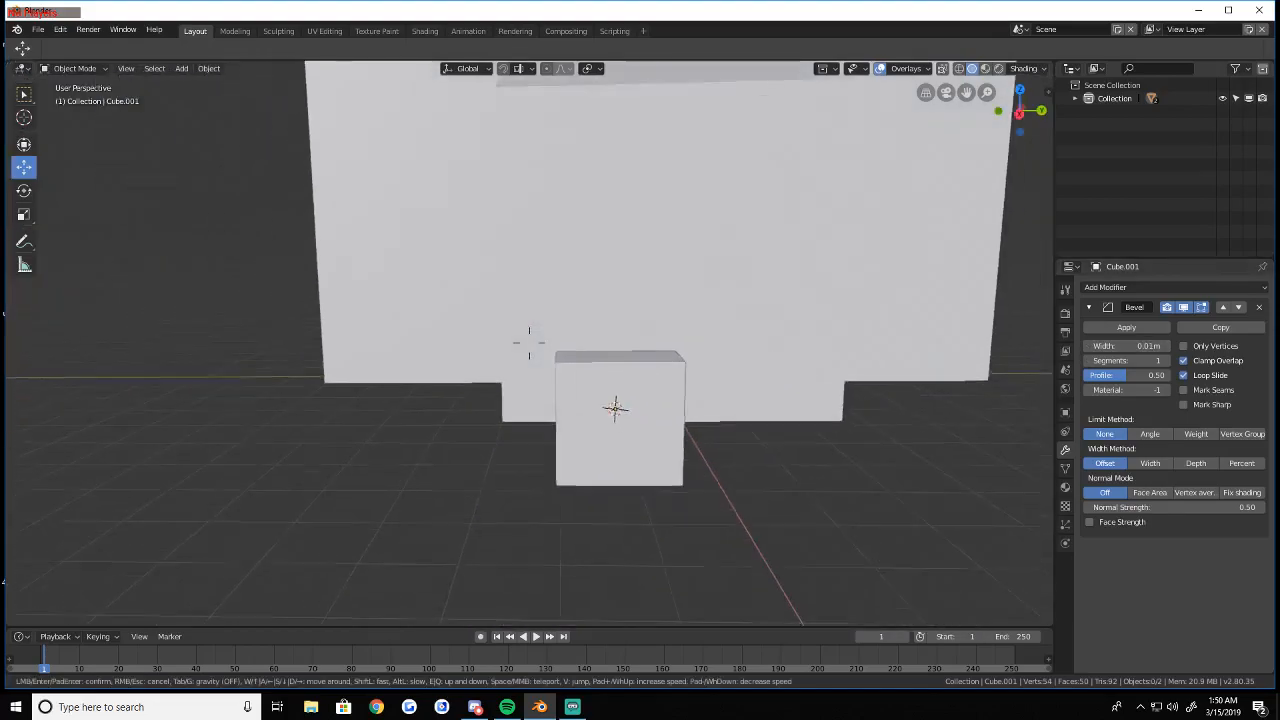
{"action": "left_click", "coordinate": [540, 431]}
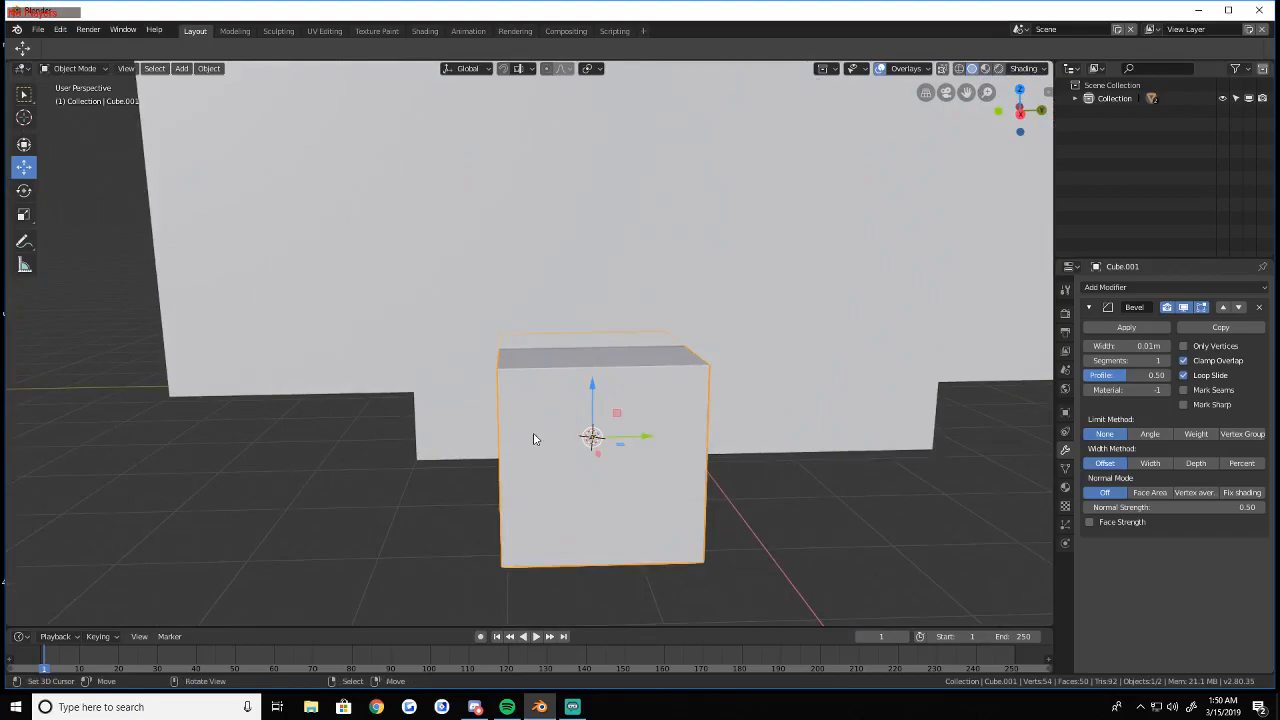
{"action": "key", "text": "shift+grave"}
{"action": "key", "text": "w"}
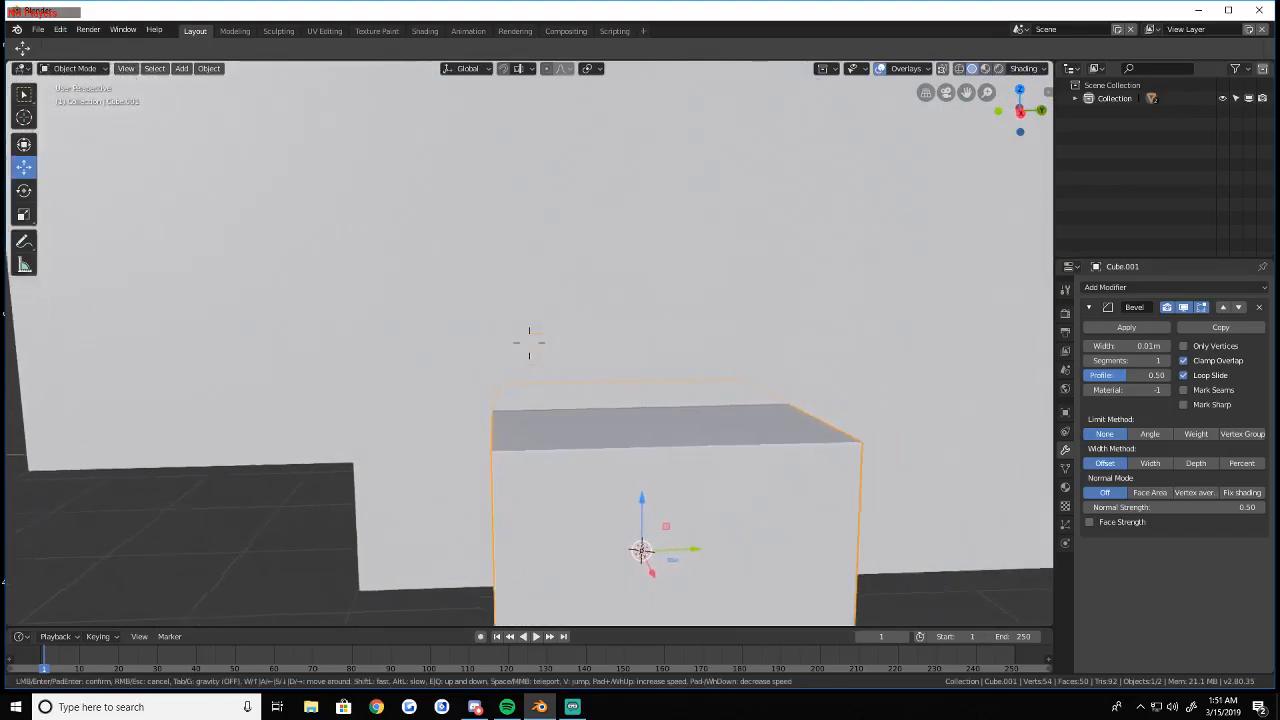
{"action": "key", "text": "a"}
{"action": "key", "text": "w"}
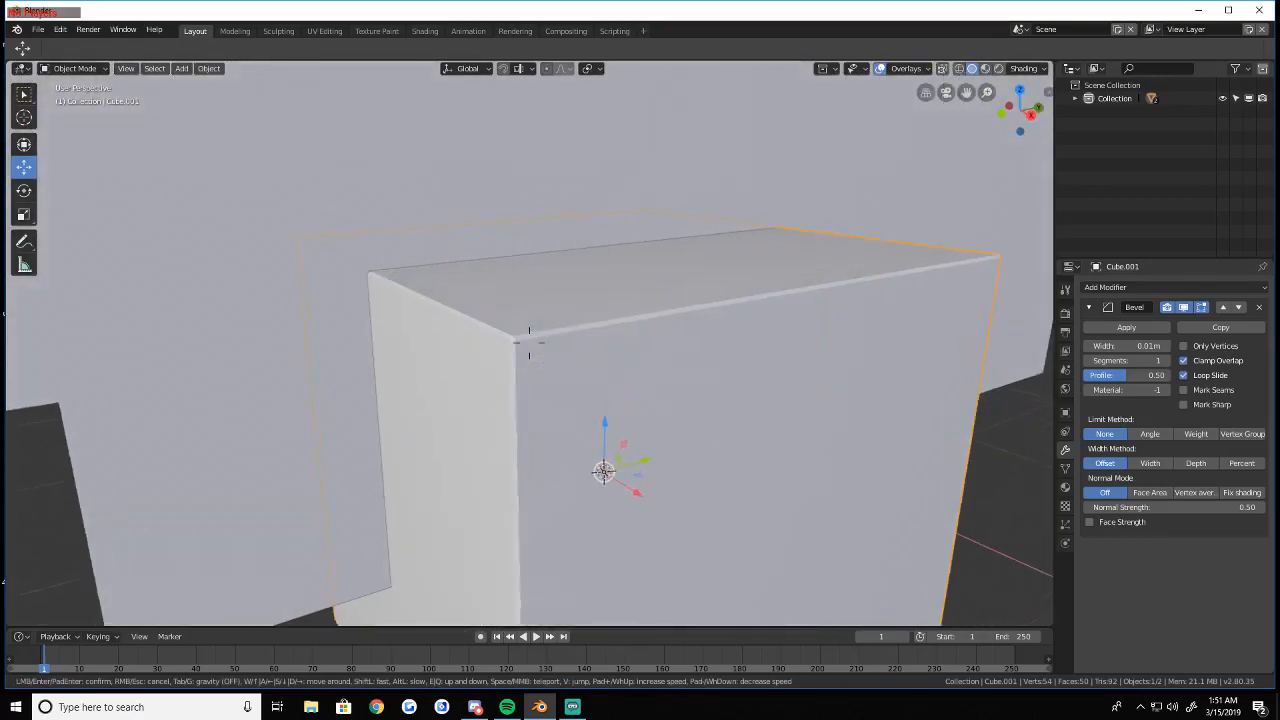
{"action": "left_click", "coordinate": [529, 343]}
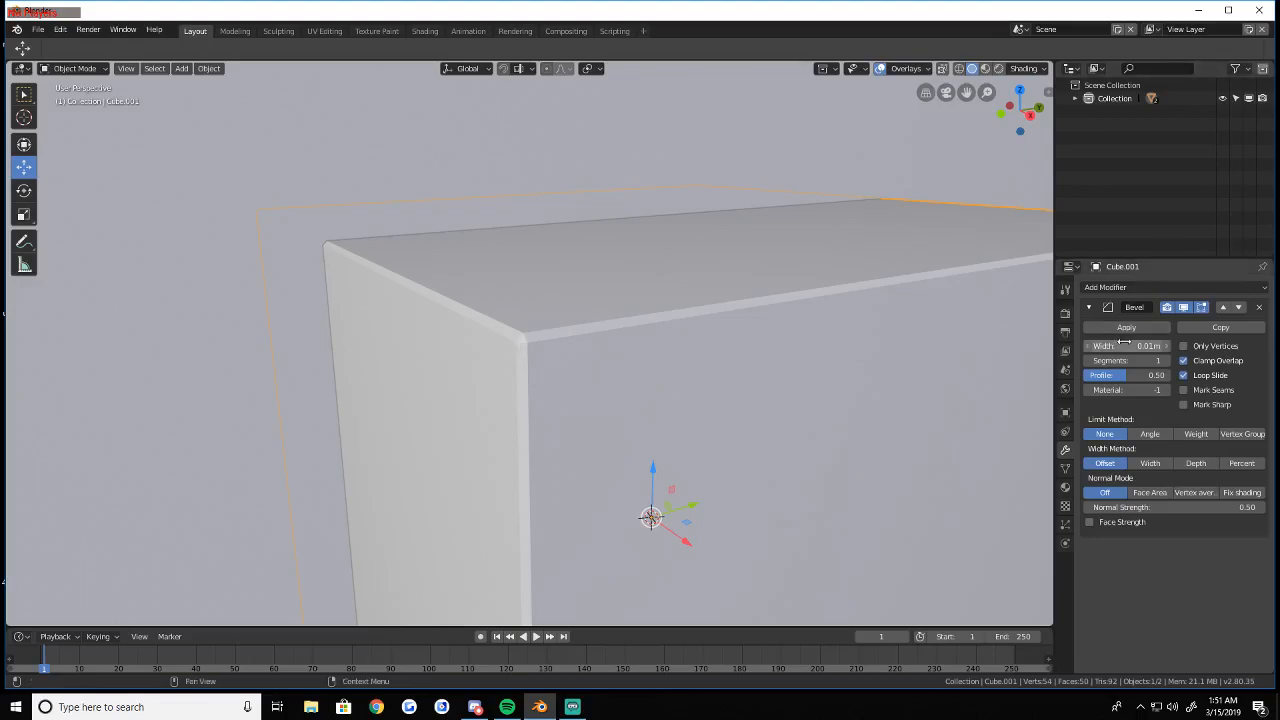
Add a Weighted Normal modifier to the cube and enable Auto Smooth in its normals settings
{"action": "left_click", "coordinate": [1099, 288]}
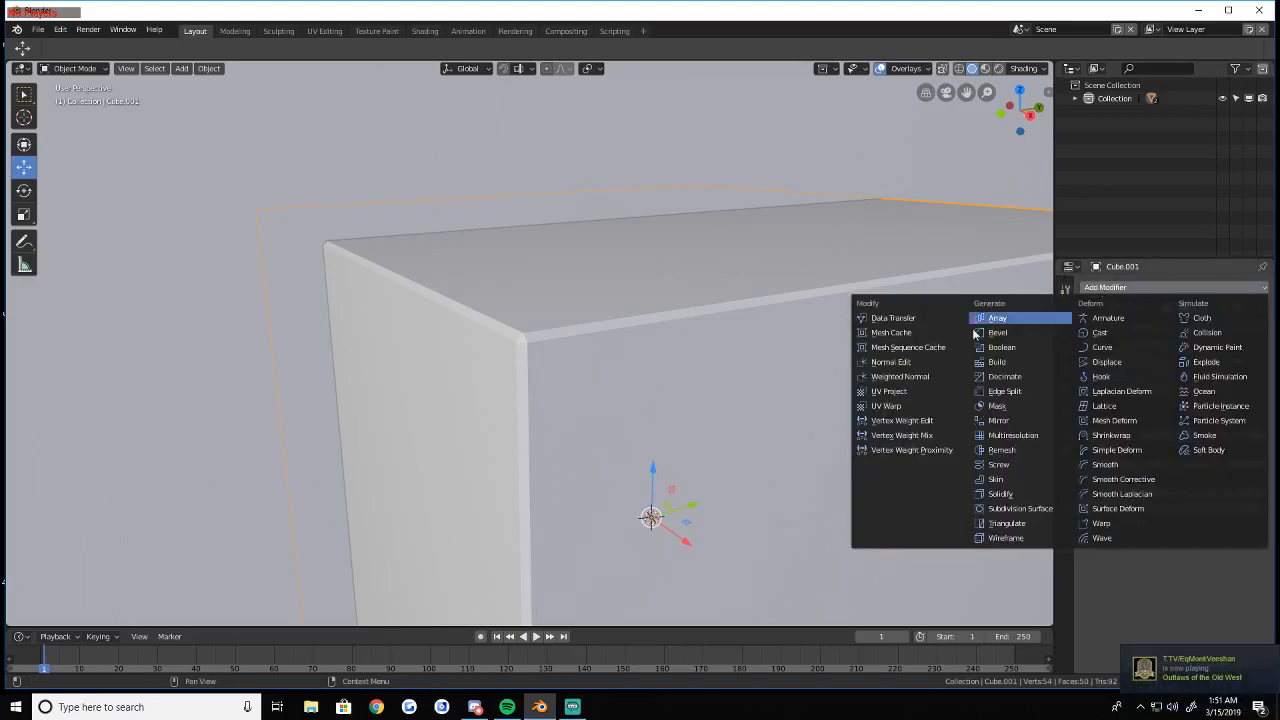
{"action": "left_click", "coordinate": [903, 377]}
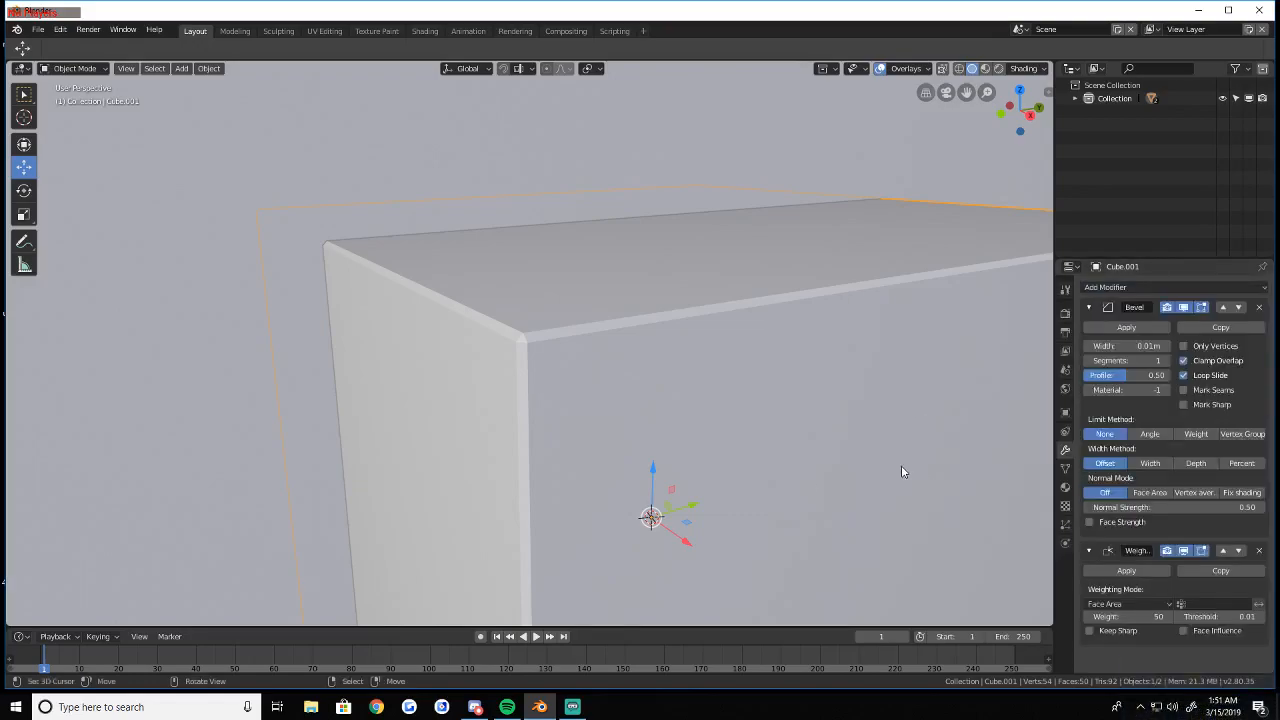
{"action": "left_click", "coordinate": [1064, 469]}
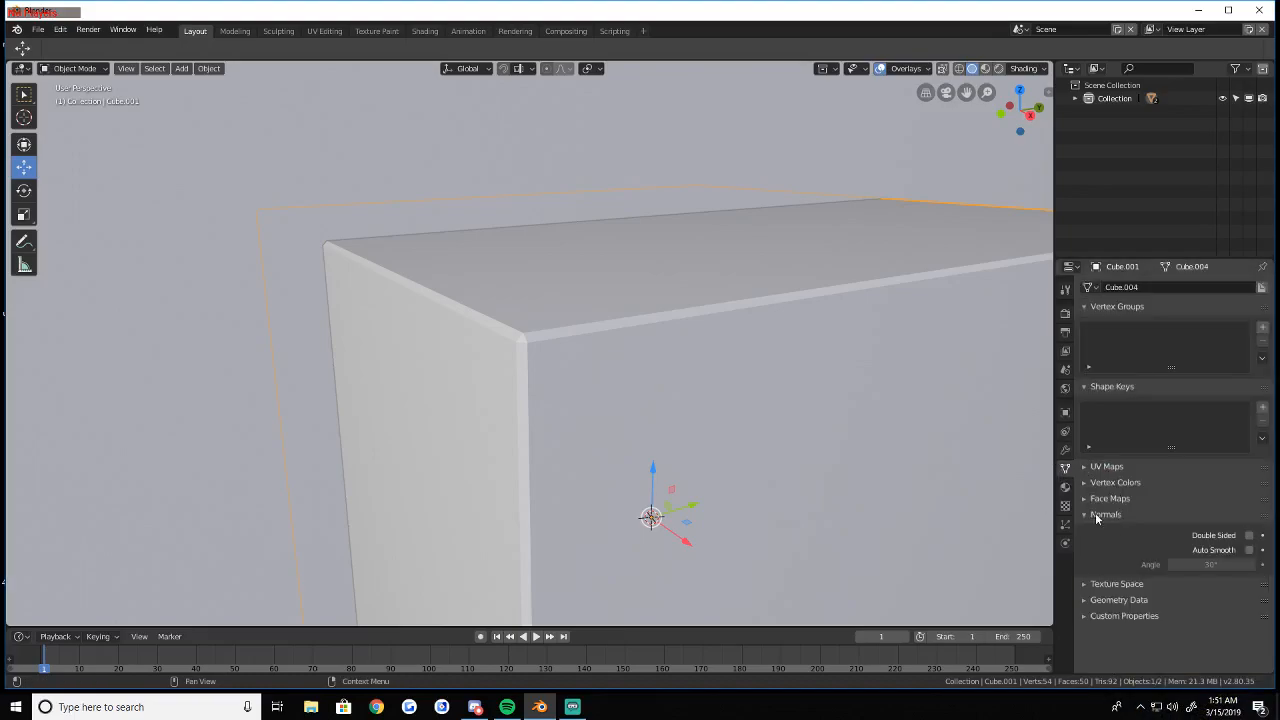
{"action": "left_click", "coordinate": [1249, 550]}
Examine the shading of the cube's beveled corner up close with all objects deselected
{"action": "key", "text": "shift+grave"}
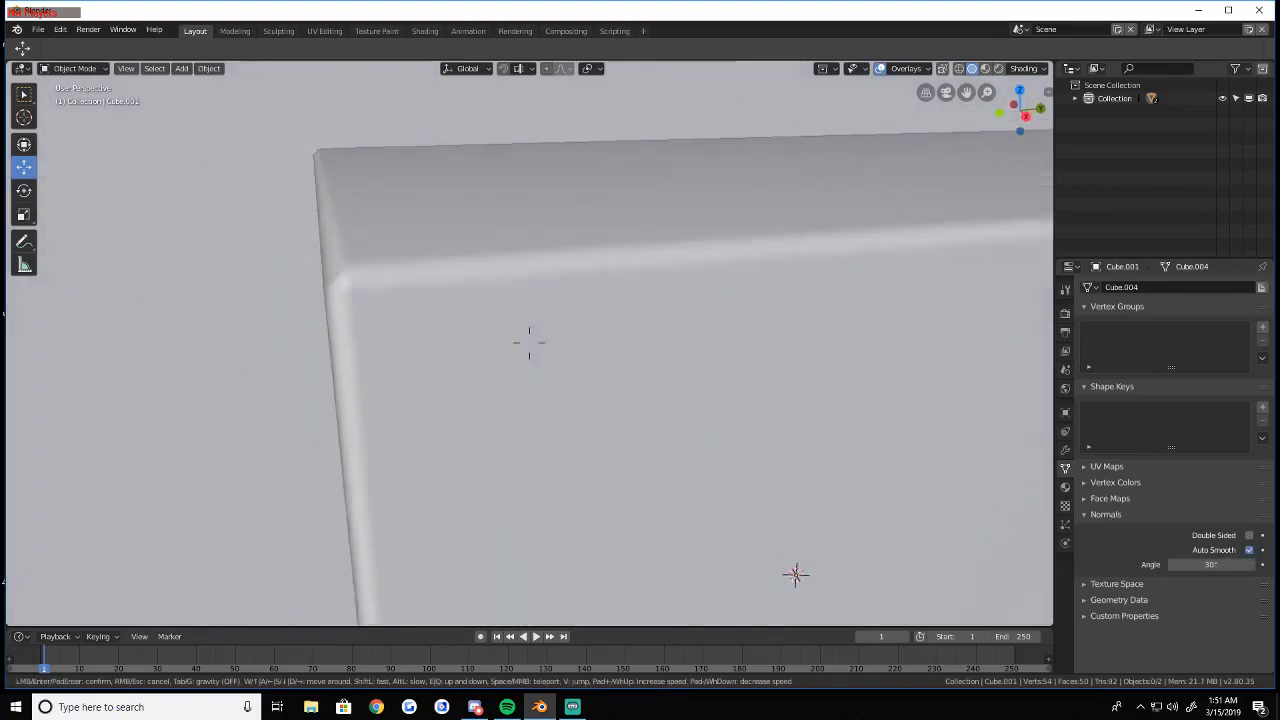
{"action": "left_click", "coordinate": [529, 342]}
{"action": "left_click", "coordinate": [556, 321]}
{"action": "left_click", "coordinate": [556, 321]}
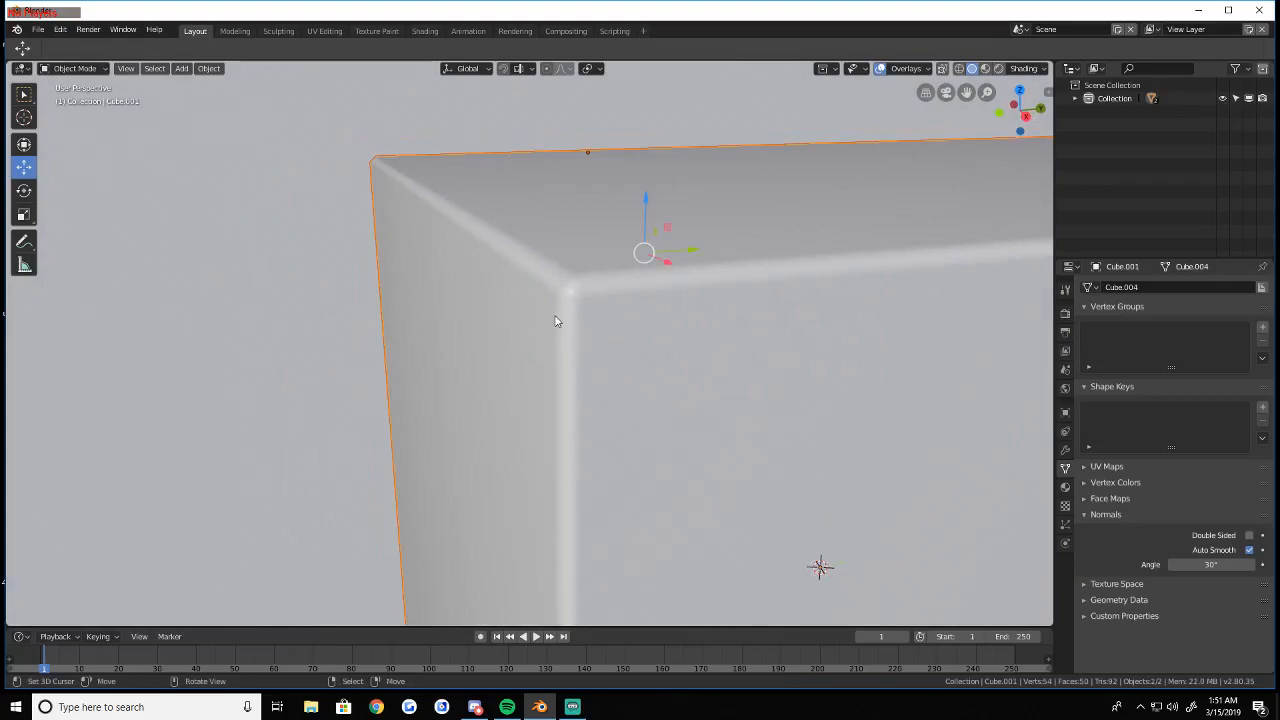
{"action": "right_click", "coordinate": [556, 318]}
{"action": "right_click", "coordinate": [556, 318]}
{"action": "key", "text": "a"}
{"action": "key", "text": "alt+a"}
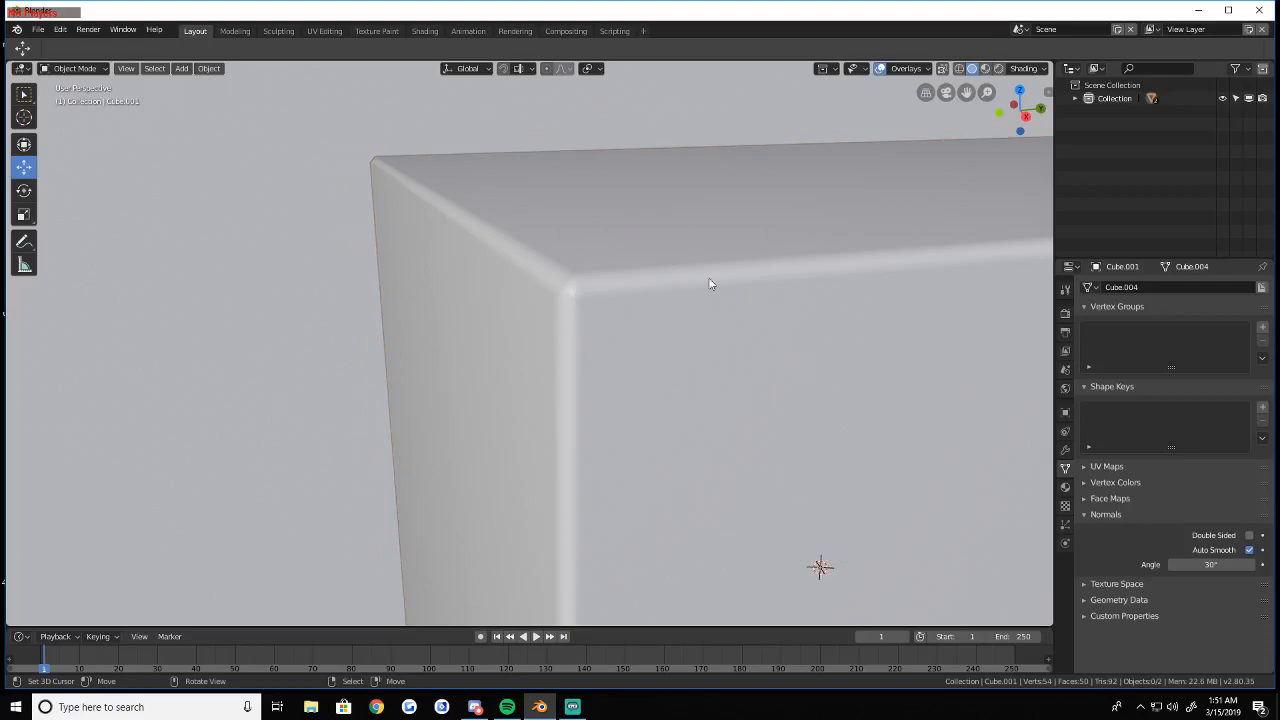
Put the small cube in Edit Mode with face selection and select all of its faces
{"action": "left_click", "coordinate": [518, 302]}
{"action": "left_click", "coordinate": [75, 68]}
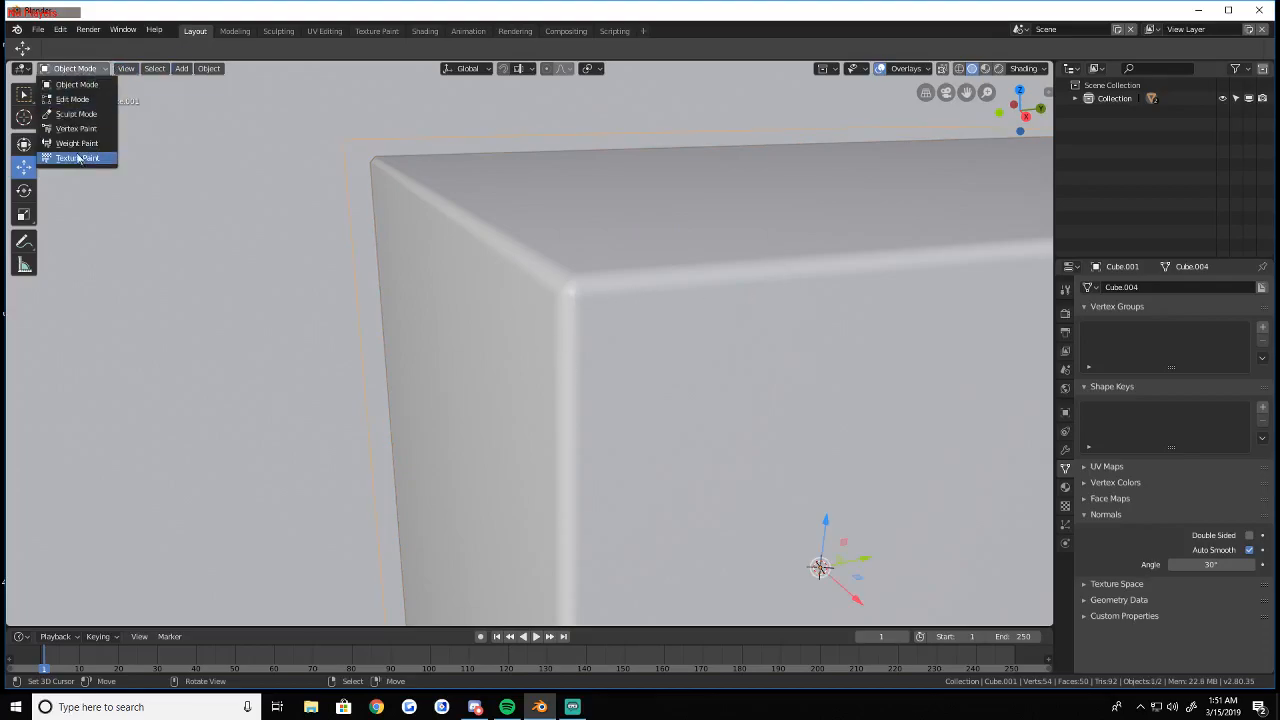
{"action": "left_click", "coordinate": [78, 100]}
{"action": "middle_click_drag", "start_coordinate": [543, 240], "coordinate": [526, 340]}
{"action": "key", "text": "alt+a"}
{"action": "left_click", "coordinate": [409, 299]}
{"action": "key", "text": "a"}
{"action": "key", "text": "alt+a"}
{"action": "left_click", "coordinate": [145, 69]}
{"action": "left_click", "coordinate": [601, 323]}
{"action": "key", "text": "alt+a"}
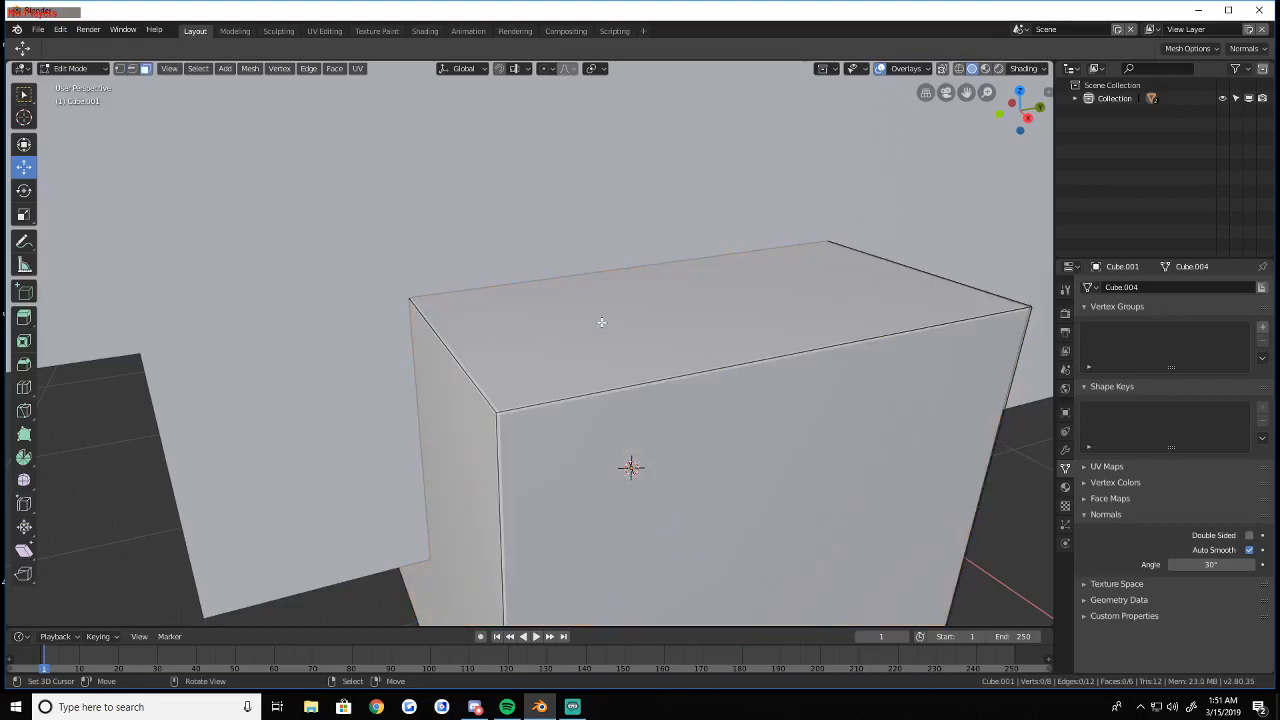
{"action": "key", "text": "a"}
{"action": "middle_click_drag", "start_coordinate": [627, 329], "coordinate": [560, 345]}
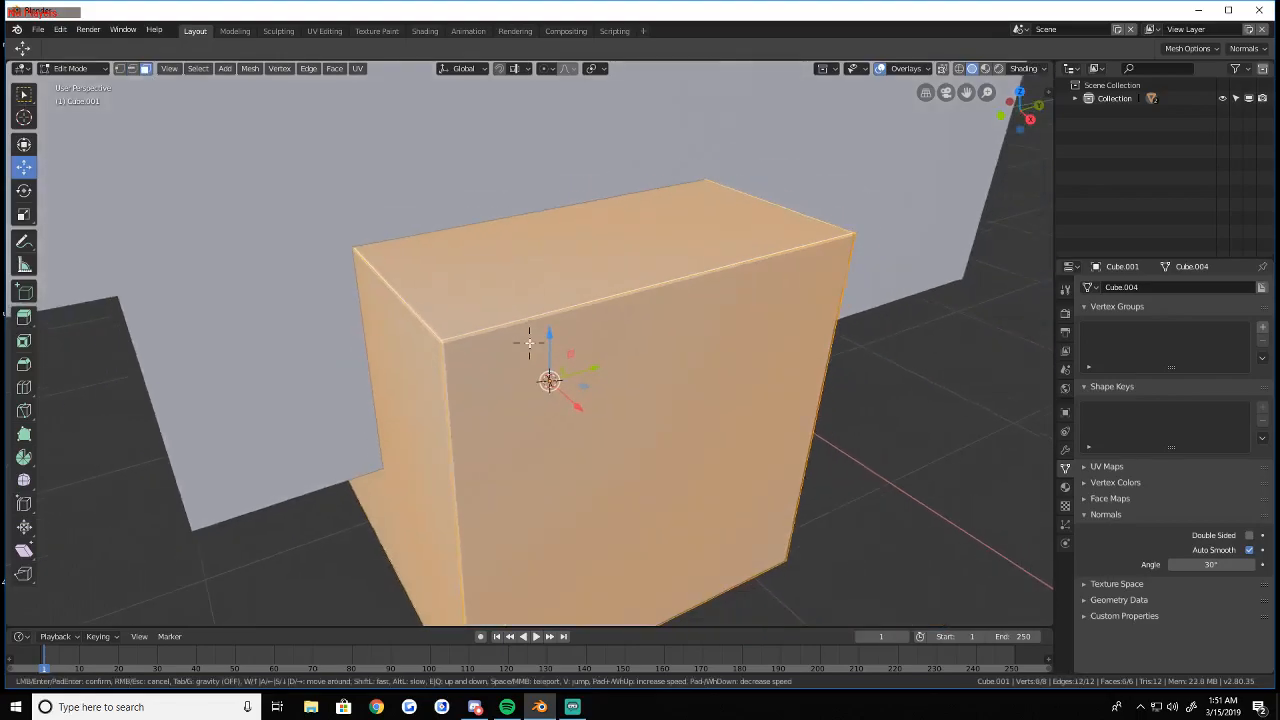
{"action": "key", "text": "s"}
{"action": "key", "text": "shift+z"}
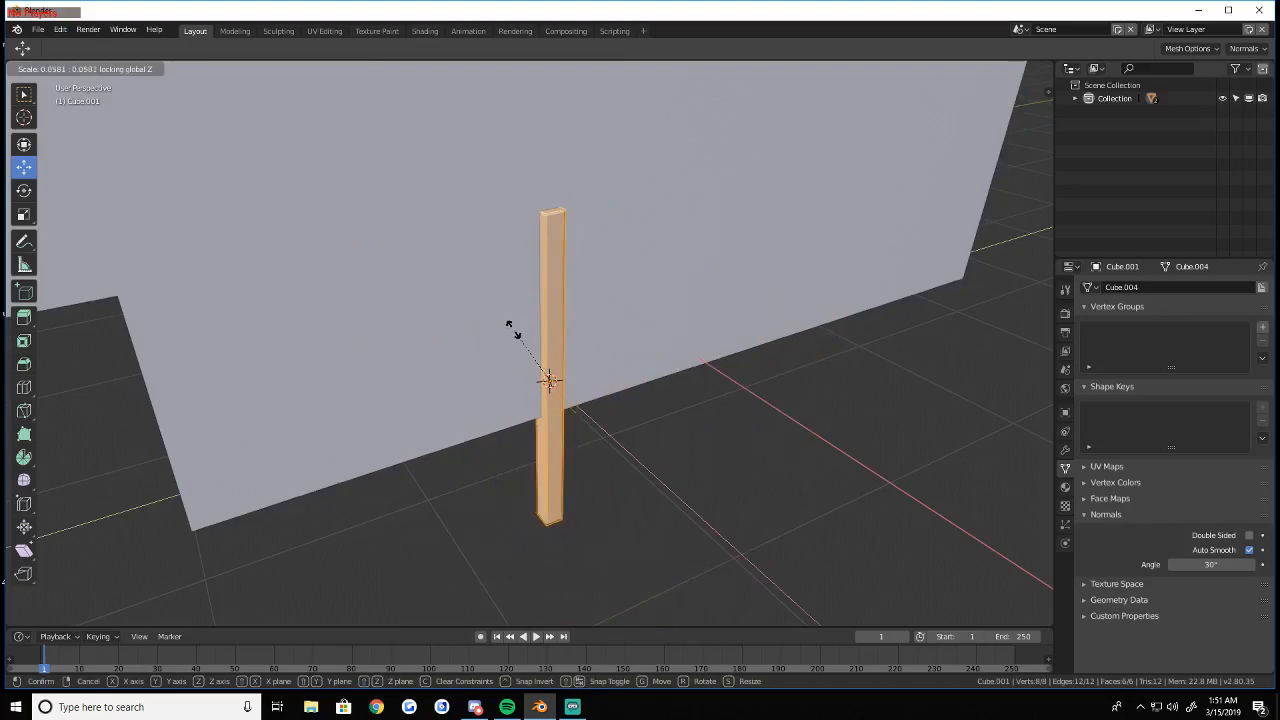
{"action": "key", "text": "Escape"}
{"action": "middle_click_drag", "start_coordinate": [695, 343], "coordinate": [575, 375]}
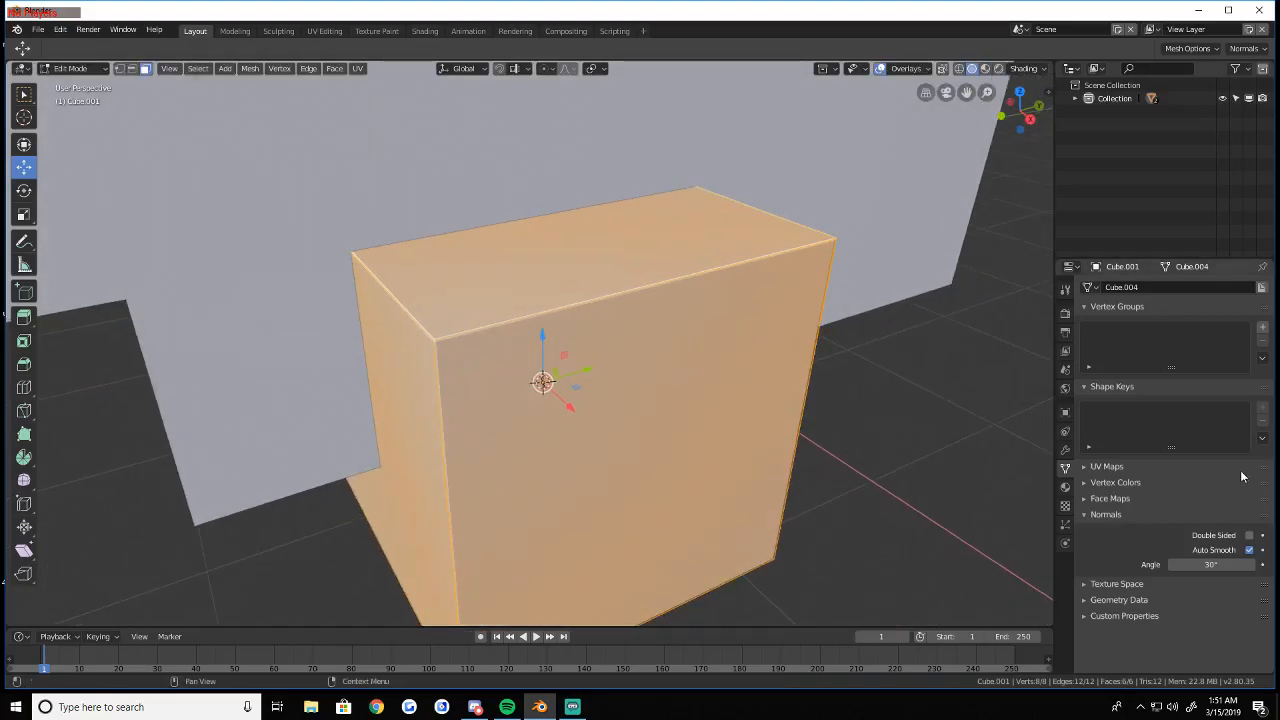
Limit the cube's Bevel modifier by angle, with the angle set to 40°
{"action": "left_click", "coordinate": [1065, 450]}
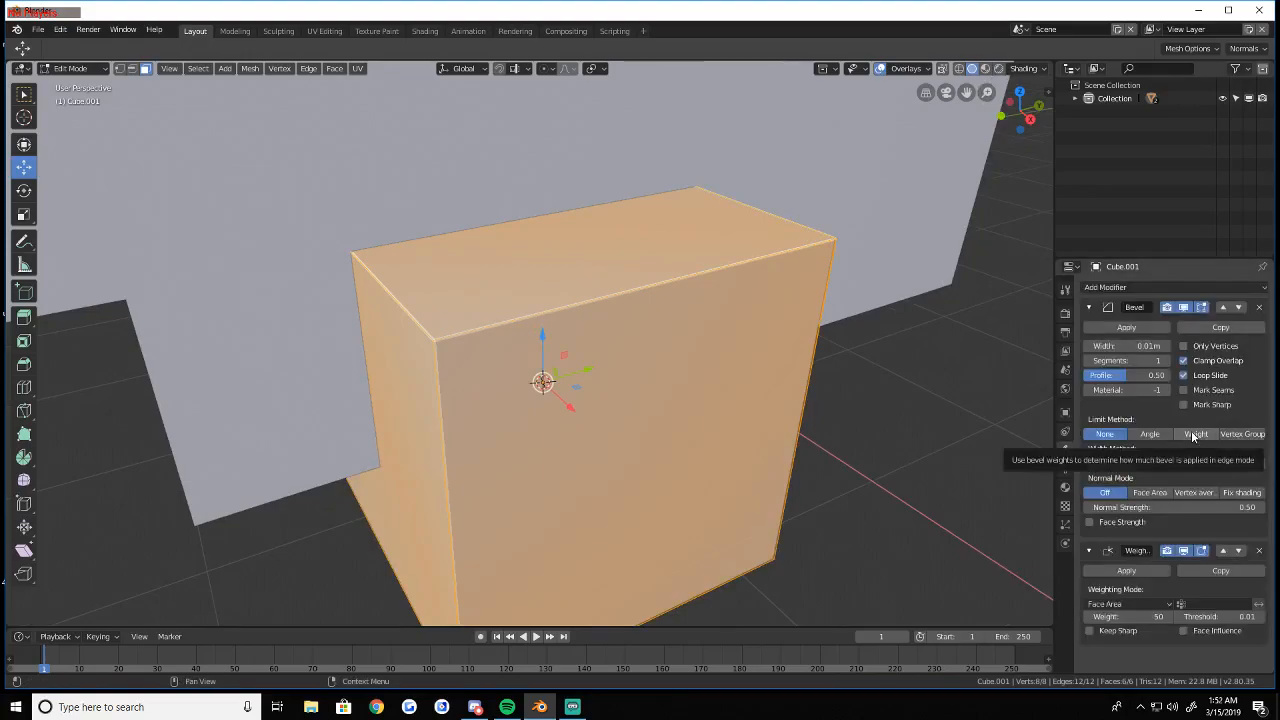
{"action": "left_click", "coordinate": [1142, 433]}
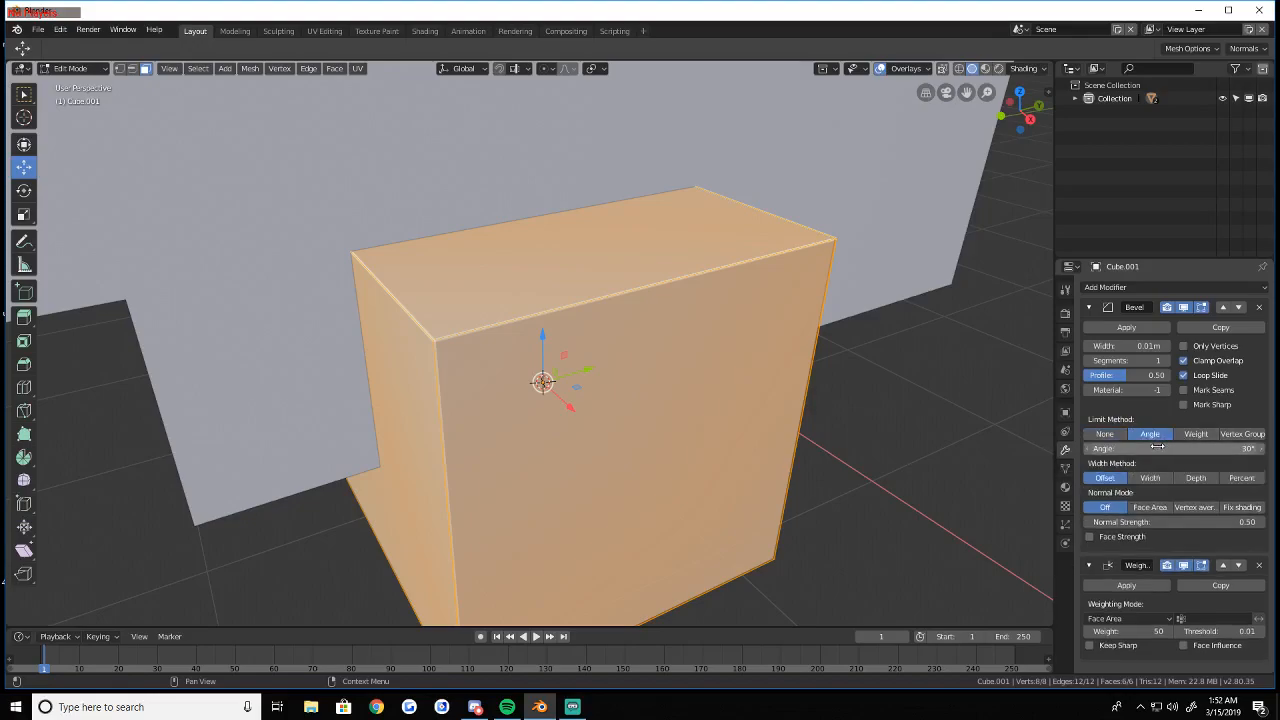
{"action": "left_click", "coordinate": [1157, 447]}
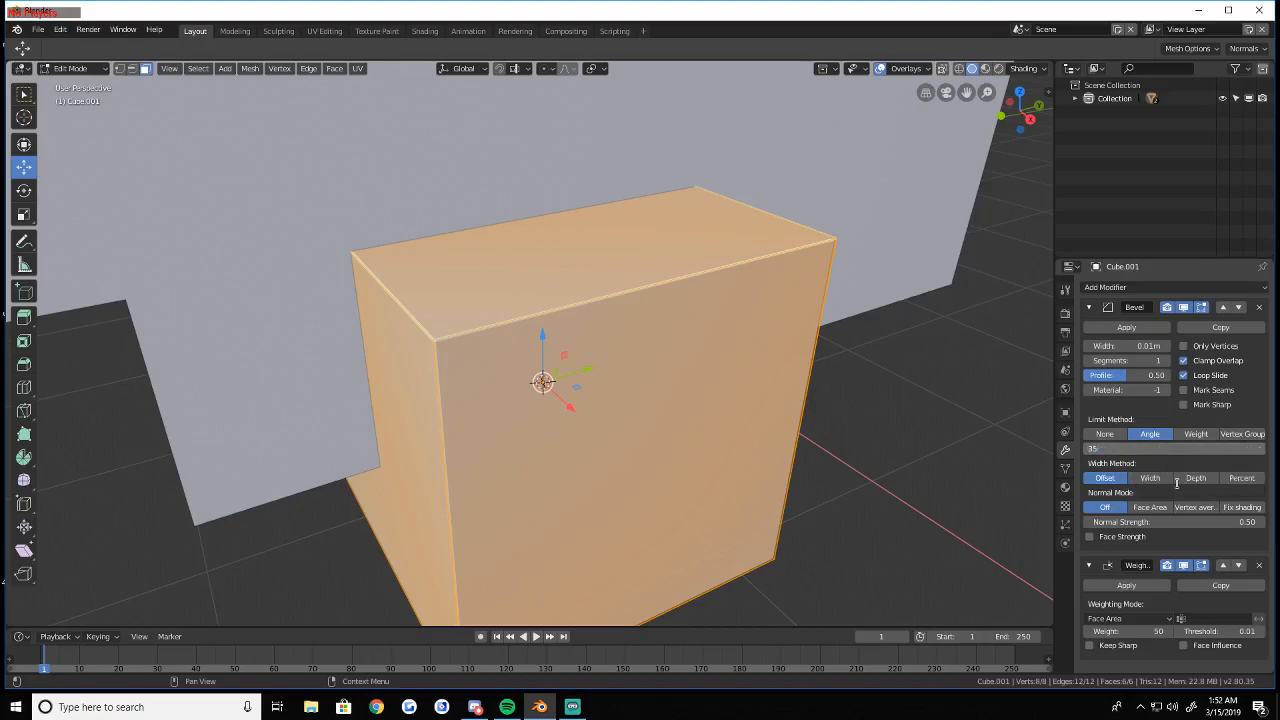
{"action": "key", "text": "Return"}
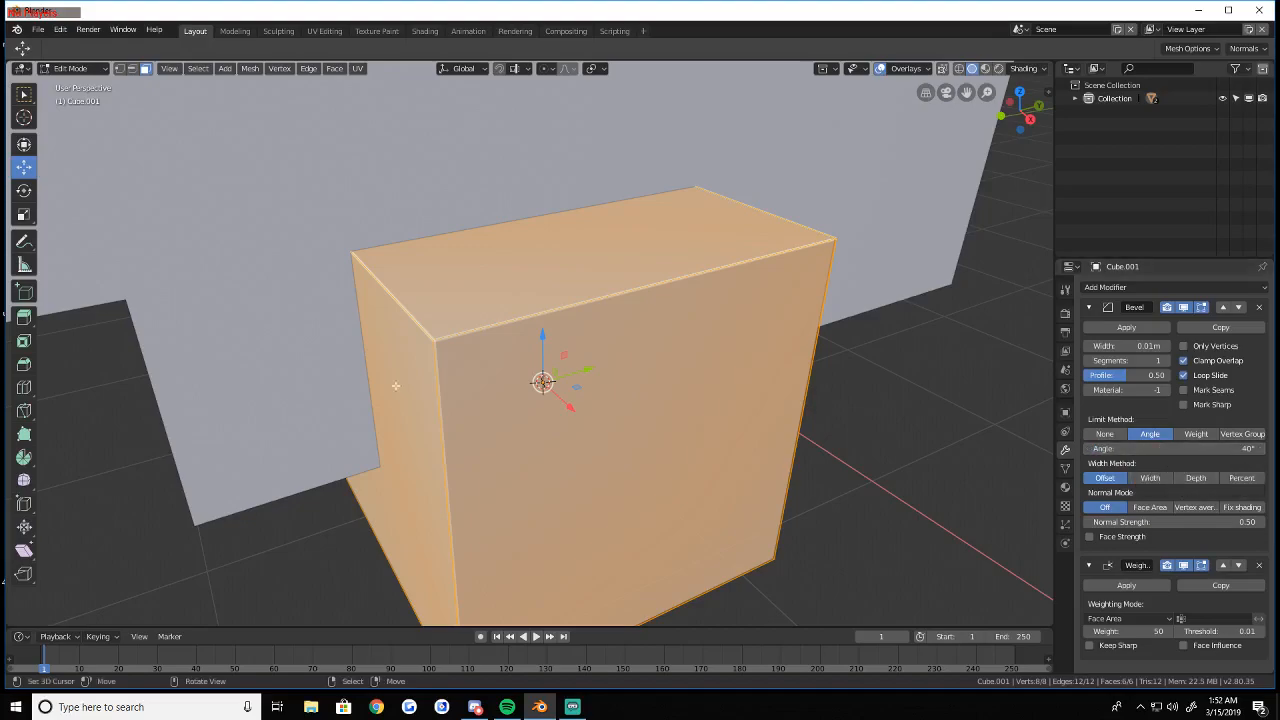
Examine the whole house and annex from a distance, then the cube beside the annex wall
{"action": "key", "text": "shift+grave"}
{"action": "key", "text": "s"}
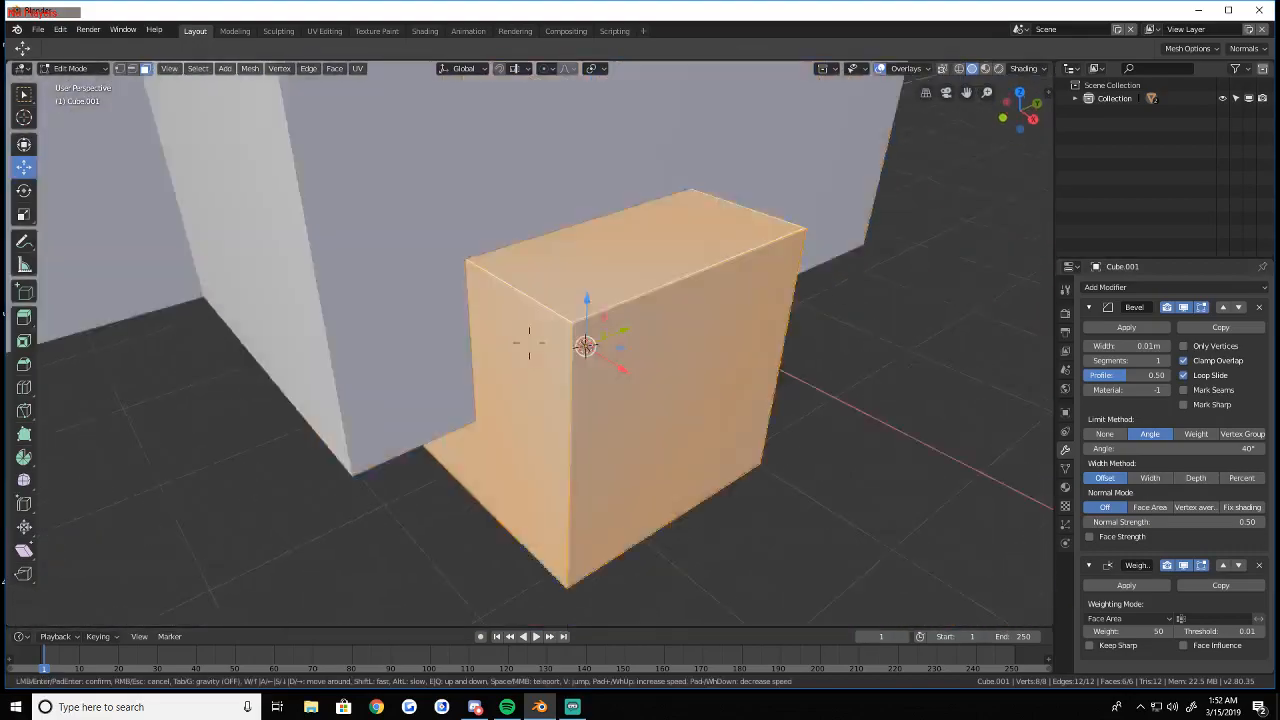
{"action": "left_click", "coordinate": [530, 343]}
{"action": "key", "text": "shift+grave"}
{"action": "key", "text": "s"}
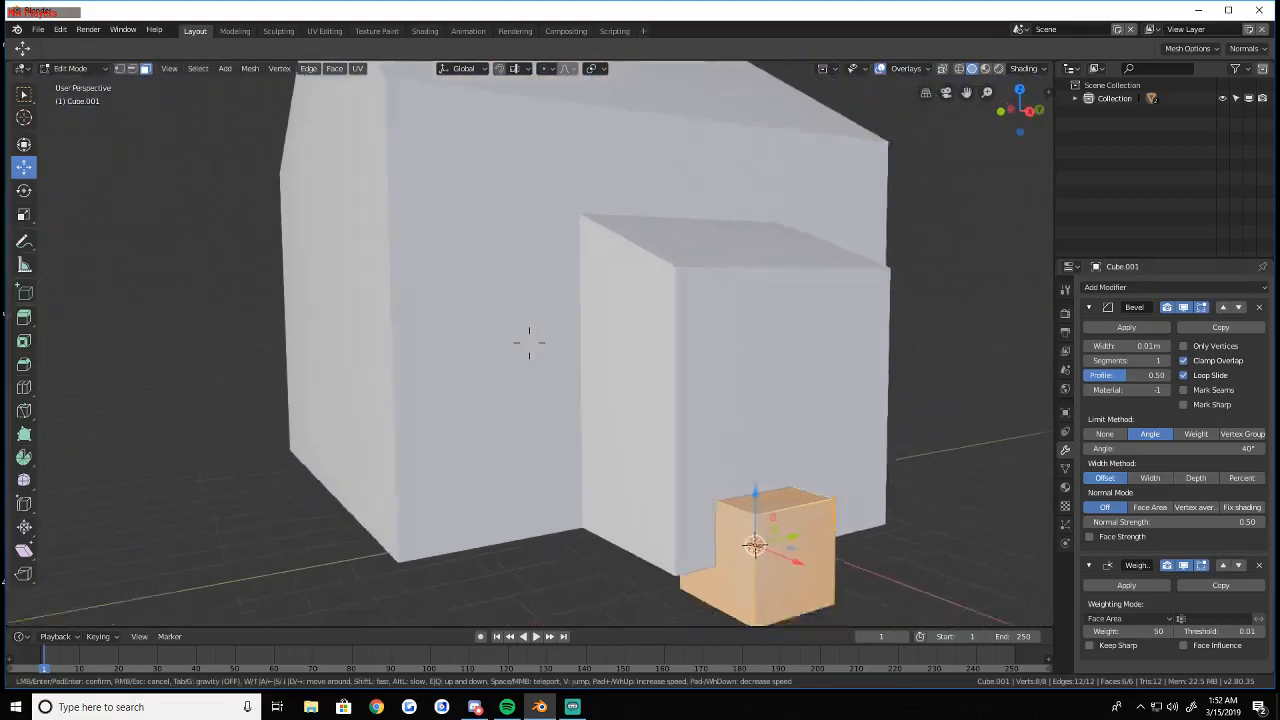
{"action": "left_click", "coordinate": [399, 296]}
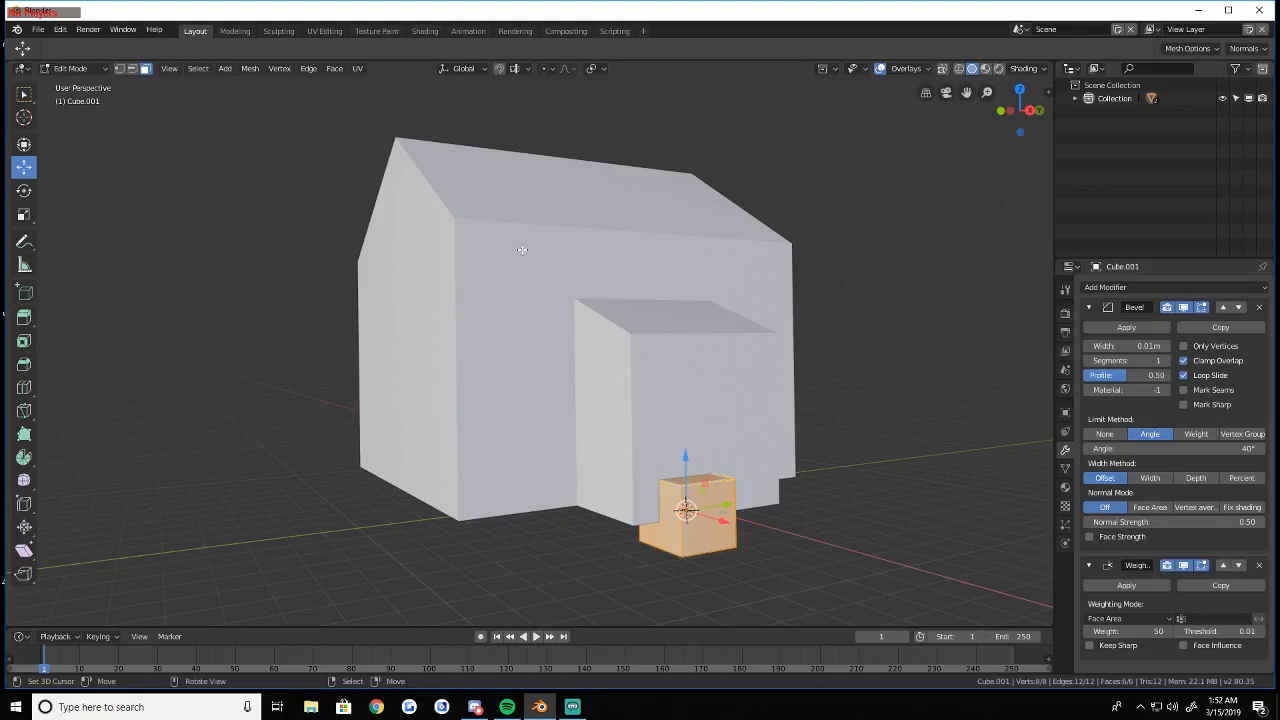
{"action": "scroll", "coordinate": [735, 303], "scroll_direction": "up", "scroll_amount": 2}
{"action": "key", "text": "shift+grave"}
{"action": "key", "text": "w"}
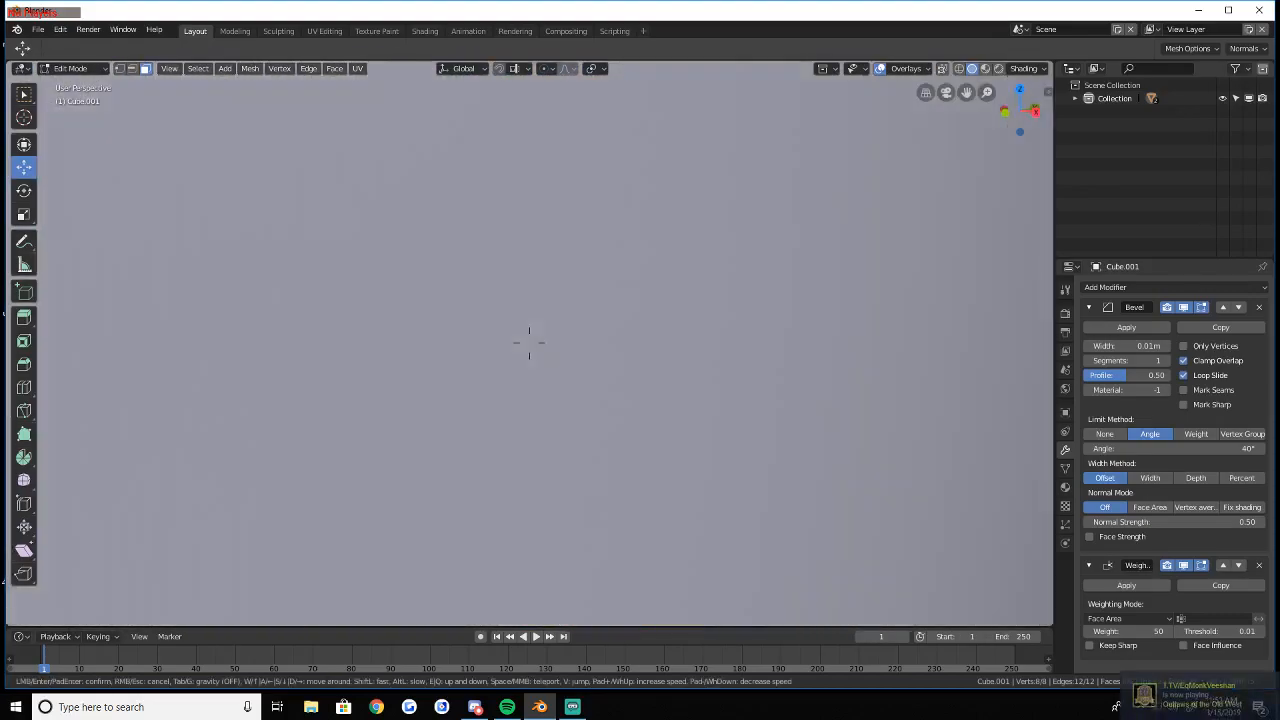
{"action": "key", "text": "s"}
{"action": "left_click", "coordinate": [527, 343]}
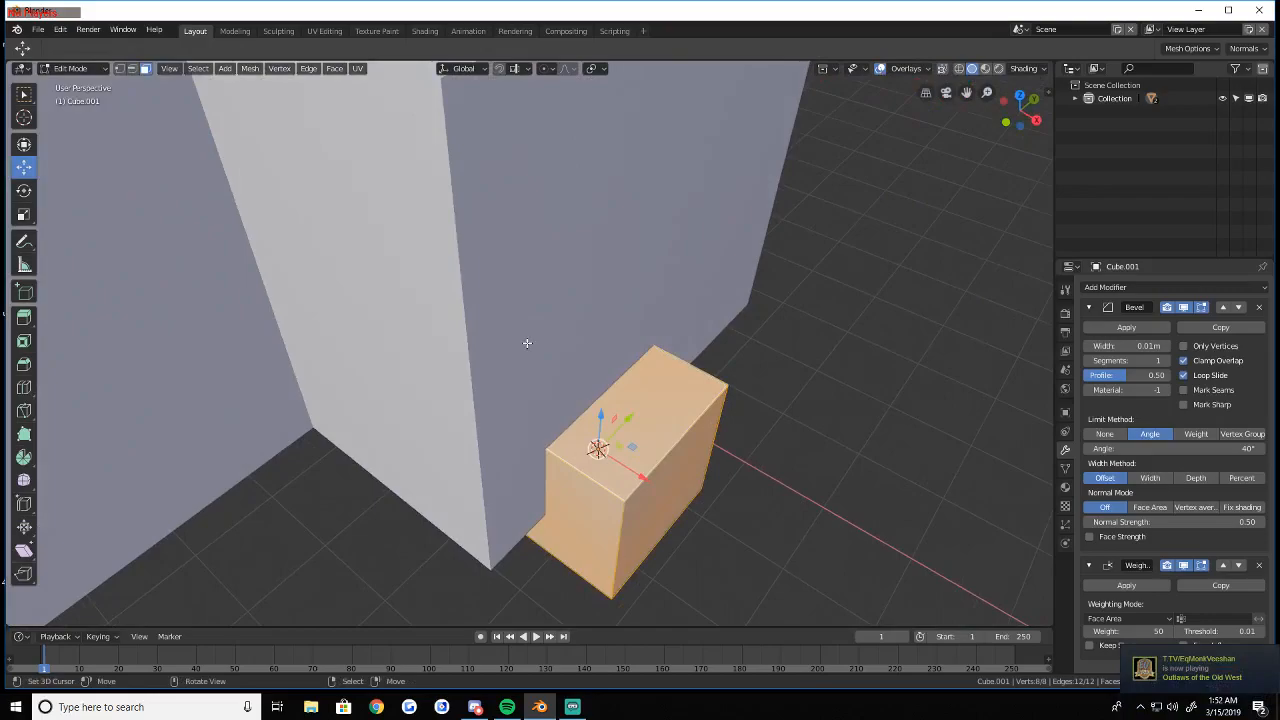
Show the cube and house from above in see-through wireframe
{"action": "key", "text": "KP_7"}
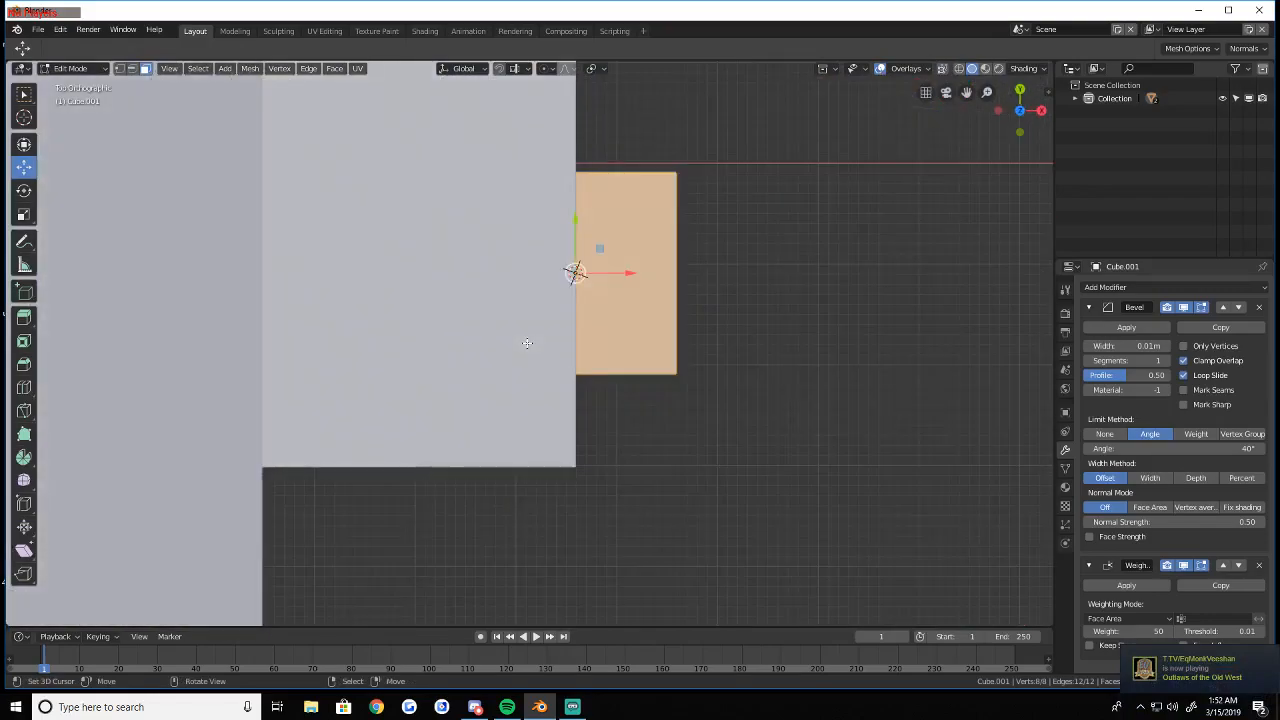
{"action": "key", "text": "alt+z"}
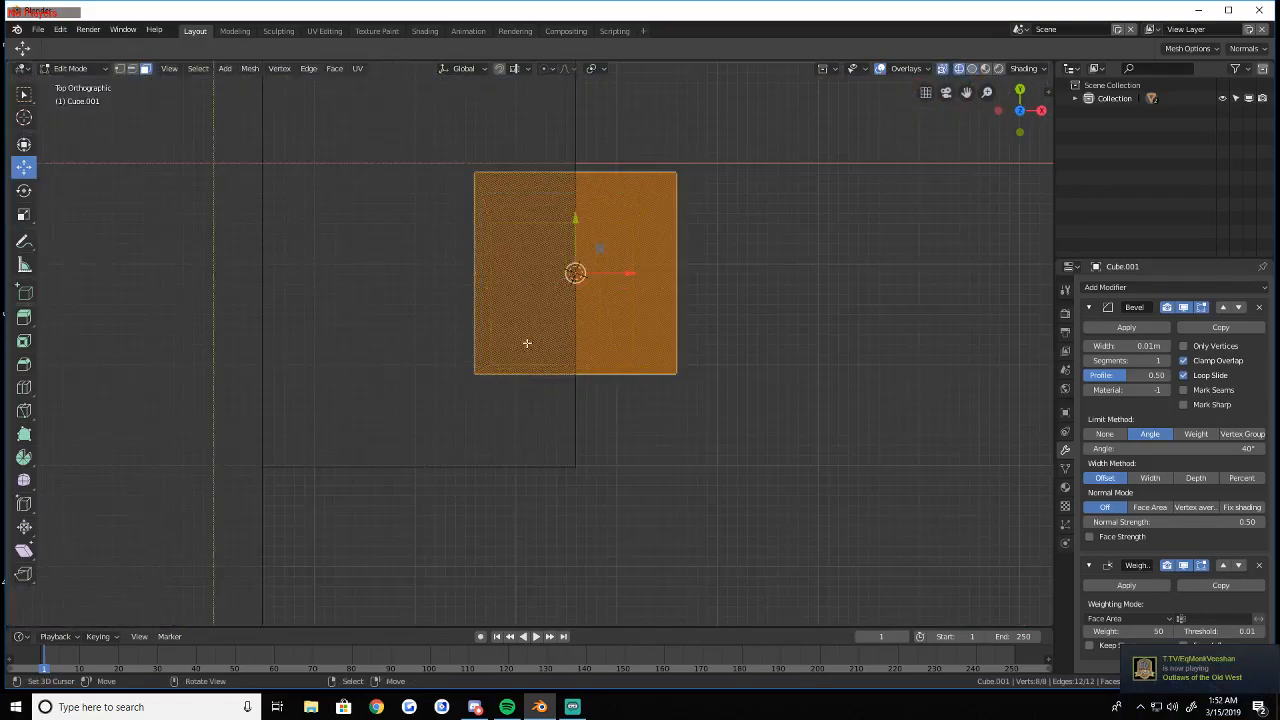
{"action": "key", "text": "s"}
{"action": "key", "text": "shift+z"}
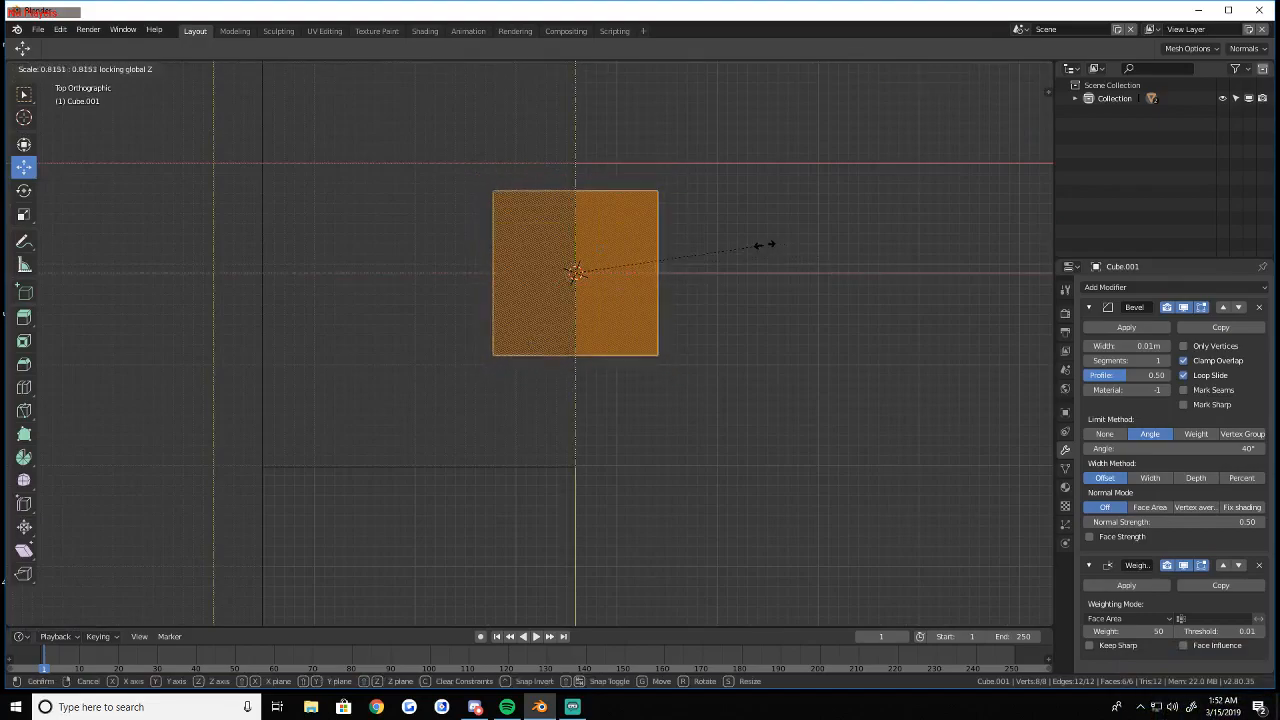
{"action": "right_click", "coordinate": [640, 276]}
Scale the cube's mesh to about 0.095 in X and Y only, keeping its height, to make a thin post
{"action": "key", "text": "s"}
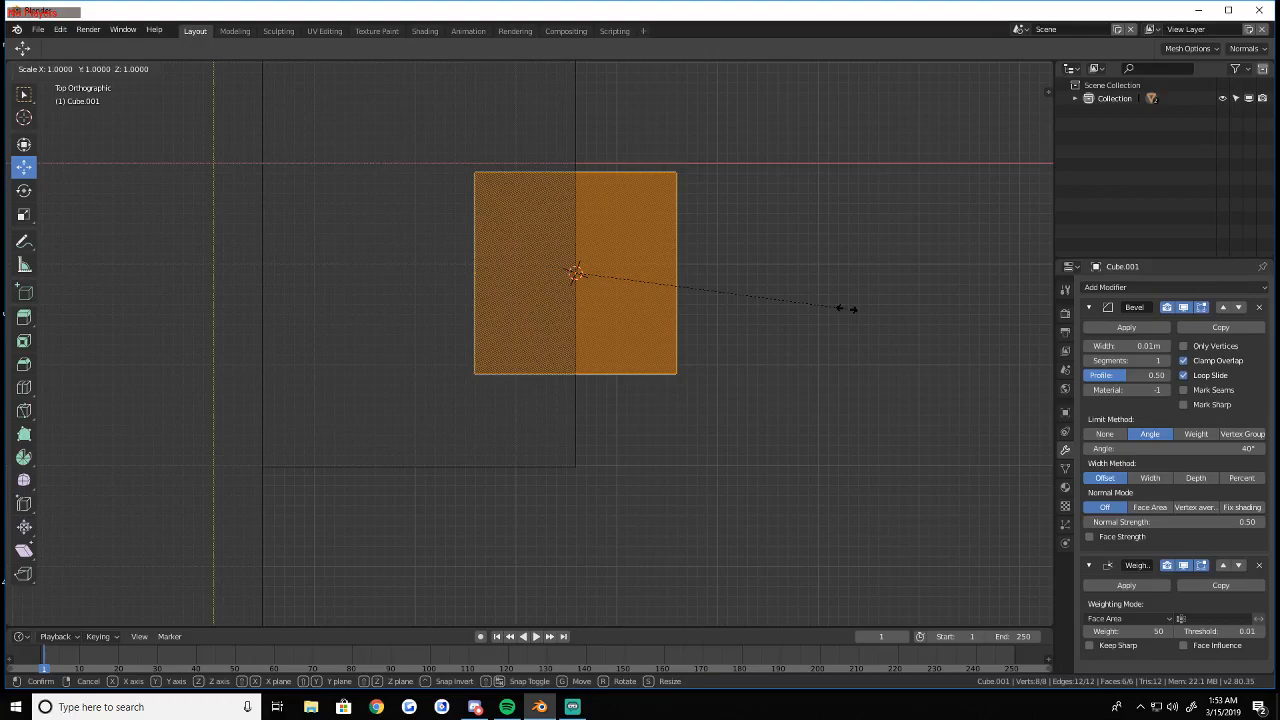
{"action": "key", "text": "shift+z"}
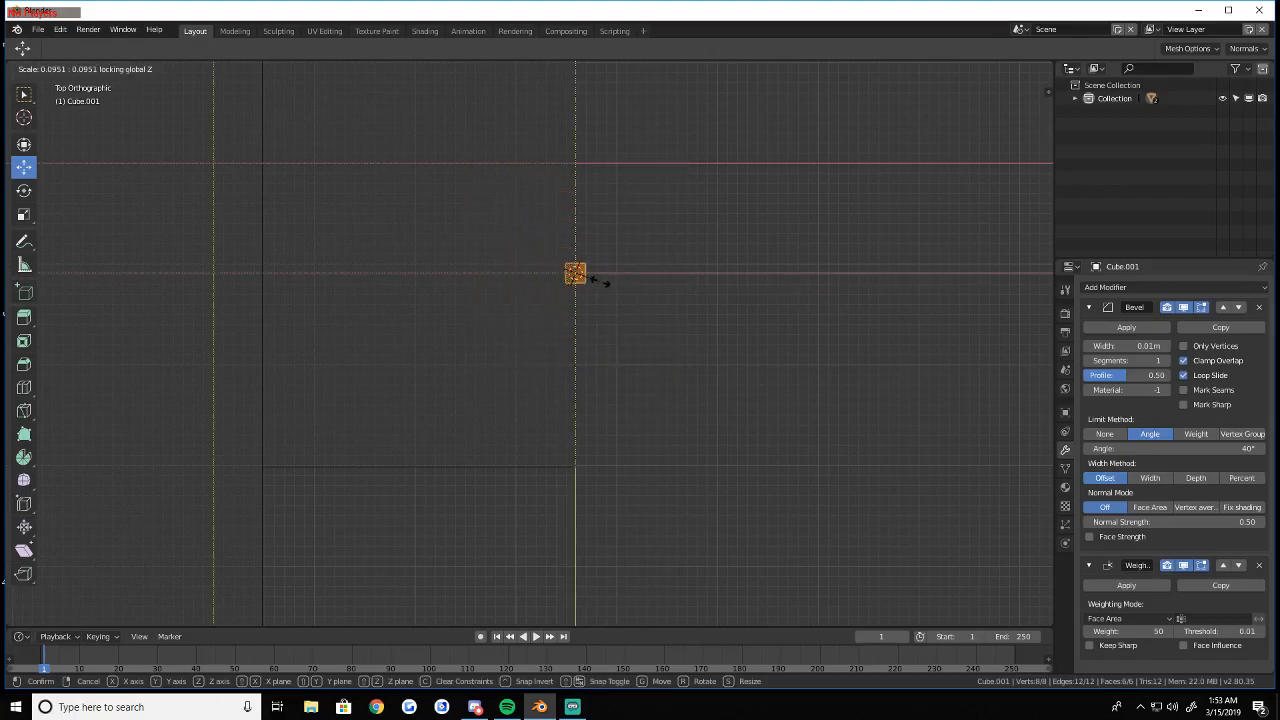
{"action": "left_click", "coordinate": [601, 282]}
Move the post along negative Y to the annex's outer corner and centre it on that corner in the top view
{"action": "scroll", "coordinate": [646, 226], "scroll_direction": "up", "scroll_amount": 5}
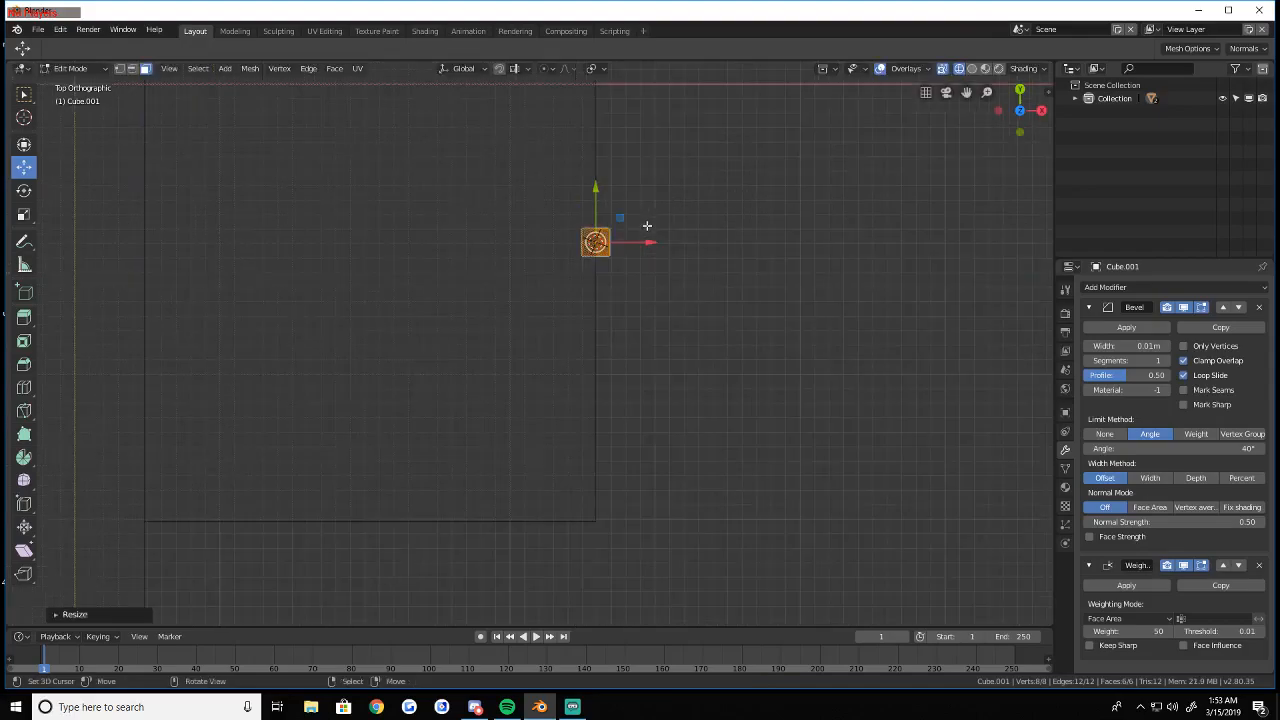
{"action": "middle_click_drag", "start_coordinate": [633, 181], "coordinate": [592, 118], "text": "shift"}
{"action": "scroll", "coordinate": [592, 118], "scroll_direction": "down", "scroll_amount": 2}
{"action": "left_click_drag", "start_coordinate": [591, 118], "coordinate": [614, 440]}
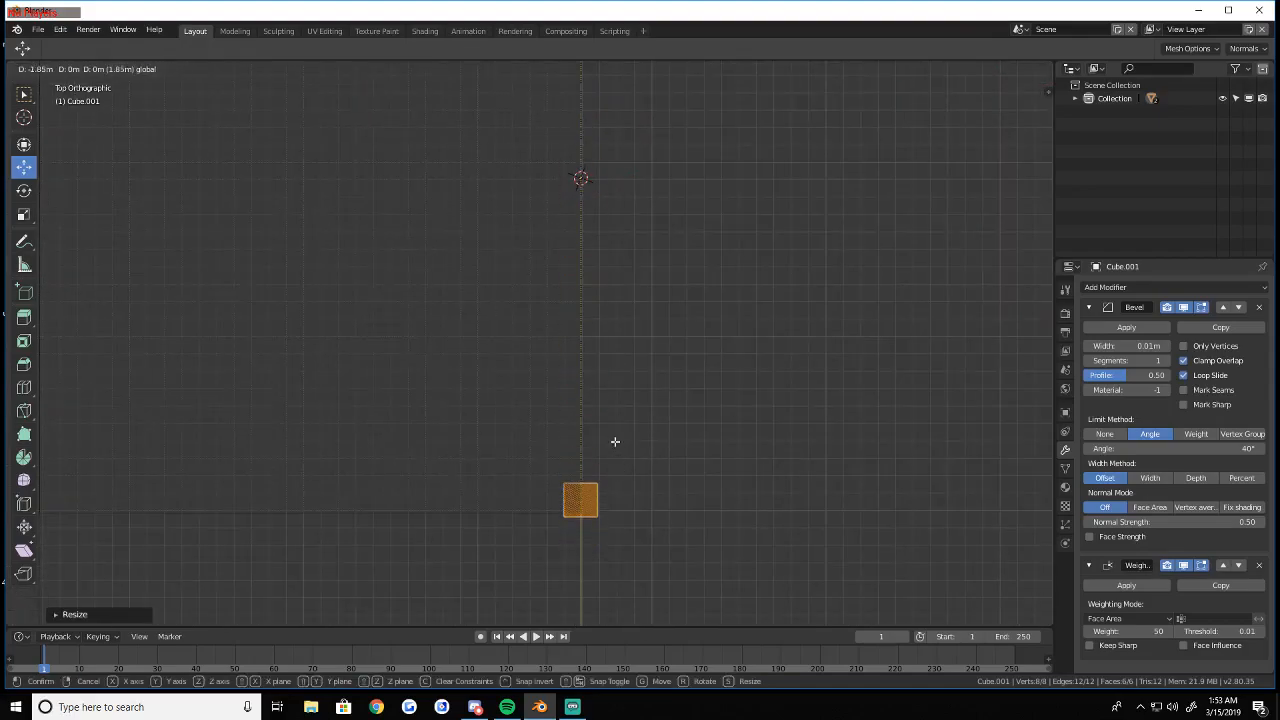
{"action": "scroll", "coordinate": [614, 386], "scroll_direction": "up", "scroll_amount": 5}
{"action": "middle_click_drag", "start_coordinate": [614, 386], "coordinate": [590, 258], "text": "shift"}
{"action": "scroll", "coordinate": [600, 270], "scroll_direction": "up", "scroll_amount": 3}
{"action": "key", "text": "g"}
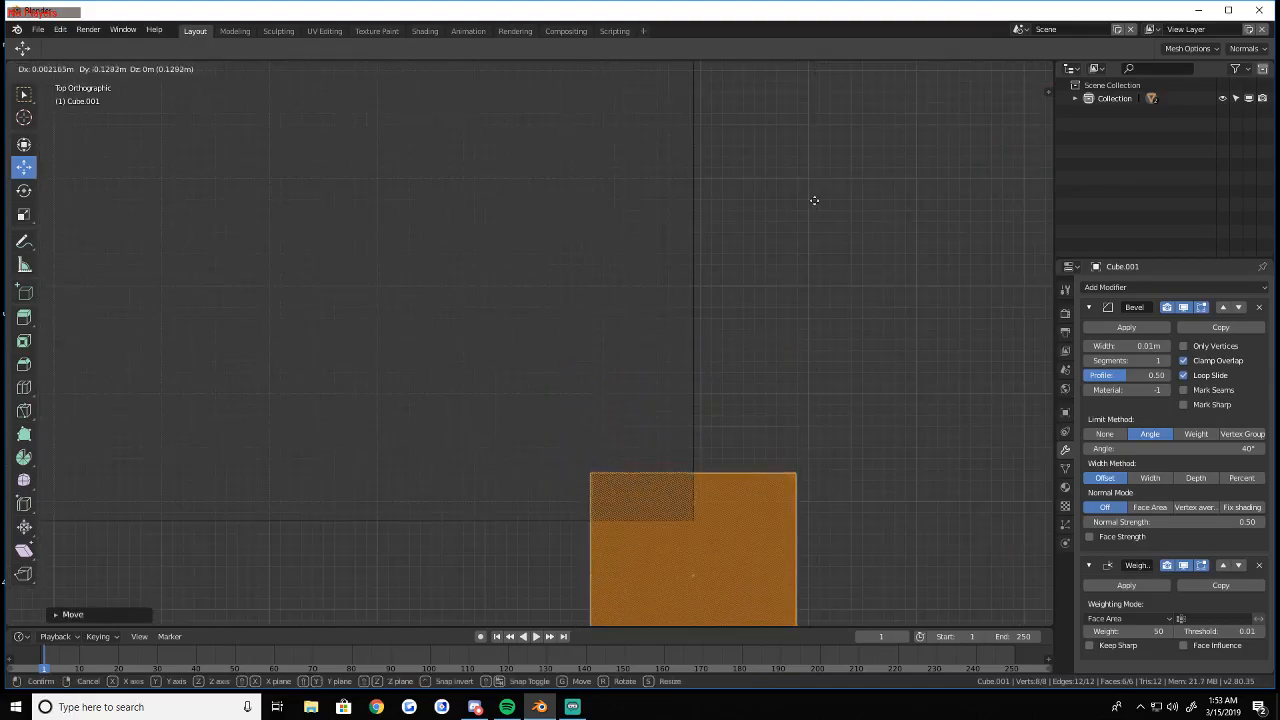
{"action": "left_click", "coordinate": [809, 213]}
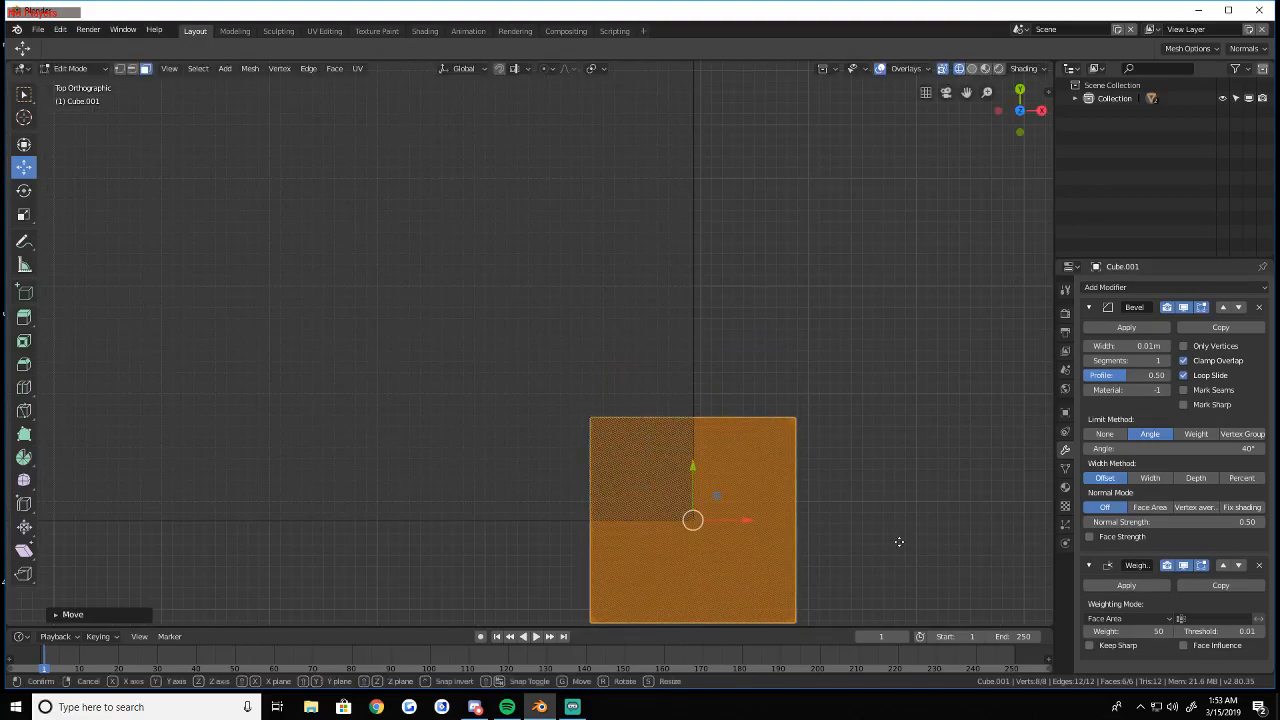
Shift the post about -0.079 m in X and 0.083 m in Y so it protrudes only slightly from the annex corner
{"action": "key", "text": "g"}
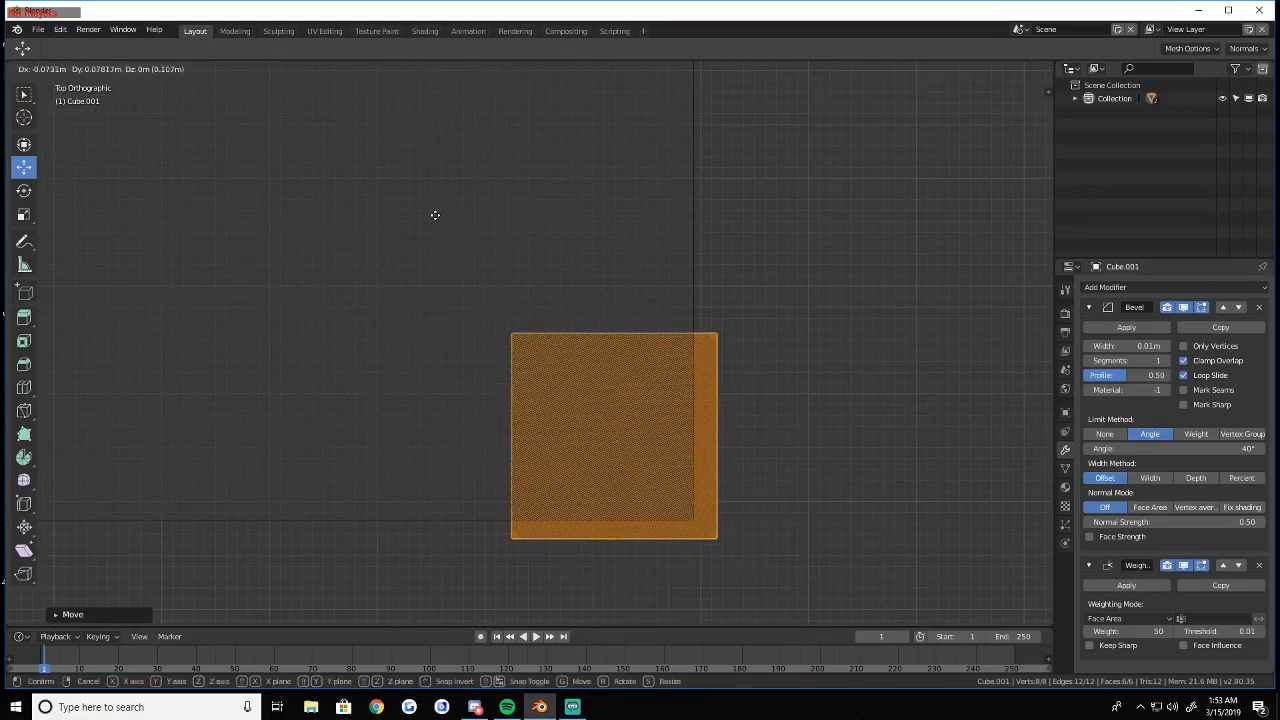
{"action": "key", "text": "Escape"}
{"action": "key", "text": "g"}
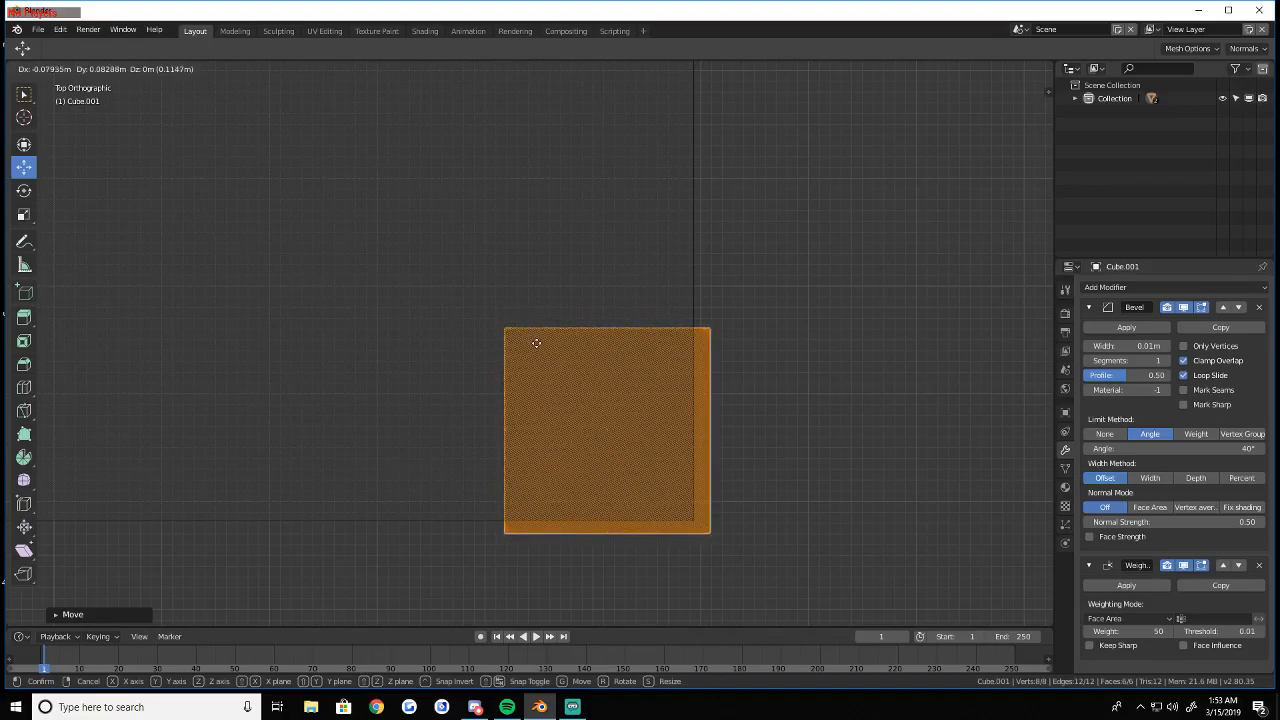
{"action": "left_click", "coordinate": [536, 343]}
Select the post's bottom face and turn on snapping with Vertex as the snap target
{"action": "scroll", "coordinate": [871, 414], "scroll_direction": "down", "scroll_amount": 5}
{"action": "key", "text": "KP_5"}
{"action": "middle_click_drag", "start_coordinate": [853, 419], "coordinate": [623, 334]}
{"action": "middle_click_drag", "start_coordinate": [602, 414], "coordinate": [546, 297]}
{"action": "key", "text": "shift+z"}
{"action": "scroll", "coordinate": [530, 448], "scroll_direction": "down", "scroll_amount": 1}
{"action": "middle_click_drag", "start_coordinate": [528, 449], "coordinate": [481, 396]}
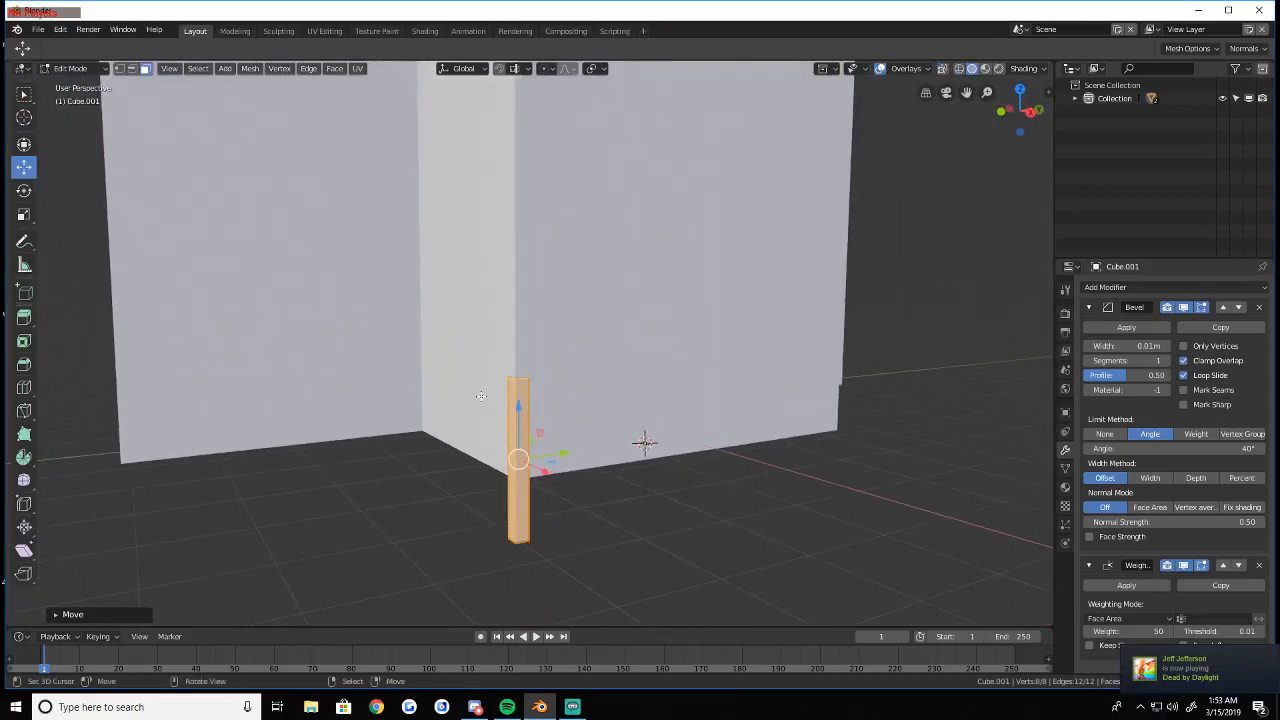
{"action": "scroll", "coordinate": [481, 396], "scroll_direction": "up", "scroll_amount": 2}
{"action": "scroll", "coordinate": [535, 485], "scroll_direction": "down", "scroll_amount": 1}
{"action": "key", "text": "shift+z"}
{"action": "right_click", "coordinate": [517, 583]}
{"action": "key", "text": "shift+z"}
{"action": "left_click", "coordinate": [500, 69]}
{"action": "left_click", "coordinate": [517, 69]}
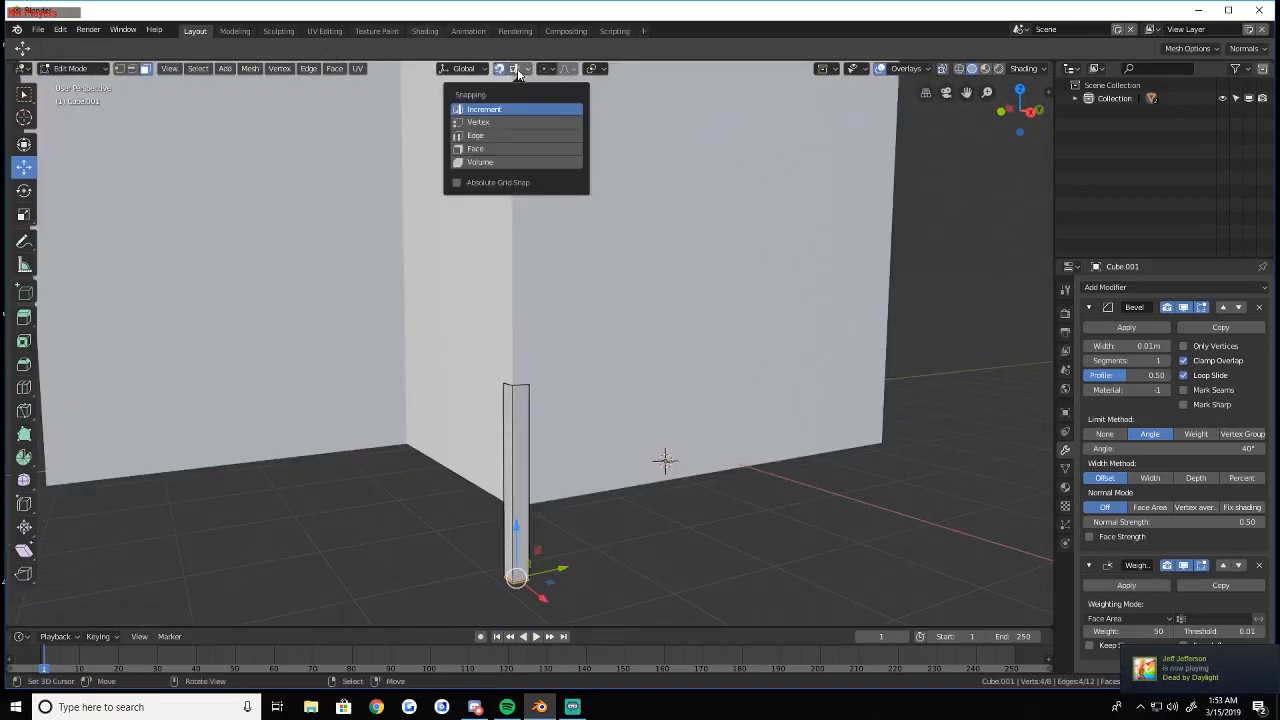
{"action": "left_click", "coordinate": [478, 123]}
Raise the post's bottom face to the level of the annex's bottom corner with vertex snapping
{"action": "left_click_drag", "start_coordinate": [516, 530], "coordinate": [505, 504]}
{"action": "key", "text": "ctrl+z"}
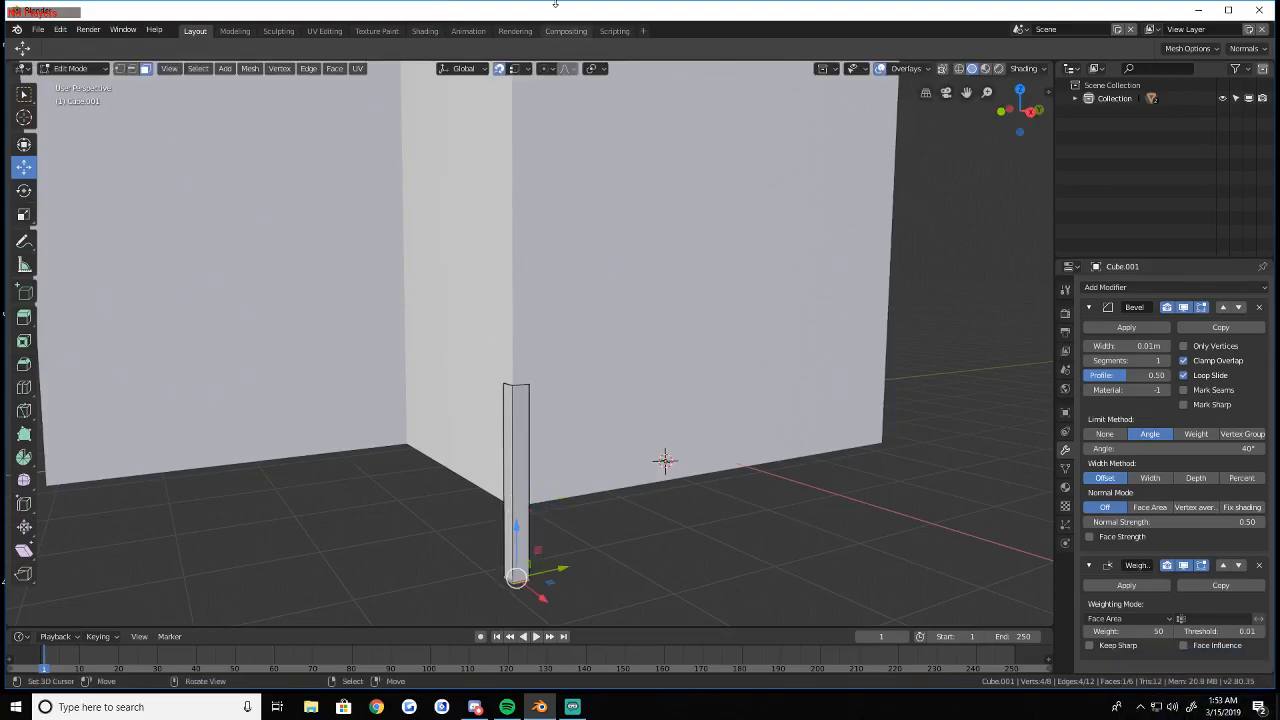
{"action": "left_click", "coordinate": [514, 69]}
{"action": "key", "text": "g"}
{"action": "left_click_drag", "start_coordinate": [834, 481], "coordinate": [880, 446]}
Raise the post's top face and snap it to the top corner of the annex's front wall
{"action": "left_click", "coordinate": [517, 384]}
{"action": "key", "text": "shift+grave"}
{"action": "key", "text": "s"}
{"action": "key", "text": "w"}
{"action": "left_click", "coordinate": [529, 343]}
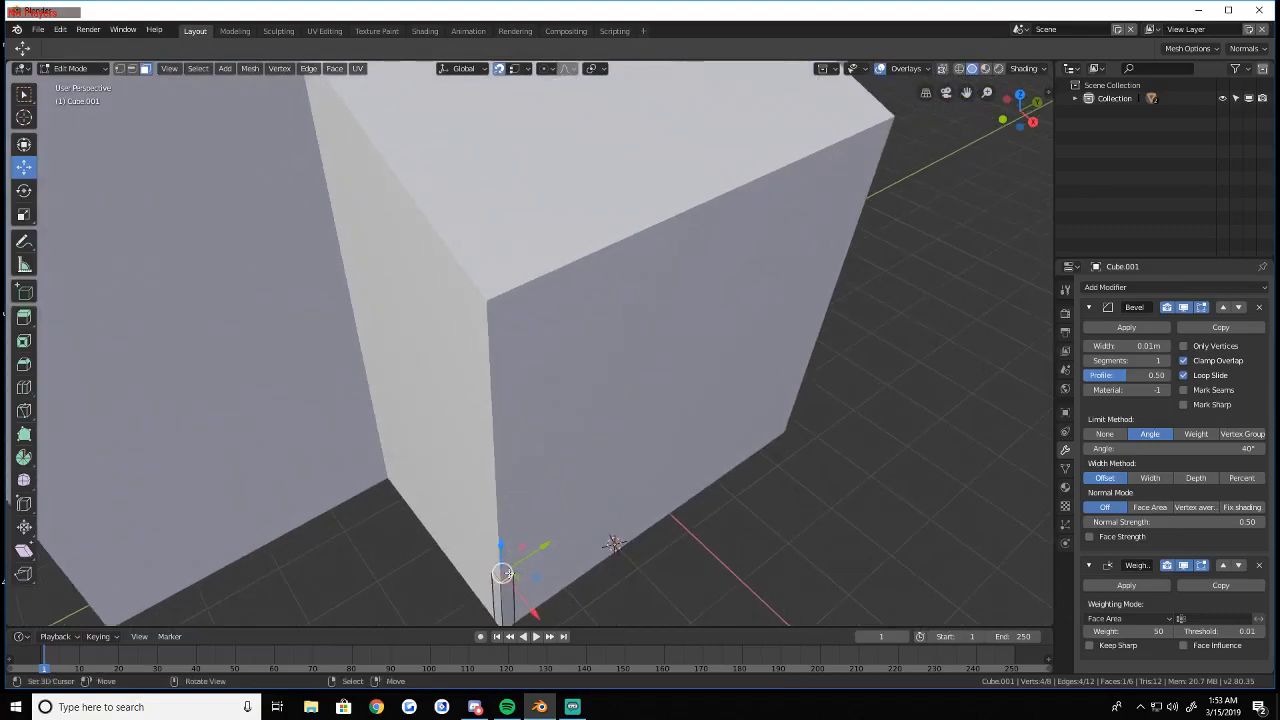
{"action": "left_click_drag", "start_coordinate": [499, 541], "coordinate": [498, 297]}
Scale the whole post up slightly in X and Y only, keeping its height
{"action": "key", "text": "a"}
{"action": "key", "text": "a"}
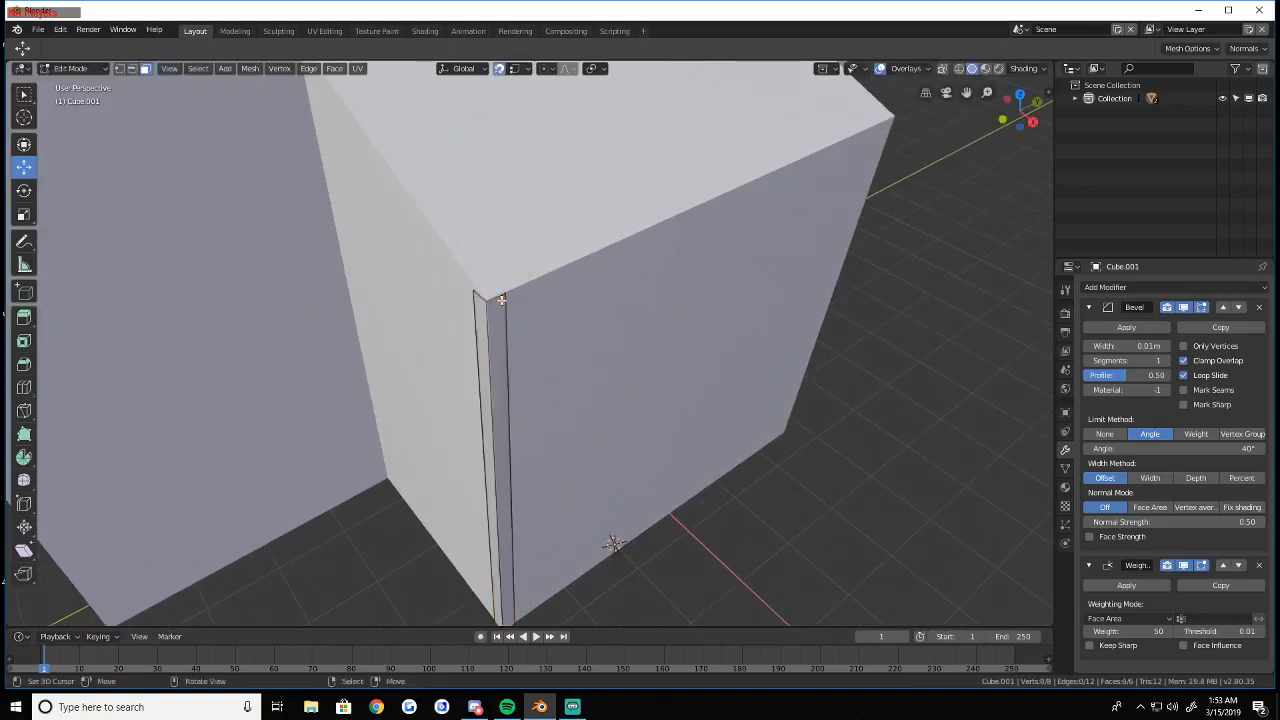
{"action": "key", "text": "a"}
{"action": "key", "text": "s"}
{"action": "key", "text": "shift+z"}
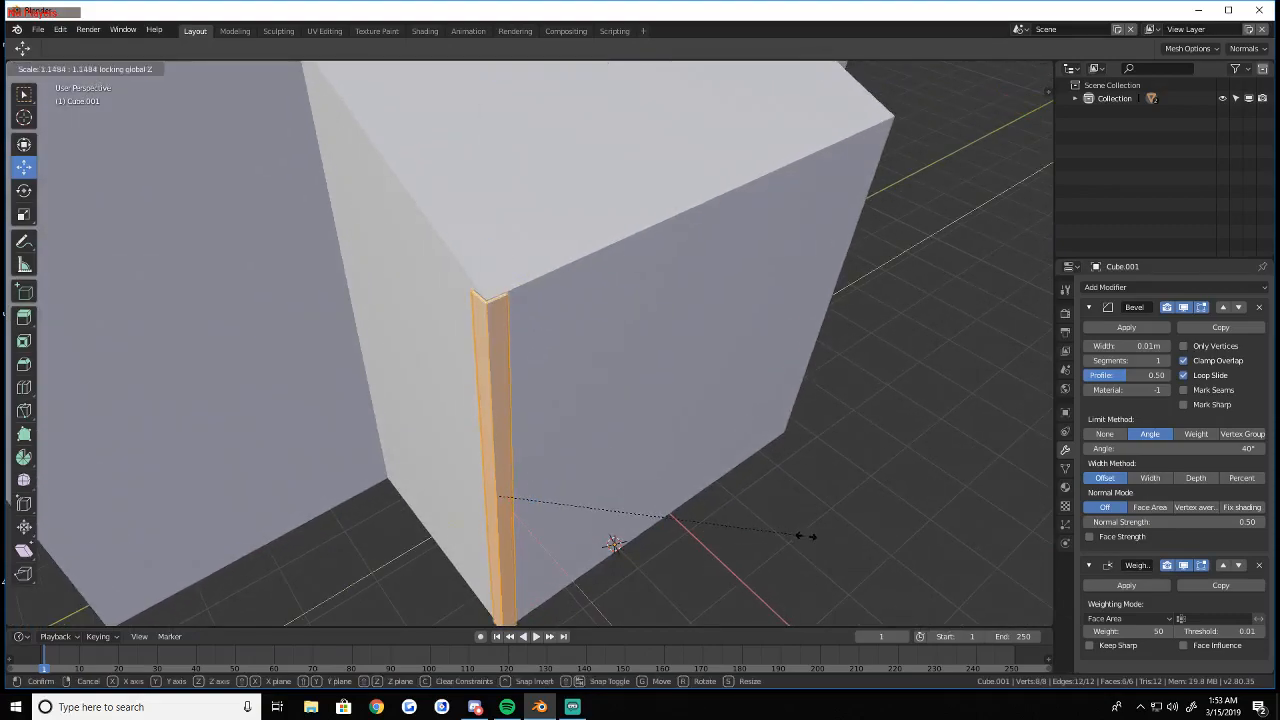
{"action": "left_click", "coordinate": [855, 529]}
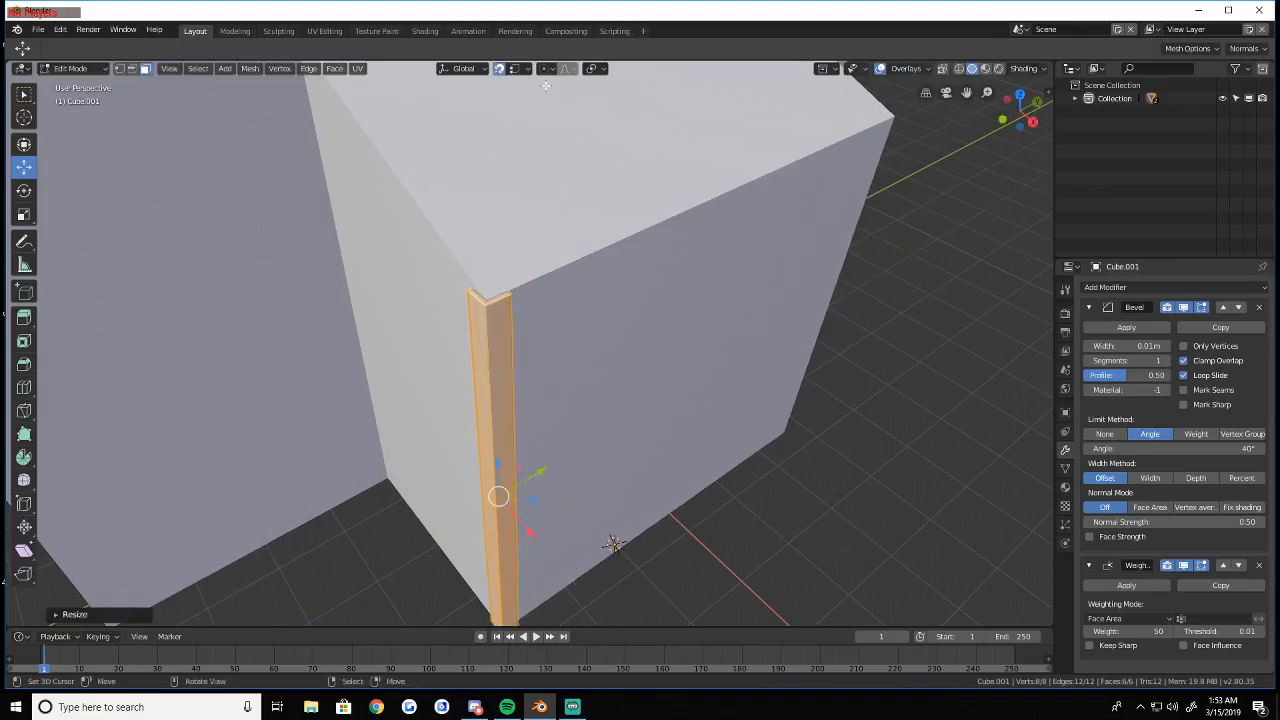
Duplicate the post along Y onto the annex's other front corner
{"action": "key", "text": "shift+grave"}
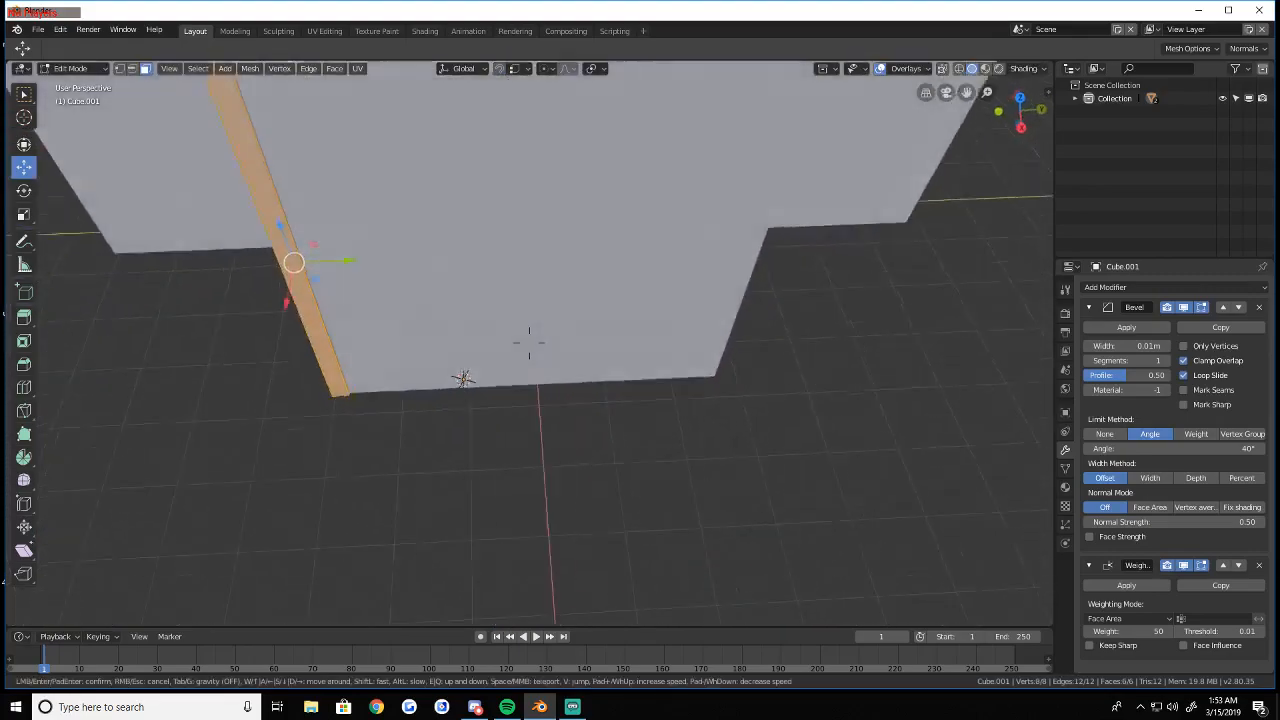
{"action": "key", "text": "d"}
{"action": "key", "text": "w"}
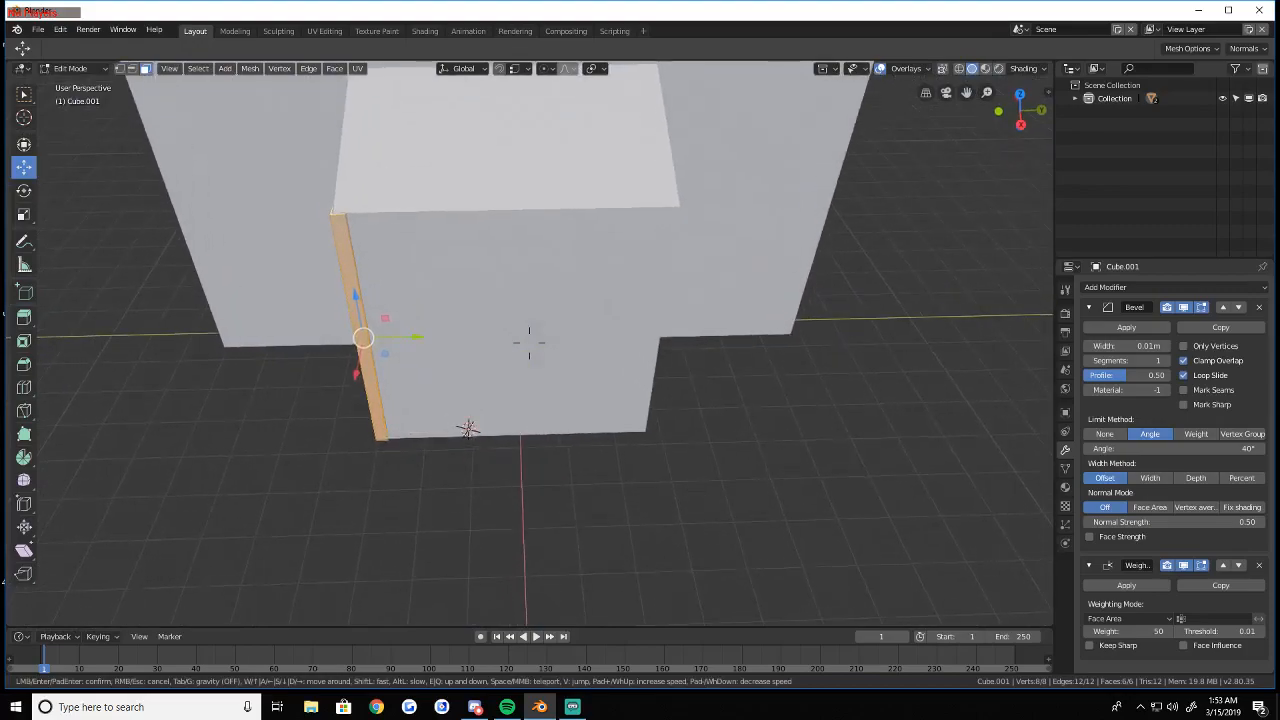
{"action": "key", "text": "d"}
{"action": "left_click", "coordinate": [502, 336]}
{"action": "key", "text": "shift+d"}
{"action": "key", "text": "y"}
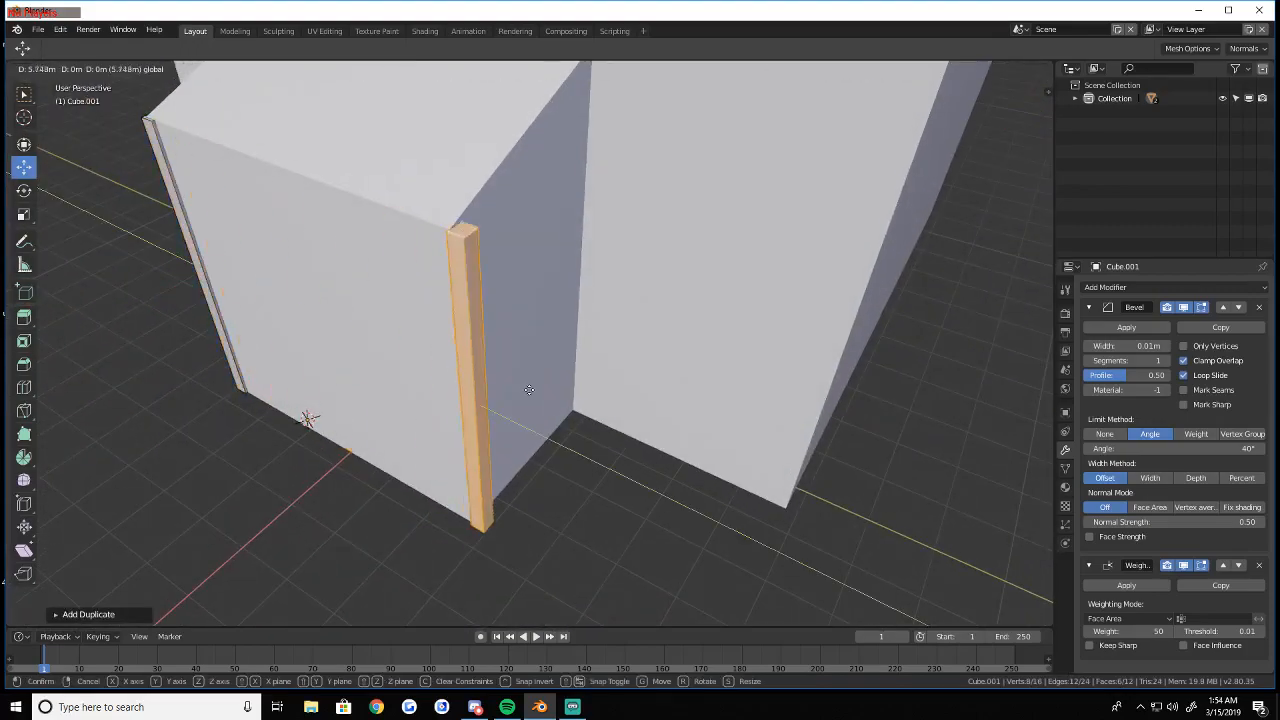
{"action": "left_click", "coordinate": [505, 374]}
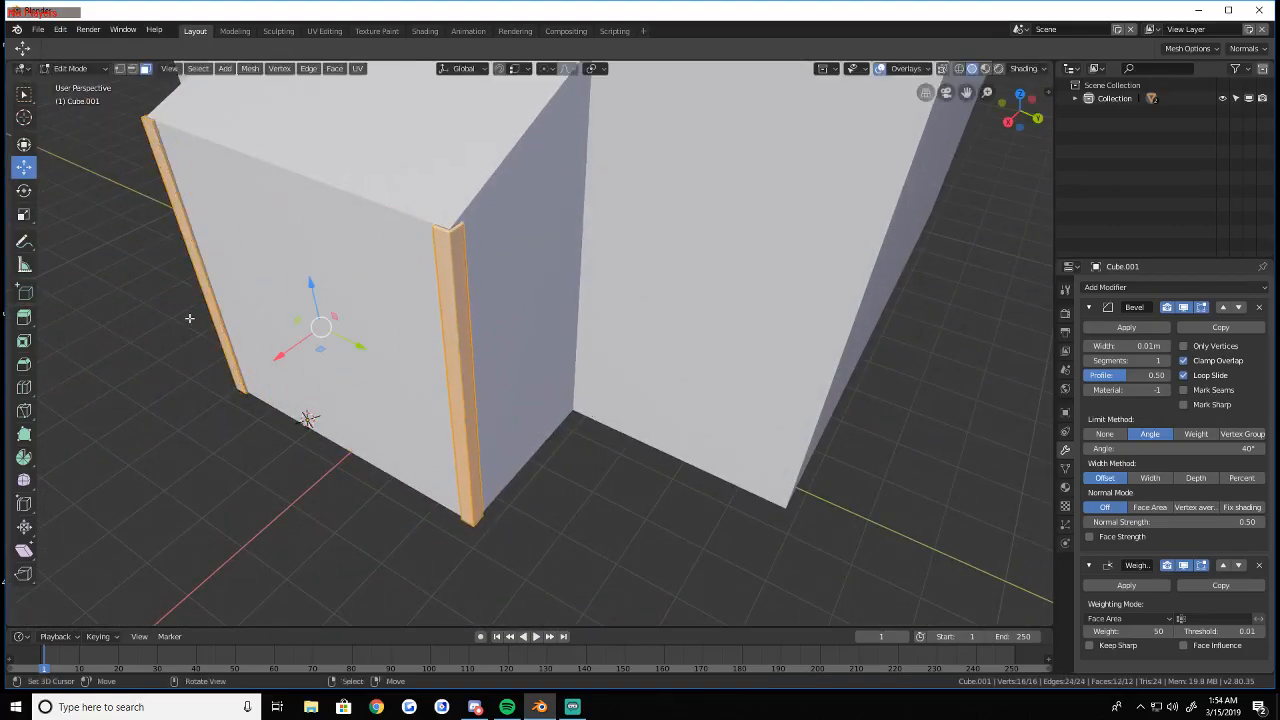
Duplicate both annex front posts along X to where the annex walls meet the house
{"action": "key", "text": "shift+d"}
{"action": "key", "text": "x"}
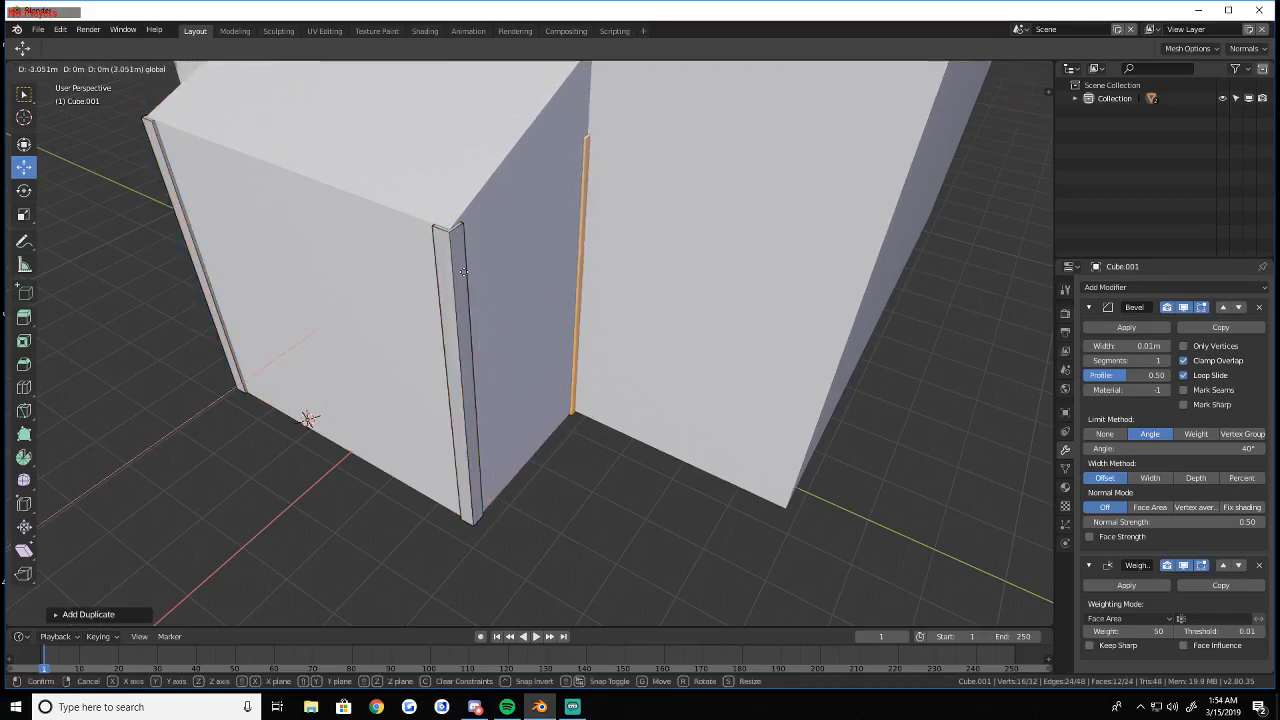
{"action": "left_click", "coordinate": [446, 284]}
Raise the top faces of the two posts against the house wall up to the main roof's eave
{"action": "key", "text": "shift+z"}
{"action": "left_click", "coordinate": [591, 132]}
{"action": "key", "text": "shift+grave"}
{"action": "left_click", "coordinate": [530, 343]}
{"action": "right_click", "coordinate": [408, 315], "text": "shift"}
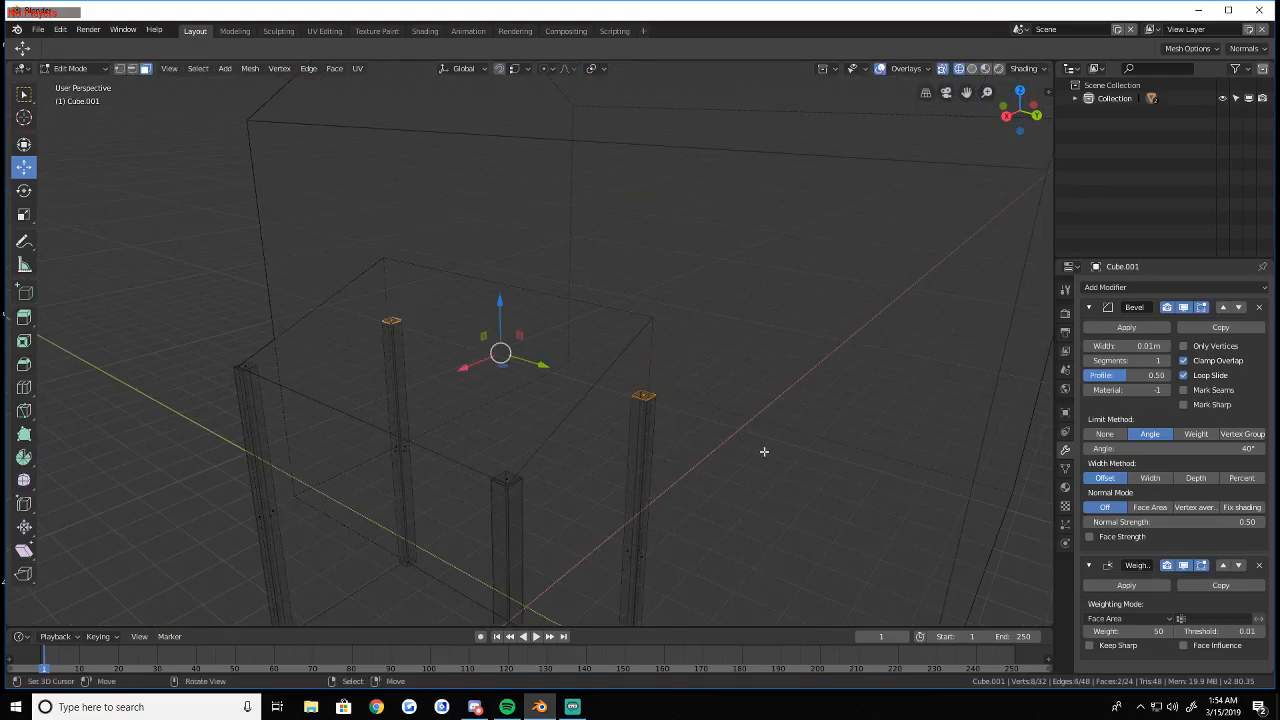
{"action": "key", "text": "shift+z"}
{"action": "key", "text": "shift+grave"}
{"action": "left_click", "coordinate": [530, 344]}
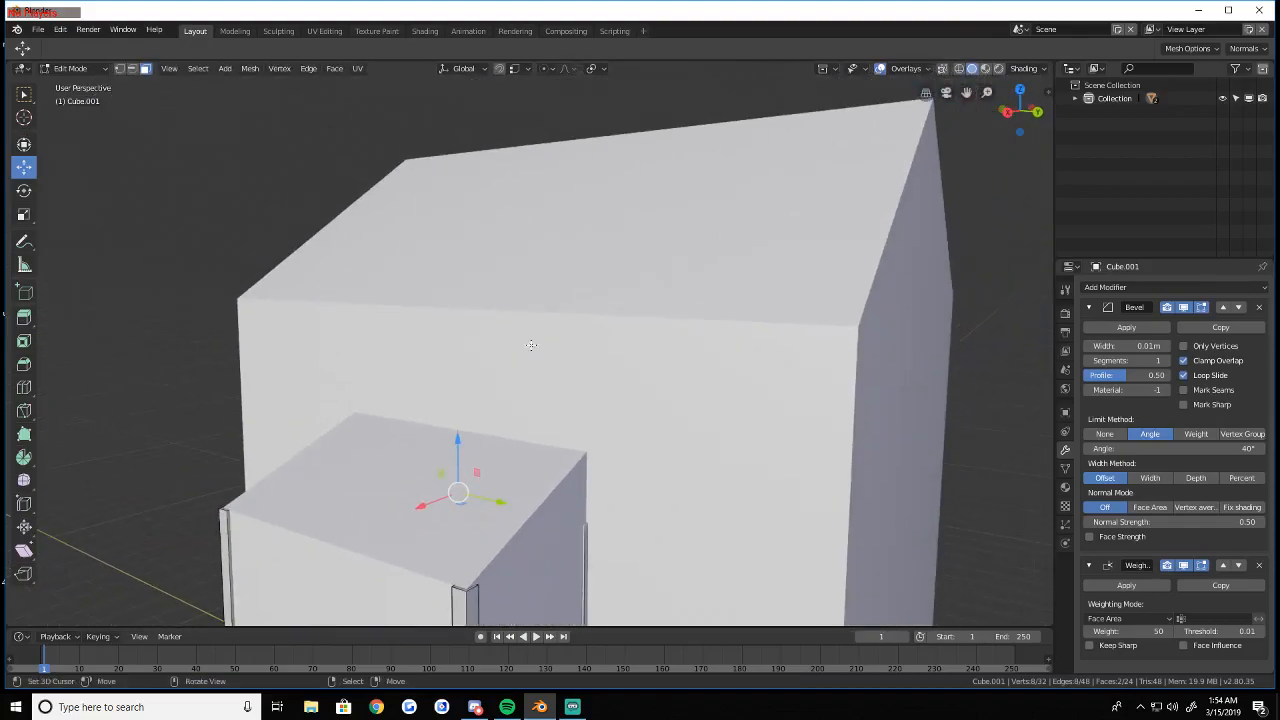
{"action": "left_click_drag", "start_coordinate": [462, 428], "coordinate": [493, 257]}
Duplicate one of the tall wall posts along Y onto the nearest front corner of the house
{"action": "key", "text": "l"}
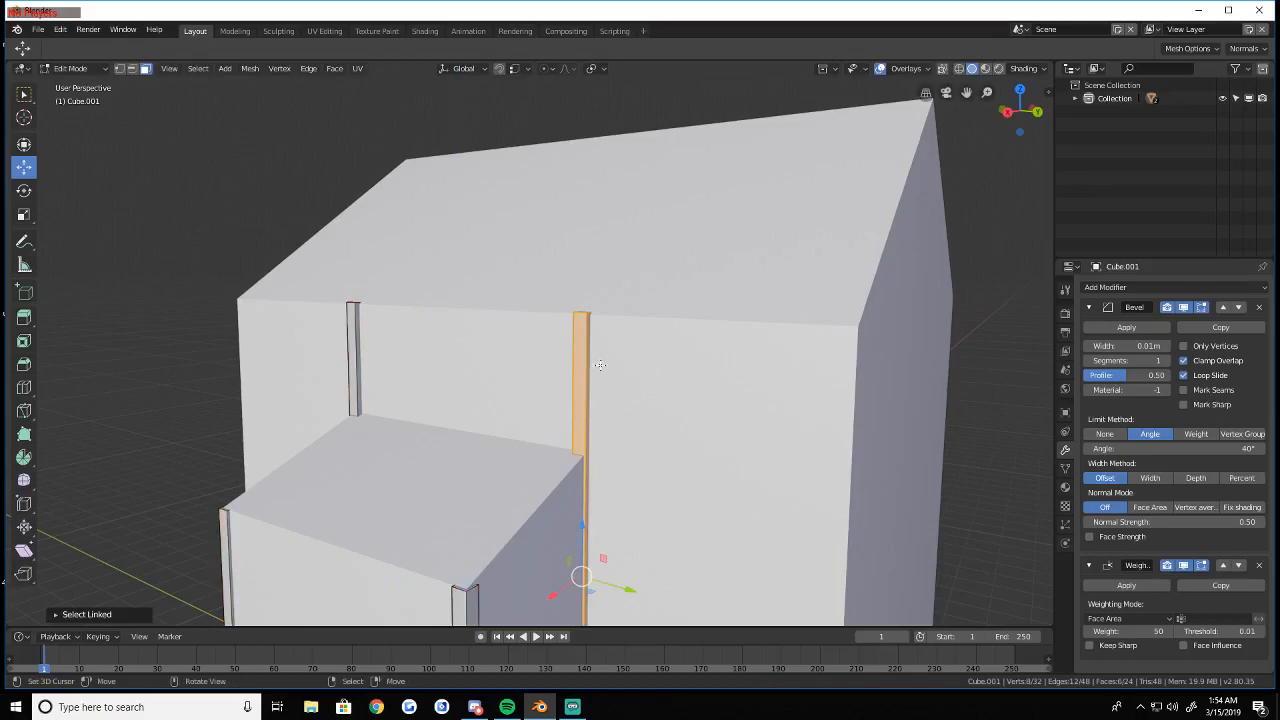
{"action": "key", "text": "shift+grave"}
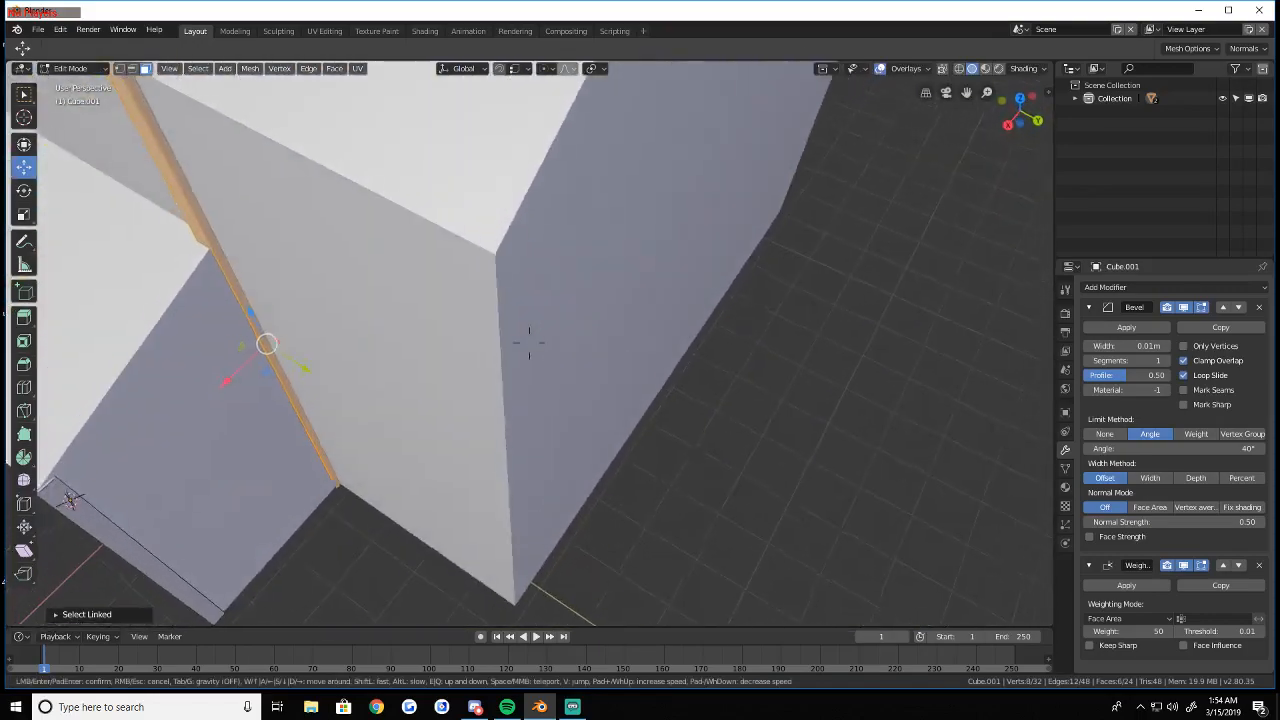
{"action": "left_click", "coordinate": [529, 341]}
{"action": "key", "text": "shift+d"}
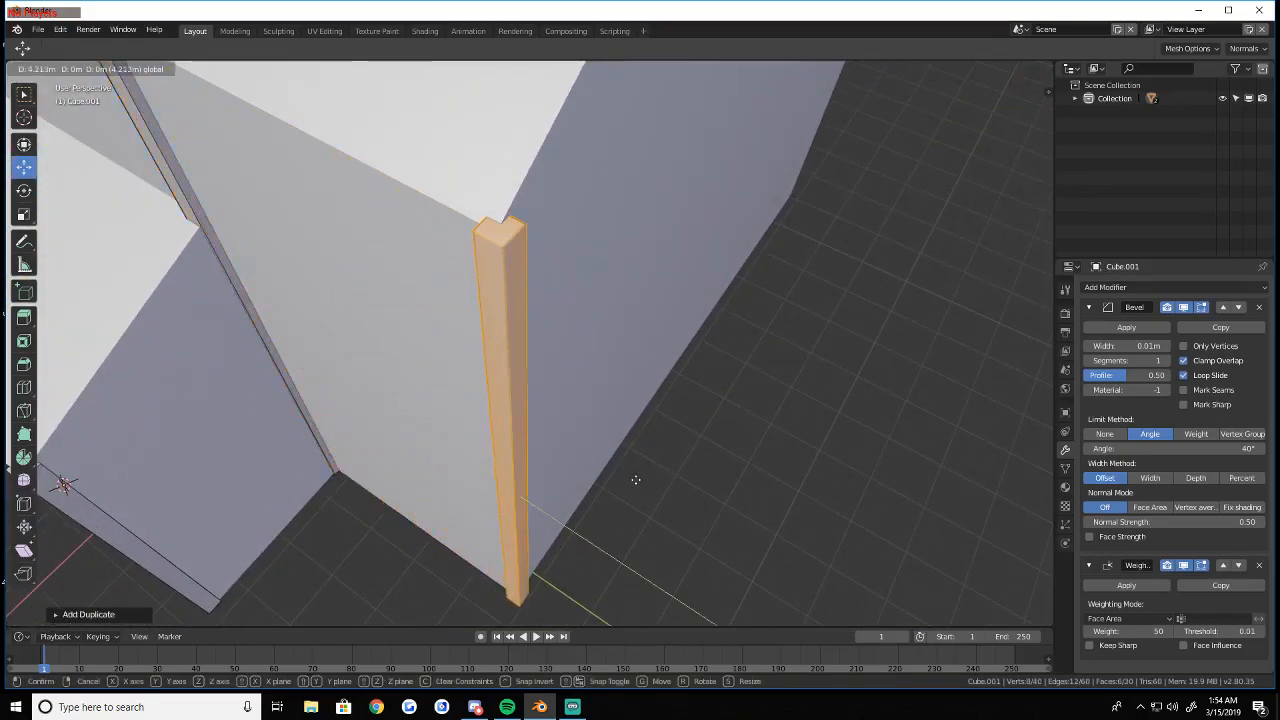
{"action": "left_click", "coordinate": [606, 466]}
Duplicate the house corner post along Y onto the opposite front corner of the house
{"action": "key", "text": "shift+grave"}
{"action": "left_click", "coordinate": [529, 341]}
{"action": "key", "text": "shift+d"}
{"action": "left_click_drag", "start_coordinate": [432, 420], "coordinate": [236, 577]}
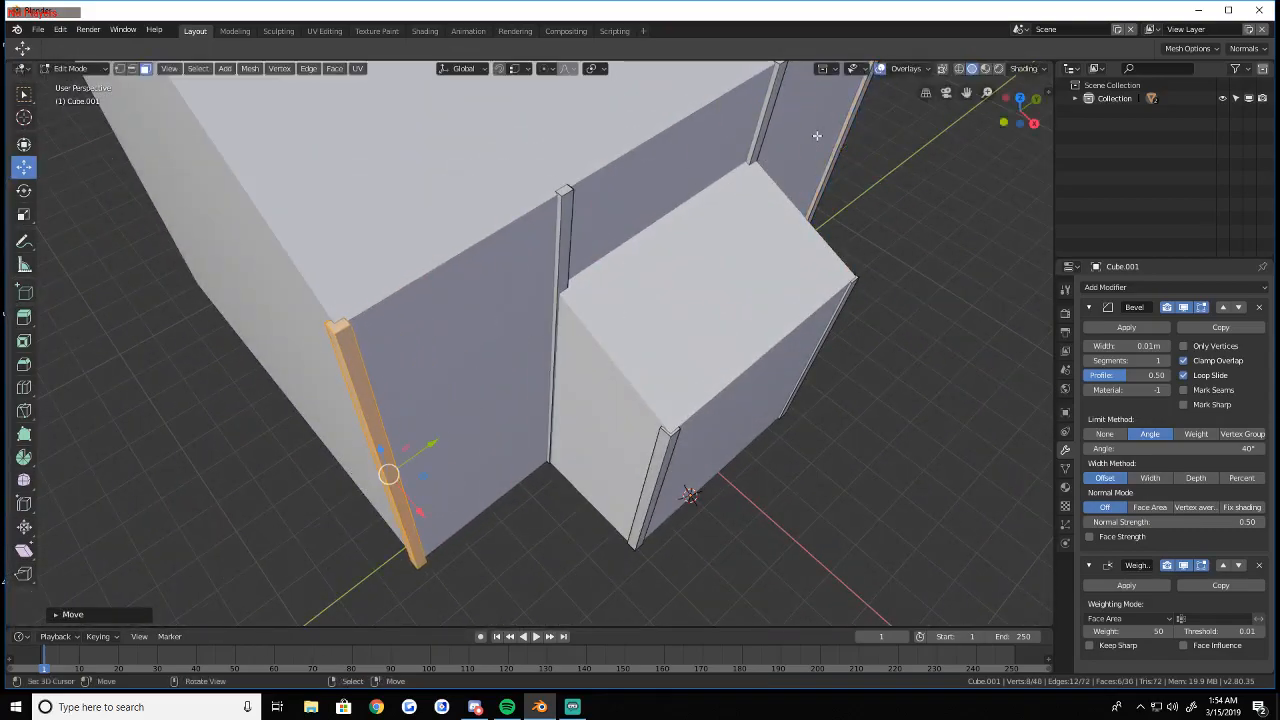
Select both front corner posts of the house and duplicate them along X onto the rear corners
{"action": "key", "text": "l"}
{"action": "key", "text": "shift+grave"}
{"action": "key", "text": "a"}
{"action": "left_click", "coordinate": [535, 343]}
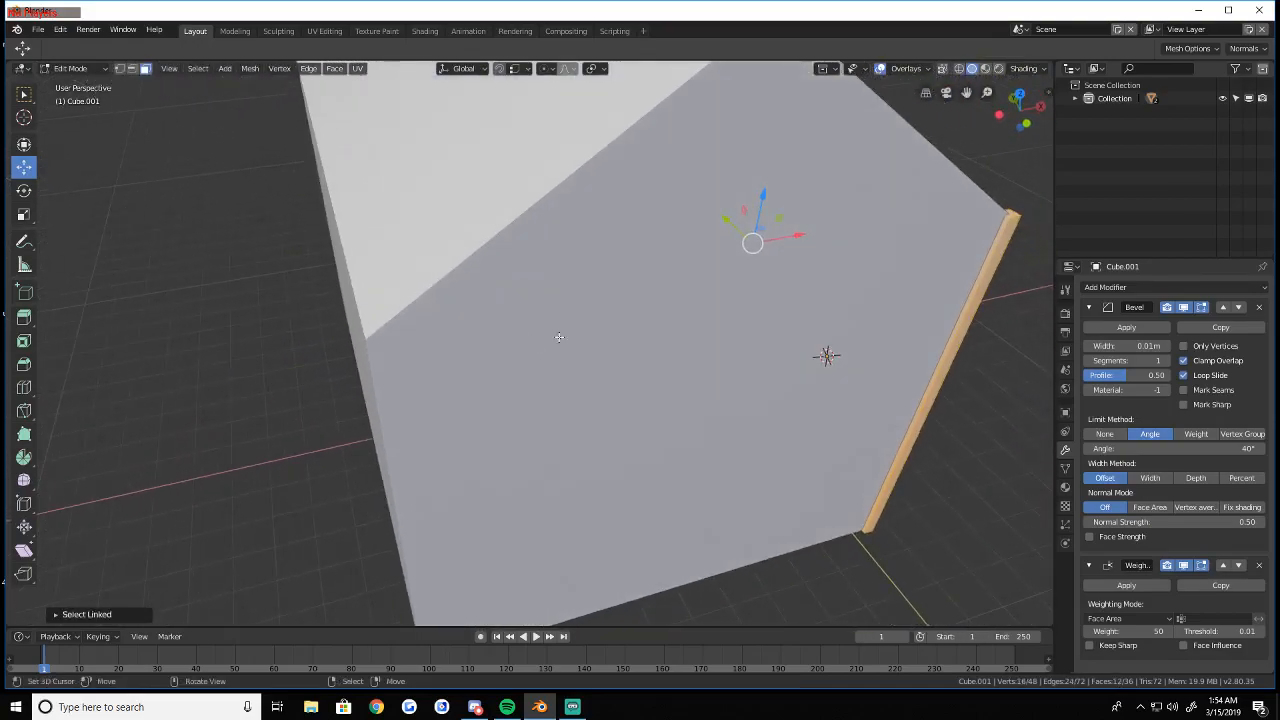
{"action": "key", "text": "shift+d"}
{"action": "key", "text": "x"}
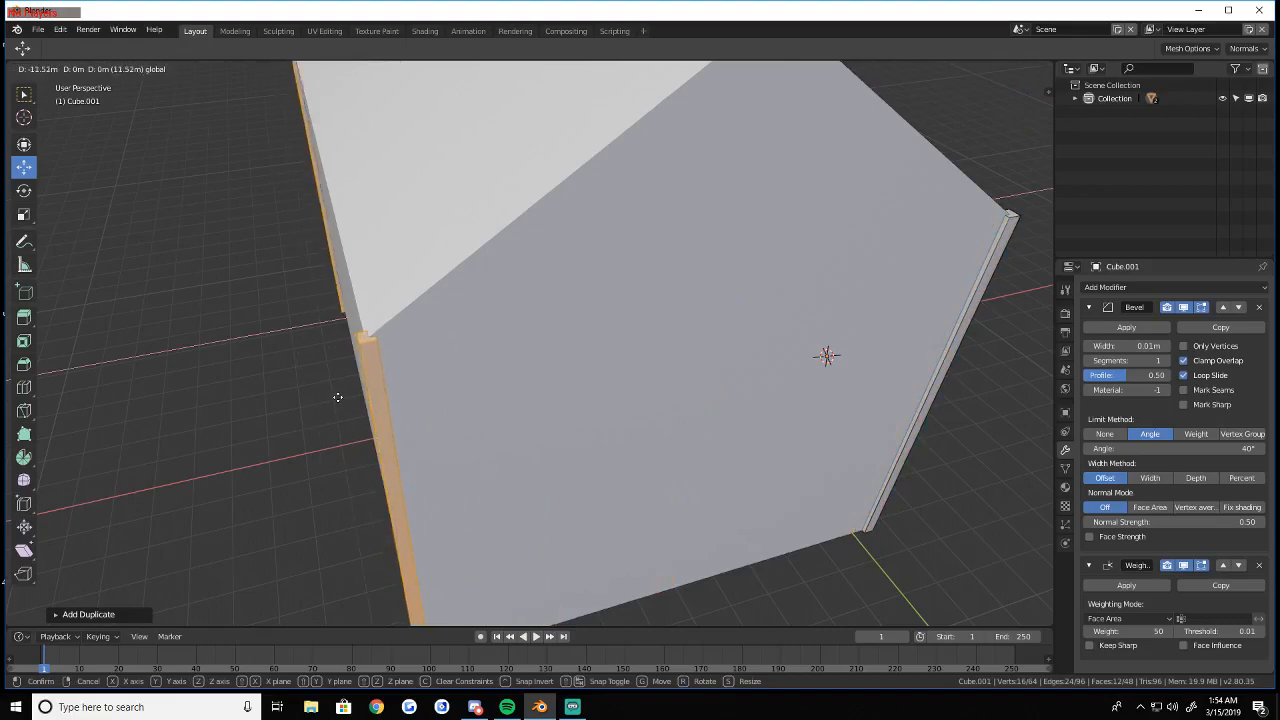
{"action": "left_click", "coordinate": [366, 396]}
Clear the selection and examine the placed posts around the house and annex
{"action": "key", "text": "alt+a"}
{"action": "key", "text": "shift+grave"}
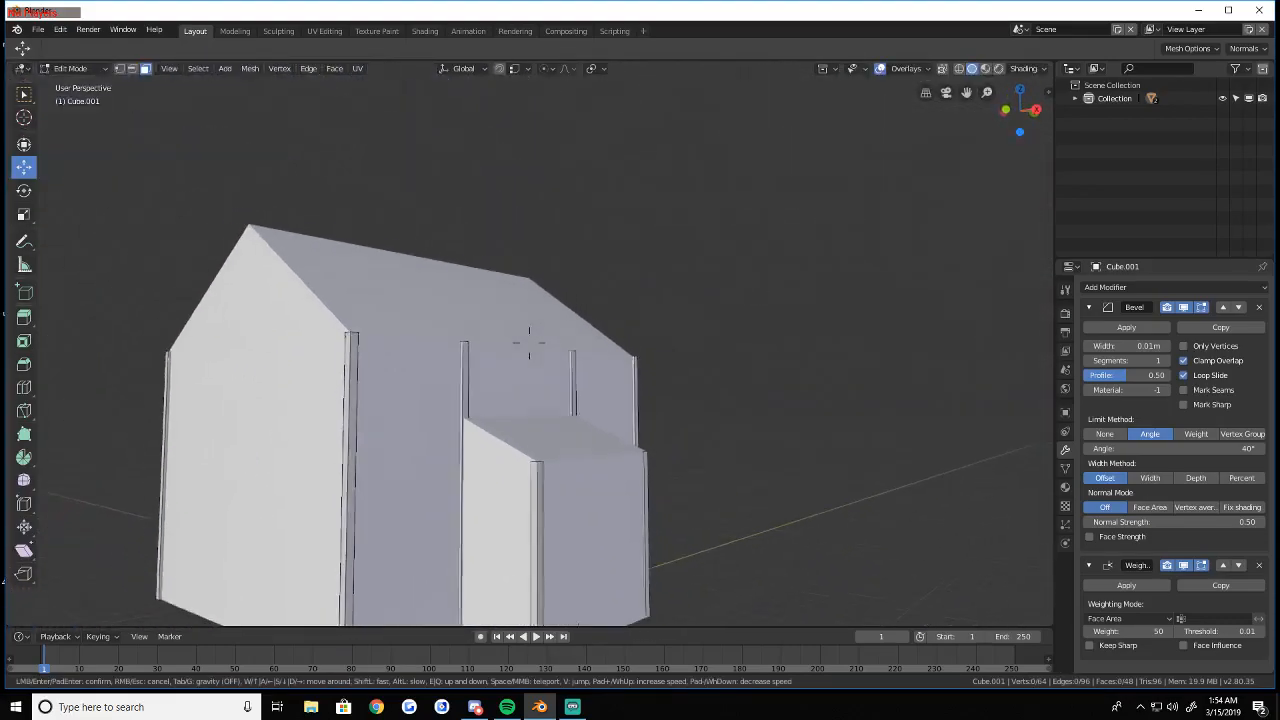
{"action": "key", "text": "w"}
{"action": "key", "text": "s"}
{"action": "key", "text": "w"}
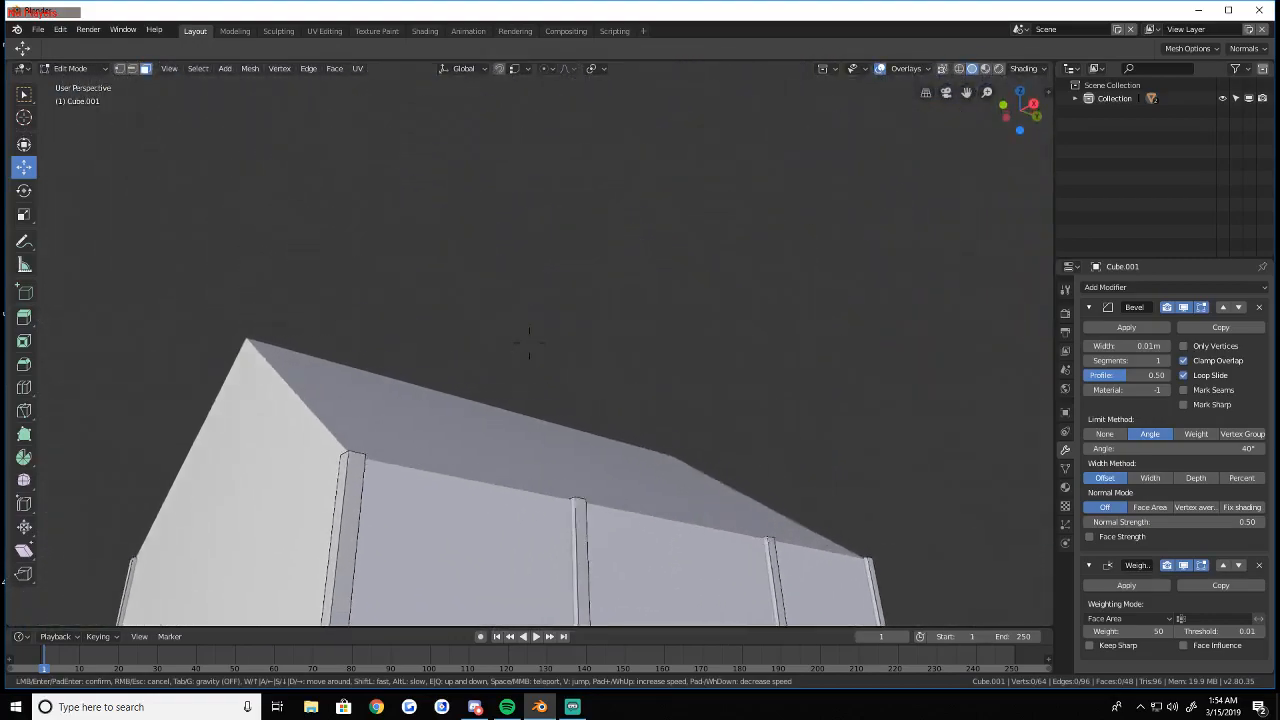
{"action": "key", "text": "s"}
{"action": "left_click", "coordinate": [529, 343]}
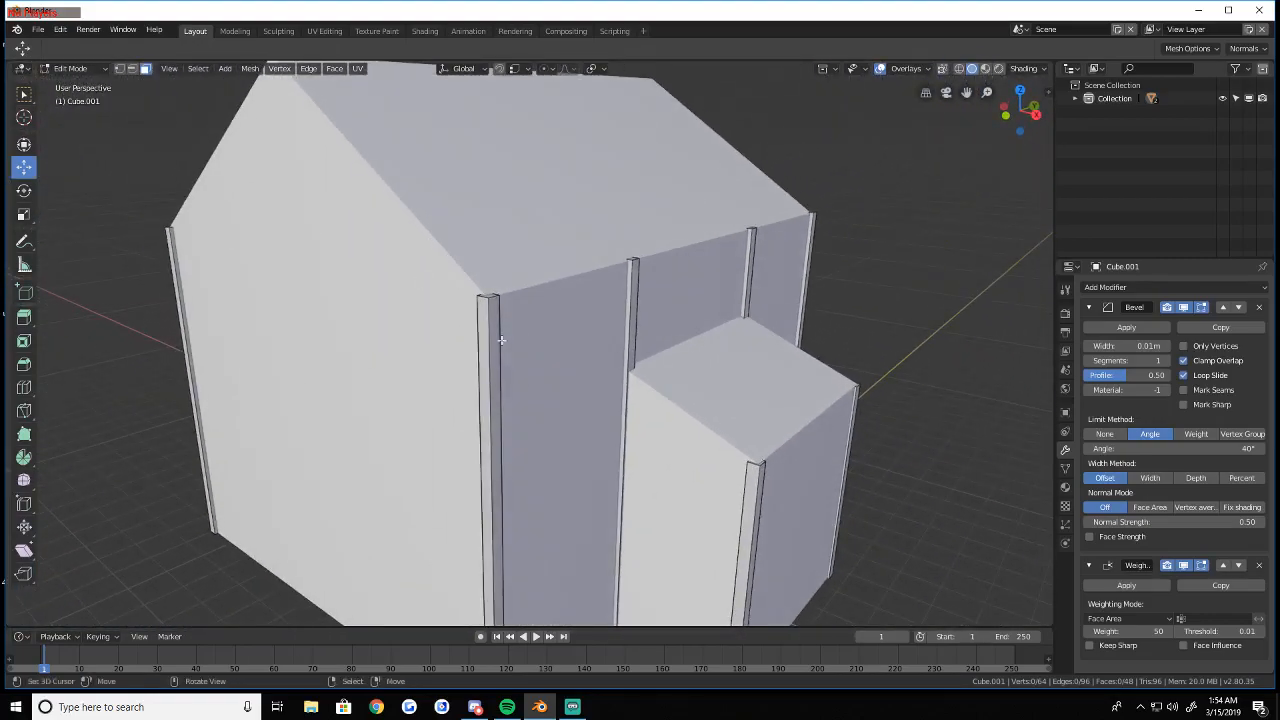
Select the loop of side faces around the house's front corner post
{"action": "right_click", "coordinate": [496, 432], "text": "alt"}
{"action": "key", "text": "shift+grave"}
{"action": "key", "text": "w"}
{"action": "key", "text": "a"}
{"action": "left_click", "coordinate": [529, 343]}
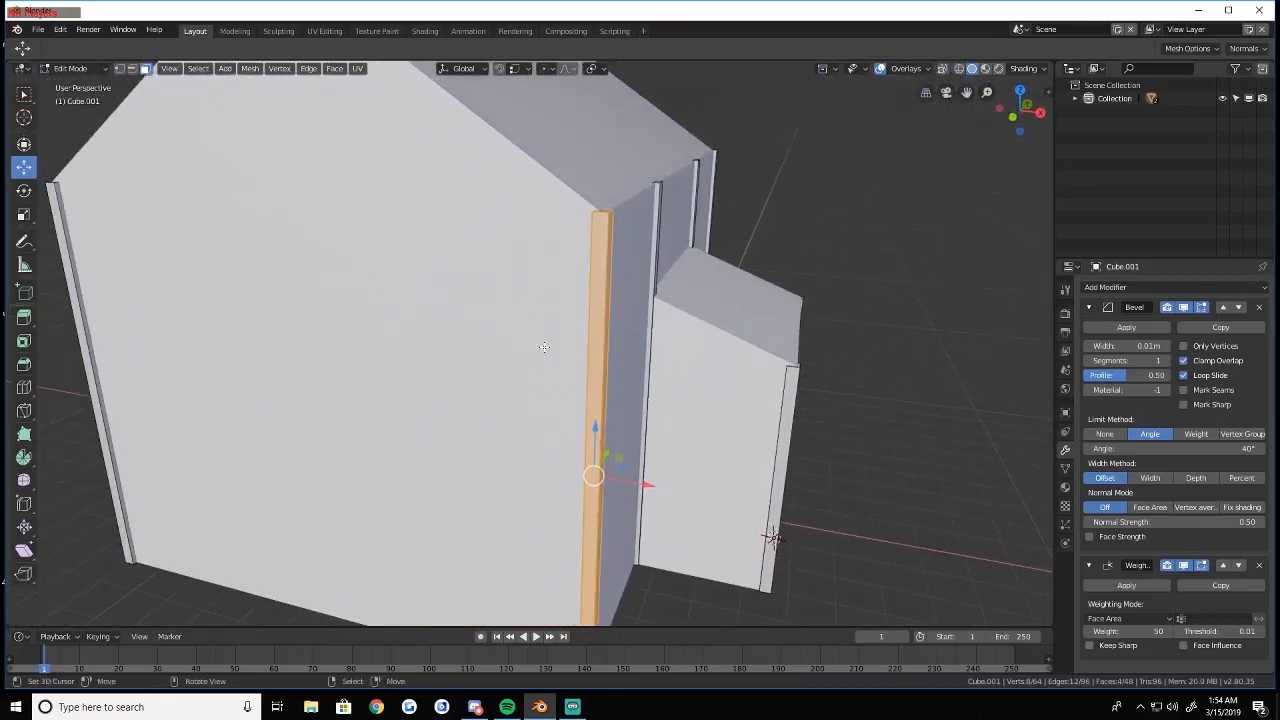
{"action": "key", "text": "a"}
{"action": "key", "text": "alt+a"}
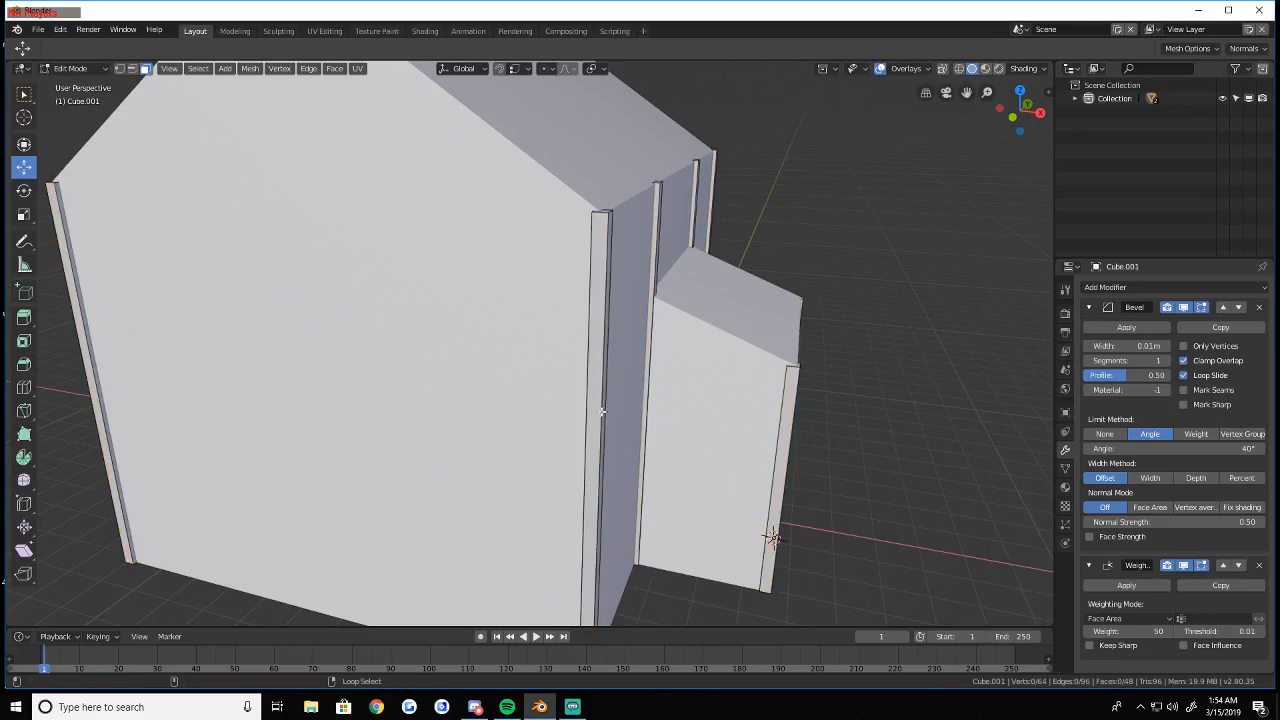
{"action": "left_click", "coordinate": [600, 411], "text": "alt"}
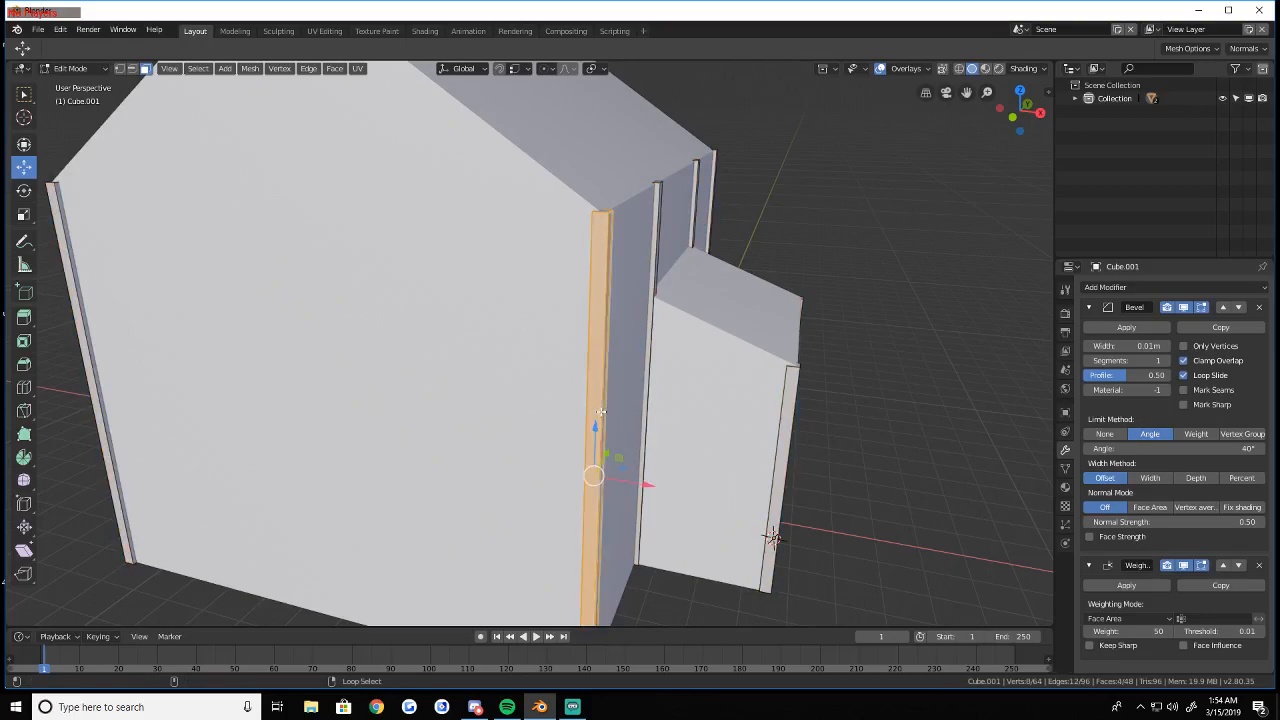
{"action": "key", "text": "shift+z"}
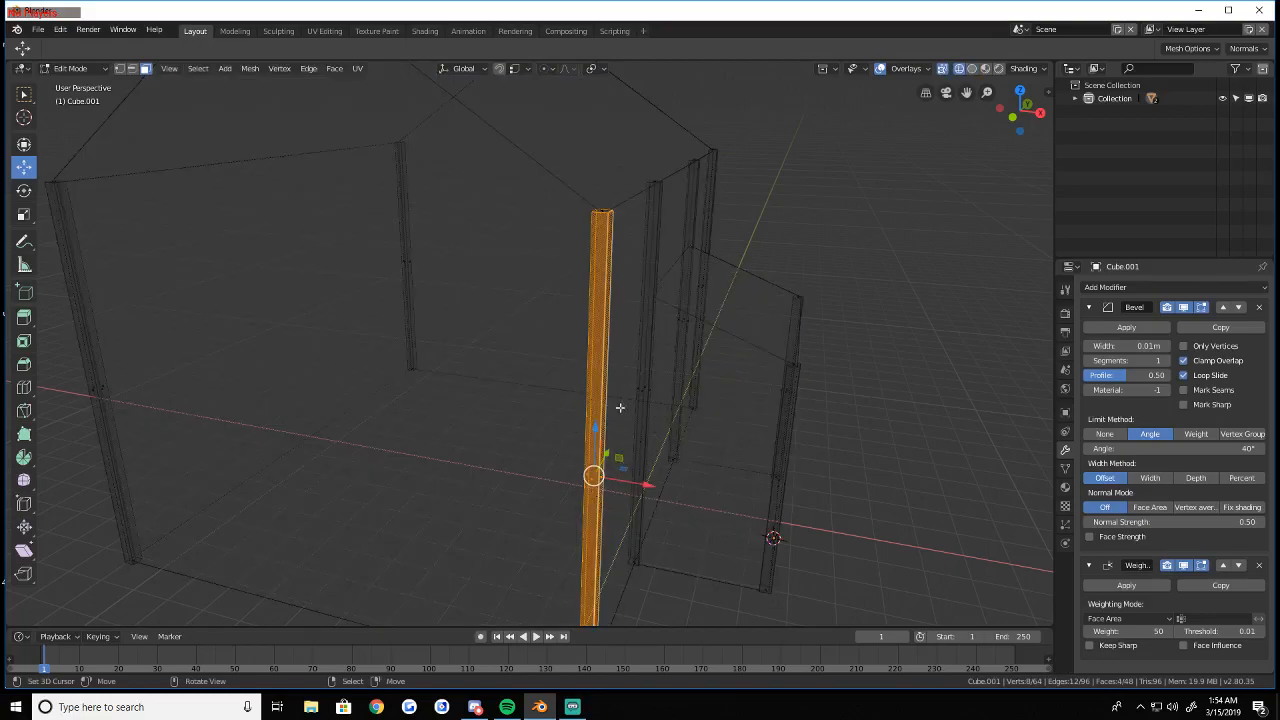
{"action": "middle_click_drag", "start_coordinate": [602, 476], "coordinate": [540, 540], "text": "shift"}
{"action": "middle_click_drag", "start_coordinate": [560, 200], "coordinate": [512, 300], "text": "shift"}
{"action": "scroll", "coordinate": [530, 350], "scroll_direction": "down", "scroll_amount": 3}
{"action": "right_click", "coordinate": [509, 284]}
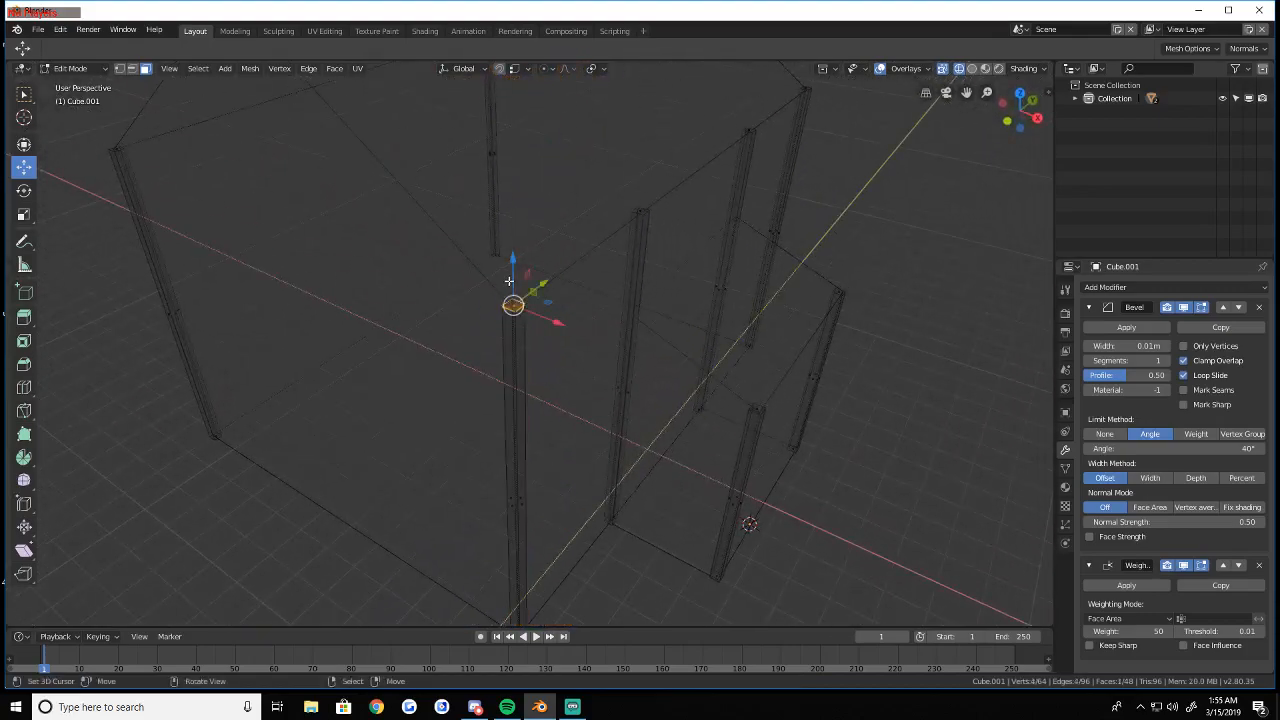
{"action": "right_click", "coordinate": [640, 211], "text": "shift"}
{"action": "right_click", "coordinate": [749, 131], "text": "shift"}
{"action": "right_click", "coordinate": [806, 88], "text": "shift"}
{"action": "right_click", "coordinate": [836, 296], "text": "shift"}
{"action": "right_click", "coordinate": [752, 406], "text": "shift"}
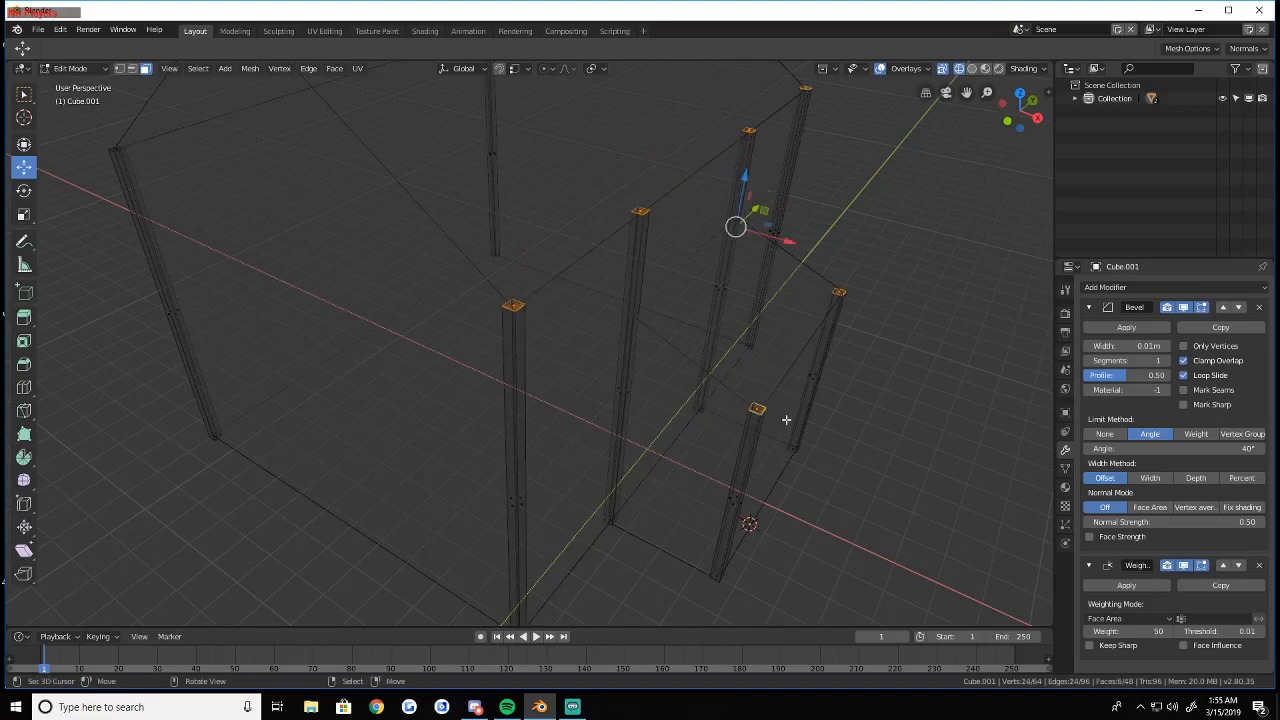
{"action": "key", "text": "a"}
{"action": "key", "text": "a"}
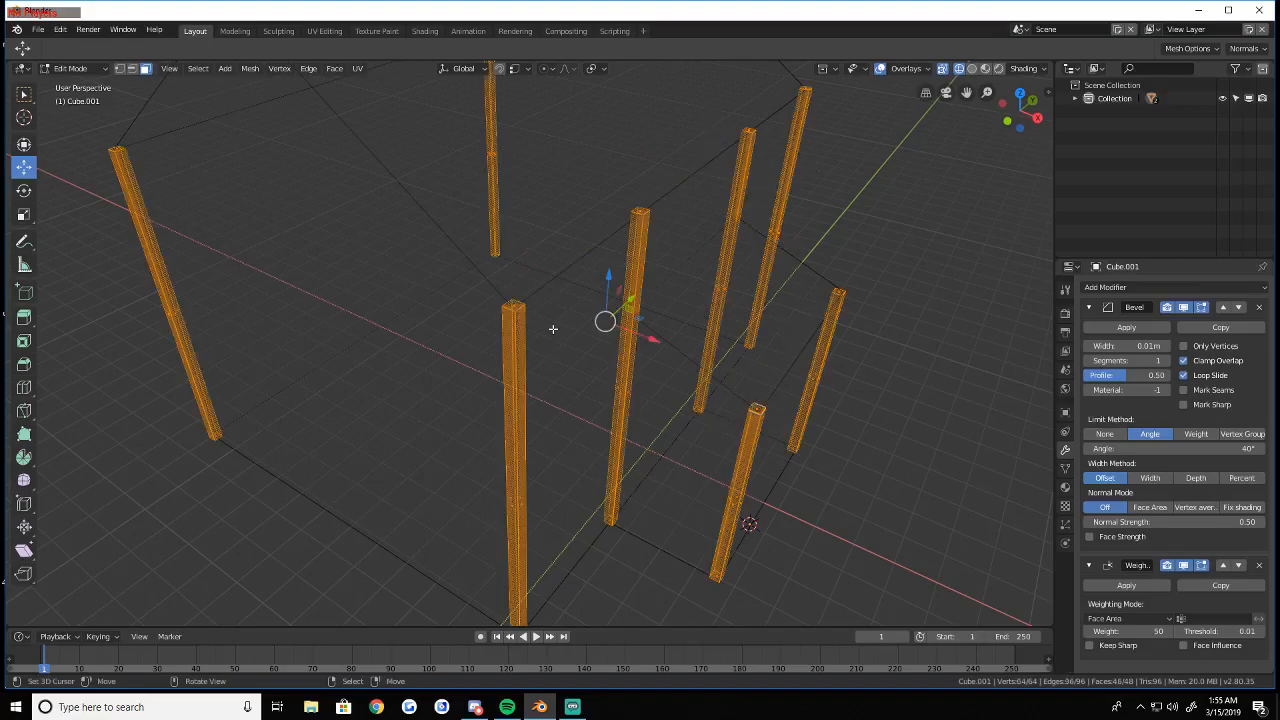
{"action": "key", "text": "shift+z"}
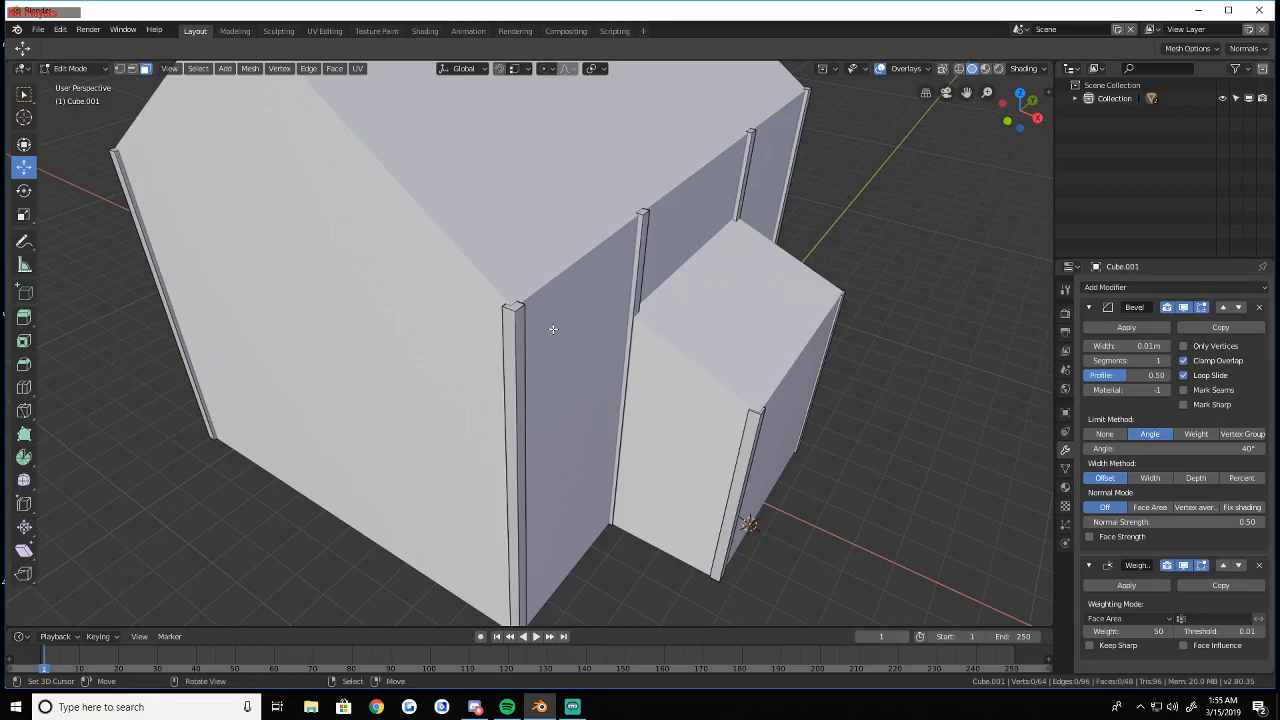
Duplicate the house's front corner post and move the copy along X to the middle of the gable wall
{"action": "middle_click_drag", "start_coordinate": [500, 440], "coordinate": [700, 450], "text": "shift"}
{"action": "right_click", "coordinate": [616, 258], "text": "alt"}
{"action": "key", "text": "shift+d"}
{"action": "right_click", "coordinate": [727, 455]}
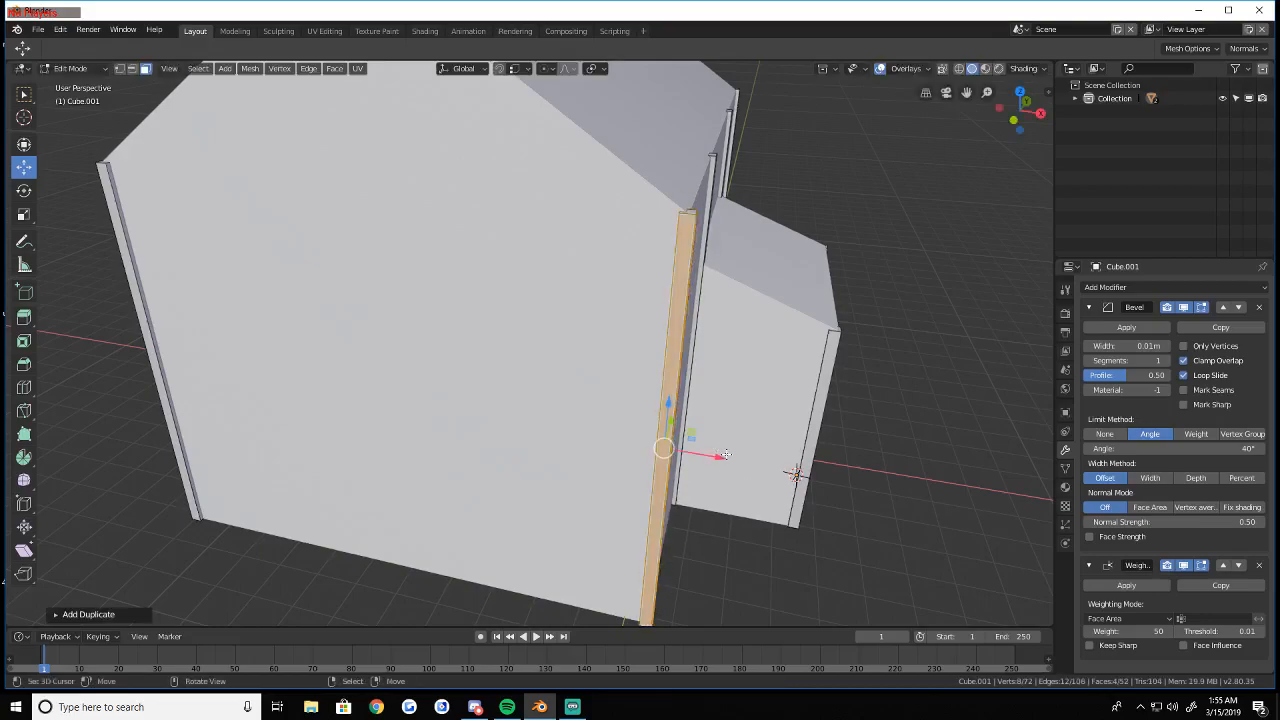
{"action": "left_click_drag", "start_coordinate": [716, 457], "coordinate": [366, 357]}
Rotate the copied post 90° about Y into a horizontal beam on the gable wall
{"action": "key", "text": "r"}
{"action": "key", "text": "x"}
{"action": "key", "text": "y"}
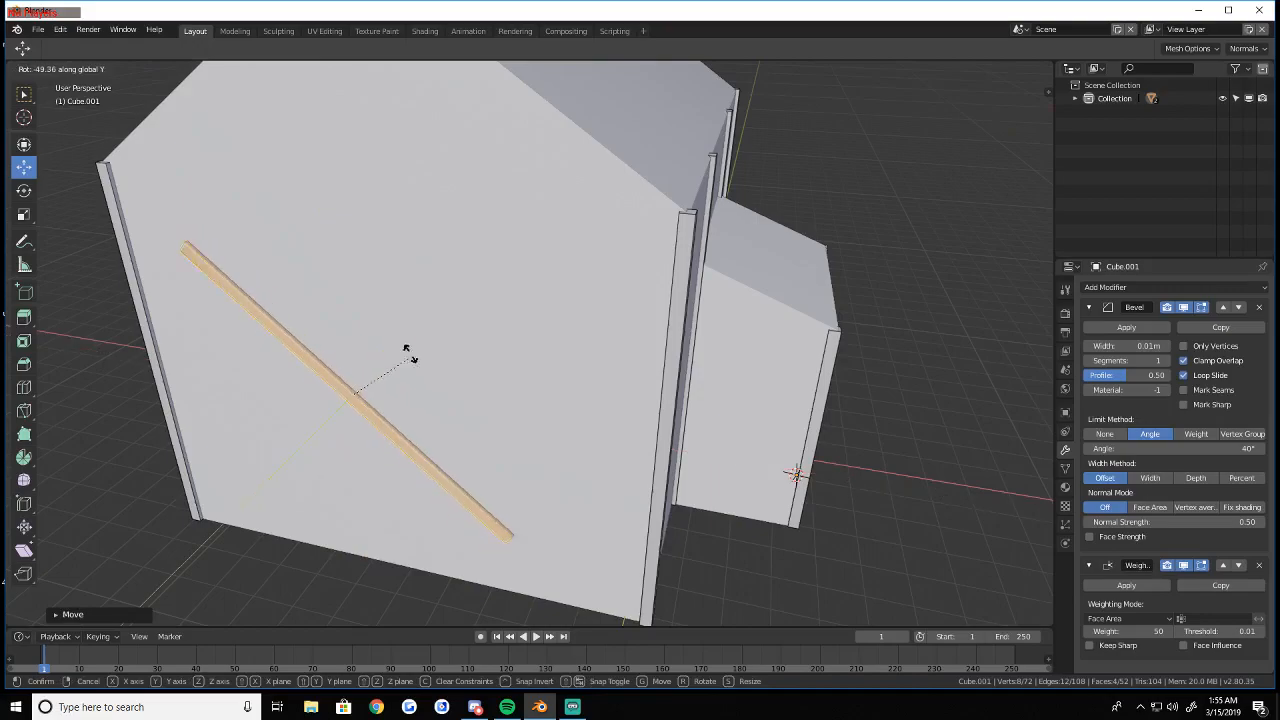
{"action": "type", "text": "90"}
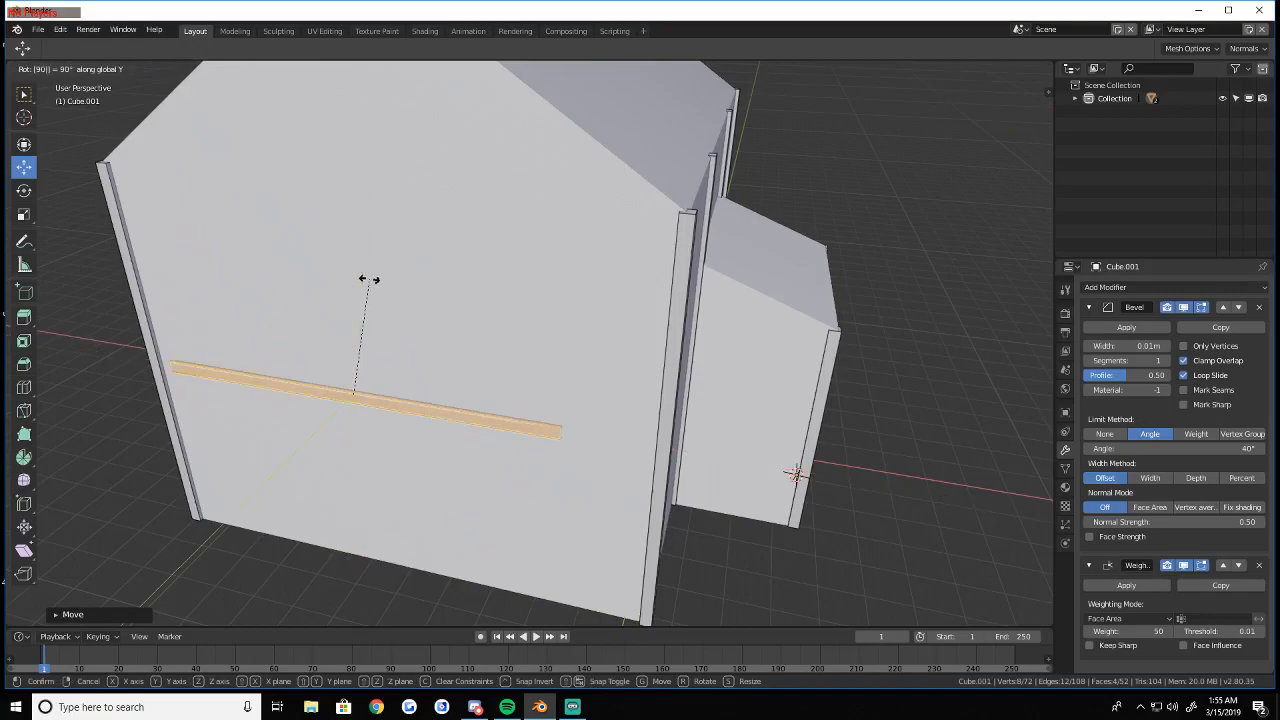
{"action": "key", "text": "Return"}
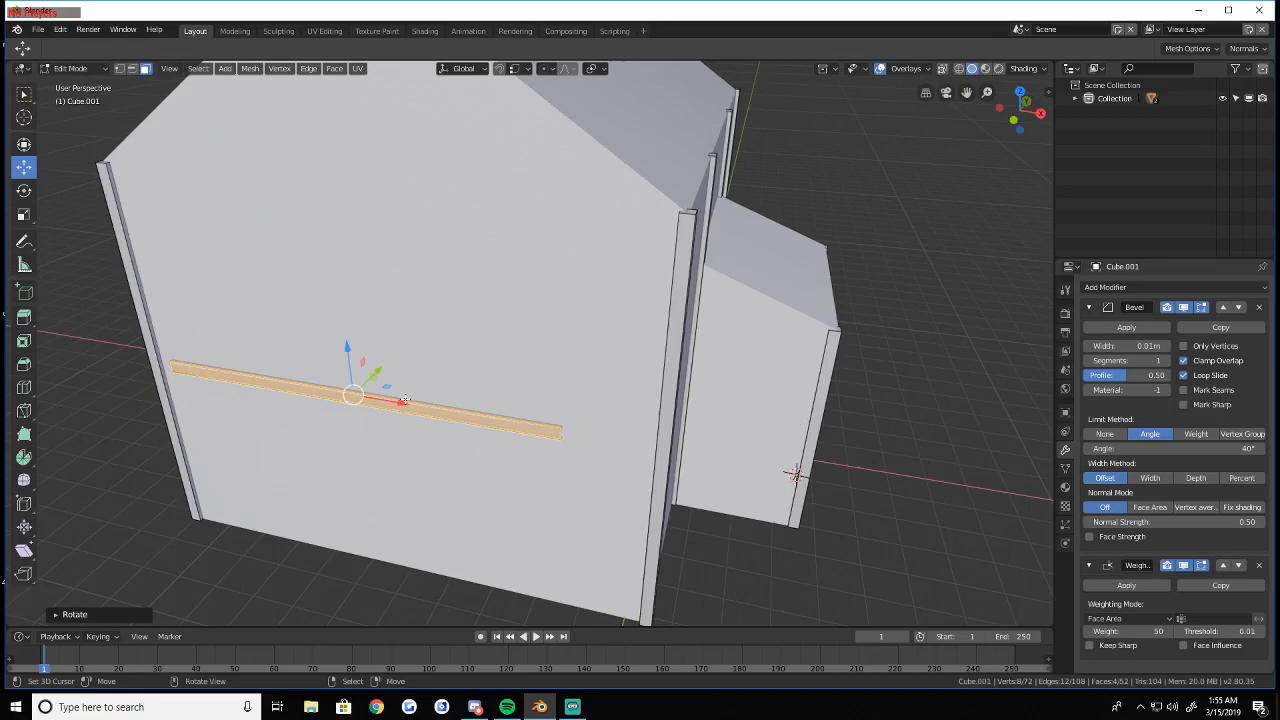
Move the horizontal beam along X and scale it along X to span between the gable wall's corner posts
{"action": "left_click_drag", "start_coordinate": [404, 400], "coordinate": [437, 411]}
{"action": "key", "text": "s"}
{"action": "key", "text": "x"}
{"action": "left_click", "coordinate": [556, 477]}
{"action": "middle_click_drag", "start_coordinate": [437, 411], "coordinate": [832, 408], "text": "shift"}
{"action": "key", "text": "s"}
{"action": "key", "text": "x"}
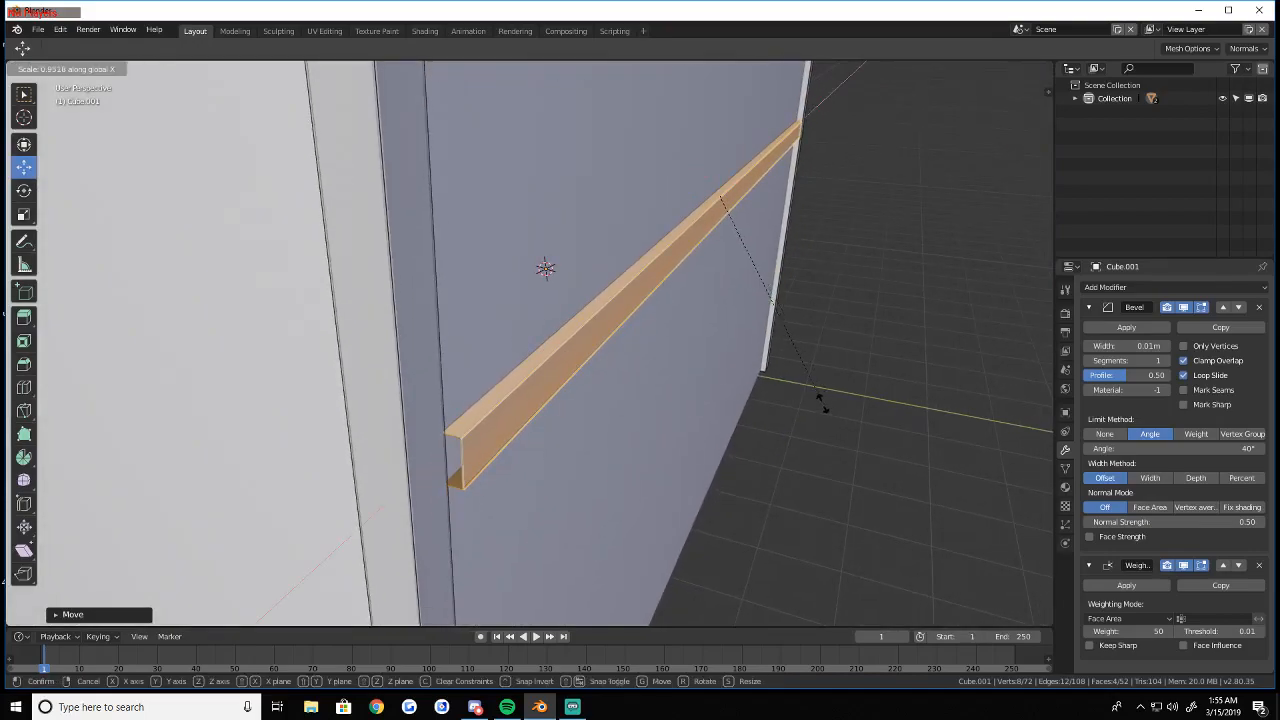
{"action": "right_click", "coordinate": [825, 403]}
{"action": "key", "text": "a"}
{"action": "key", "text": "ctrl+z"}
Switch to Object Mode and examine how the beam's ends meet the gable wall's corner posts
{"action": "key", "text": "shift+grave"}
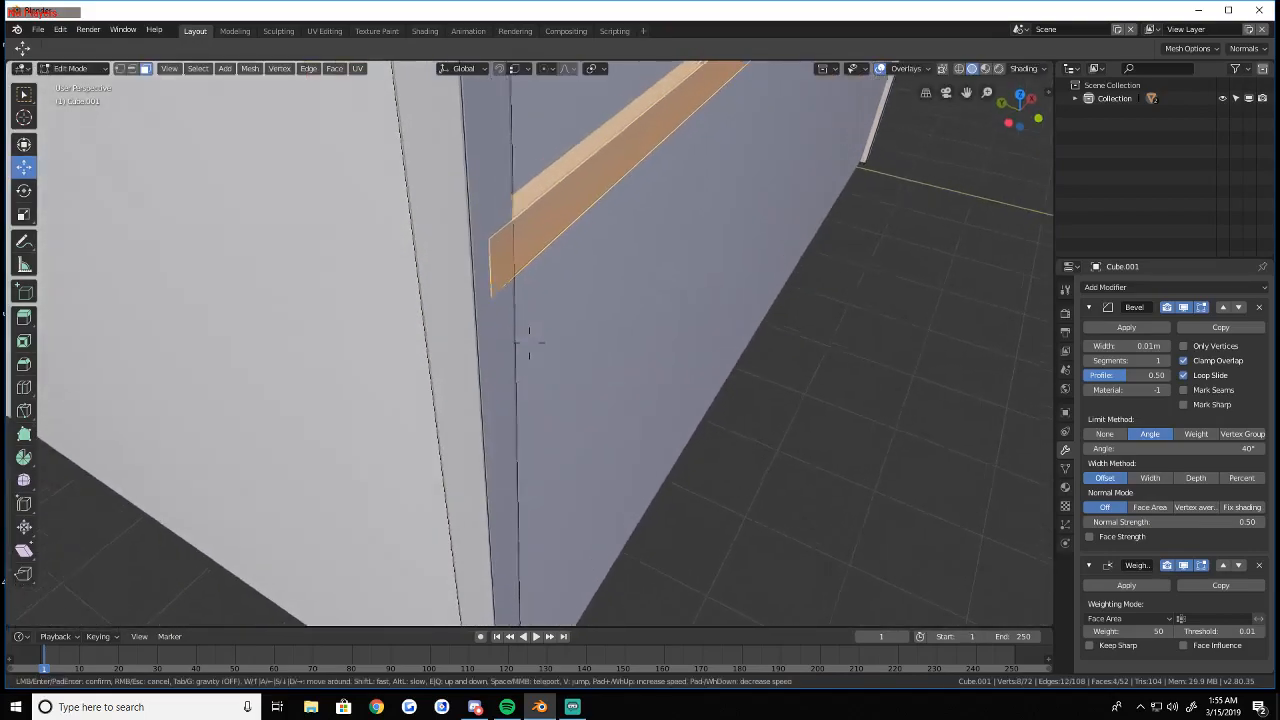
{"action": "key", "text": "w"}
{"action": "left_click", "coordinate": [529, 343]}
{"action": "key", "text": "shift+grave"}
{"action": "key", "text": "s"}
{"action": "left_click", "coordinate": [529, 343]}
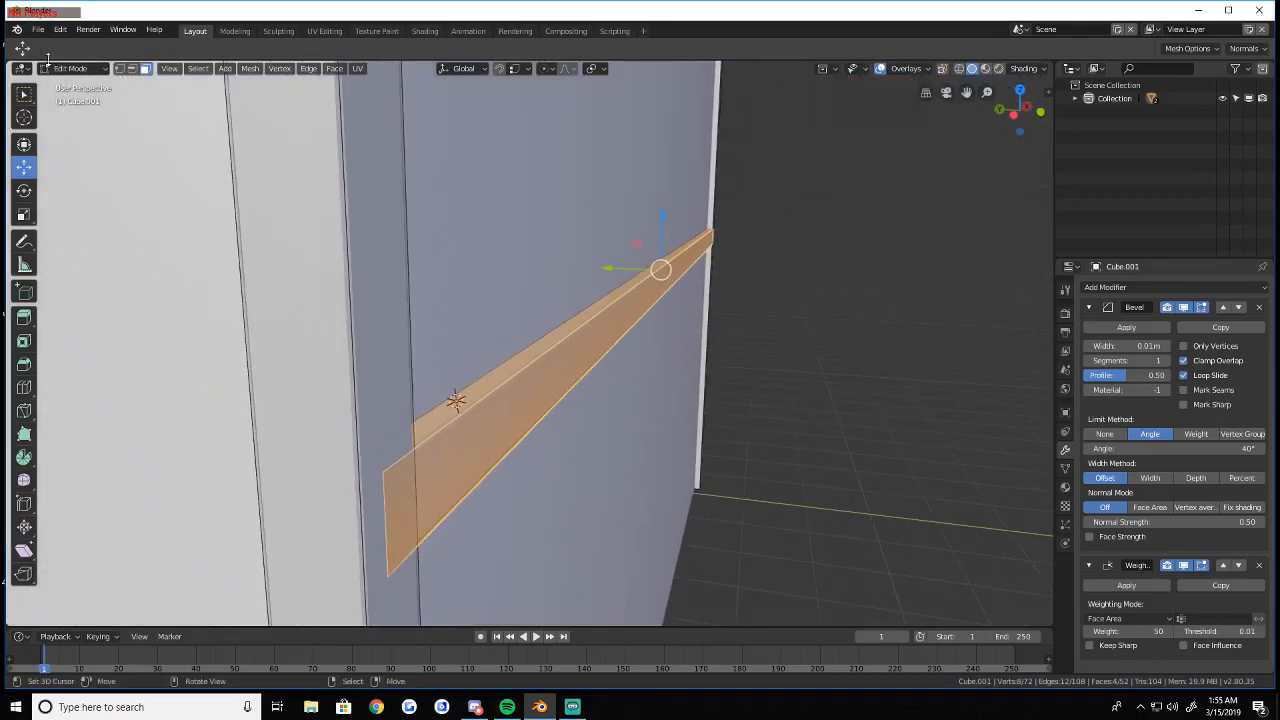
{"action": "left_click", "coordinate": [58, 69]}
{"action": "left_click", "coordinate": [82, 86]}
{"action": "key", "text": "shift+grave"}
{"action": "key", "text": "d"}
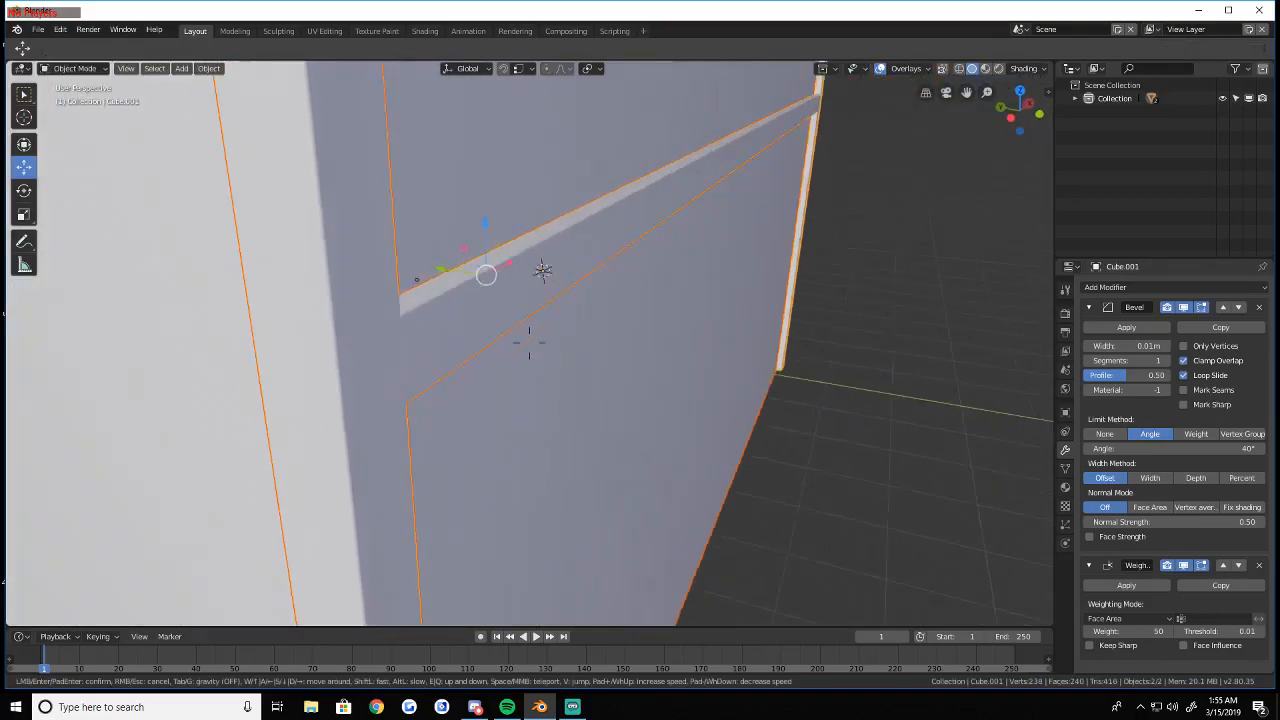
{"action": "key", "text": "d"}
{"action": "key", "text": "w"}
{"action": "key", "text": "s"}
{"action": "key", "text": "w"}
{"action": "left_click", "coordinate": [530, 345]}
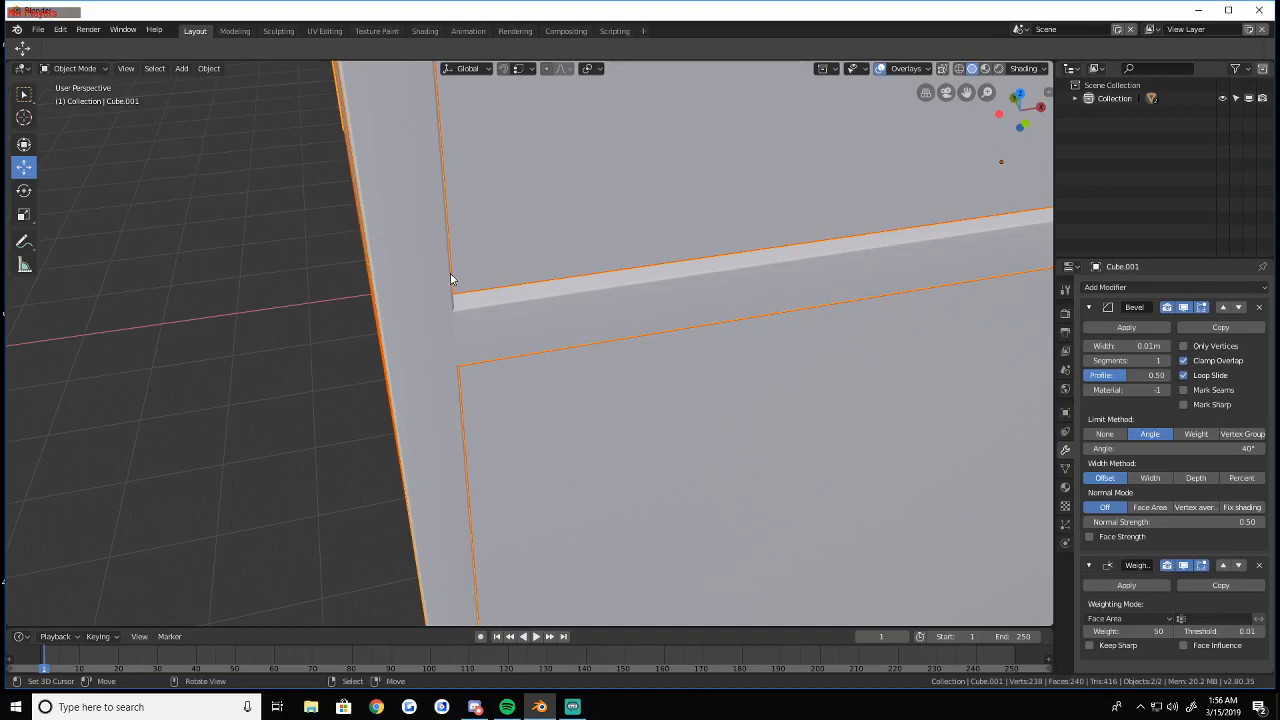
Return to Edit Mode and reduce the beam's thickness by scaling it along Y
{"action": "left_click", "coordinate": [88, 68]}
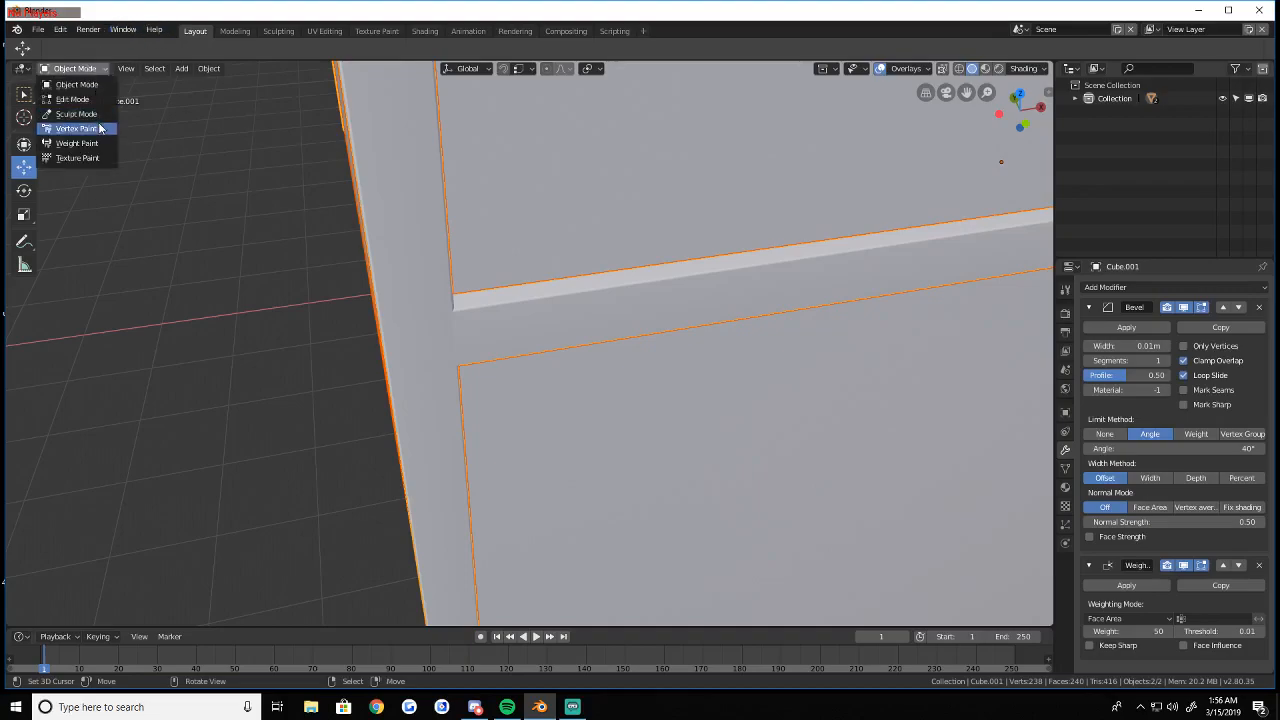
{"action": "left_click", "coordinate": [80, 100]}
{"action": "middle_click_drag", "start_coordinate": [530, 343], "coordinate": [530, 343]}
{"action": "key", "text": "s"}
{"action": "key", "text": "y"}
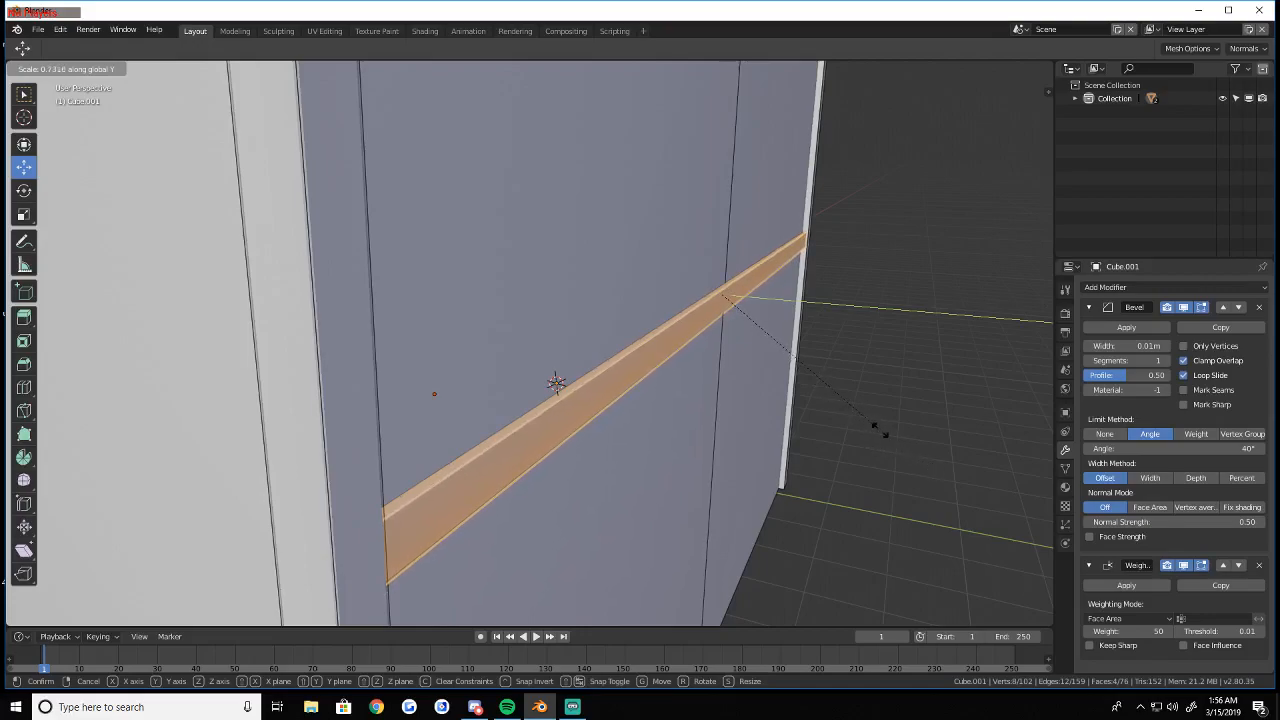
{"action": "left_click", "coordinate": [905, 433]}
Enlarge the beam's height along Z and raise it to the top of the gable wall's corner posts
{"action": "key", "text": "shift+grave"}
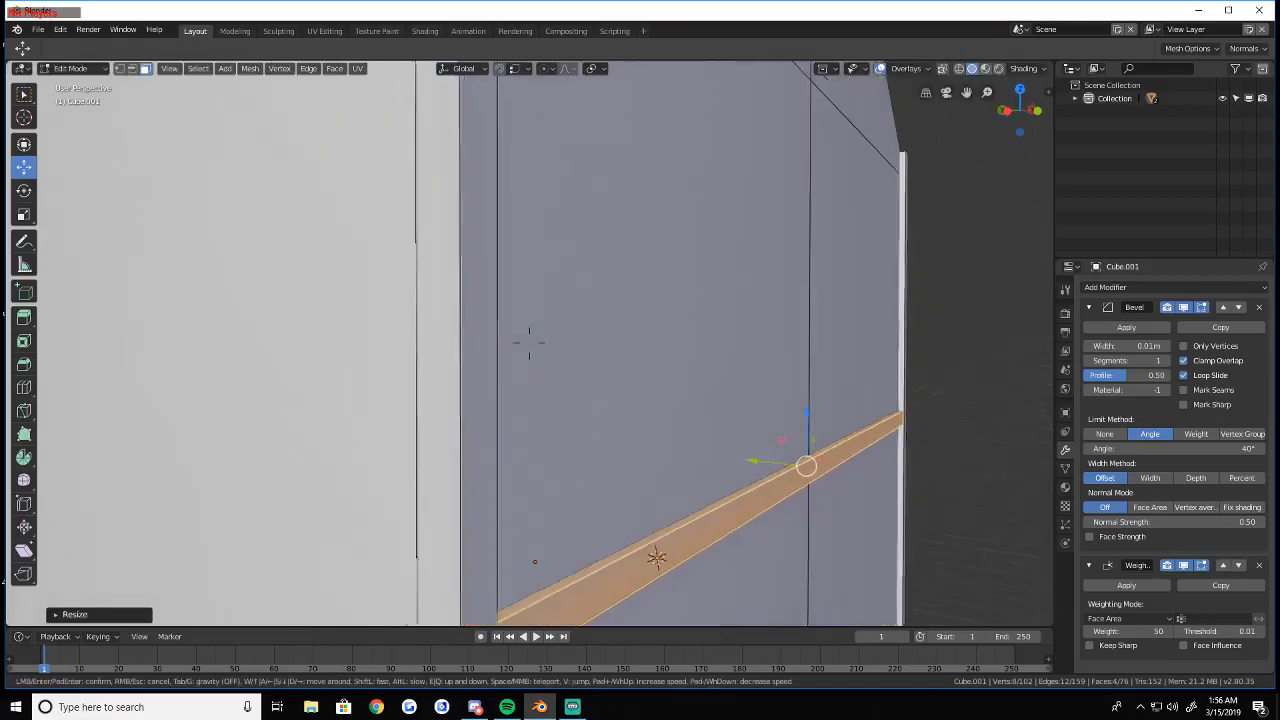
{"action": "key", "text": "s"}
{"action": "left_click", "coordinate": [606, 478]}
{"action": "key", "text": "s"}
{"action": "key", "text": "z"}
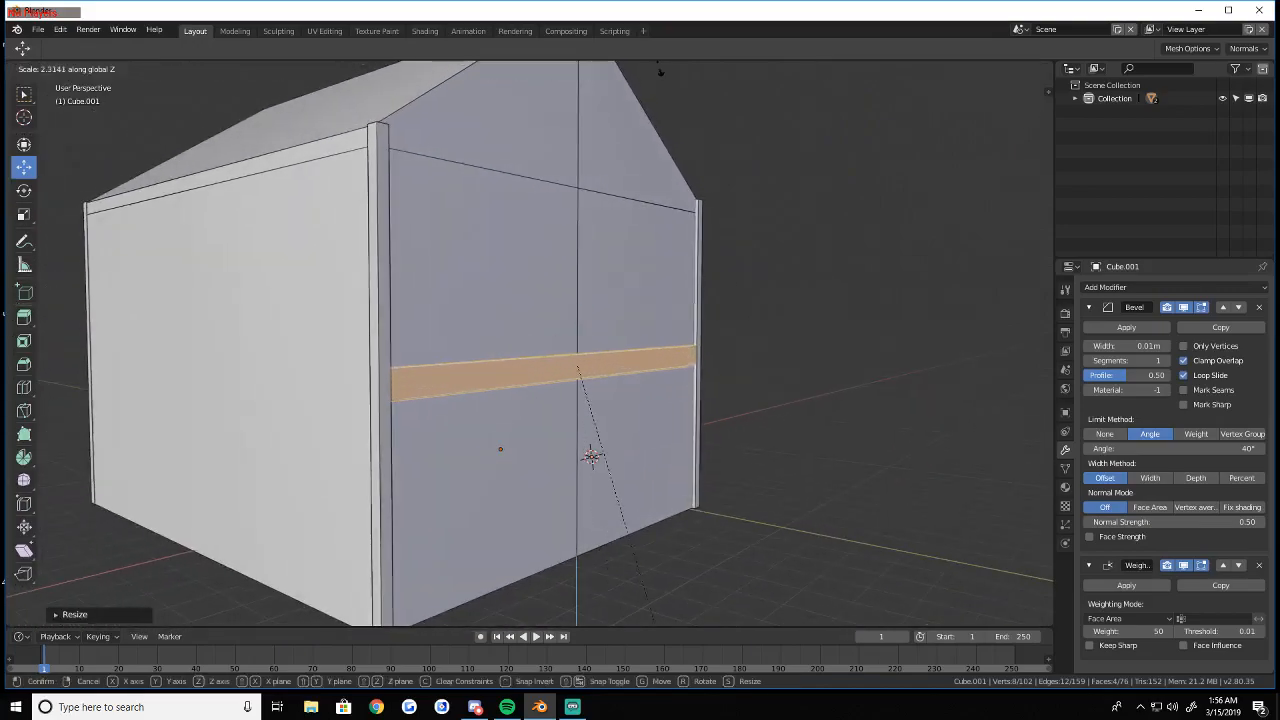
{"action": "left_click", "coordinate": [680, 575]}
{"action": "key", "text": "g"}
{"action": "left_click", "coordinate": [580, 133]}
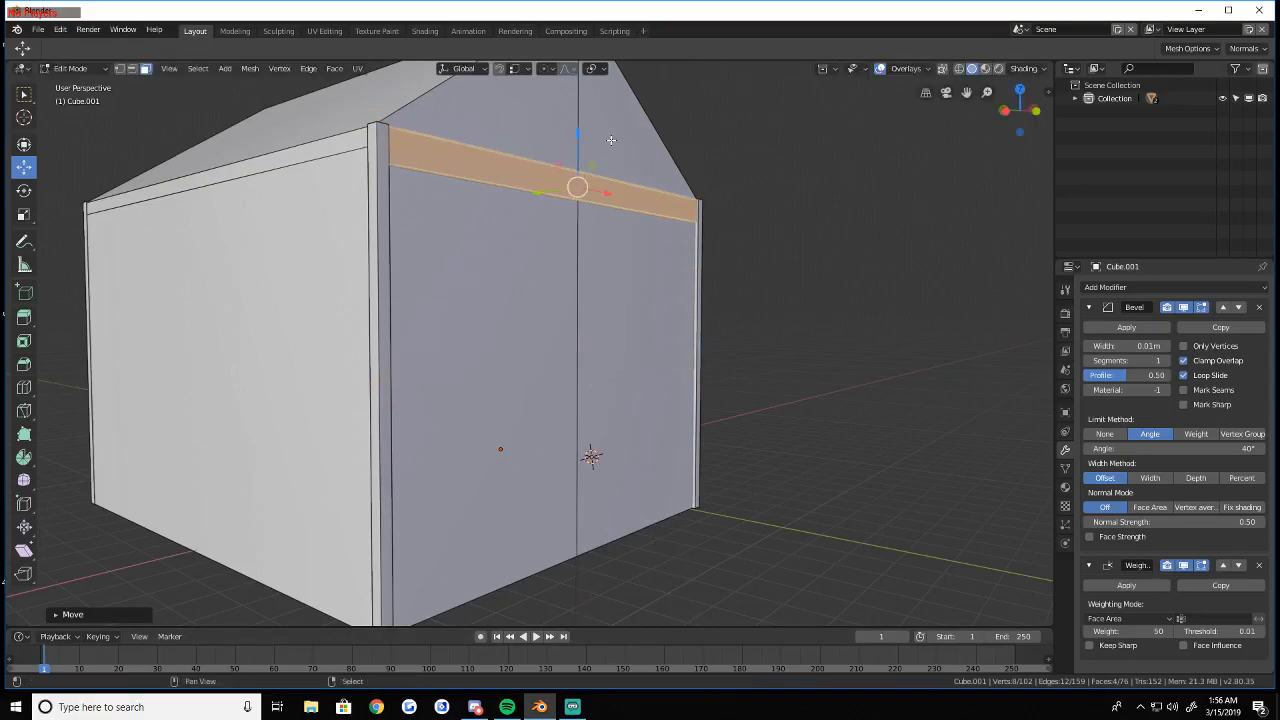
Duplicate the top beam down the gable wall, position the copy below it, and reduce the copy's height along Z
{"action": "left_click_drag", "start_coordinate": [580, 132], "coordinate": [604, 362]}
{"action": "key", "text": "shift+grave"}
{"action": "key", "text": "d"}
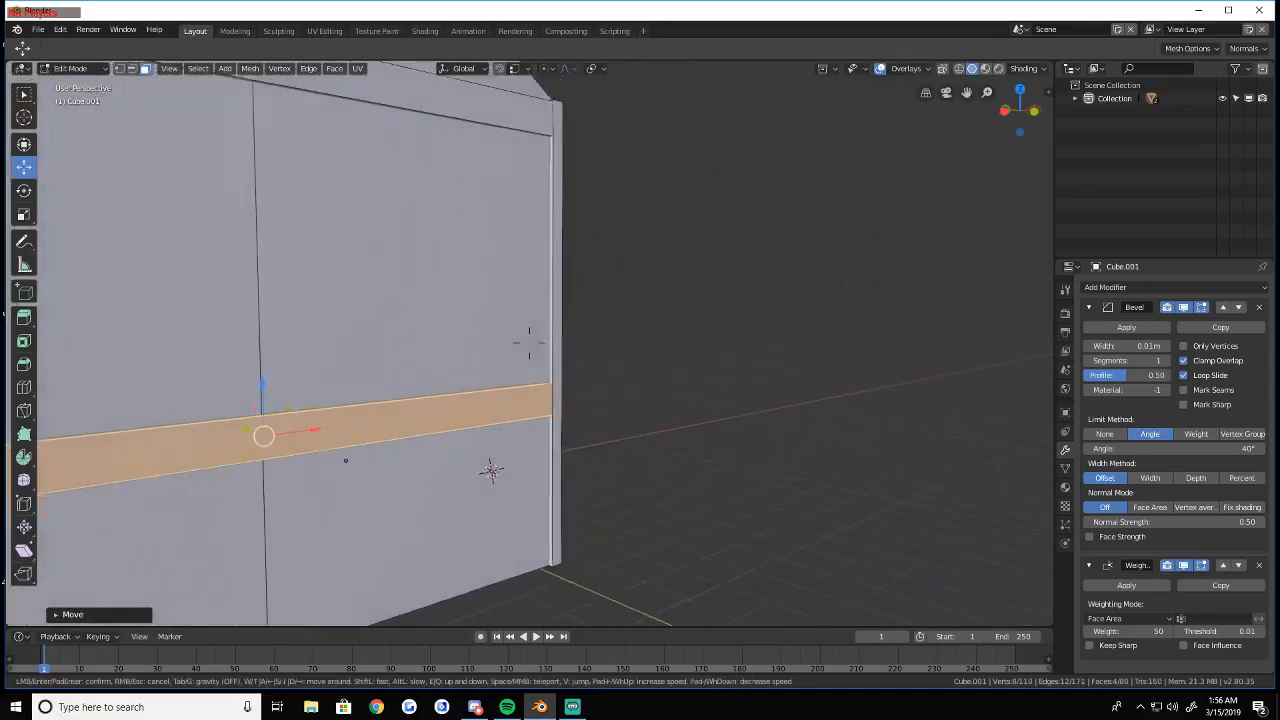
{"action": "key", "text": "s"}
{"action": "left_click", "coordinate": [529, 343]}
{"action": "left_click_drag", "start_coordinate": [285, 335], "coordinate": [309, 216]}
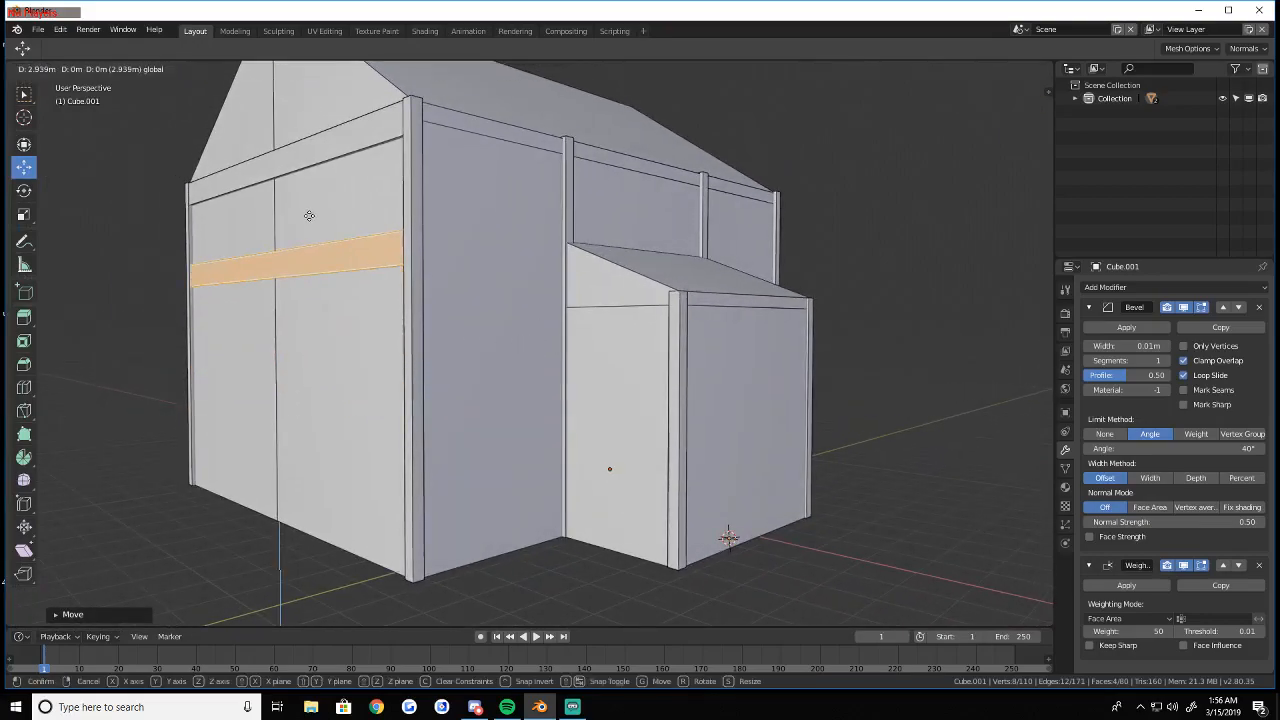
{"action": "key", "text": "s"}
{"action": "key", "text": "z"}
{"action": "left_click", "coordinate": [568, 405]}
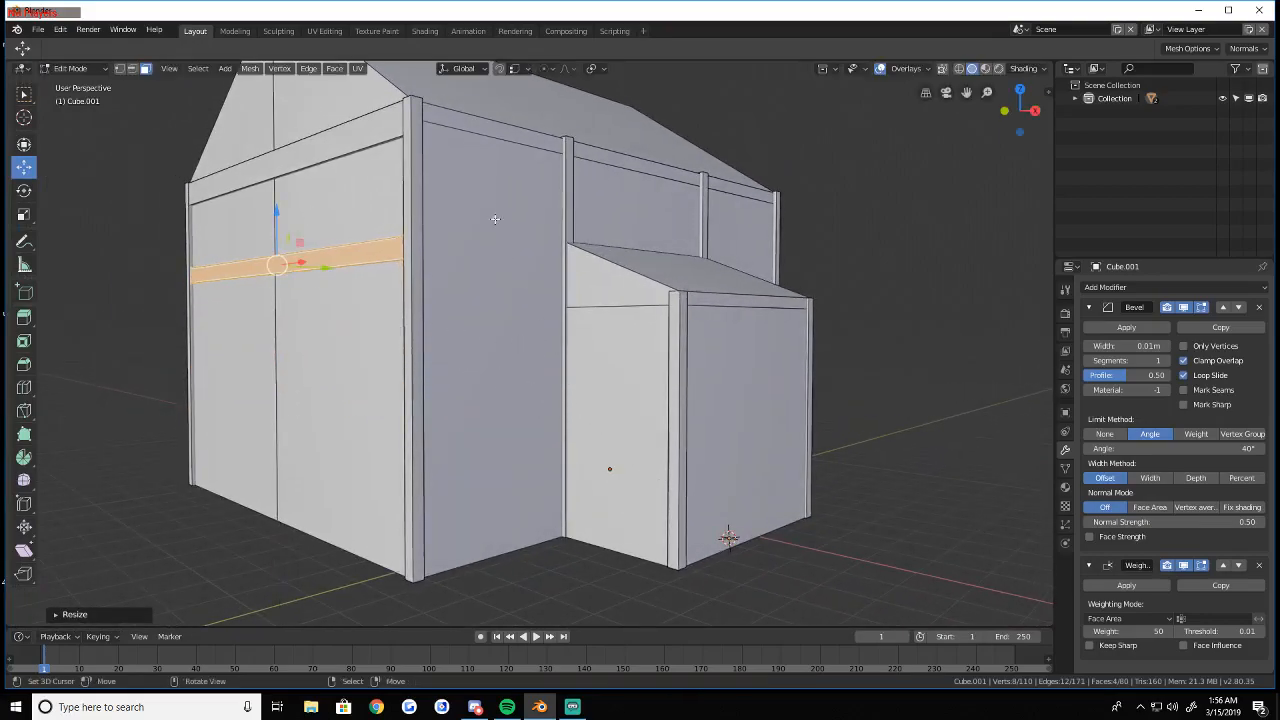
{"action": "key", "text": "Tab"}
{"action": "right_click", "coordinate": [628, 258]}
{"action": "key", "text": "Tab"}
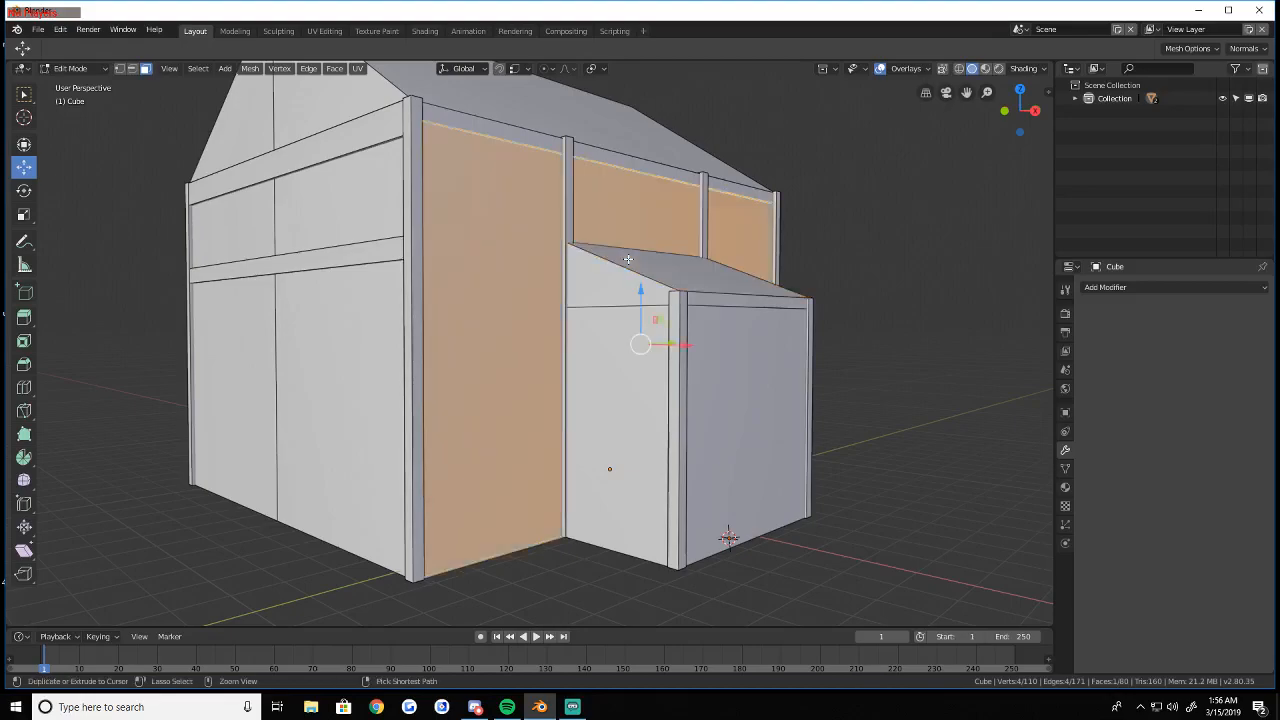
{"action": "key", "text": "ctrl+z"}
{"action": "key", "text": "ctrl+z"}
{"action": "key", "text": "ctrl+z"}
Duplicate both gable wall beams about 13.9 m along Y onto the opposite gable wall, and clear the selection
{"action": "key", "text": "shift+grave"}
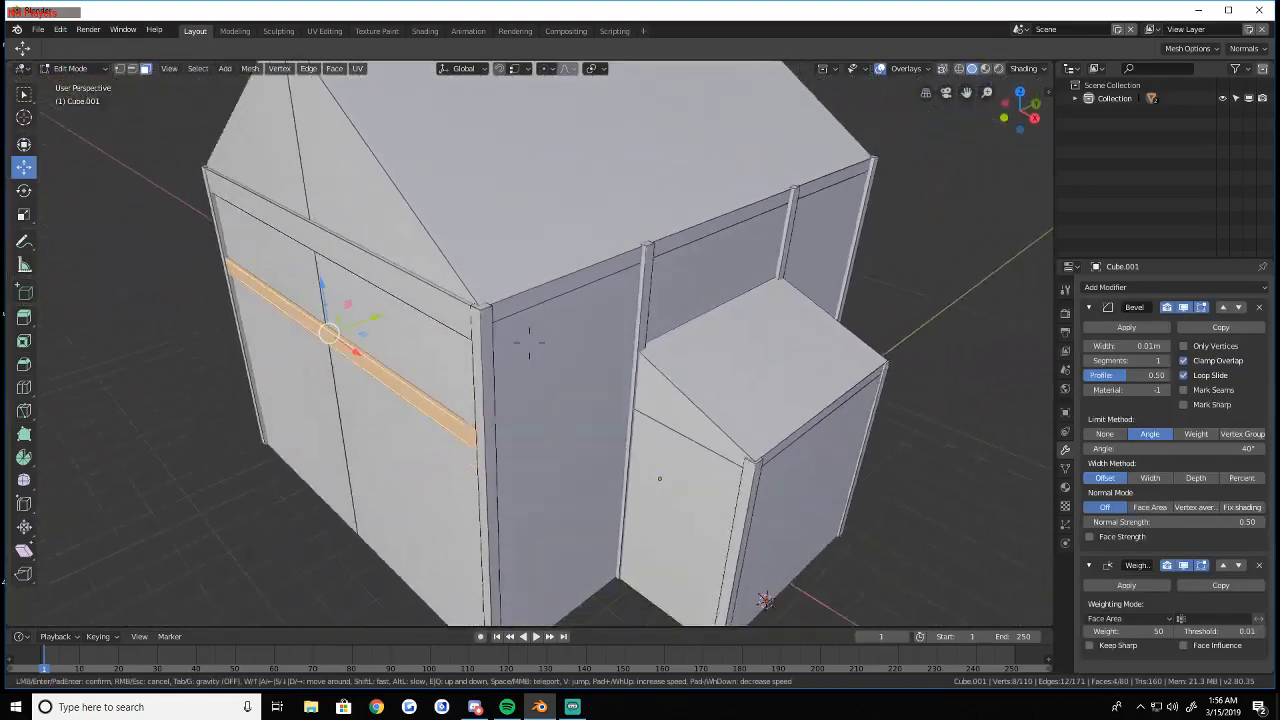
{"action": "left_click", "coordinate": [529, 343]}
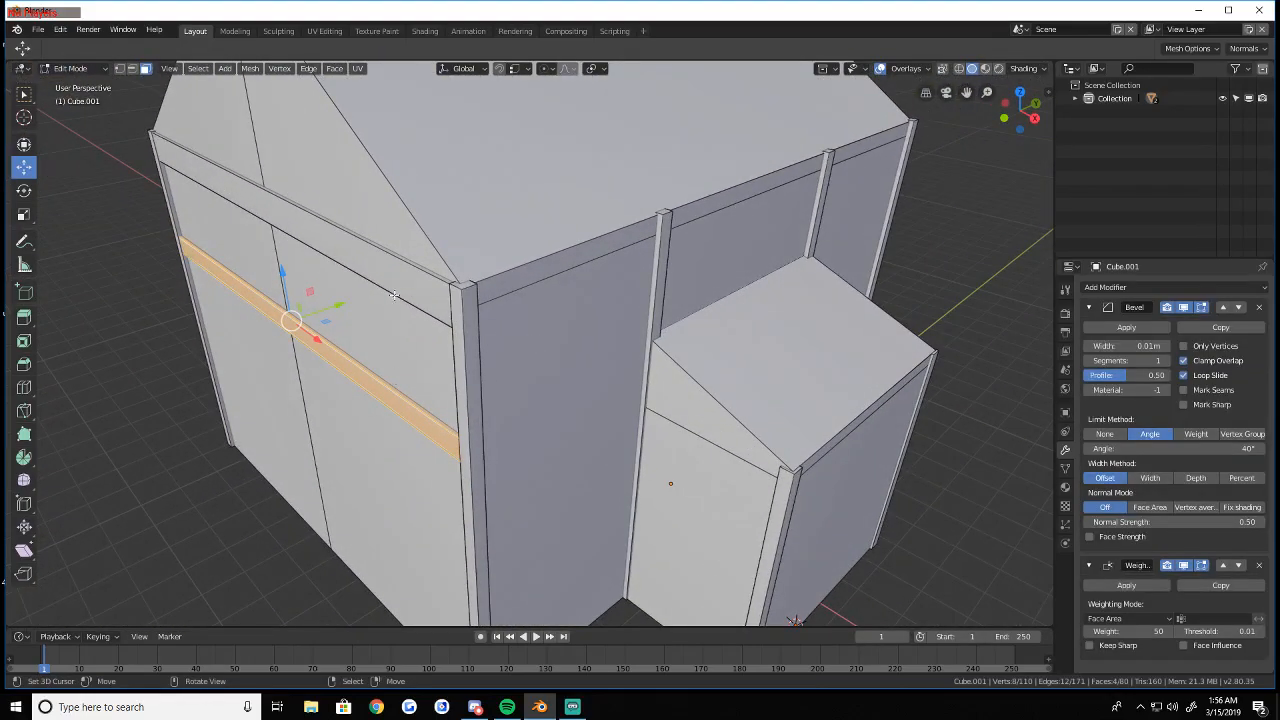
{"action": "key", "text": "ctrl+l"}
{"action": "key", "text": "shift+grave"}
{"action": "left_click", "coordinate": [529, 343]}
{"action": "key", "text": "shift+d"}
{"action": "key", "text": "g"}
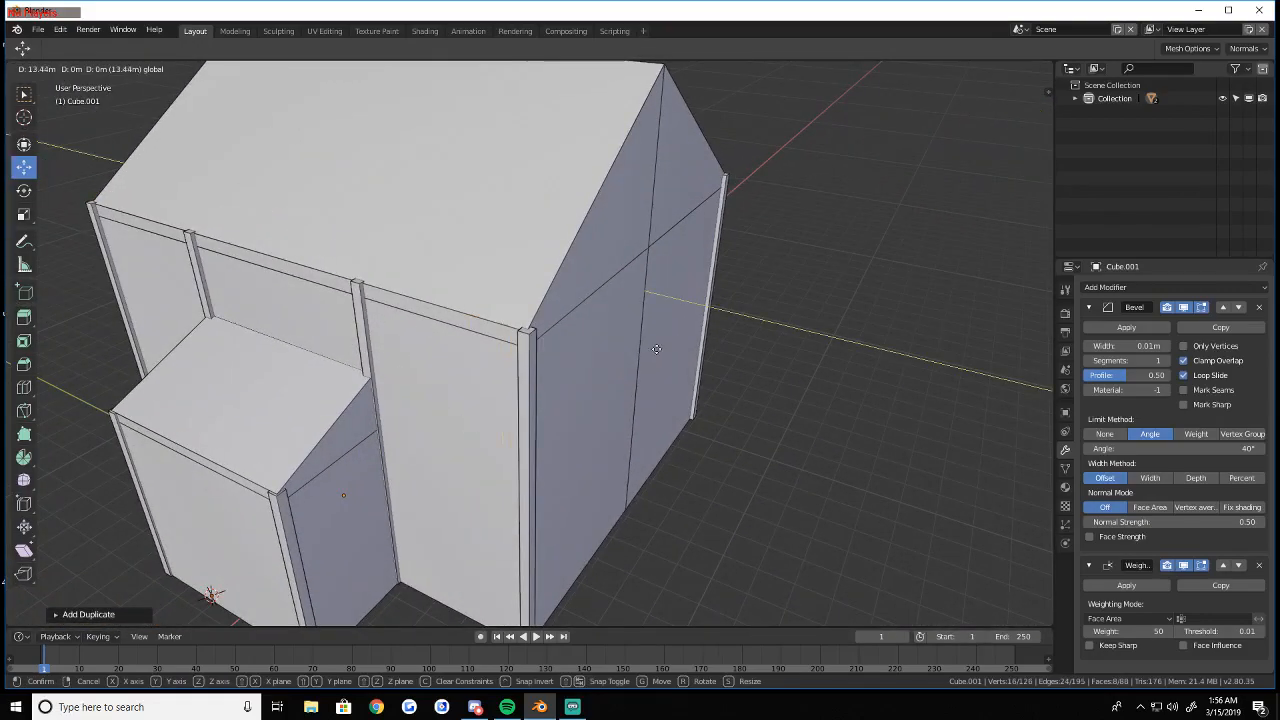
{"action": "key", "text": "y"}
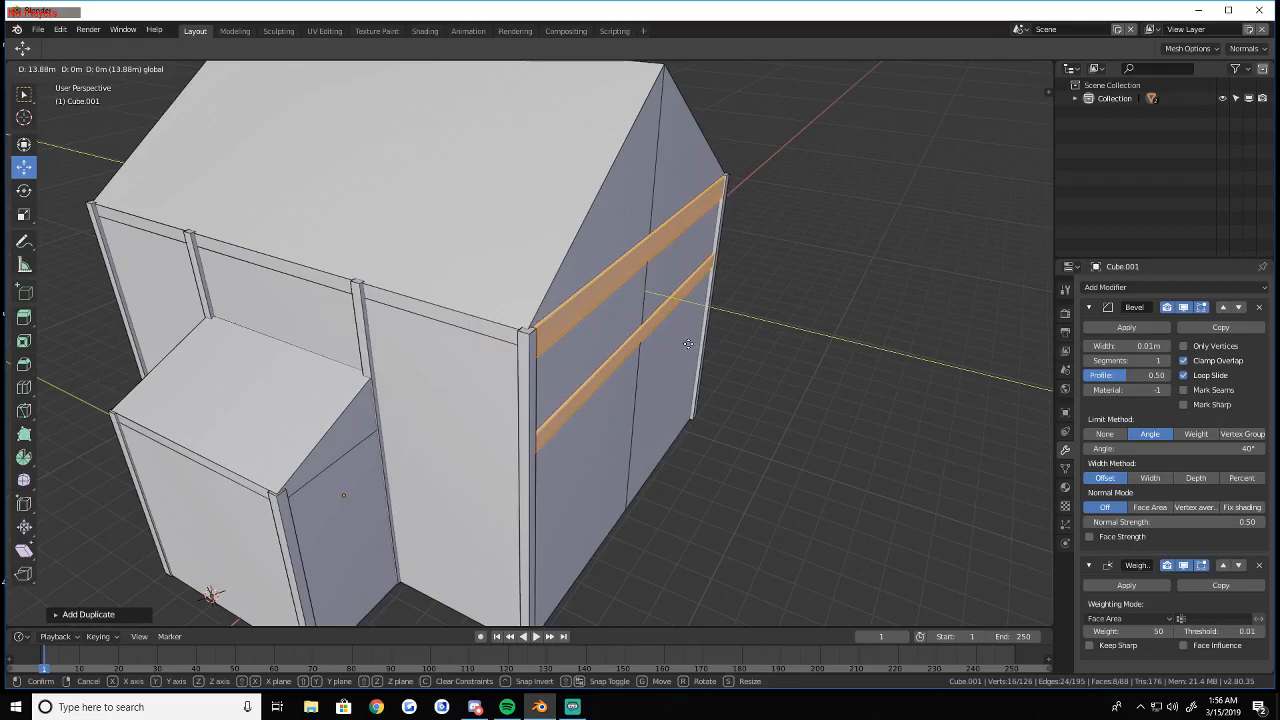
{"action": "left_click", "coordinate": [694, 343]}
{"action": "key", "text": "a"}
{"action": "key", "text": "a"}
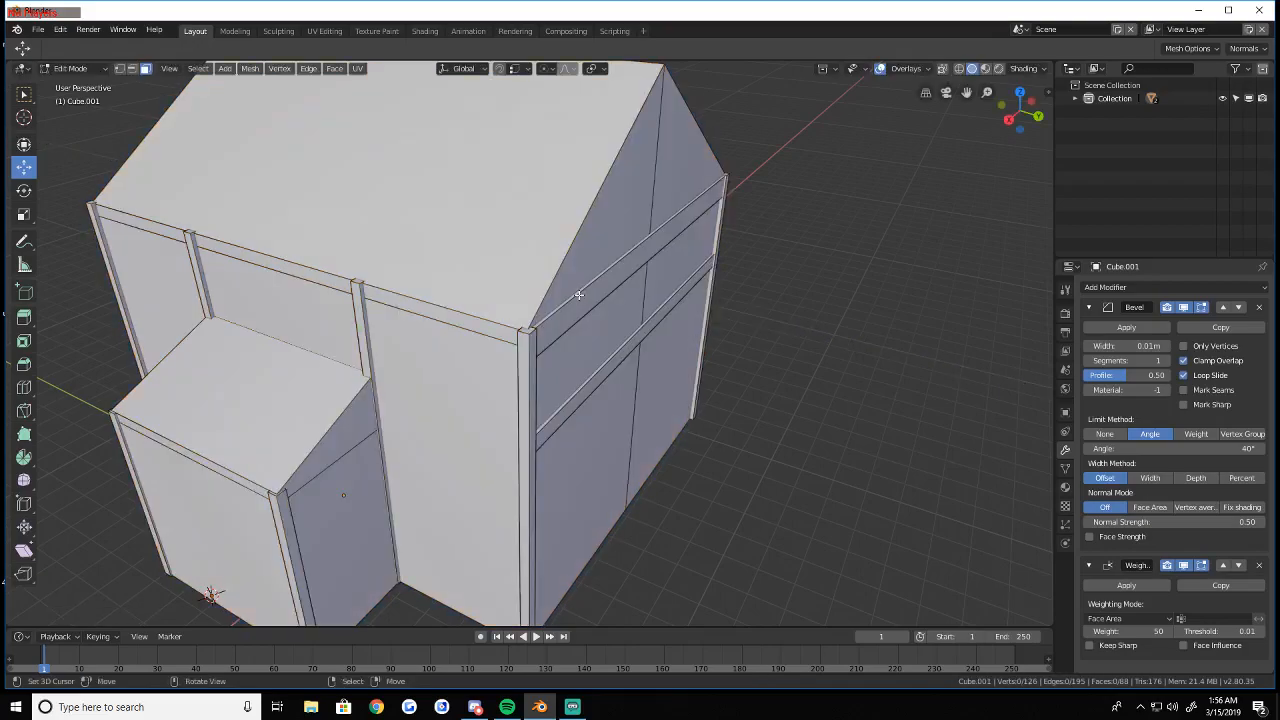
Try fitting a copy of the upper gable beam, rotated about -90° around Z, along the side wall's eaves, and delete the copy
{"action": "left_click", "coordinate": [579, 295], "text": "alt"}
{"action": "key", "text": "shift+d"}
{"action": "key", "text": "r"}
{"action": "key", "text": "z"}
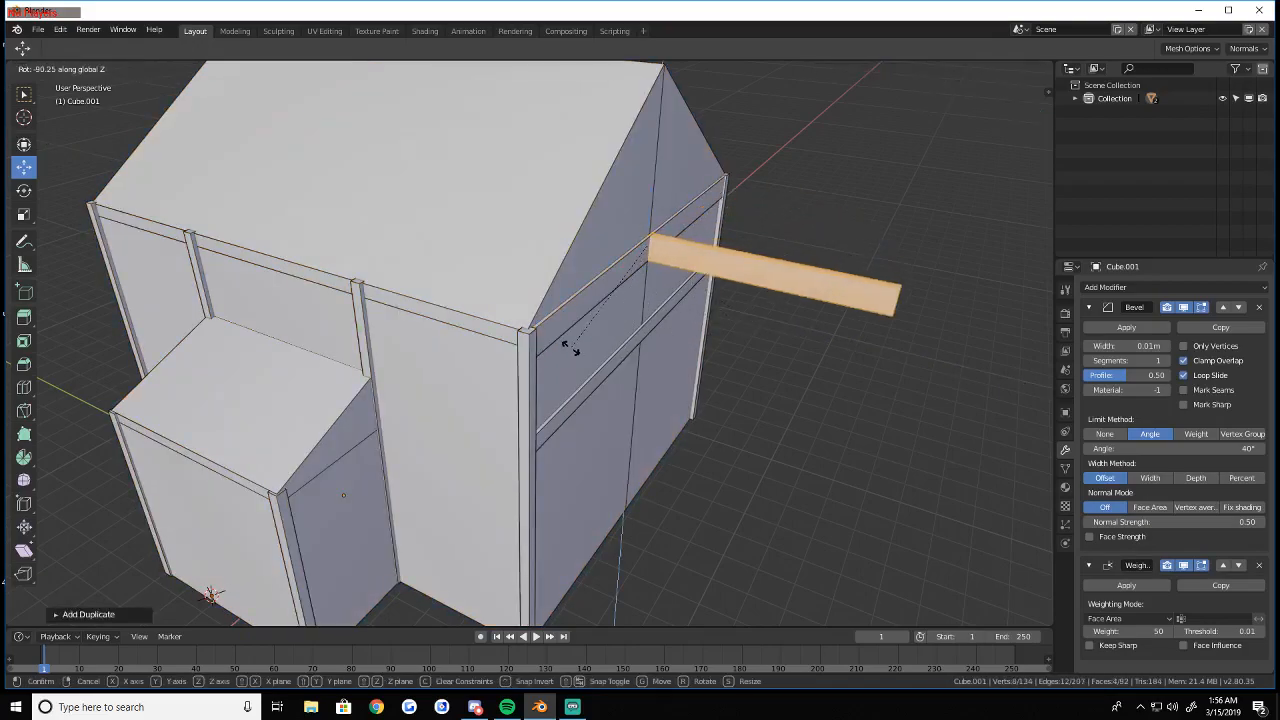
{"action": "left_click", "coordinate": [570, 347]}
{"action": "key", "text": "g"}
{"action": "key", "text": "x"}
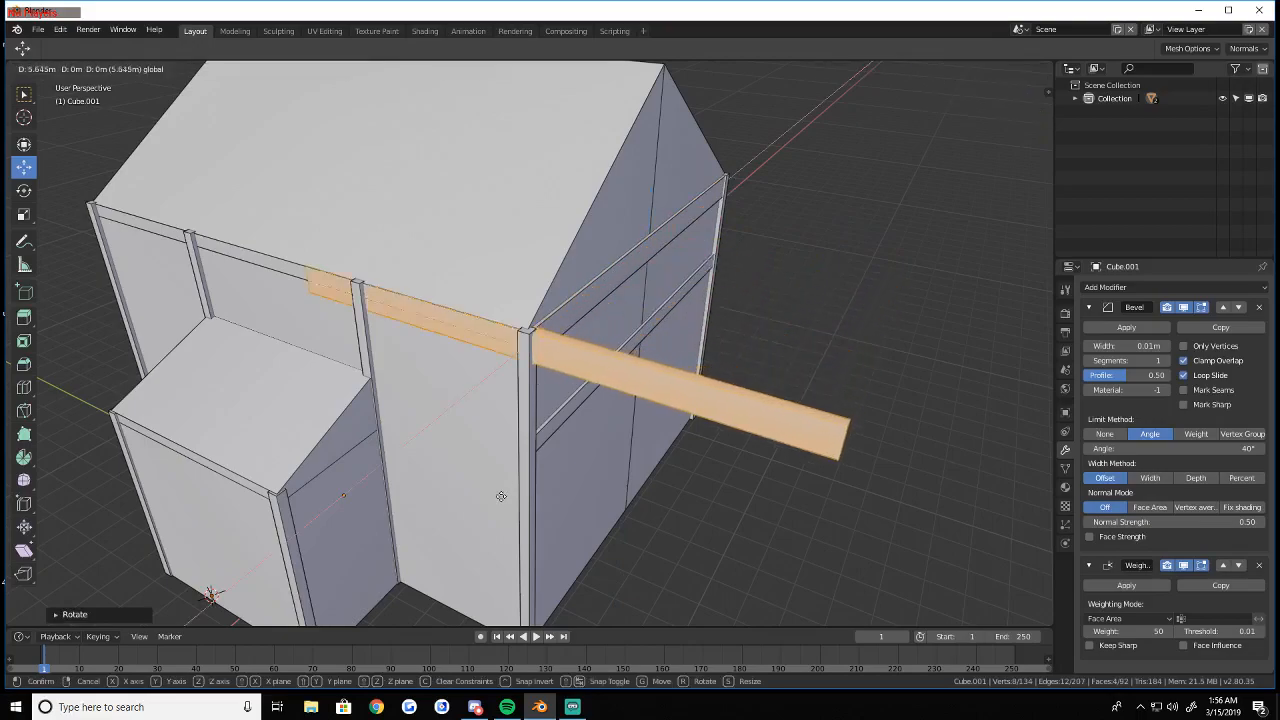
{"action": "left_click", "coordinate": [563, 363]}
{"action": "key", "text": "g"}
{"action": "key", "text": "y"}
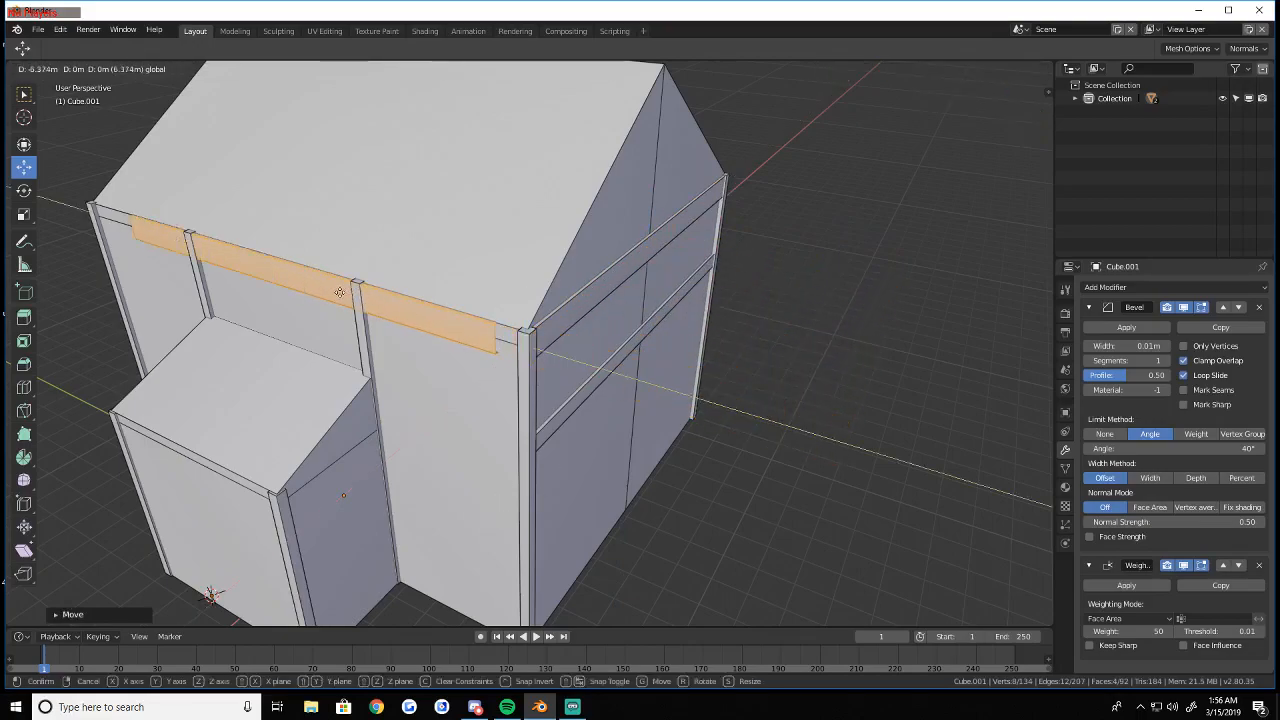
{"action": "left_click", "coordinate": [341, 292]}
{"action": "key", "text": "x"}
{"action": "left_click", "coordinate": [680, 424]}
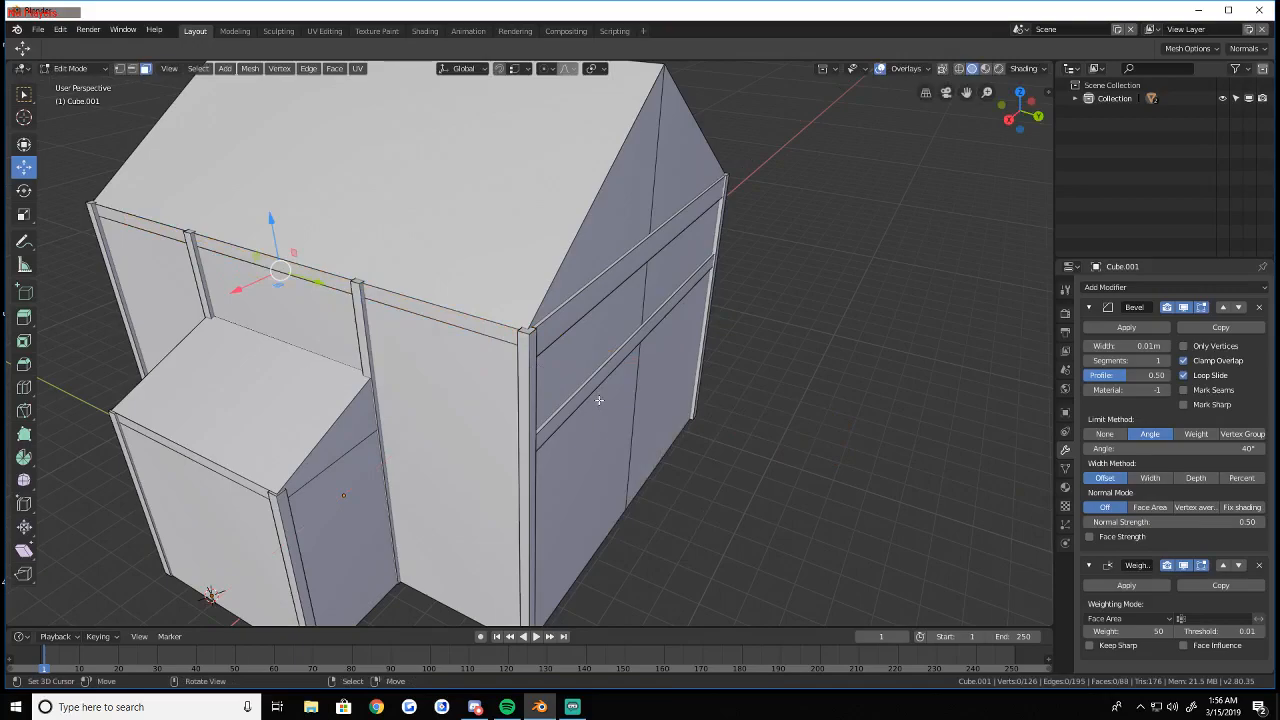
Select both beams on the gable wall, duplicate them, and shift the copies toward the side wall with the annex
{"action": "left_click", "coordinate": [590, 387], "text": "alt"}
{"action": "left_click", "coordinate": [578, 306], "text": "alt+shift"}
{"action": "key", "text": "shift+d"}
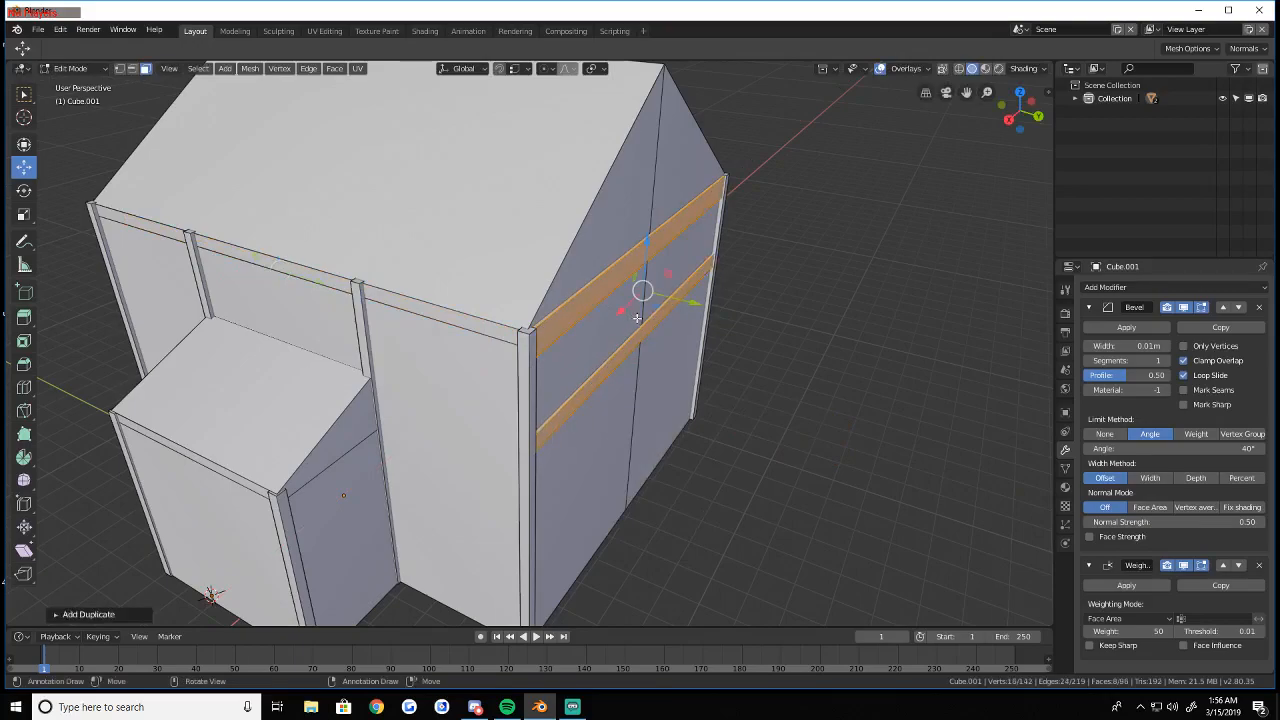
{"action": "left_click_drag", "start_coordinate": [656, 312], "coordinate": [327, 341]}
Rotate the duplicated beams 90° around Z and move them against the side wall with the annex
{"action": "type", "text": "rz90"}
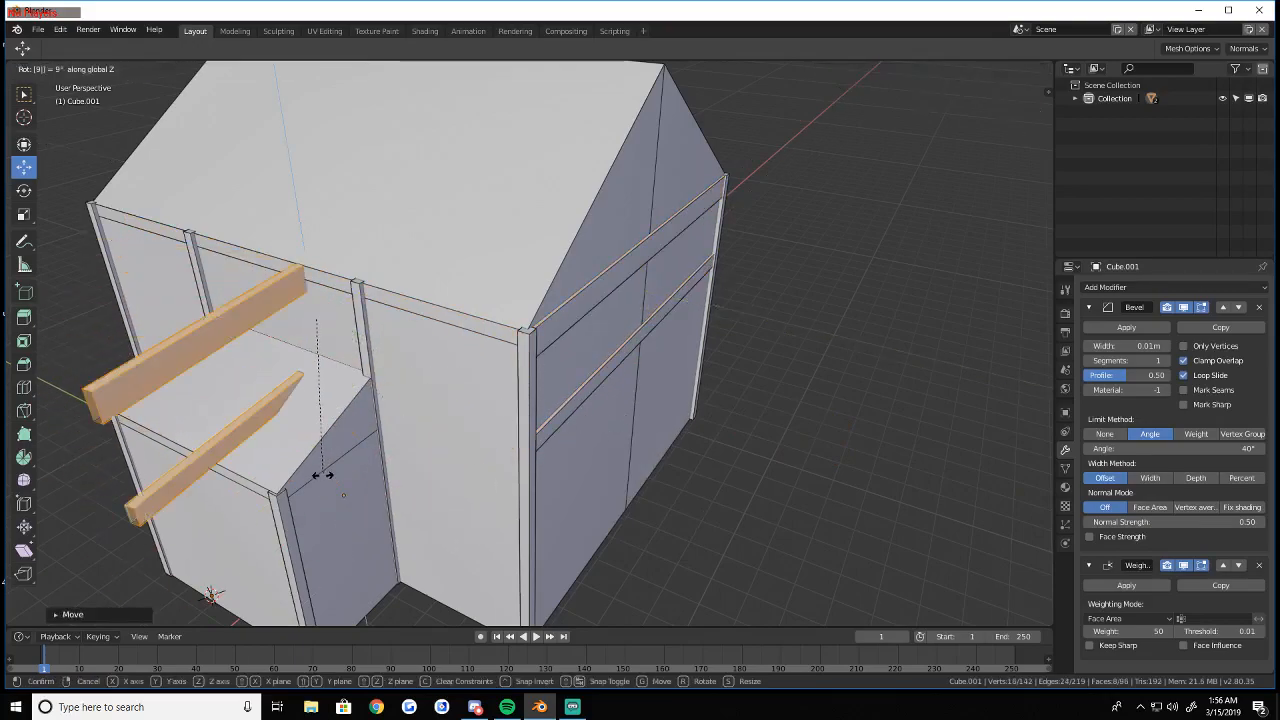
{"action": "key", "text": "Return"}
{"action": "key", "text": "g"}
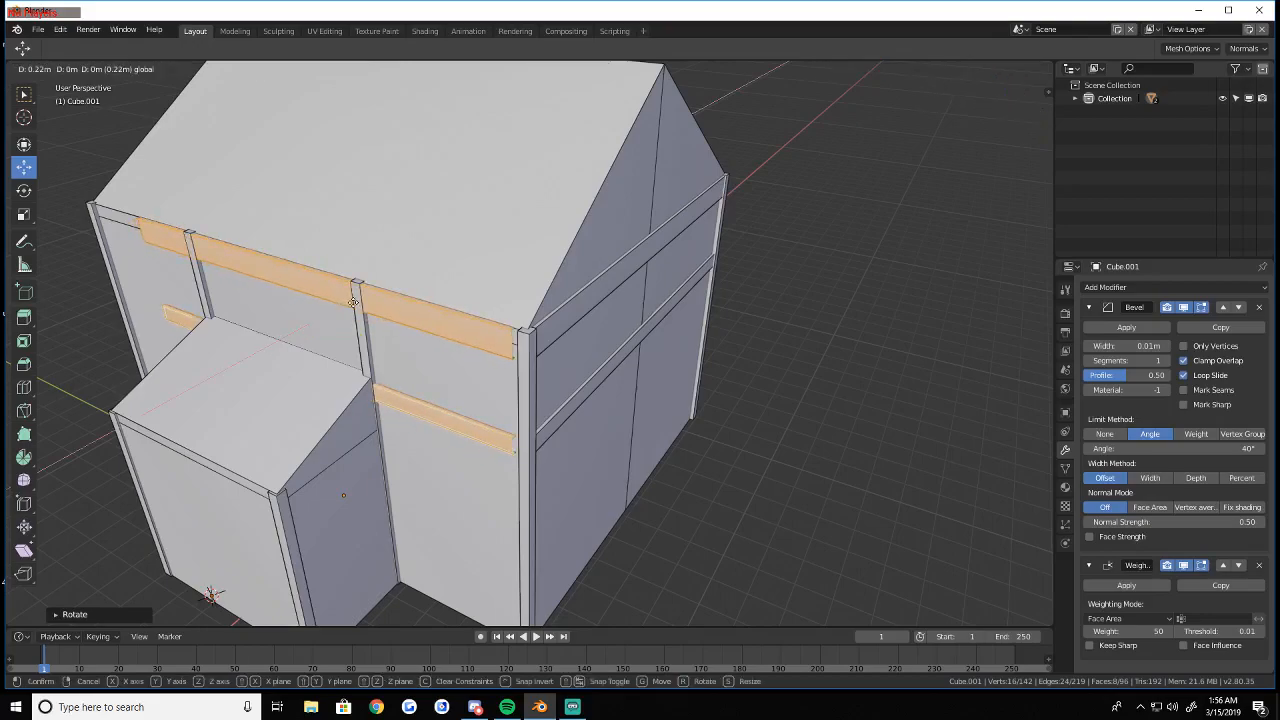
{"action": "left_click", "coordinate": [350, 292]}
Stretch both beams along Y until they span the side wall between the corner posts, and adjust their Y position slightly
{"action": "key", "text": "s"}
{"action": "key", "text": "y"}
{"action": "left_click", "coordinate": [895, 489]}
{"action": "key", "text": "shift+grave"}
{"action": "key", "text": "a"}
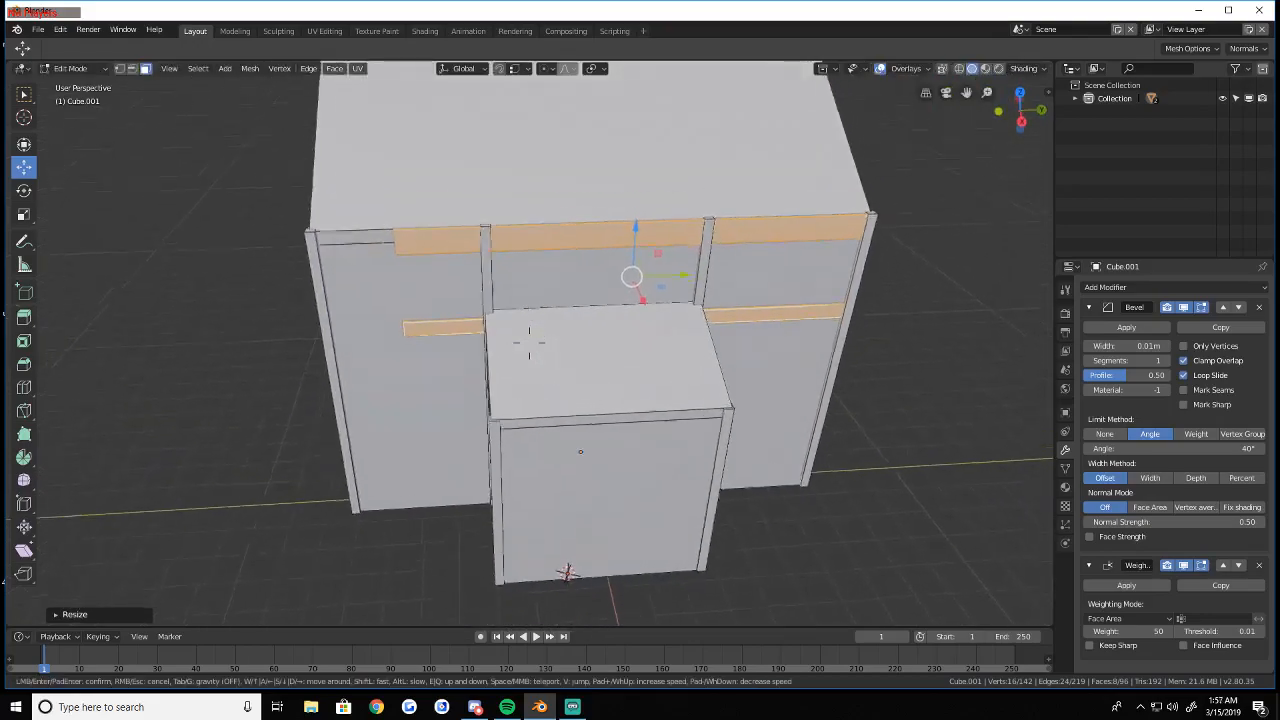
{"action": "key", "text": "w"}
{"action": "left_click", "coordinate": [529, 343]}
{"action": "left_click_drag", "start_coordinate": [687, 345], "coordinate": [617, 349]}
{"action": "left_click", "coordinate": [617, 349]}
{"action": "key", "text": "s"}
{"action": "key", "text": "y"}
{"action": "left_click", "coordinate": [871, 473]}
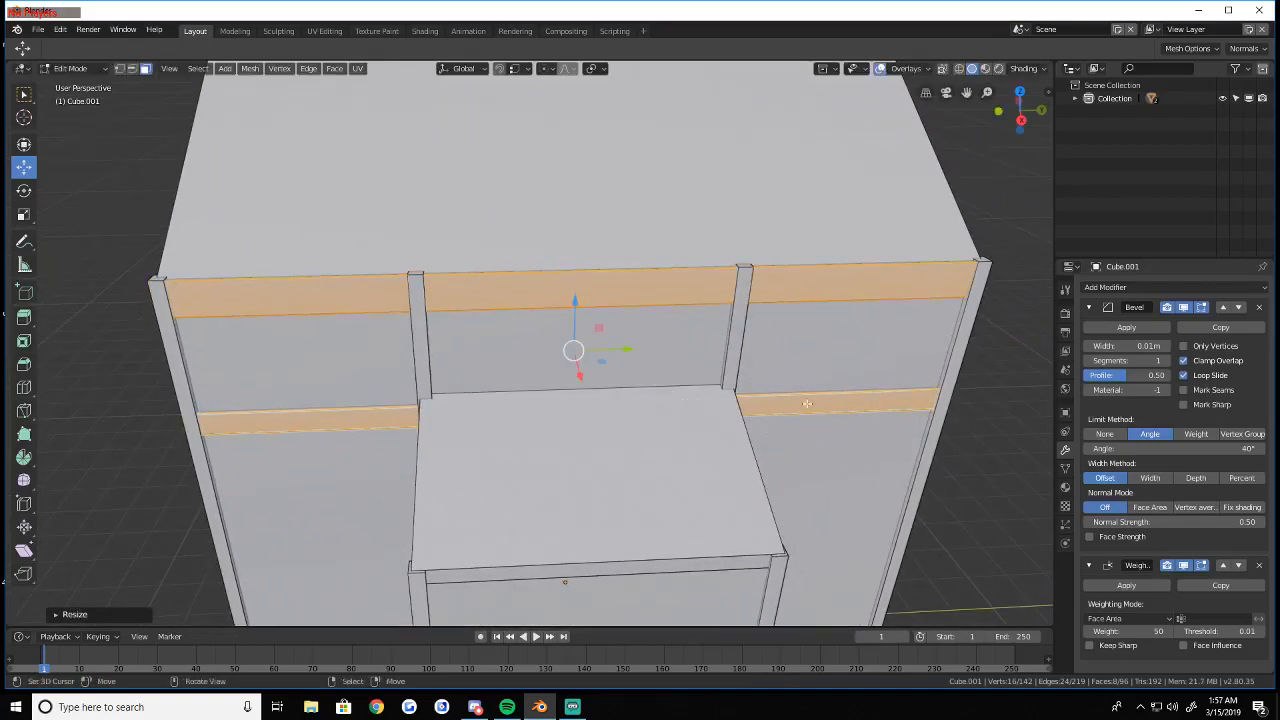
{"action": "left_click_drag", "start_coordinate": [624, 350], "coordinate": [628, 351]}
Select the lower beams on the side wall and both gable walls, raise them together about 0.3 m, and clear the selection
{"action": "key", "text": "shift+grave"}
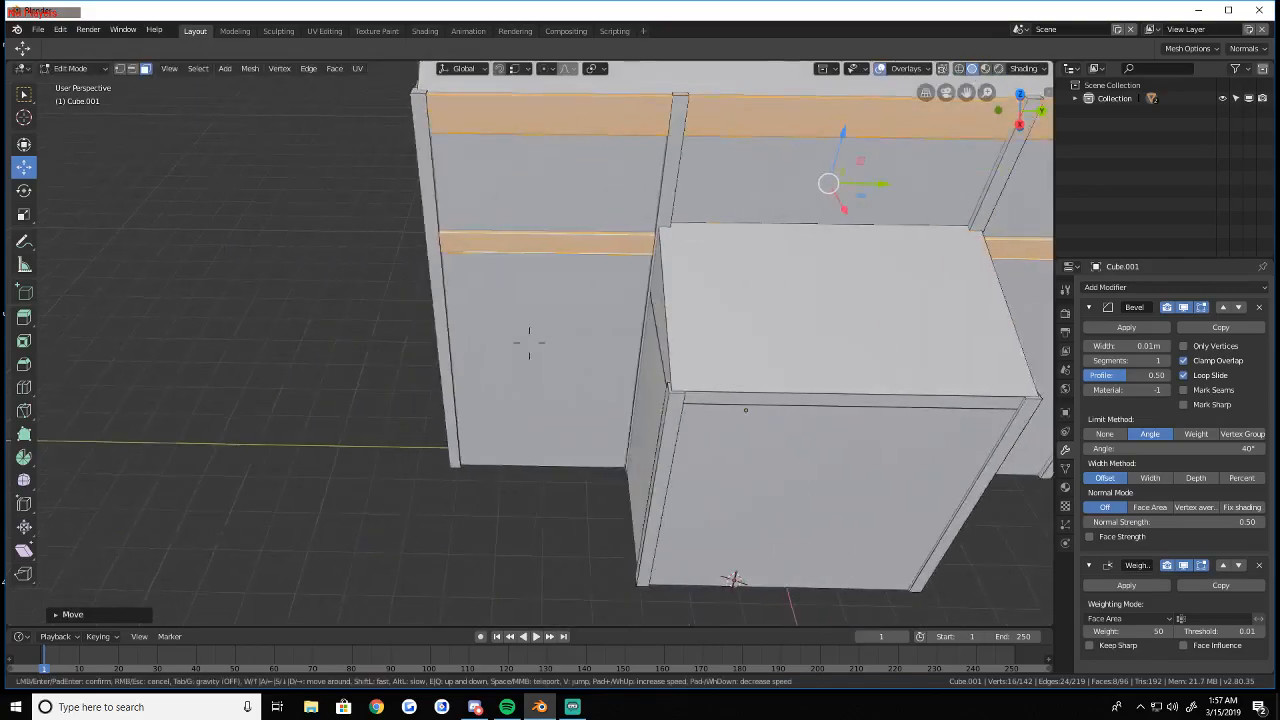
{"action": "key", "text": "a"}
{"action": "key", "text": "w"}
{"action": "key", "text": "s"}
{"action": "left_click", "coordinate": [529, 343]}
{"action": "key", "text": "a"}
{"action": "key", "text": "alt+a"}
{"action": "key", "text": "l"}
{"action": "key", "text": "l"}
{"action": "key", "text": "shift+grave"}
{"action": "key", "text": "w"}
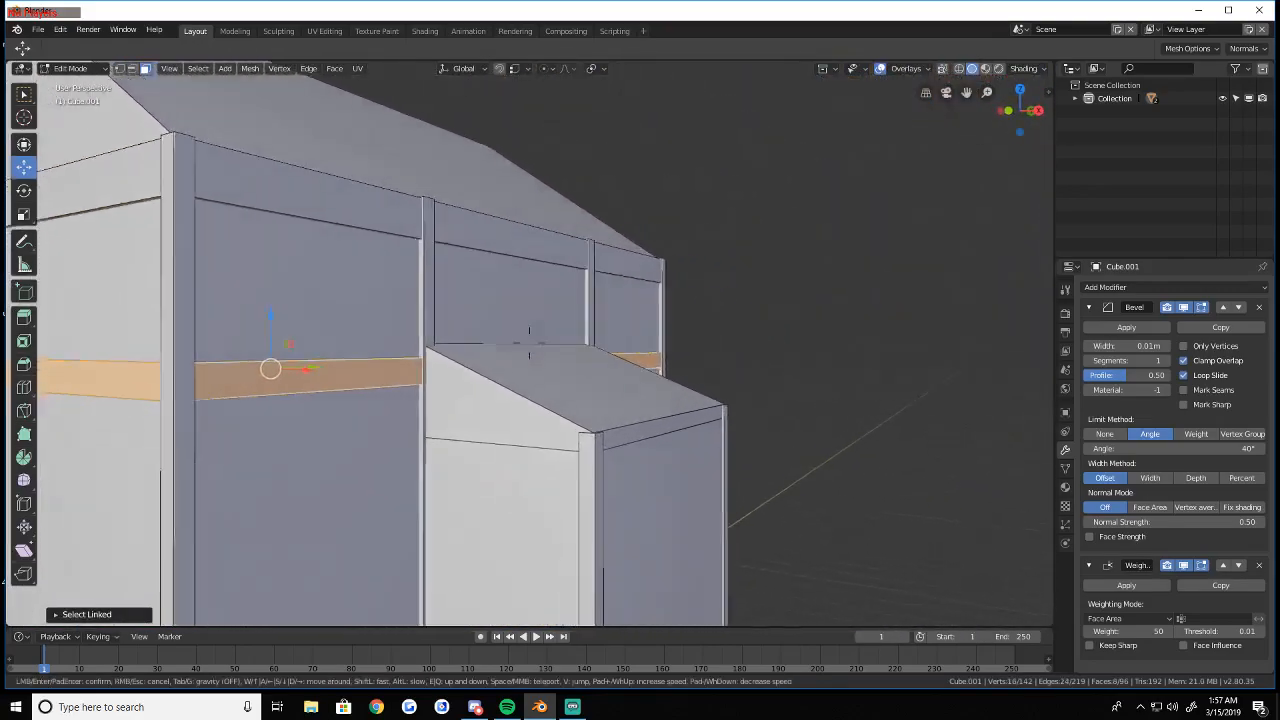
{"action": "key", "text": "w"}
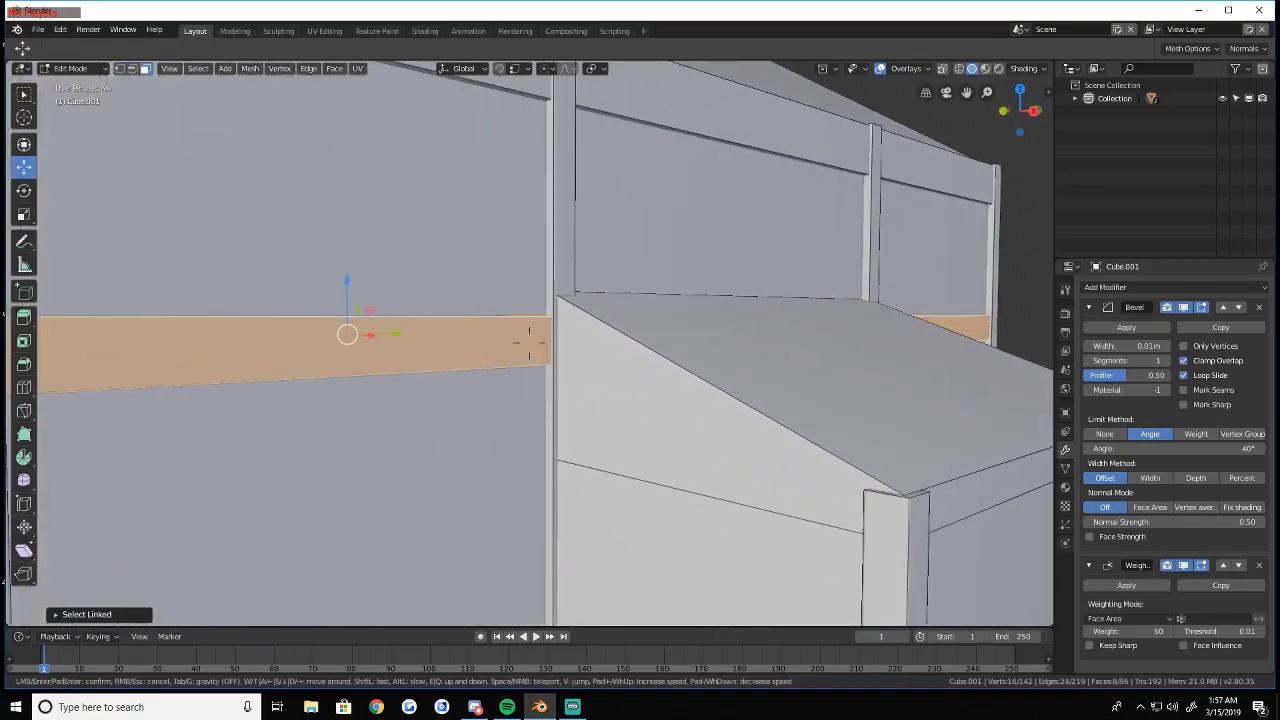
{"action": "left_click", "coordinate": [529, 343]}
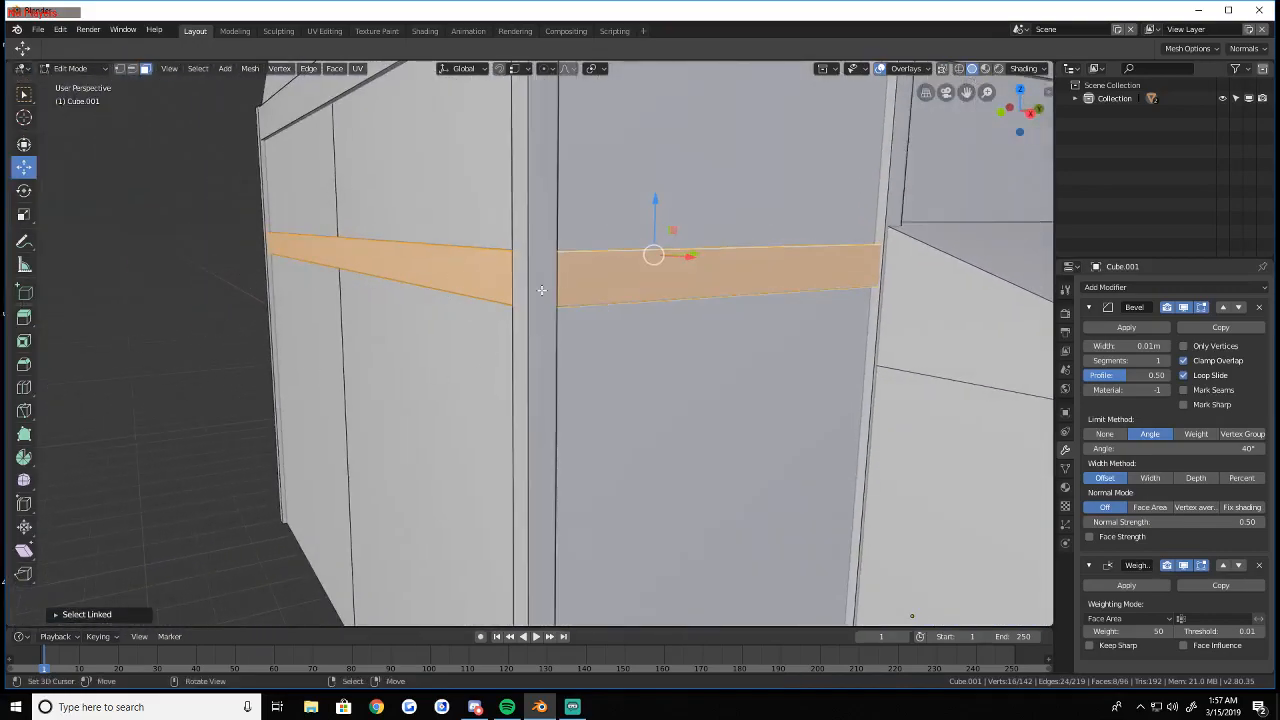
{"action": "key", "text": "shift+grave"}
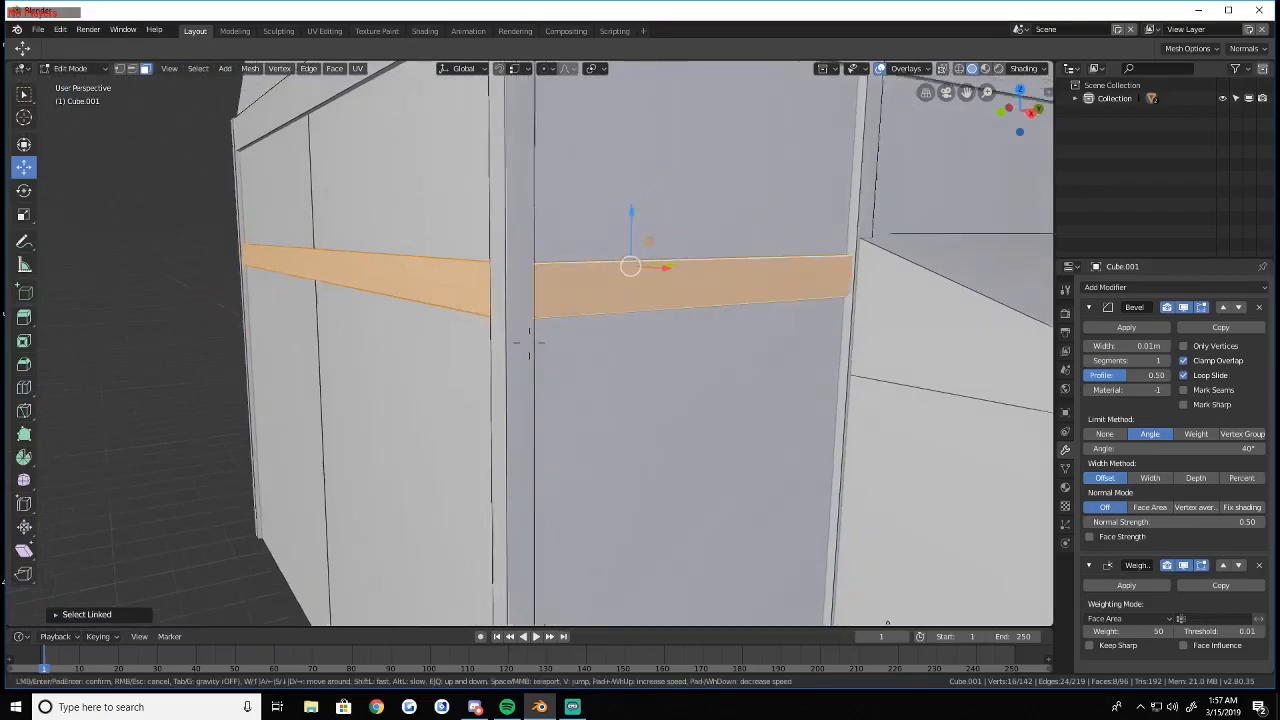
{"action": "key", "text": "w"}
{"action": "key", "text": "Escape"}
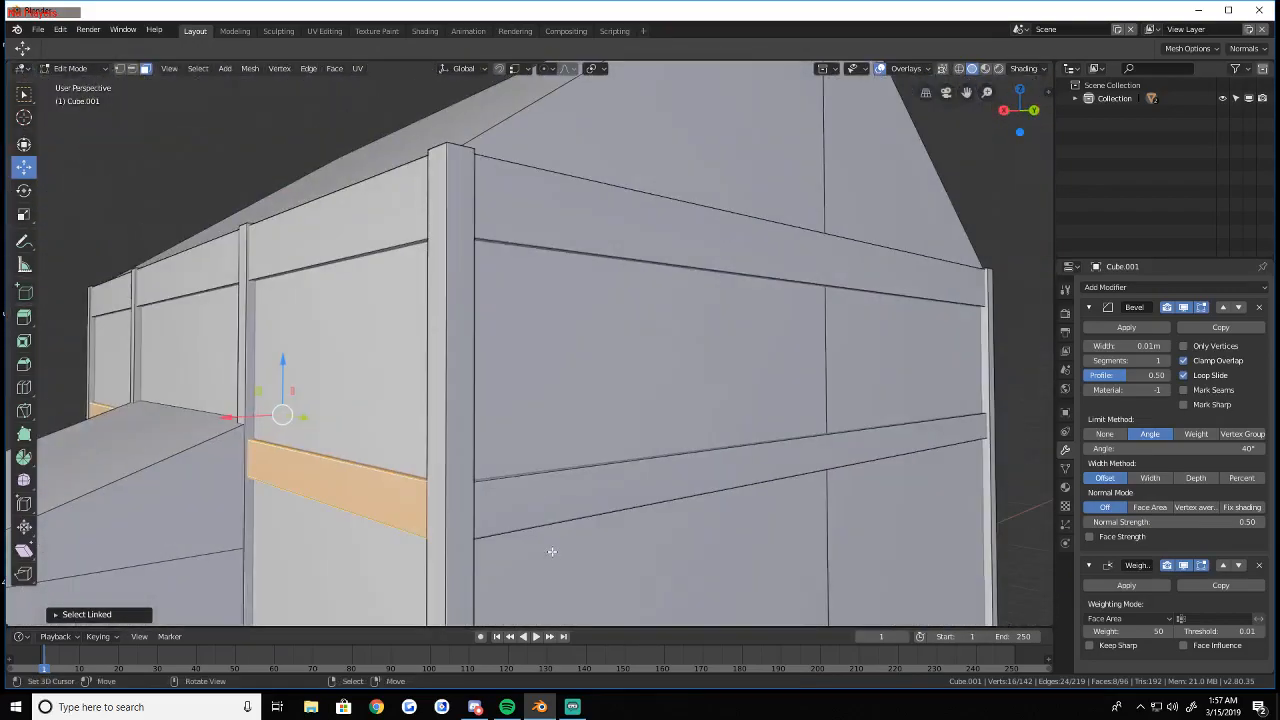
{"action": "key", "text": "l"}
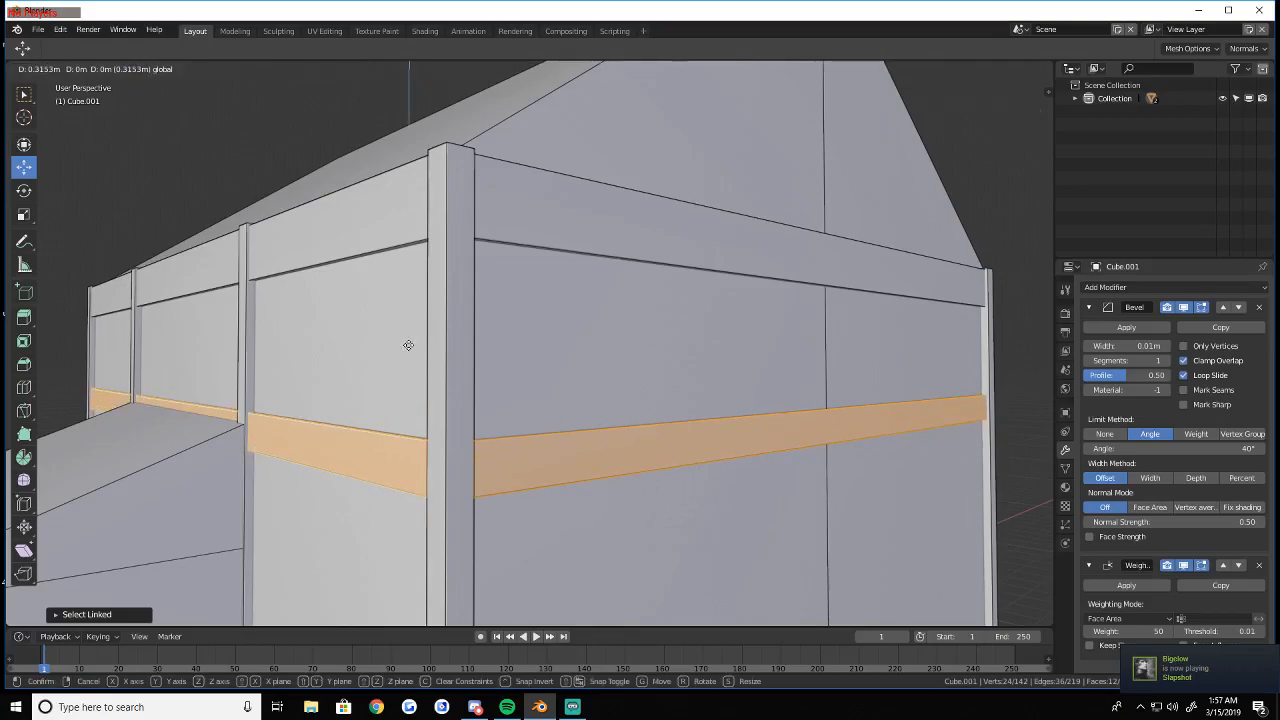
{"action": "key", "text": "a"}
{"action": "key", "text": "a"}
Examine how the raised lower beams meet the posts and the annex roof
{"action": "key", "text": "shift+grave"}
{"action": "key", "text": "w"}
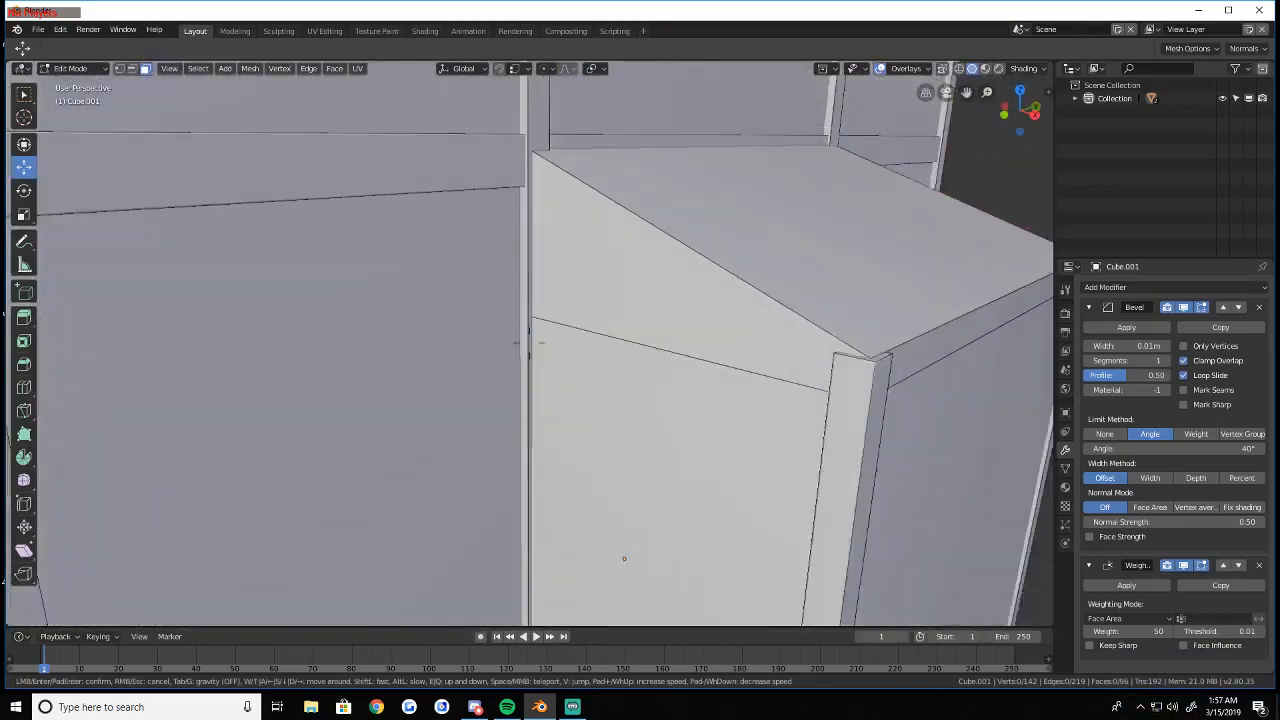
{"action": "left_click", "coordinate": [530, 343]}
{"action": "key", "text": "l"}
{"action": "key", "text": "a"}
{"action": "key", "text": "a"}
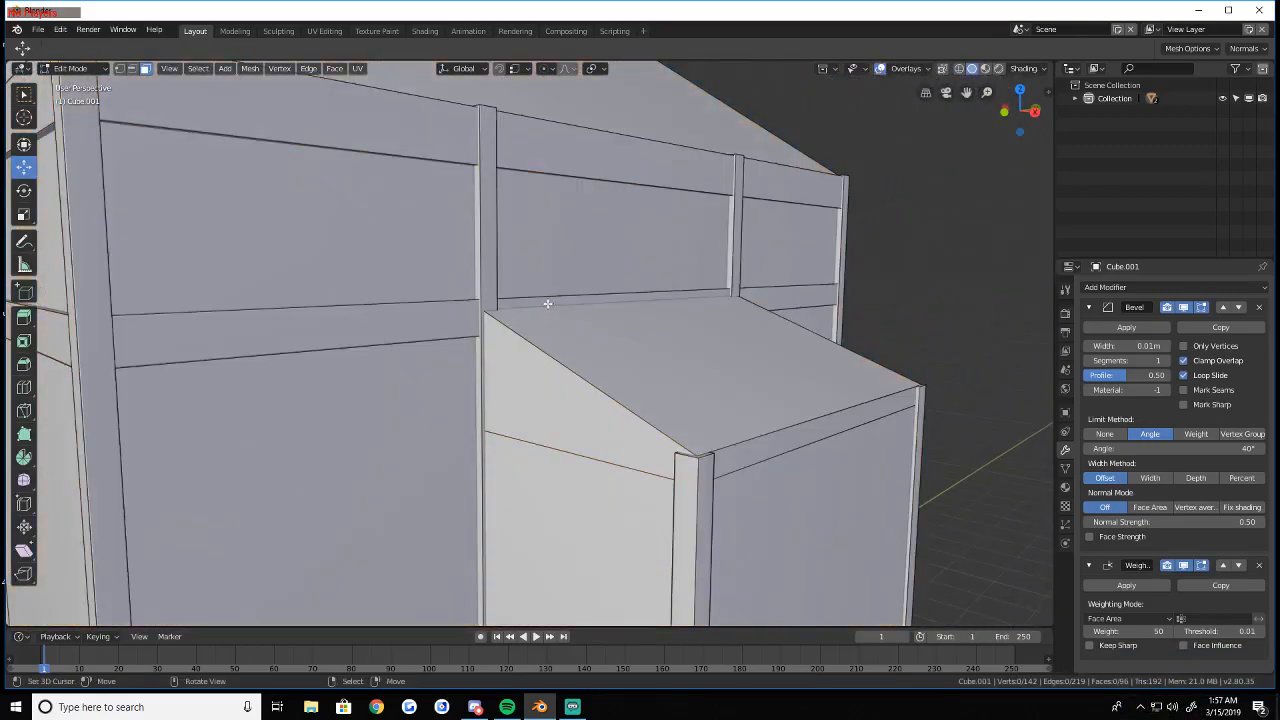
{"action": "key", "text": "a"}
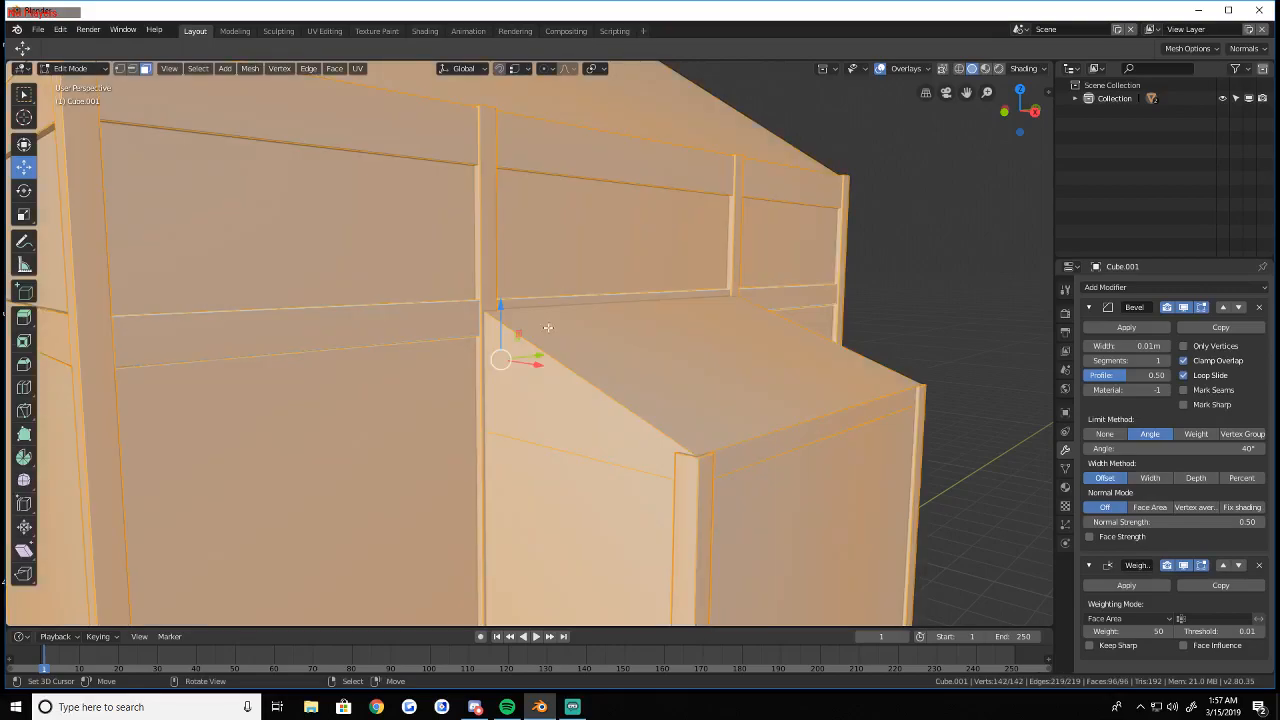
{"action": "left_click", "coordinate": [539, 313]}
{"action": "key", "text": "a"}
{"action": "key", "text": "shift+grave"}
{"action": "key", "text": "s"}
{"action": "key", "text": "w"}
{"action": "key", "text": "s"}
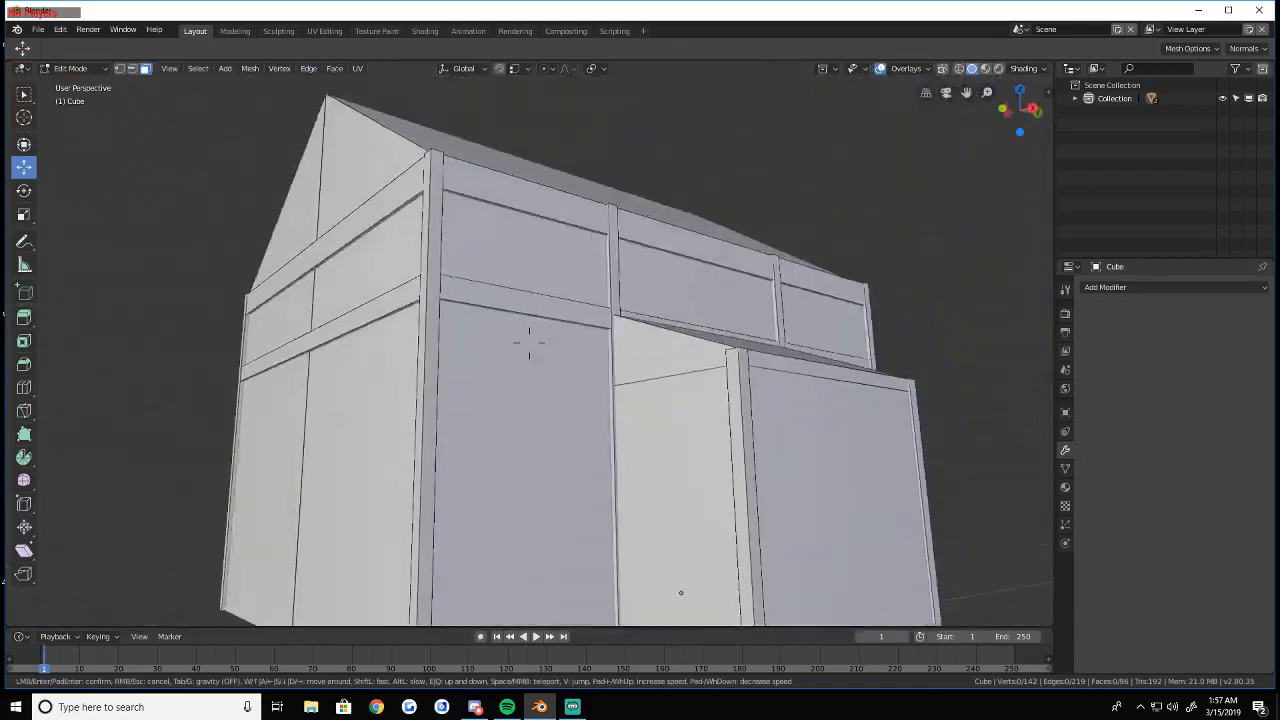
{"action": "key", "text": "w"}
{"action": "right_click", "coordinate": [528, 329]}
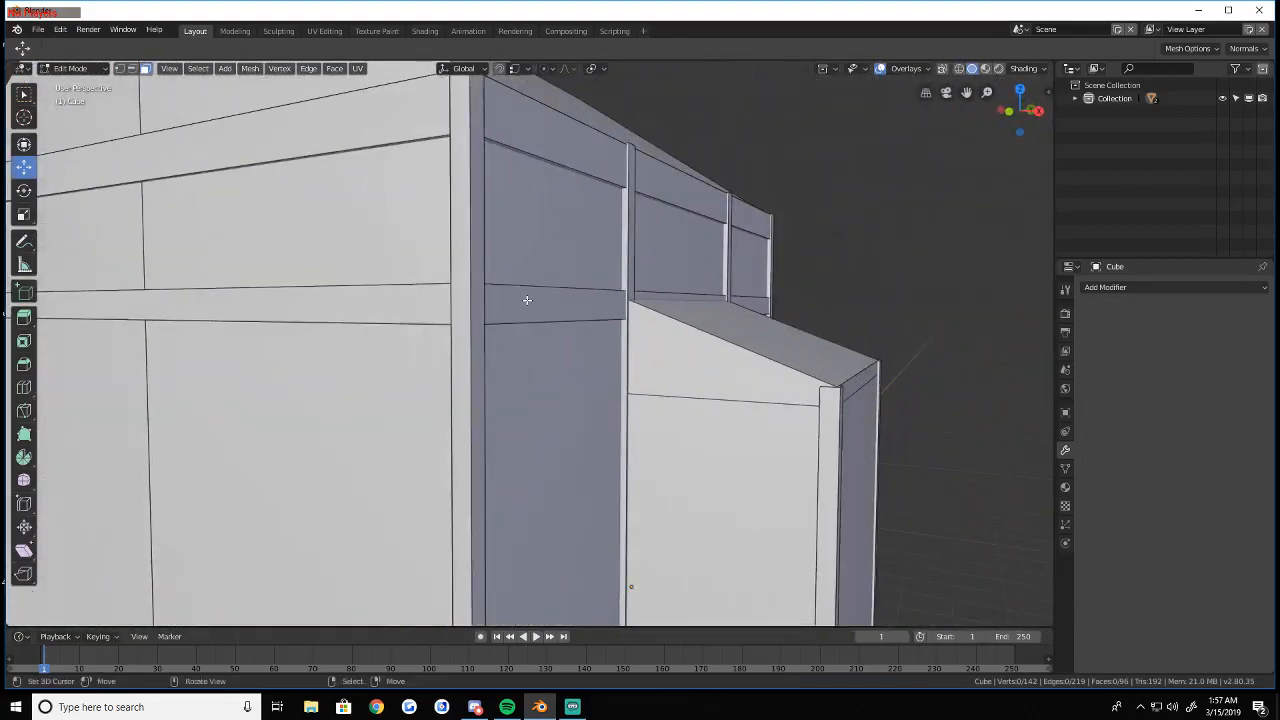
{"action": "key", "text": "l"}
{"action": "key", "text": "a"}
{"action": "key", "text": "alt+a"}
{"action": "key", "text": "l"}
{"action": "key", "text": "alt+a"}
{"action": "key", "text": "shift+grave"}
{"action": "key", "text": "e"}
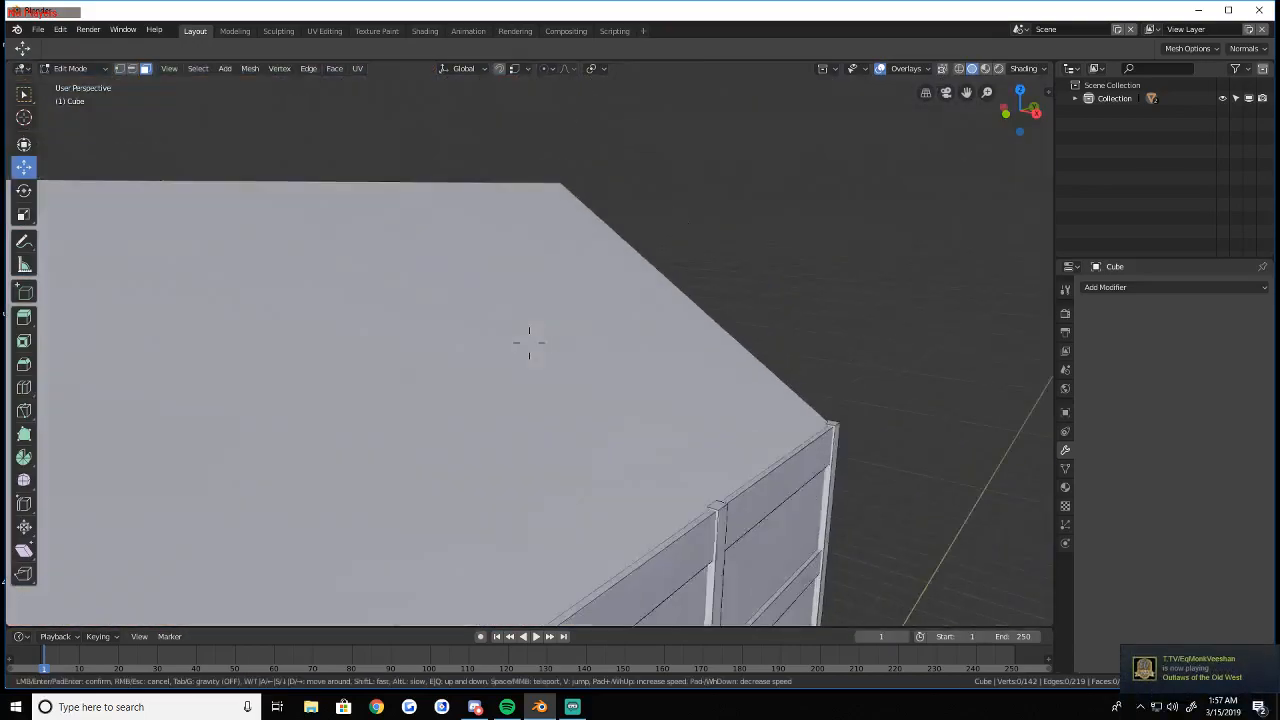
{"action": "key", "text": "s"}
{"action": "key", "text": "w"}
{"action": "left_click", "coordinate": [529, 342]}
{"action": "key", "text": "l"}
{"action": "key", "text": "alt+a"}
{"action": "key", "text": "l"}
{"action": "key", "text": "alt+a"}
Duplicate the lower beam of the annex-side wall just over 11.4 m along negative X onto the opposite side wall
{"action": "key", "text": "shift+z"}
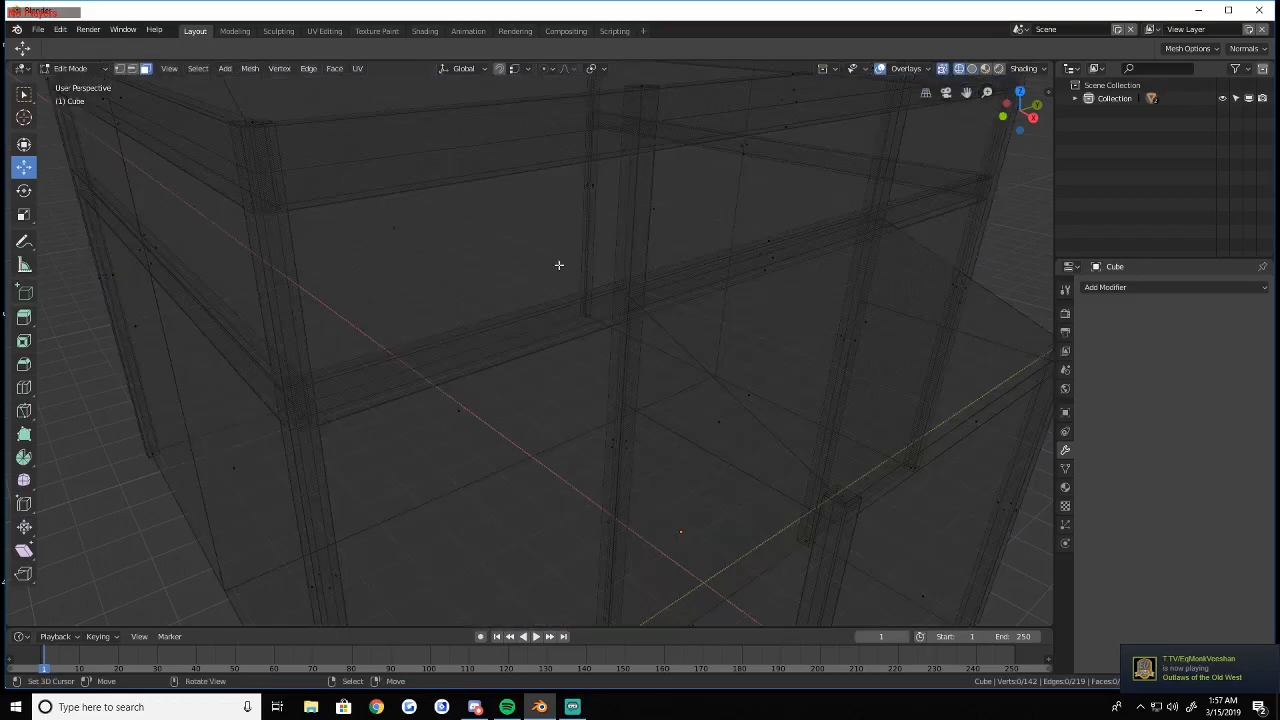
{"action": "key", "text": "shift+z"}
{"action": "key", "text": "shift+z"}
{"action": "key", "text": "l"}
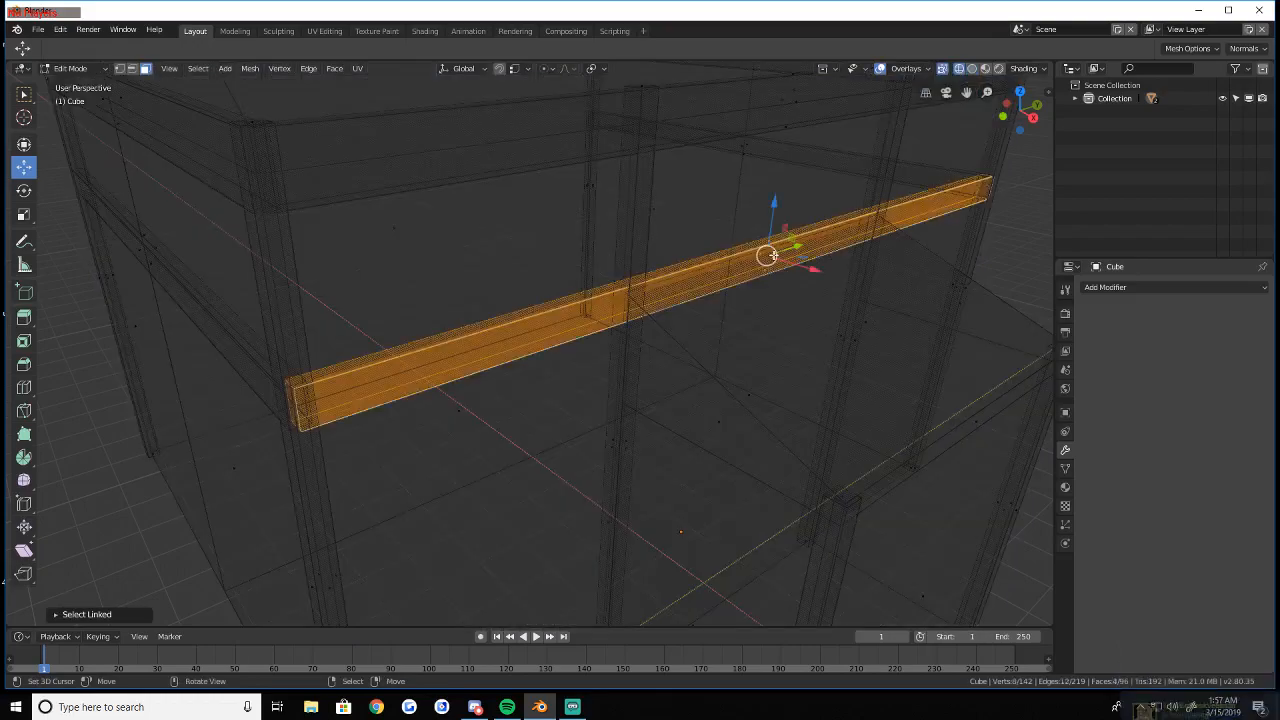
{"action": "key", "text": "shift+z"}
{"action": "key", "text": "shift+grave"}
{"action": "key", "text": "w"}
{"action": "key", "text": "a"}
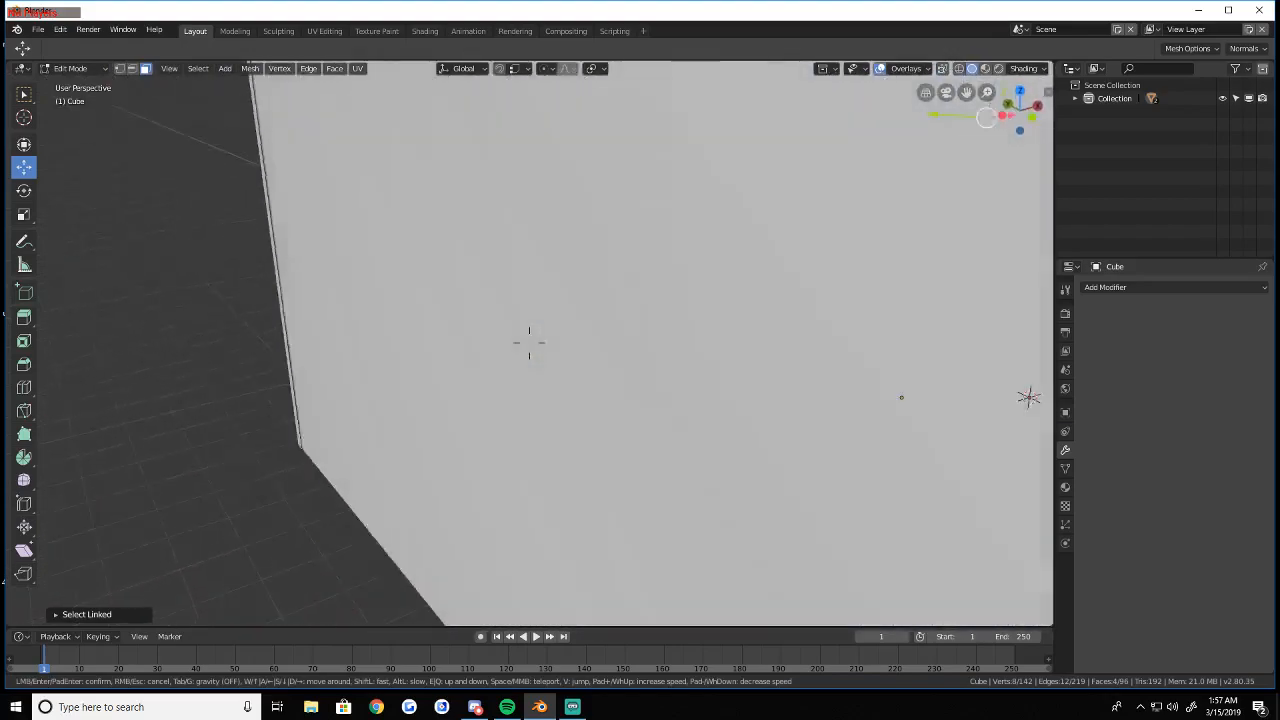
{"action": "key", "text": "s"}
{"action": "left_click", "coordinate": [833, 240]}
{"action": "key", "text": "shift+d"}
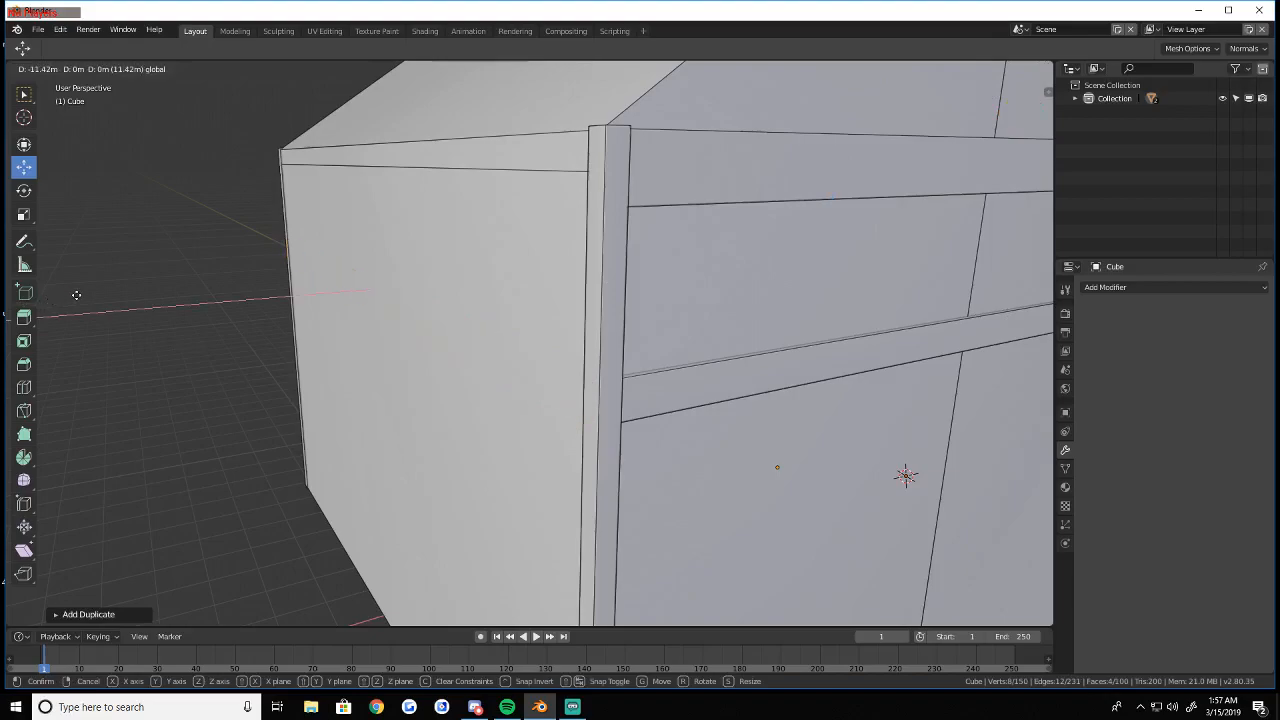
{"action": "left_click", "coordinate": [41, 322]}
{"action": "key", "text": "a"}
{"action": "key", "text": "a"}
{"action": "key", "text": "l"}
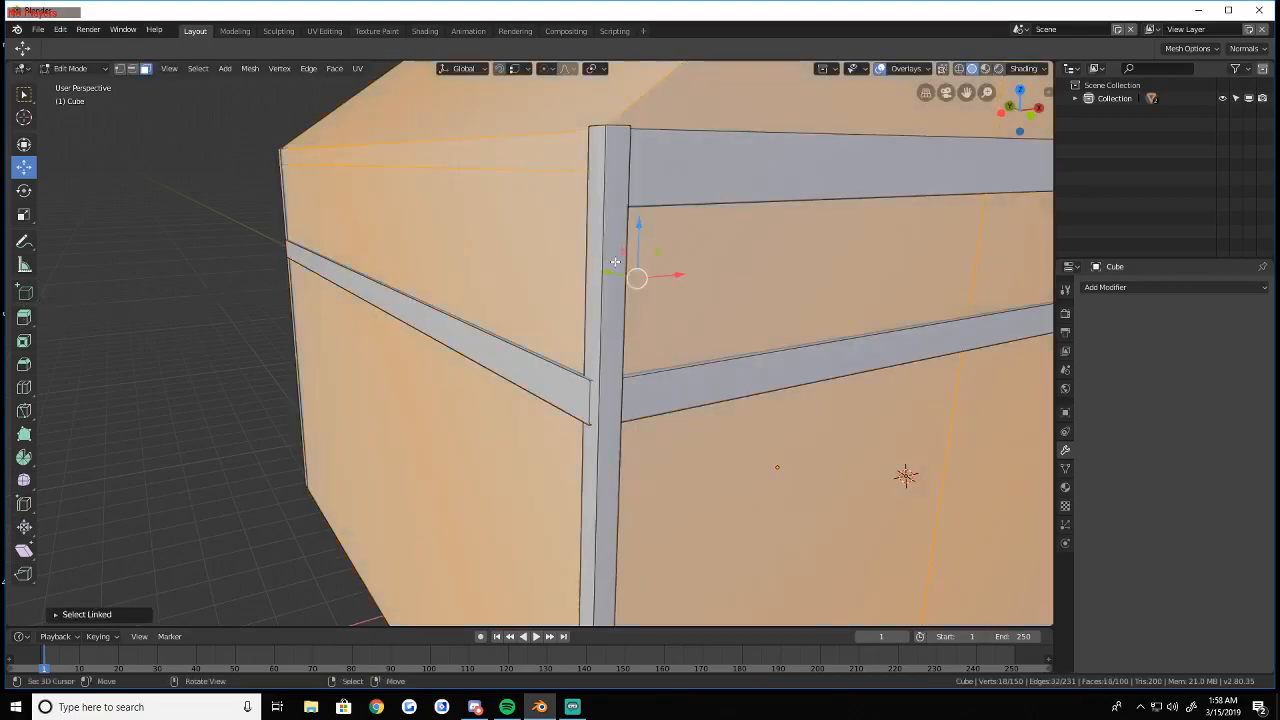
{"action": "key", "text": "a"}
{"action": "key", "text": "a"}
{"action": "key", "text": "a"}
Try subdividing a corner post on the side wall opposite the annex, and undo the subdivision
{"action": "middle_click_drag", "start_coordinate": [634, 277], "coordinate": [530, 343]}
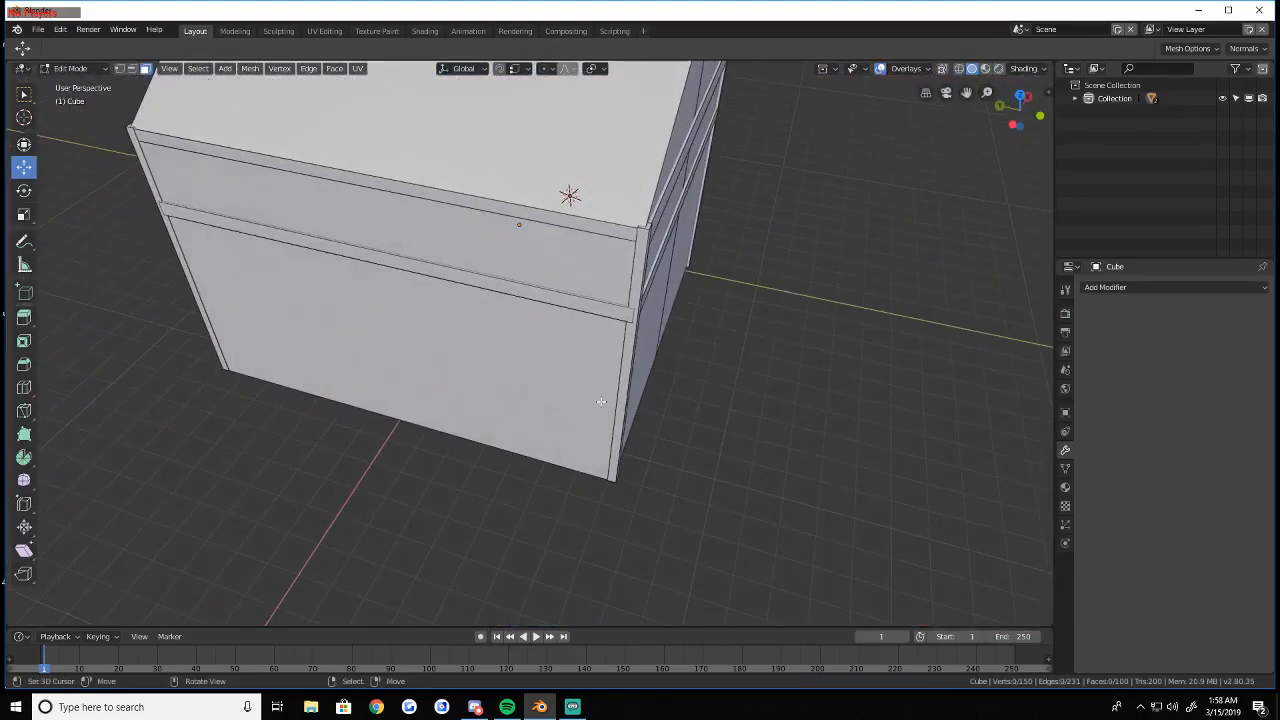
{"action": "left_click", "coordinate": [625, 387]}
{"action": "right_click", "coordinate": [625, 387], "text": "alt"}
{"action": "middle_click_drag", "start_coordinate": [583, 255], "coordinate": [534, 346]}
{"action": "scroll", "coordinate": [540, 346], "scroll_direction": "up", "scroll_amount": 2}
{"action": "key", "text": "w"}
{"action": "left_click", "coordinate": [543, 346]}
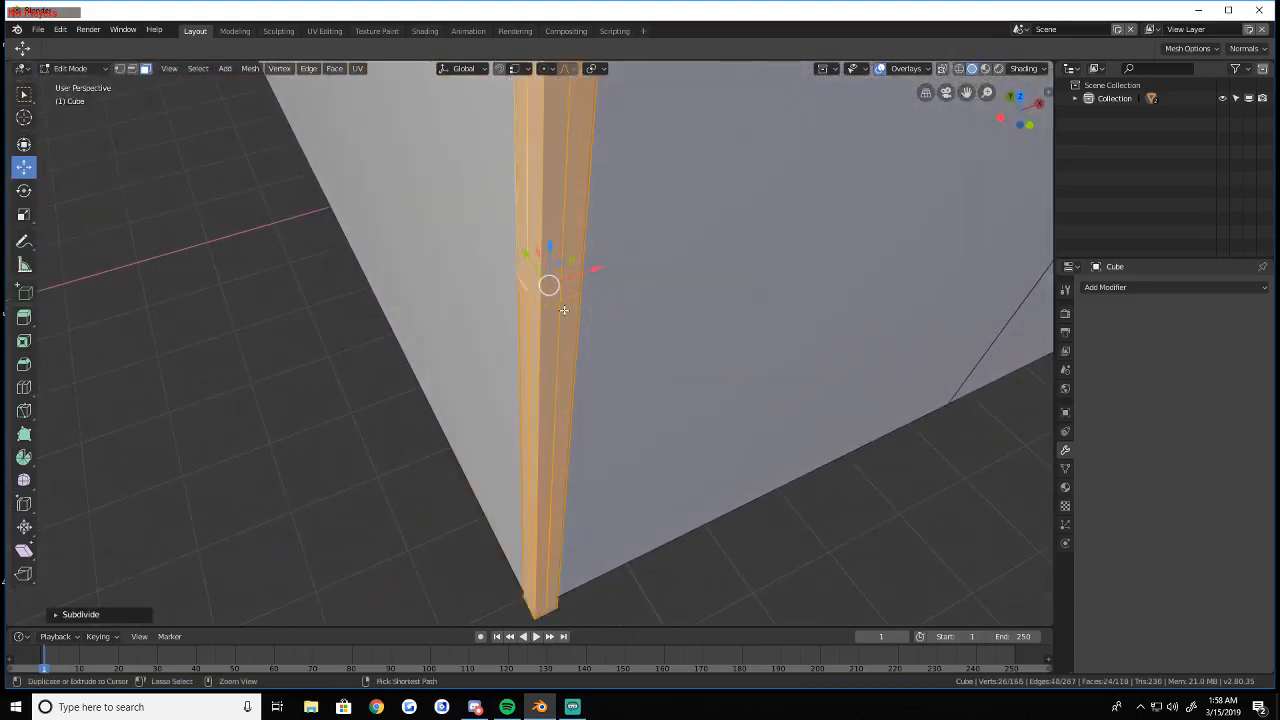
{"action": "key", "text": "ctrl+z"}
Select both corner posts of the side wall opposite the annex and shift them slightly along X
{"action": "key", "text": "shift+grave"}
{"action": "key", "text": "alt+z"}
{"action": "key", "text": "w"}
{"action": "key", "text": "s"}
{"action": "left_click", "coordinate": [550, 343]}
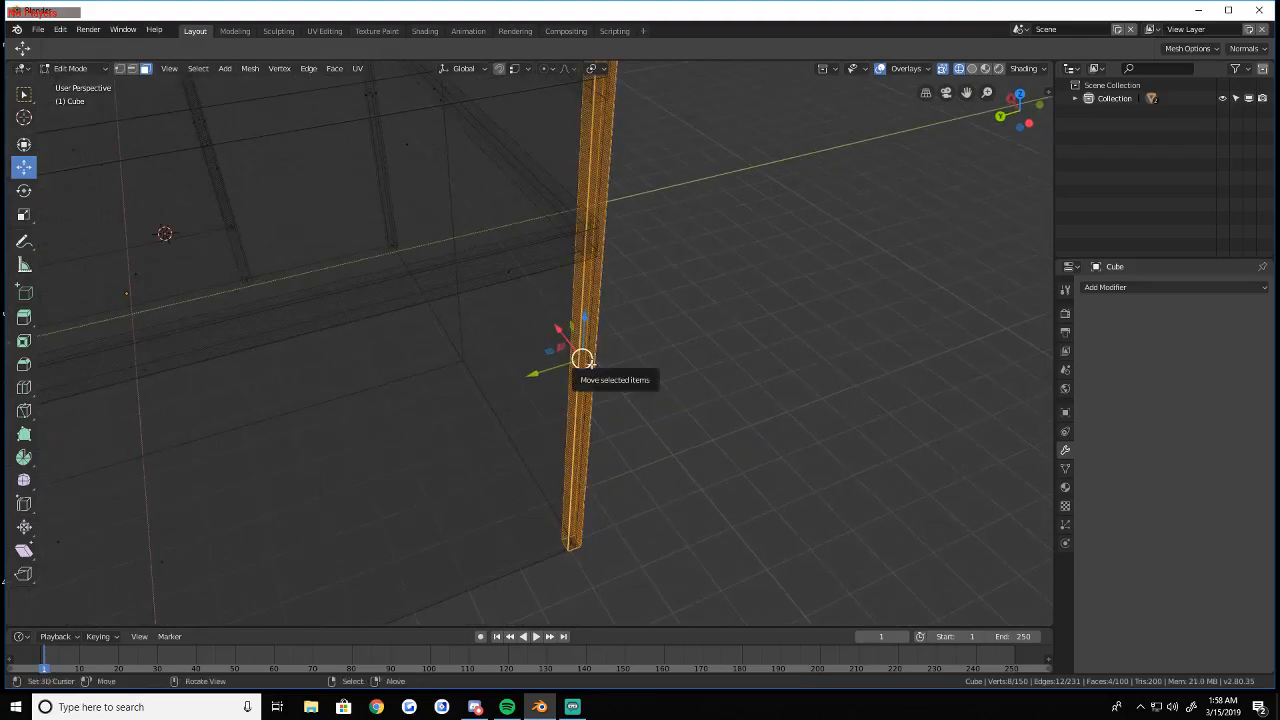
{"action": "key", "text": "l"}
{"action": "key", "text": "shift+grave"}
{"action": "key", "text": "s"}
{"action": "key", "text": "w"}
{"action": "left_click", "coordinate": [565, 375]}
{"action": "key", "text": "shift+z"}
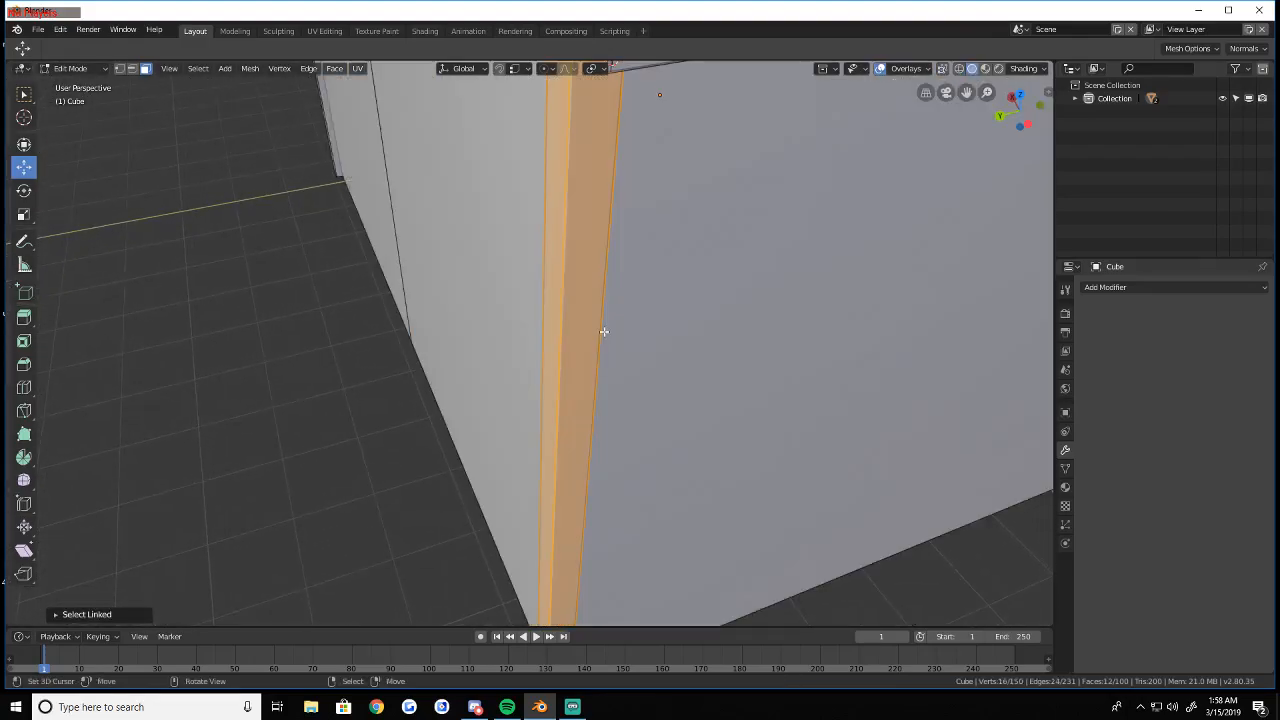
{"action": "key", "text": "shift+grave"}
{"action": "key", "text": "s"}
{"action": "key", "text": "w"}
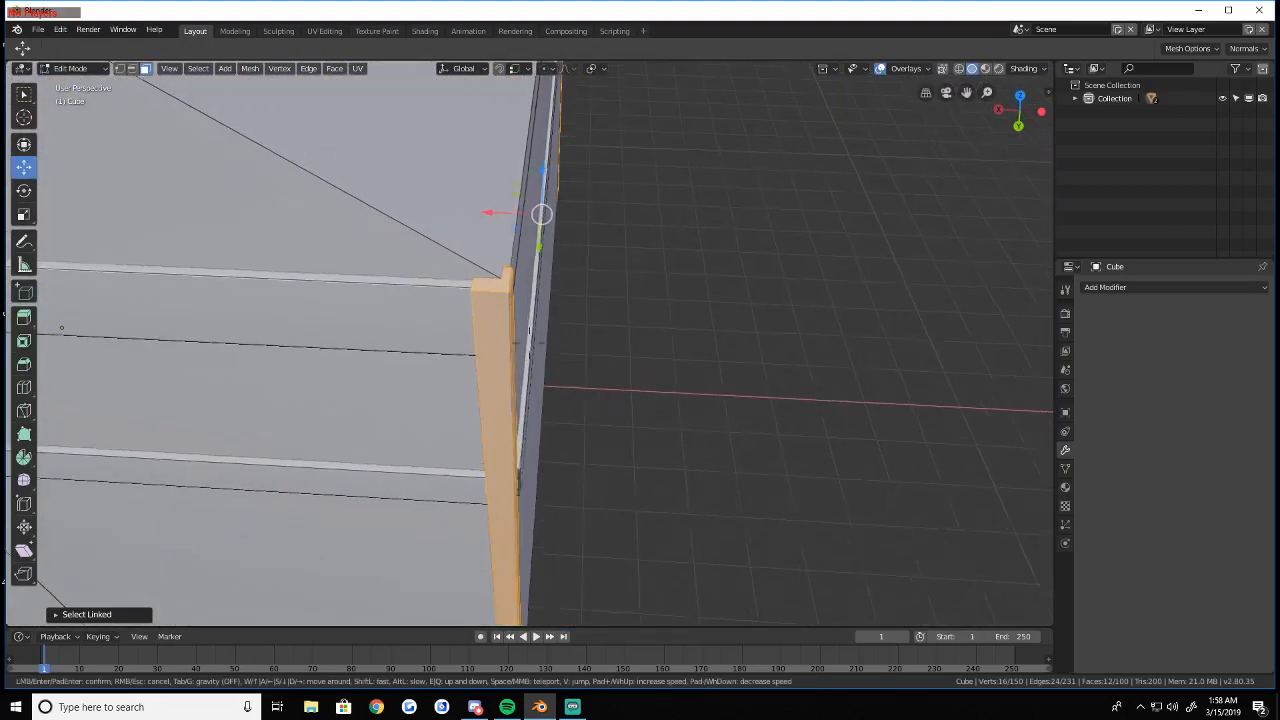
{"action": "left_click", "coordinate": [498, 190]}
{"action": "left_click_drag", "start_coordinate": [482, 209], "coordinate": [477, 210]}
Clear the selection and inspect the posts and beams around the house
{"action": "key", "text": "shift+grave"}
{"action": "key", "text": "w"}
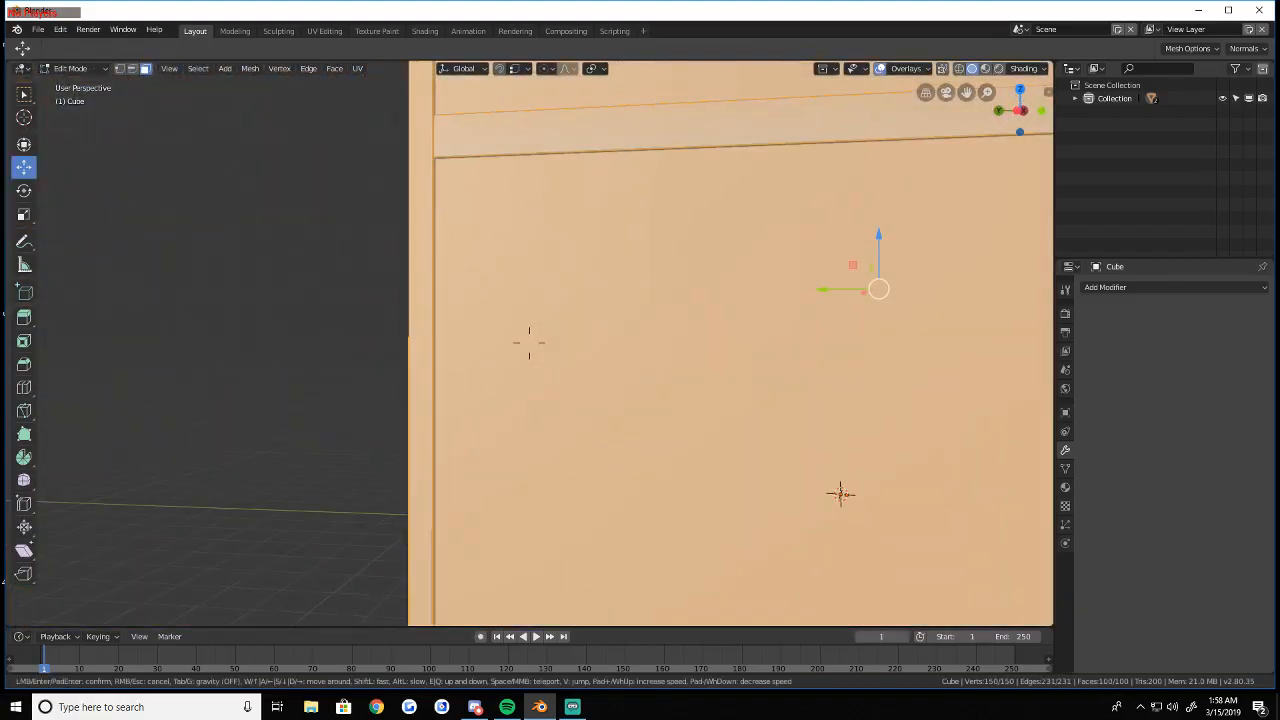
{"action": "left_click", "coordinate": [529, 342]}
{"action": "key", "text": "alt+a"}
{"action": "key", "text": "shift+grave"}
{"action": "key", "text": "s"}
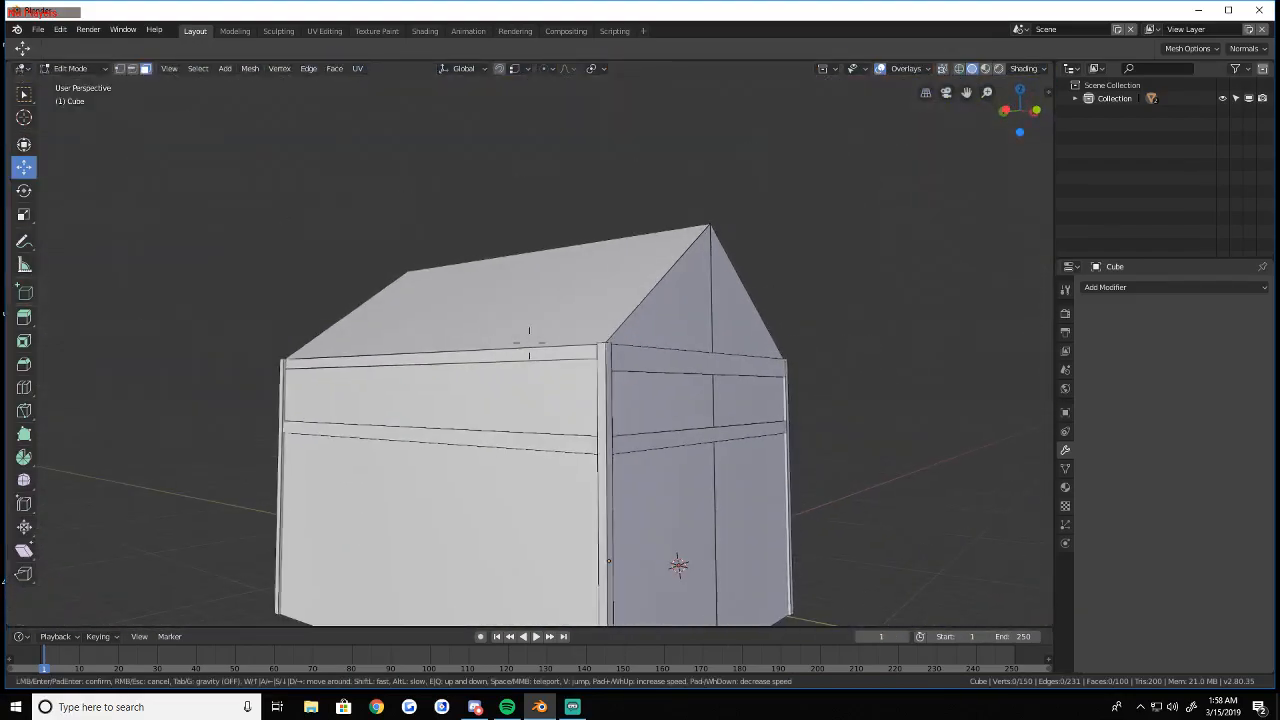
{"action": "key", "text": "w"}
{"action": "key", "text": "d"}
{"action": "left_click", "coordinate": [529, 342]}
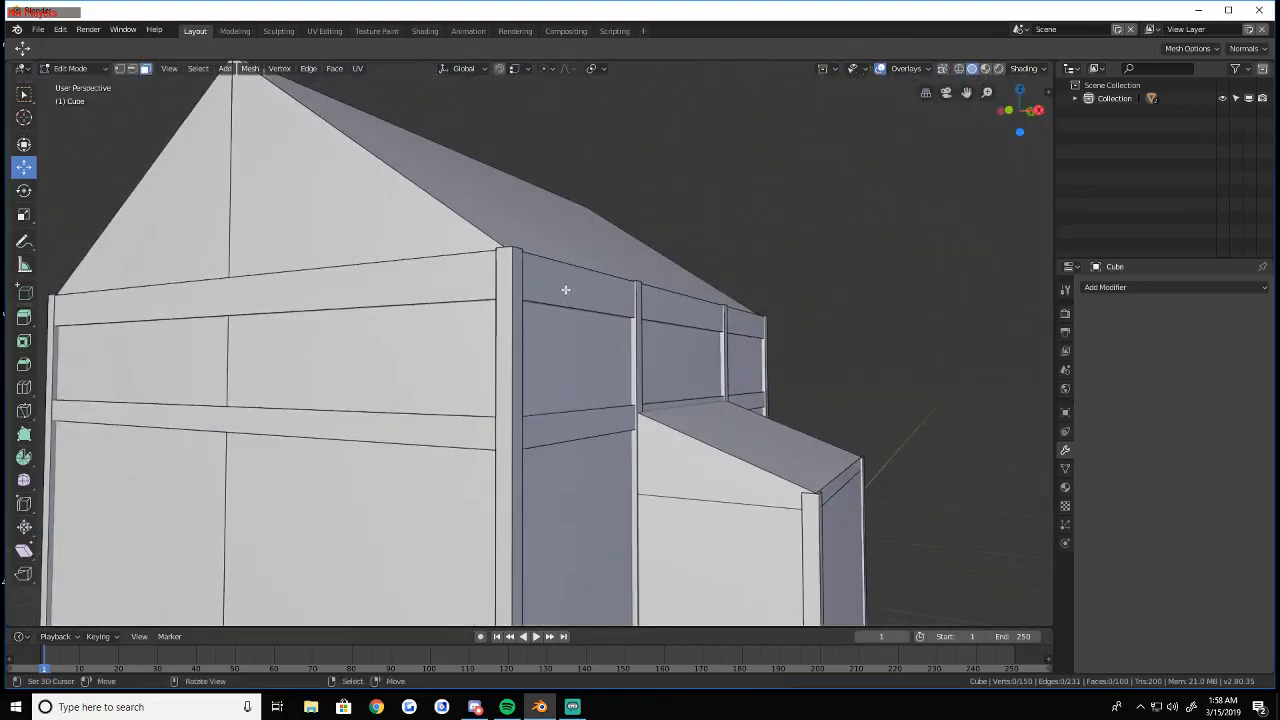
Duplicate the upper beam of the annex-side wall about 11.5 m along negative X onto the opposite side wall
{"action": "key", "text": "l"}
{"action": "key", "text": "alt+a"}
{"action": "right_click", "coordinate": [695, 312]}
{"action": "key", "text": "l"}
{"action": "key", "text": "z"}
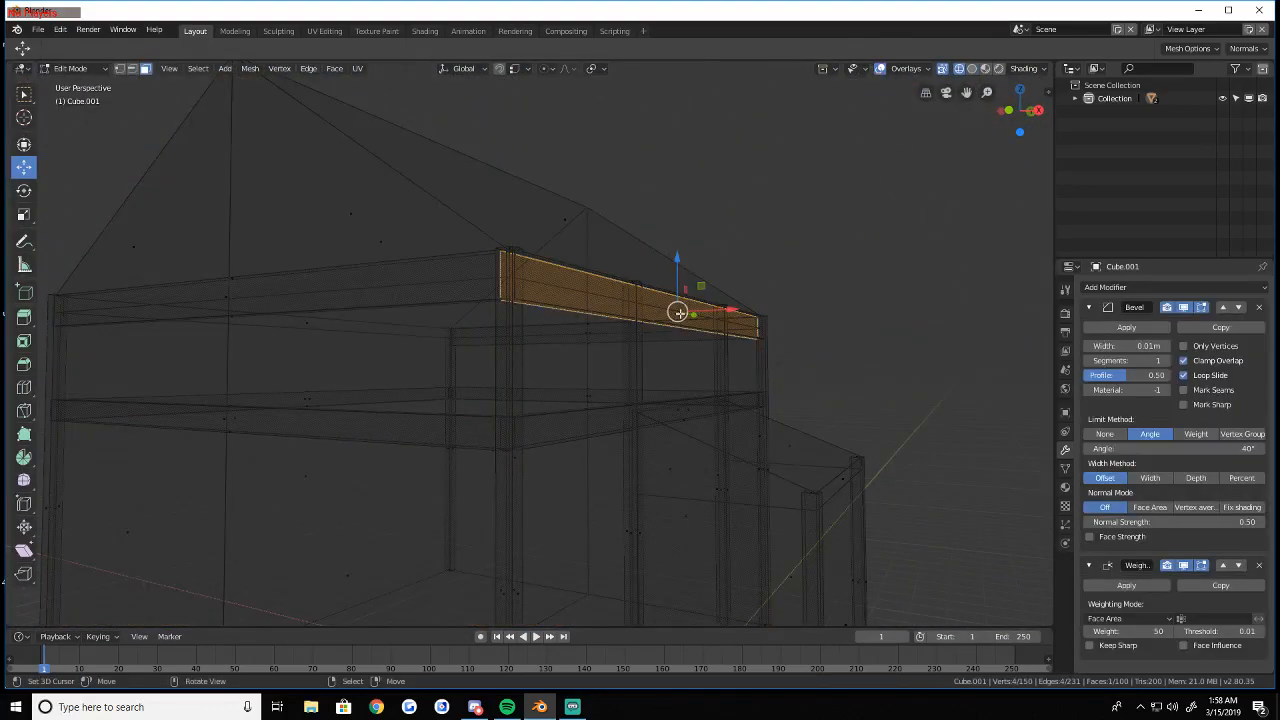
{"action": "key", "text": "l"}
{"action": "key", "text": "z"}
{"action": "key", "text": "shift+grave"}
{"action": "key", "text": "w"}
{"action": "key", "text": "s"}
{"action": "left_click", "coordinate": [529, 342]}
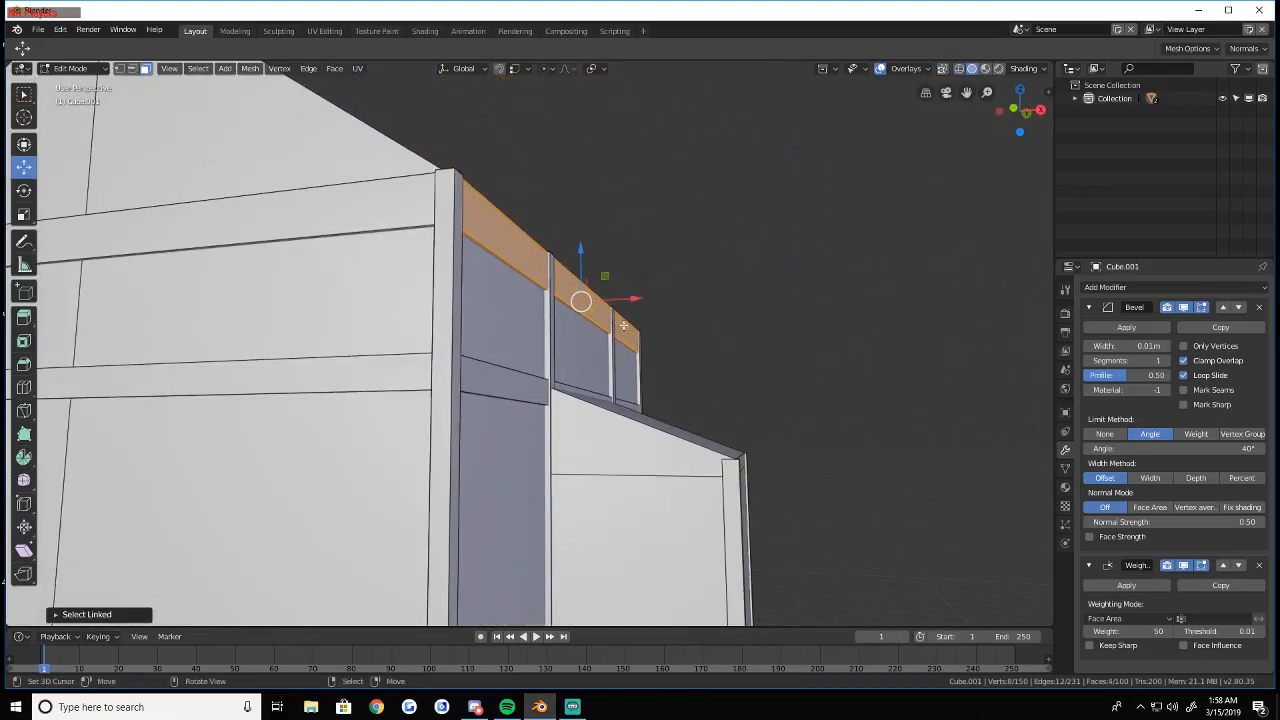
{"action": "key", "text": "ctrl+z"}
{"action": "key", "text": "shift+z"}
{"action": "key", "text": "shift+z"}
{"action": "key", "text": "shift+grave"}
{"action": "key", "text": "a"}
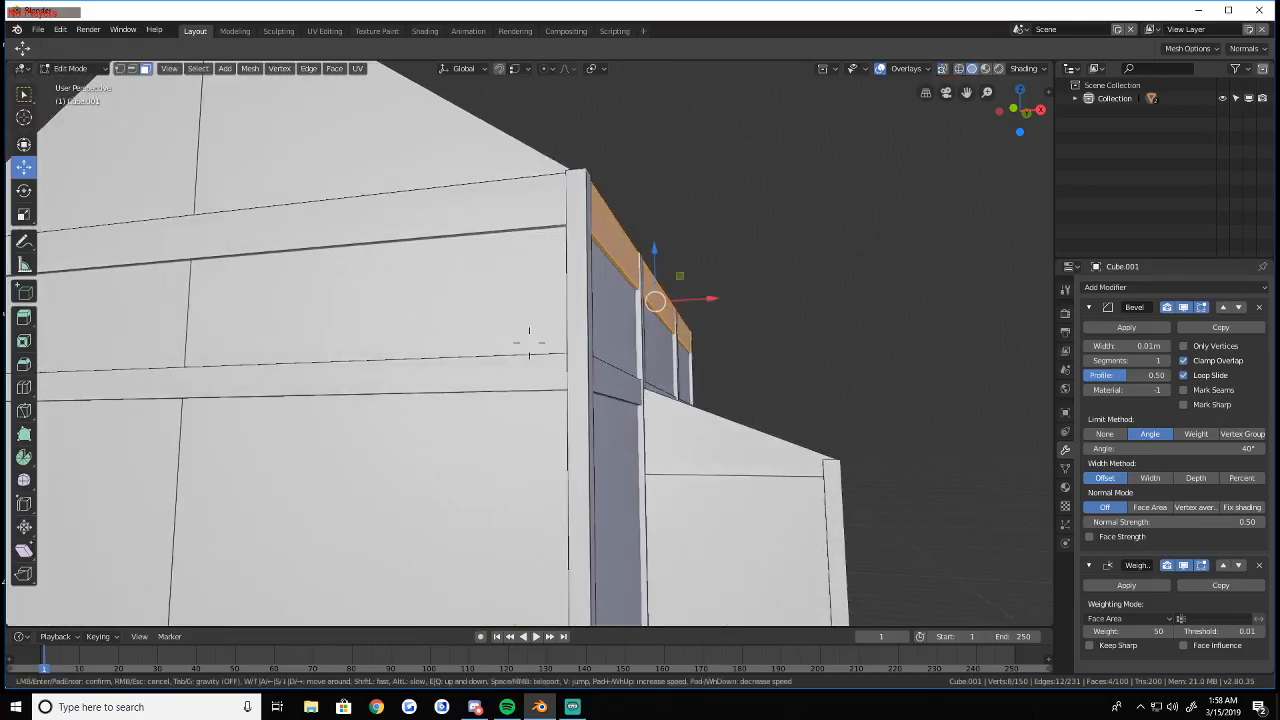
{"action": "key", "text": "w"}
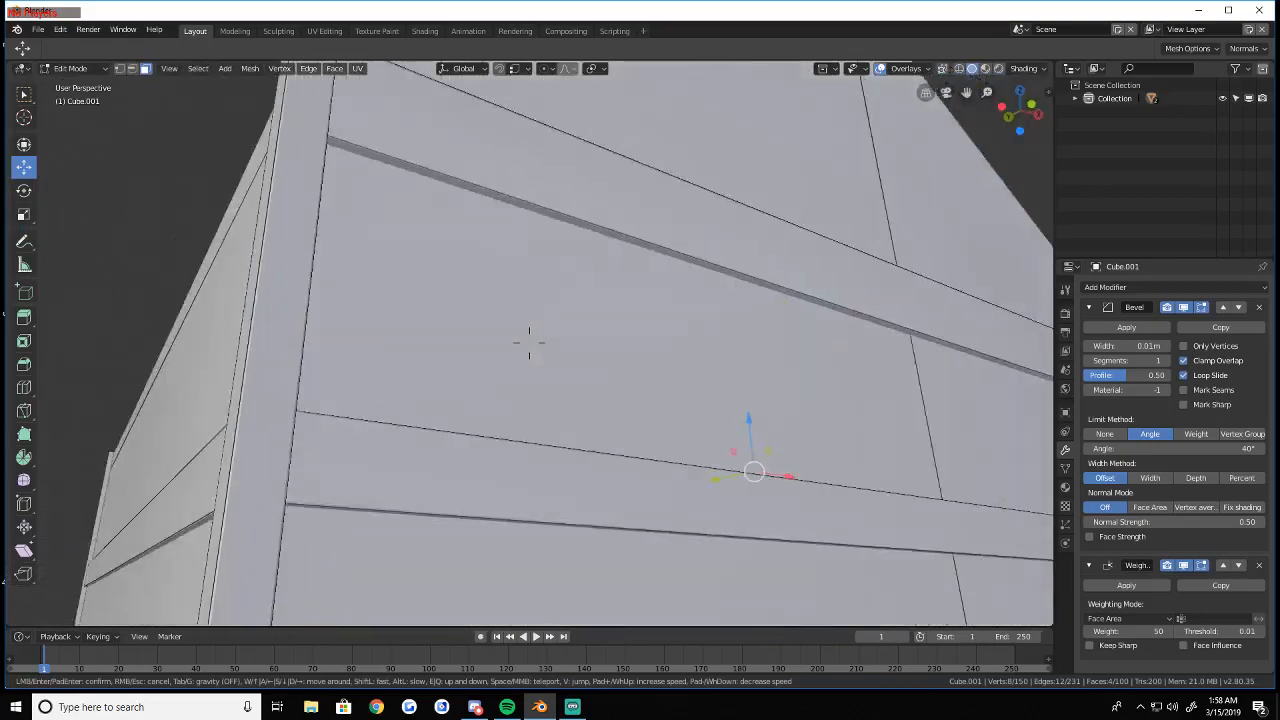
{"action": "key", "text": "a"}
{"action": "left_click", "coordinate": [530, 347]}
{"action": "key", "text": "shift+d"}
{"action": "key", "text": "x"}
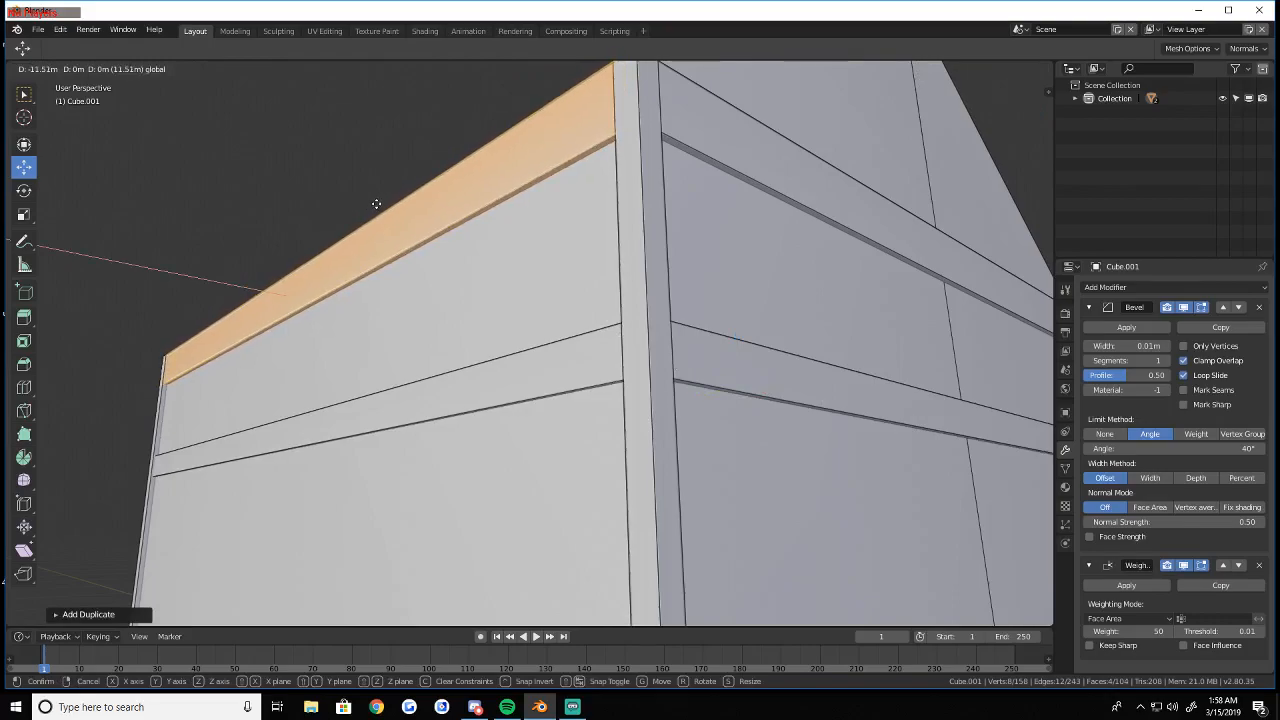
{"action": "left_click", "coordinate": [376, 204]}
Clear the selection and inspect how the upper and lower beams meet the posts around the whole house
{"action": "key", "text": "a"}
{"action": "key", "text": "a"}
{"action": "key", "text": "shift+grave"}
{"action": "key", "text": "w"}
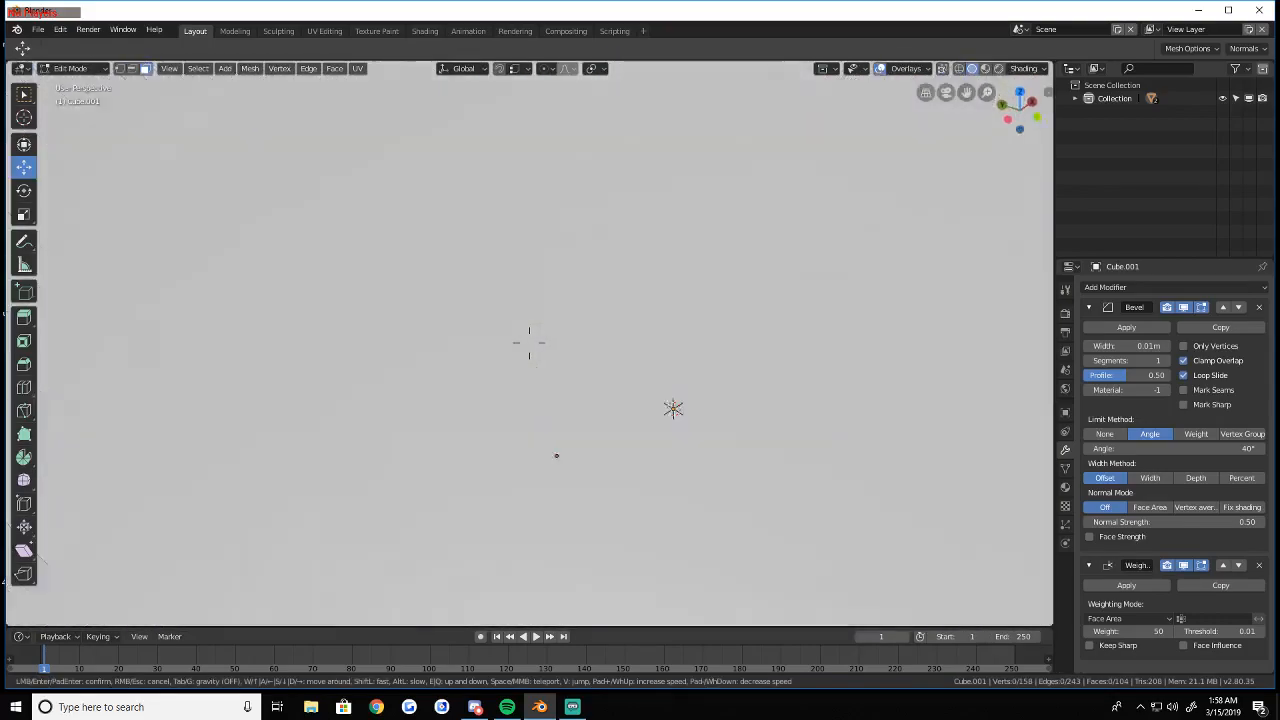
{"action": "key", "text": "s"}
{"action": "left_click", "coordinate": [529, 342]}
{"action": "left_click", "coordinate": [527, 396]}
{"action": "key", "text": "a"}
{"action": "key", "text": "a"}
{"action": "key", "text": "shift+grave"}
{"action": "key", "text": "w"}
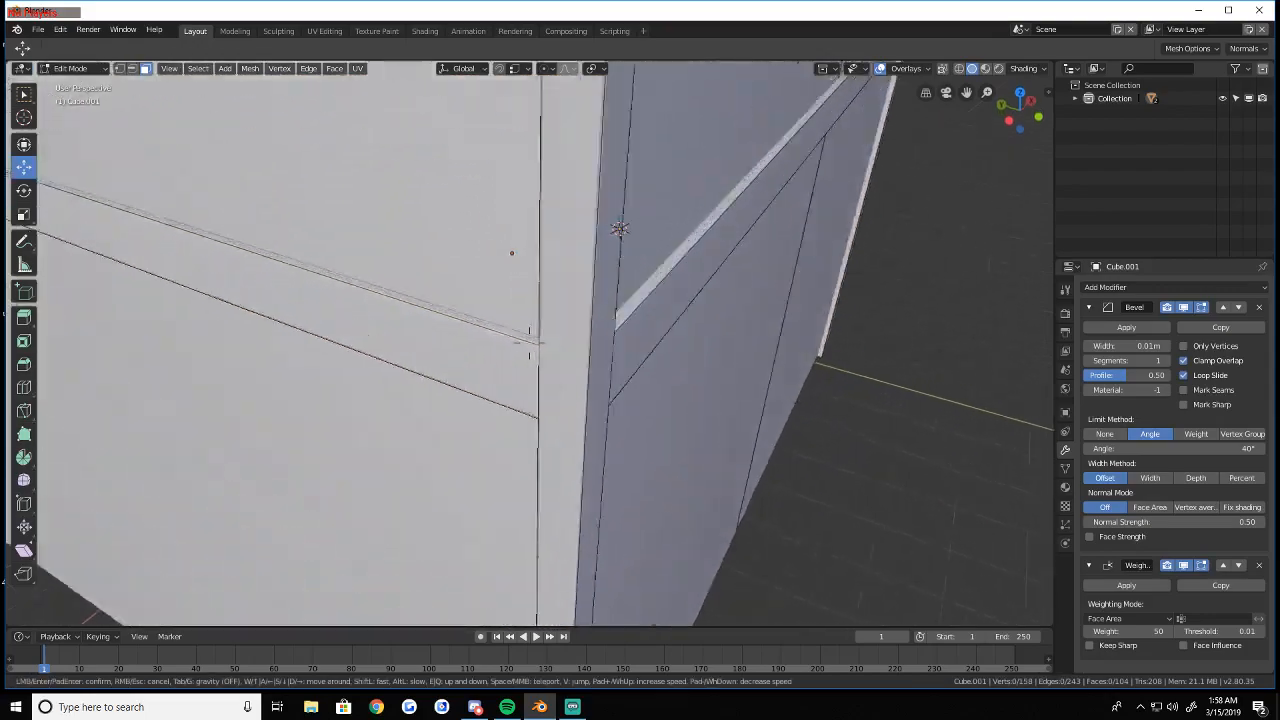
{"action": "key", "text": "s"}
{"action": "key", "text": "a"}
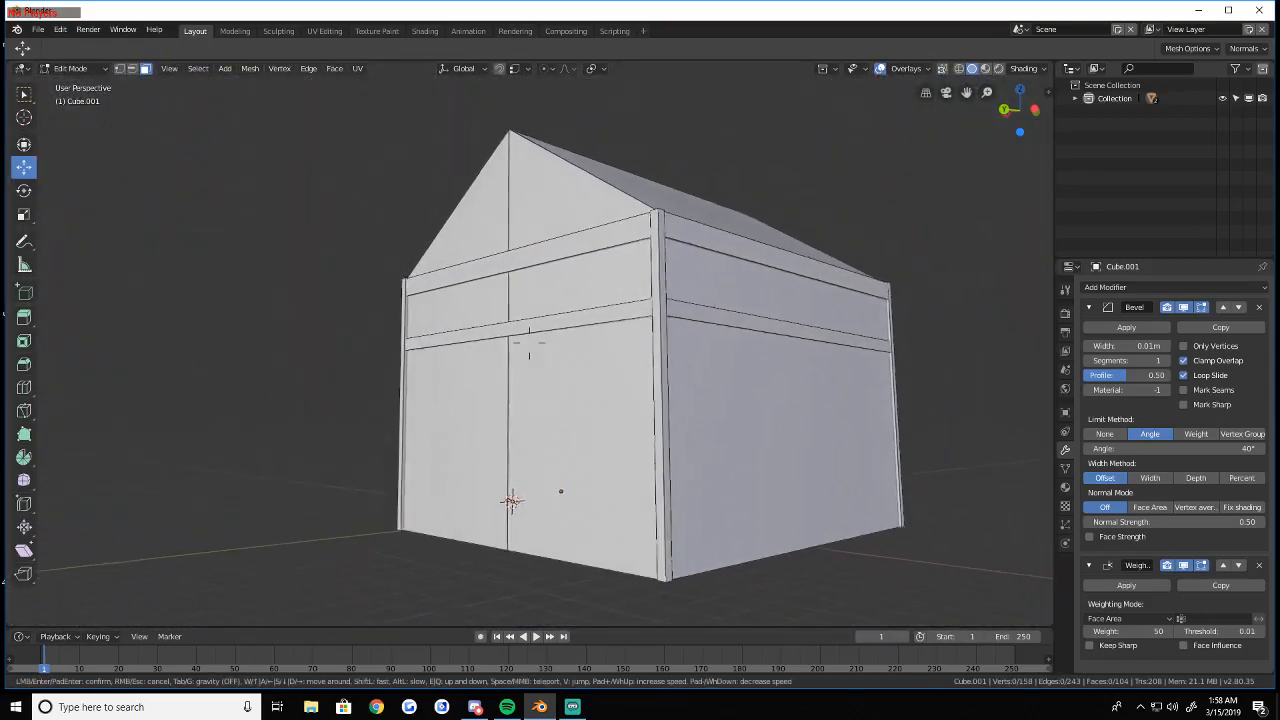
{"action": "key", "text": "a"}
{"action": "key", "text": "w"}
{"action": "left_click", "coordinate": [529, 342]}
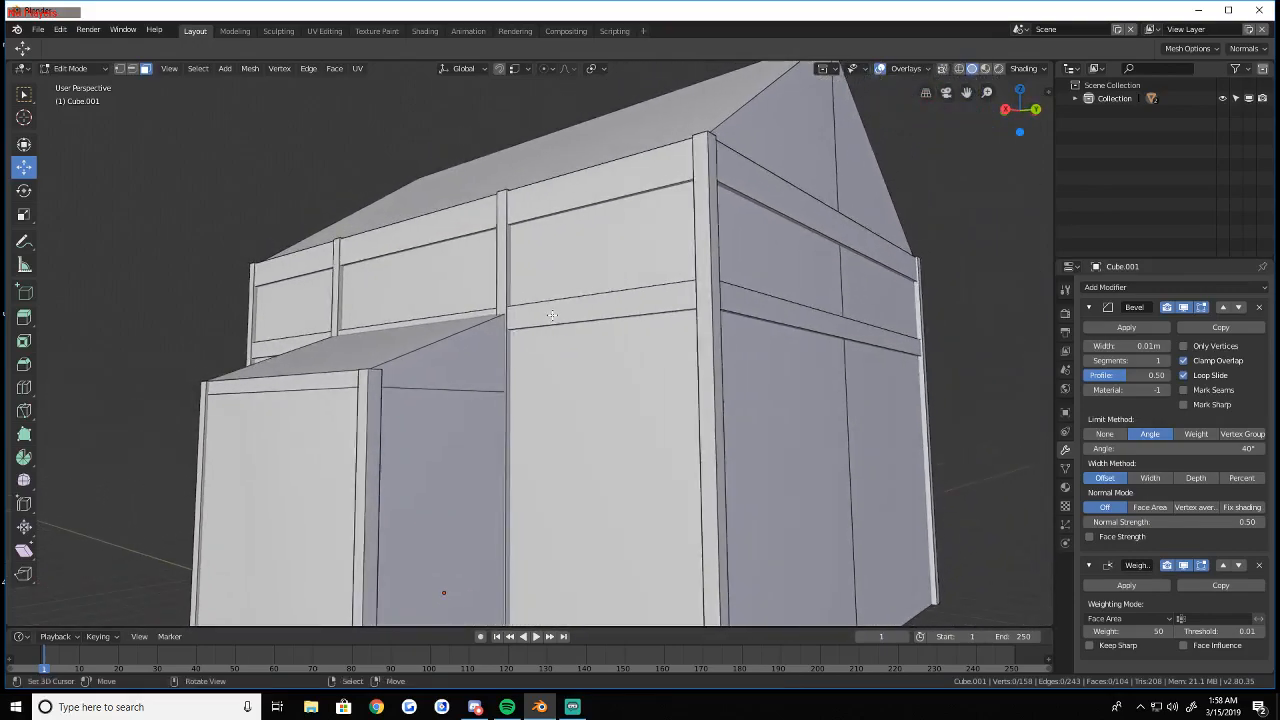
{"action": "key", "text": "l"}
{"action": "key", "text": "l"}
{"action": "middle_click_drag", "start_coordinate": [781, 310], "coordinate": [513, 351]}
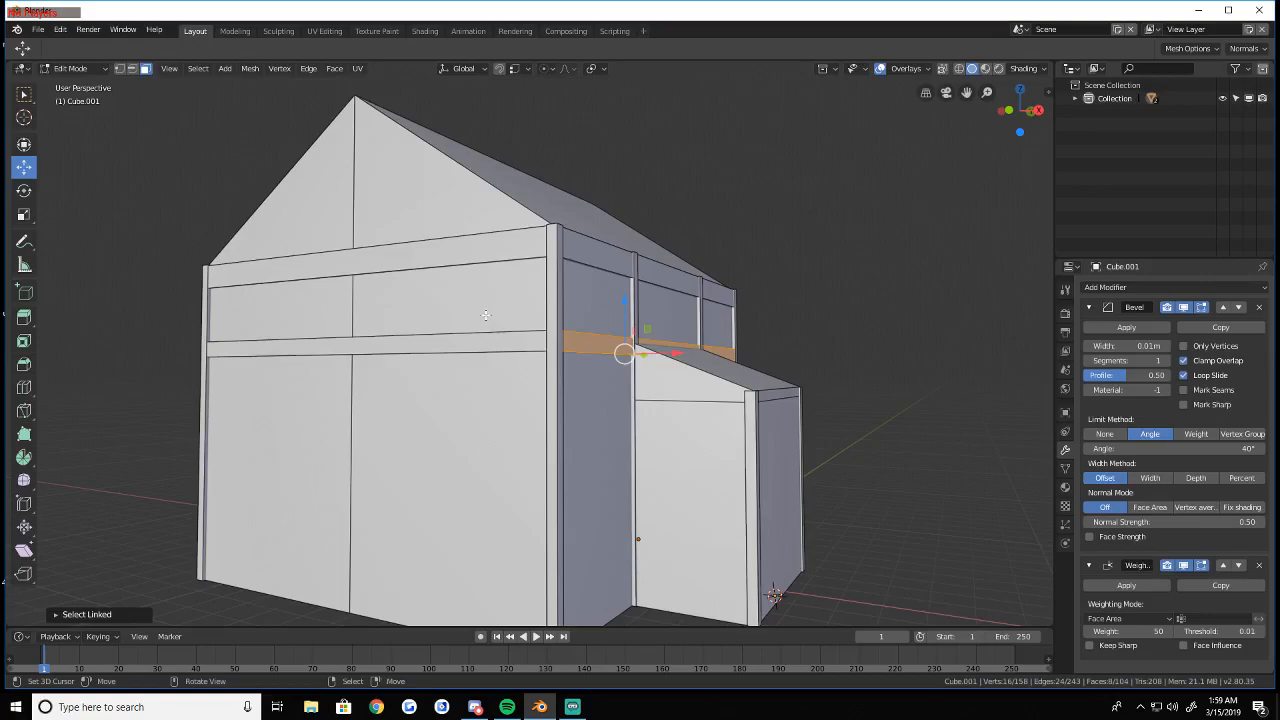
{"action": "key", "text": "a"}
{"action": "key", "text": "alt+a"}
Duplicate the annex's outer corner post in place and rotate the copy 90° about Y to lay it horizontally
{"action": "key", "text": "shift+grave"}
{"action": "key", "text": "w"}
{"action": "key", "text": "Escape"}
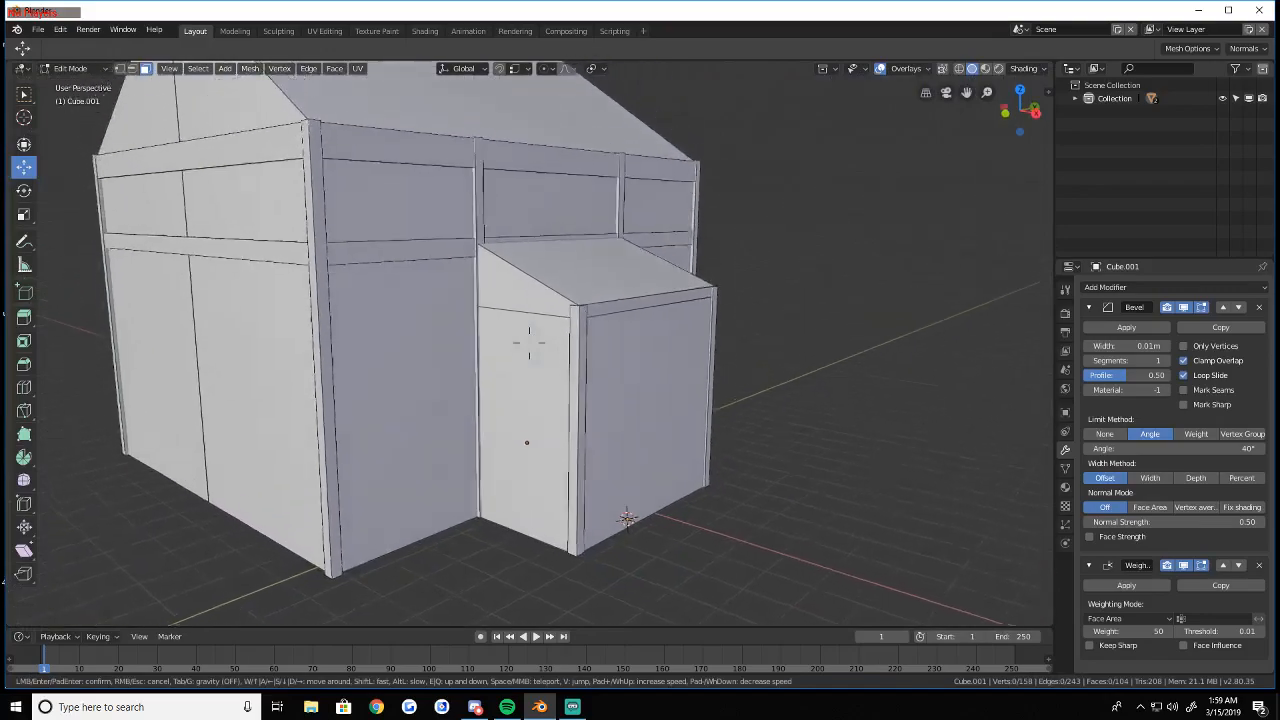
{"action": "right_click", "coordinate": [582, 388], "text": "alt"}
{"action": "key", "text": "shift+d"}
{"action": "right_click", "coordinate": [604, 425]}
{"action": "type", "text": "ry90"}
{"action": "key", "text": "Return"}
Move the horizontal copy onto the annex's side wall and scale it along X and Y to fit between the posts
{"action": "key", "text": "shift+grave"}
{"action": "key", "text": "w"}
{"action": "key", "text": "a"}
{"action": "left_click", "coordinate": [775, 499]}
{"action": "left_click_drag", "start_coordinate": [752, 427], "coordinate": [602, 401]}
{"action": "key", "text": "s"}
{"action": "key", "text": "x"}
{"action": "left_click", "coordinate": [621, 432]}
{"action": "middle_click_drag", "start_coordinate": [529, 343], "coordinate": [545, 405]}
{"action": "scroll", "coordinate": [718, 404], "scroll_direction": "up", "scroll_amount": 4}
{"action": "key", "text": "s"}
{"action": "key", "text": "y"}
{"action": "left_click", "coordinate": [518, 394]}
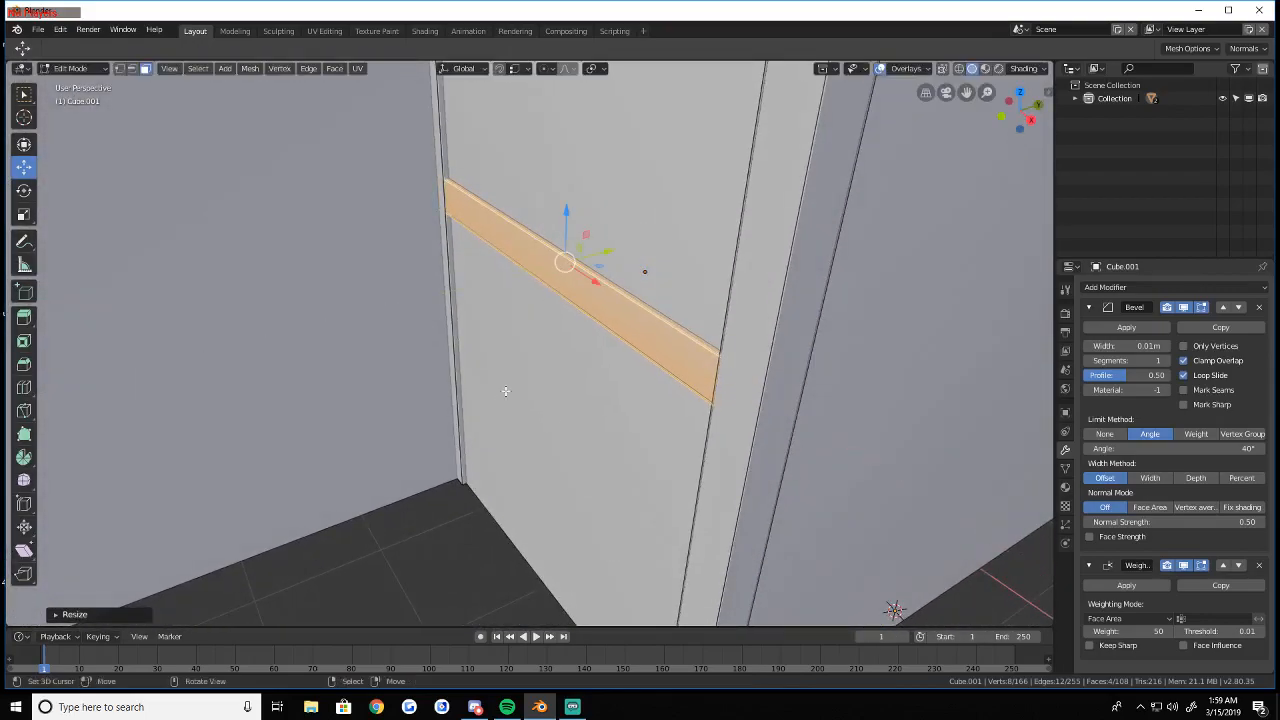
Raise the annex side beam to just below the sloped roof and scale it by about 1.3 along Z
{"action": "scroll", "coordinate": [525, 370], "scroll_direction": "down", "scroll_amount": 4}
{"action": "left_click_drag", "start_coordinate": [527, 369], "coordinate": [504, 166]}
{"action": "key", "text": "s"}
{"action": "key", "text": "z"}
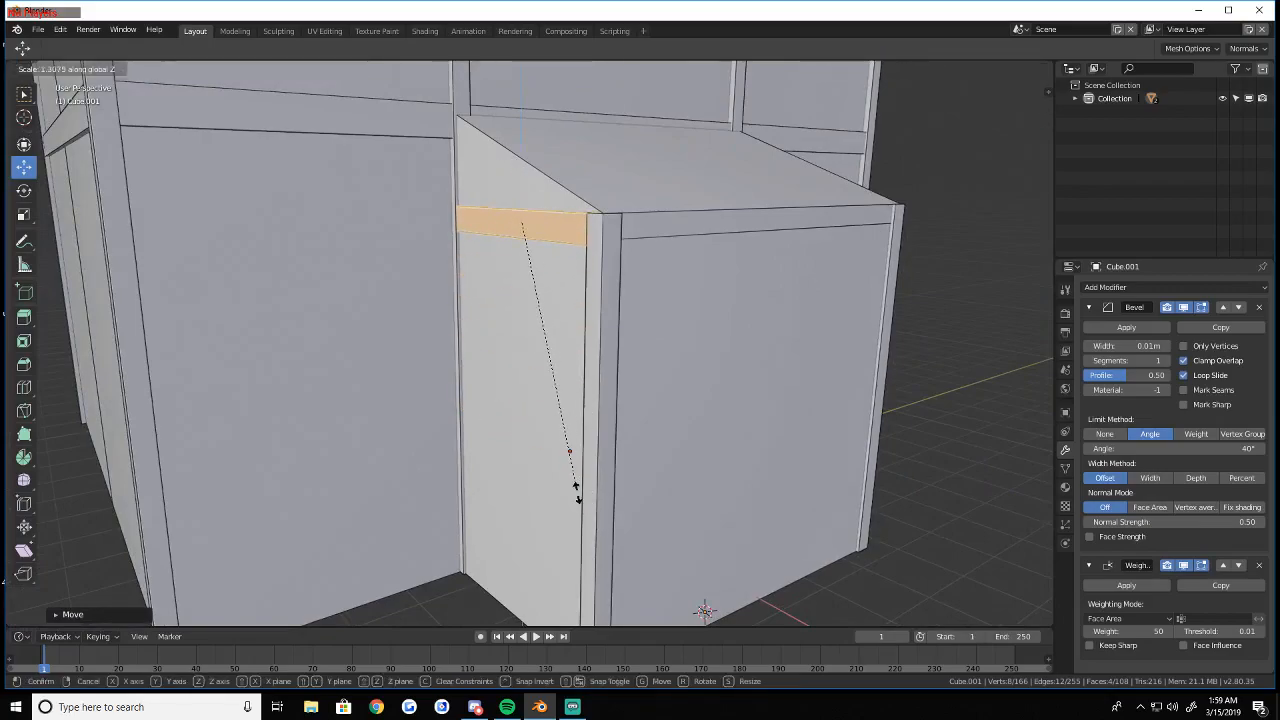
{"action": "left_click", "coordinate": [575, 492]}
Duplicate the annex side beam along Y onto the opposite annex side wall and clear the selection
{"action": "key", "text": "shift+grave"}
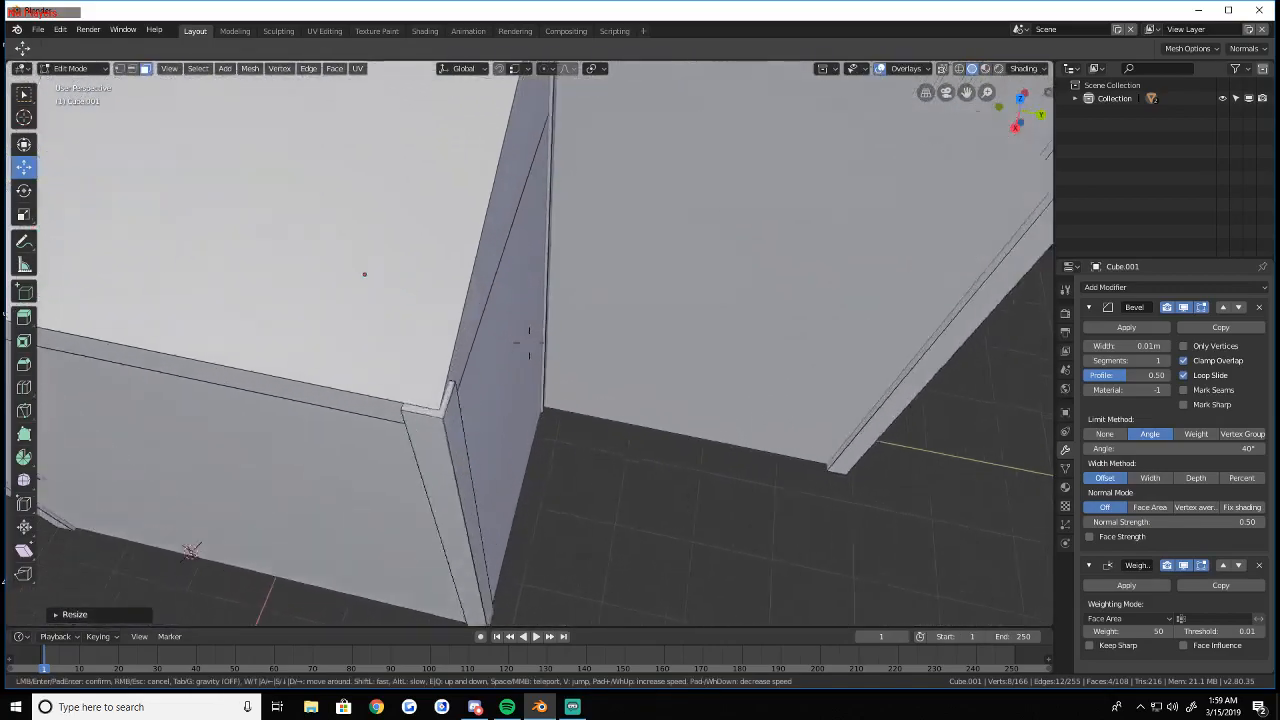
{"action": "key", "text": "s"}
{"action": "left_click", "coordinate": [319, 344]}
{"action": "key", "text": "g"}
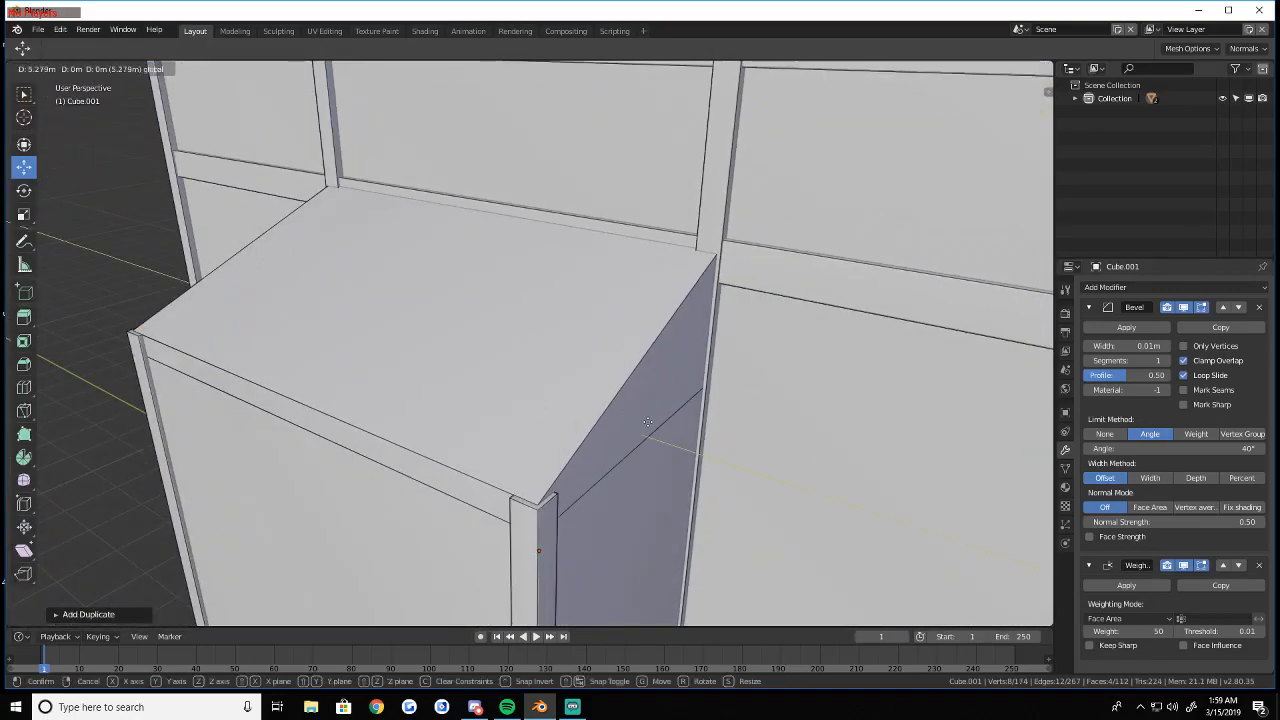
{"action": "left_click", "coordinate": [488, 349]}
{"action": "key", "text": "a"}
{"action": "key", "text": "alt+a"}
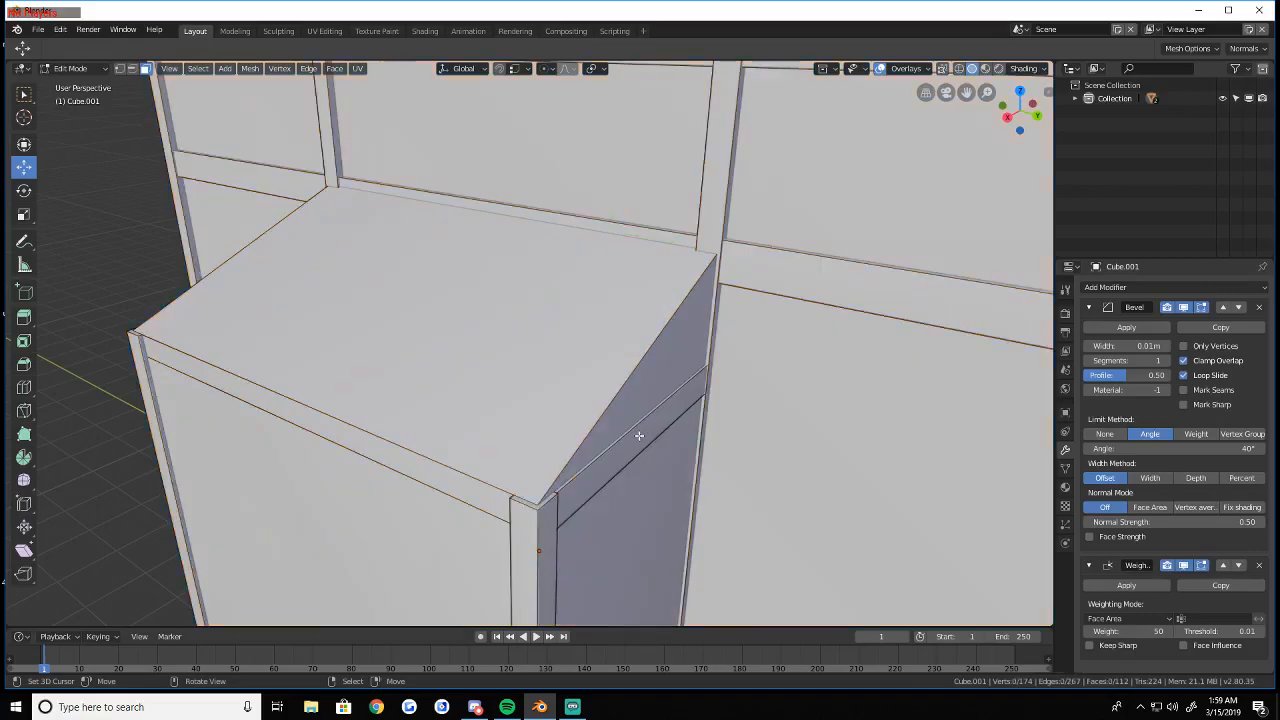
Duplicate the annex side beam in place and rotate the copy 90° about Z
{"action": "key", "text": "l"}
{"action": "key", "text": "shift+grave"}
{"action": "key", "text": "s"}
{"action": "key", "text": "d"}
{"action": "key", "text": "s"}
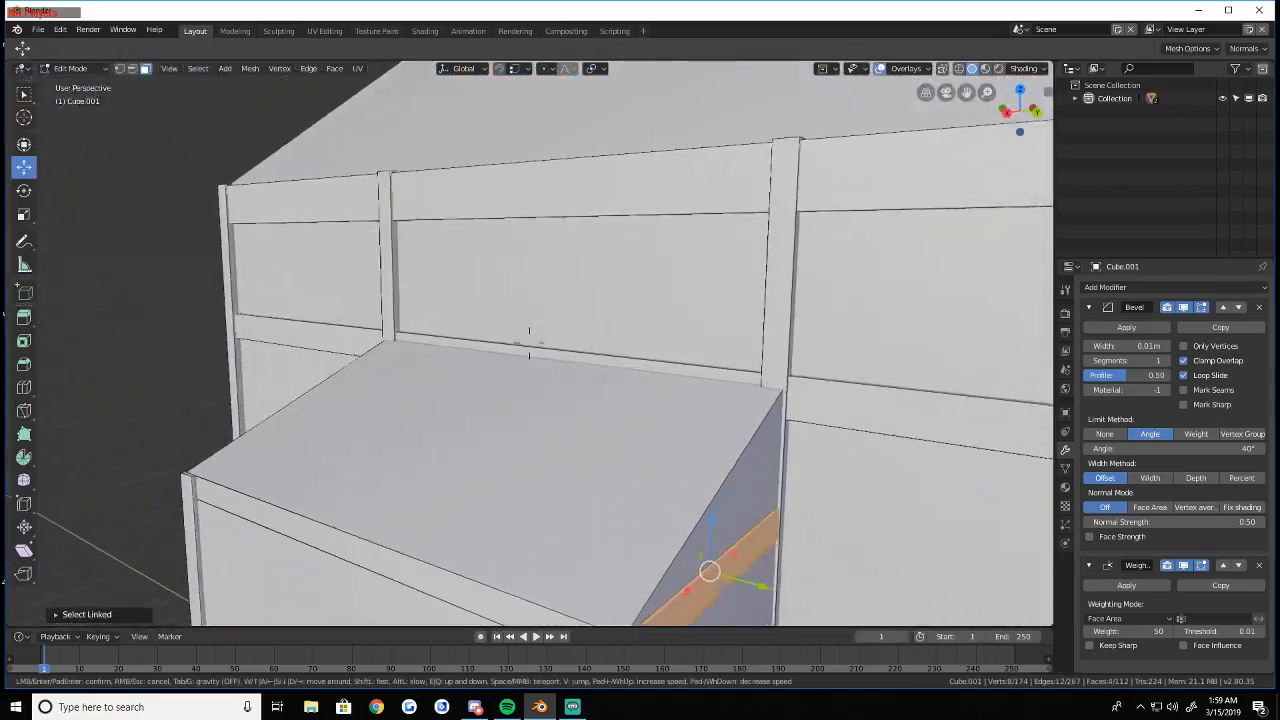
{"action": "left_click", "coordinate": [663, 377]}
{"action": "key", "text": "shift+d"}
{"action": "right_click", "coordinate": [655, 378]}
{"action": "type", "text": "rz90"}
{"action": "left_click", "coordinate": [889, 146]}
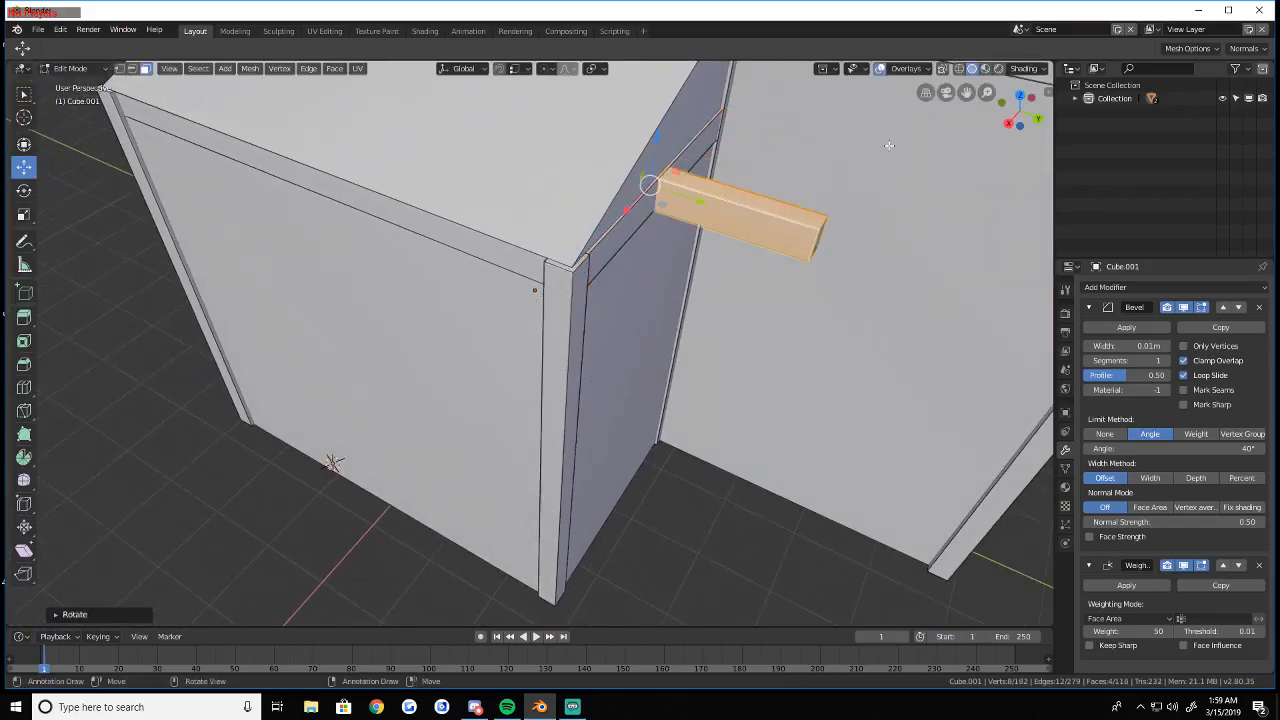
Move the rotated beam under the annex's front roof edge and scale it along Y to span between the corner posts
{"action": "key", "text": "g"}
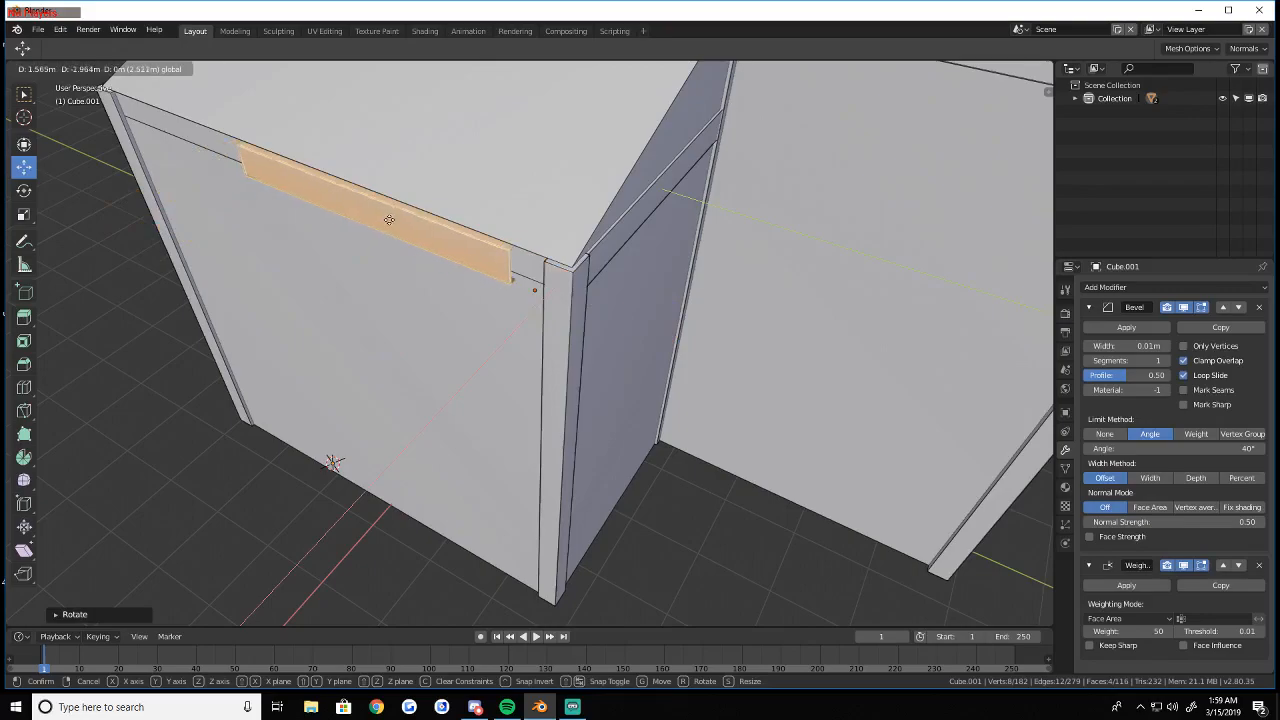
{"action": "left_click", "coordinate": [390, 217]}
{"action": "key", "text": "s"}
{"action": "key", "text": "x"}
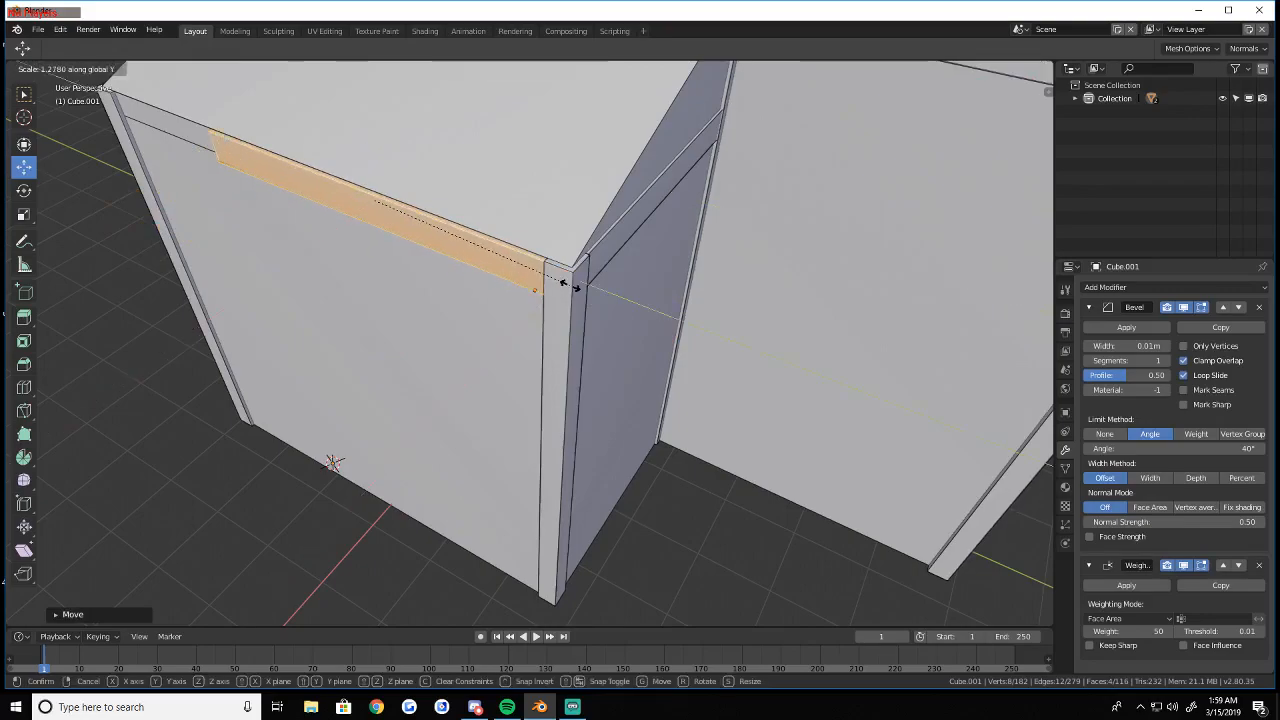
{"action": "left_click", "coordinate": [563, 283]}
{"action": "middle_click_drag", "start_coordinate": [563, 283], "coordinate": [791, 261]}
{"action": "left_click_drag", "start_coordinate": [730, 248], "coordinate": [692, 251]}
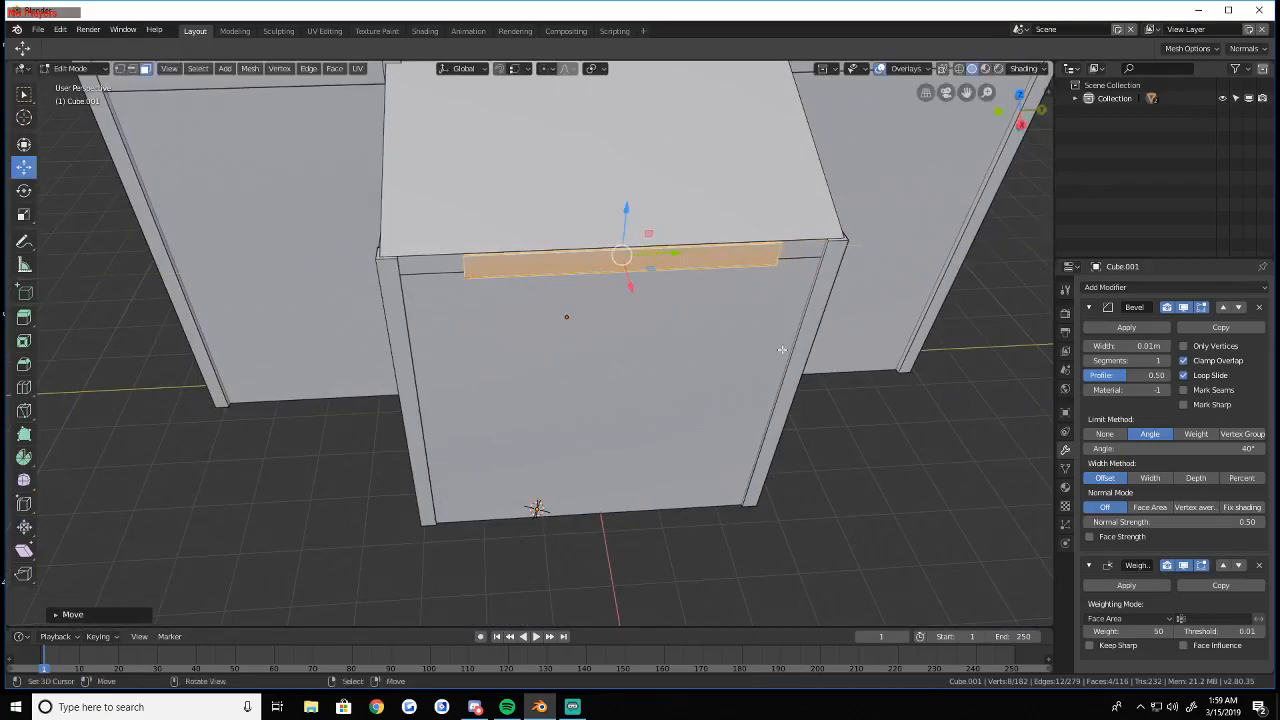
{"action": "key", "text": "s"}
{"action": "key", "text": "y"}
{"action": "left_click", "coordinate": [866, 346]}
{"action": "left_click_drag", "start_coordinate": [719, 259], "coordinate": [640, 254]}
Select the three annex beams together and check their fit from several sides and in wireframe
{"action": "middle_click_drag", "start_coordinate": [640, 254], "coordinate": [687, 324]}
{"action": "key", "text": "l"}
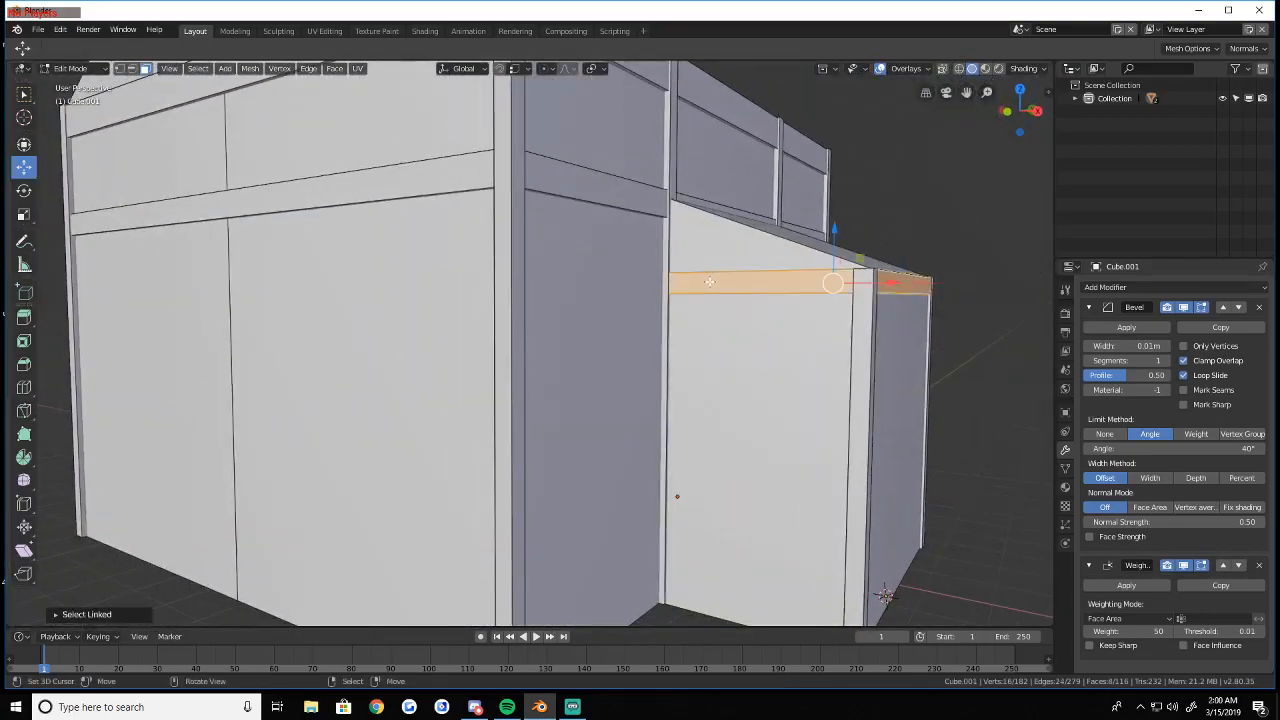
{"action": "key", "text": "shift+grave"}
{"action": "key", "text": "w"}
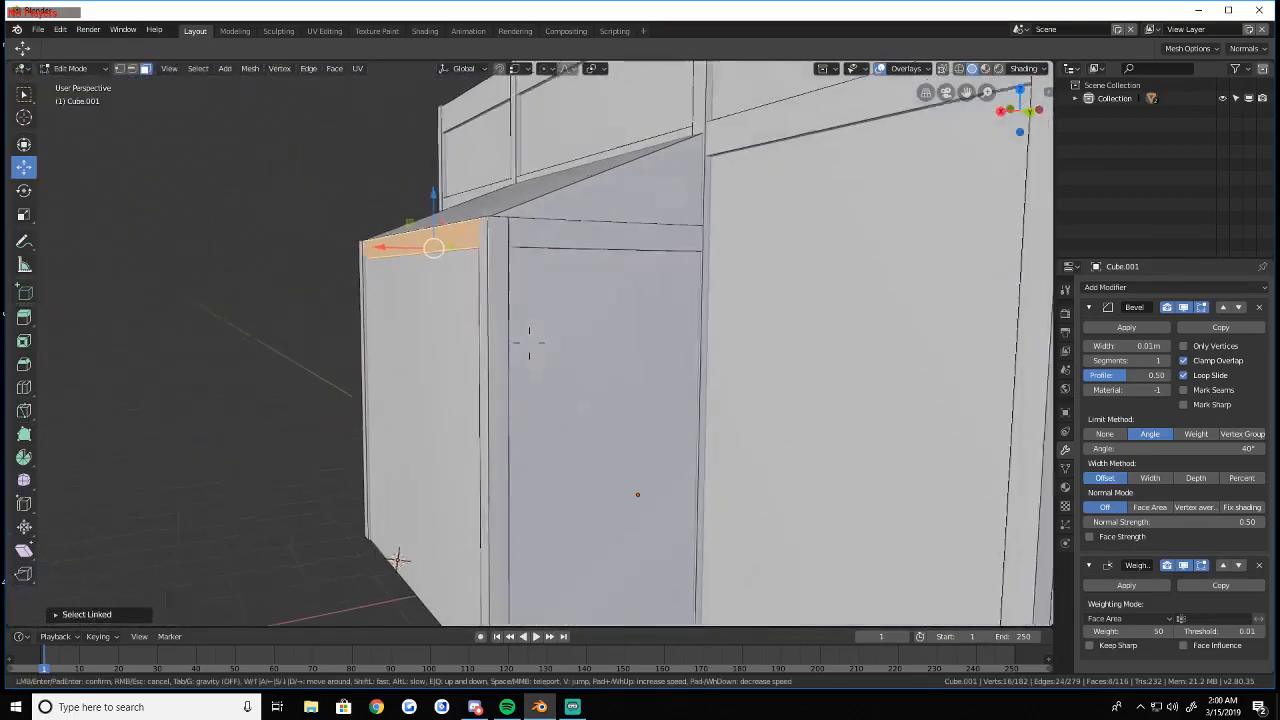
{"action": "left_click", "coordinate": [529, 343]}
{"action": "key", "text": "l"}
{"action": "key", "text": "shift+grave"}
{"action": "key", "text": "s"}
{"action": "key", "text": "w"}
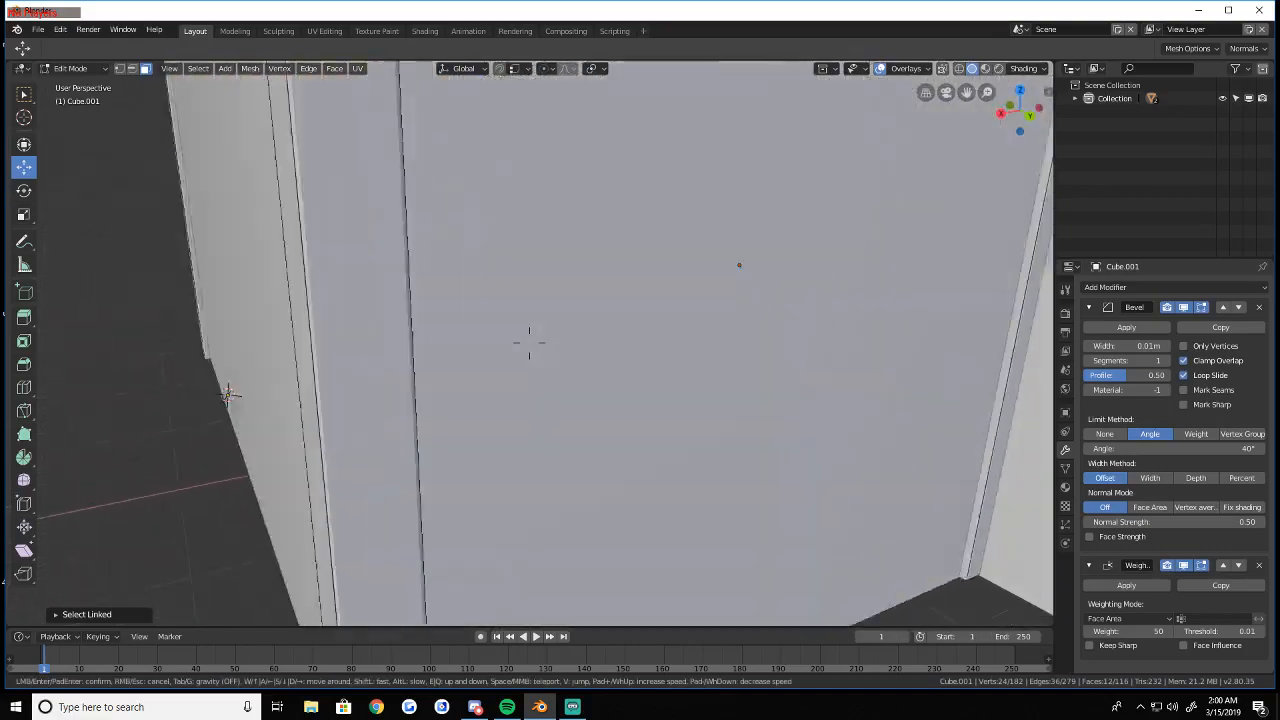
{"action": "key", "text": "s"}
{"action": "key", "text": "w"}
{"action": "key", "text": "s"}
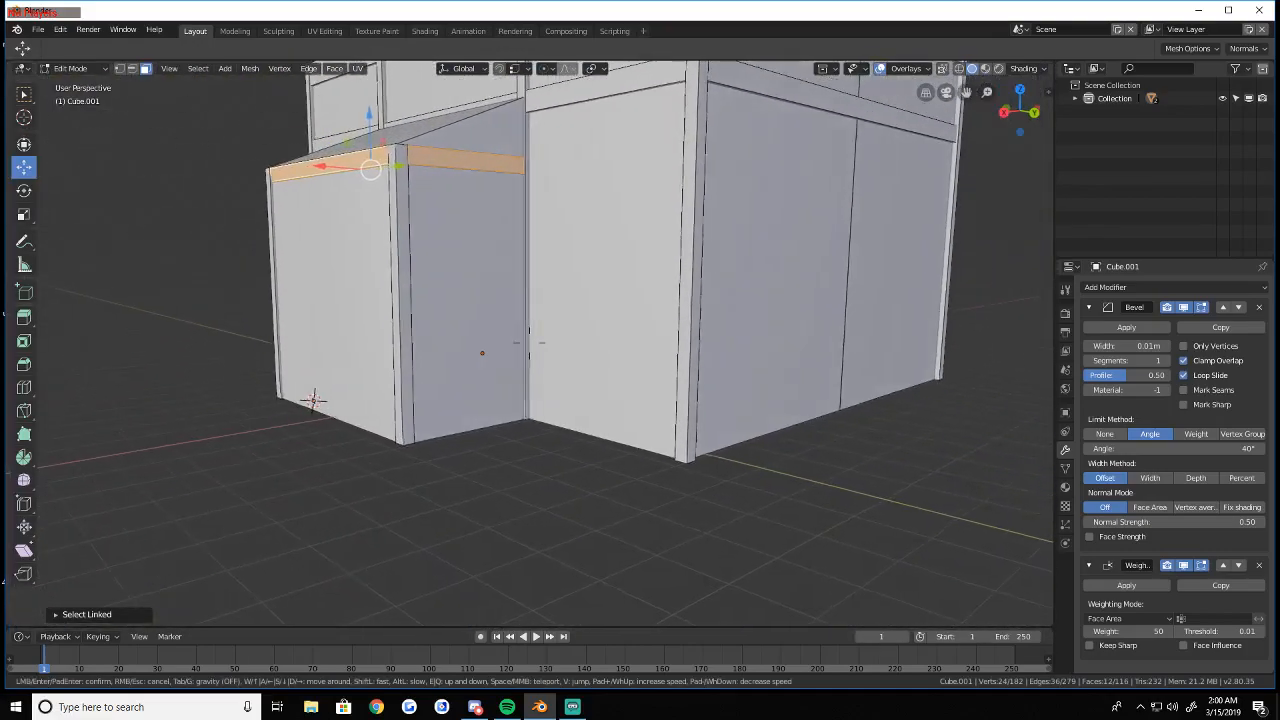
{"action": "key", "text": "s"}
{"action": "left_click", "coordinate": [529, 343]}
{"action": "key", "text": "shift+z"}
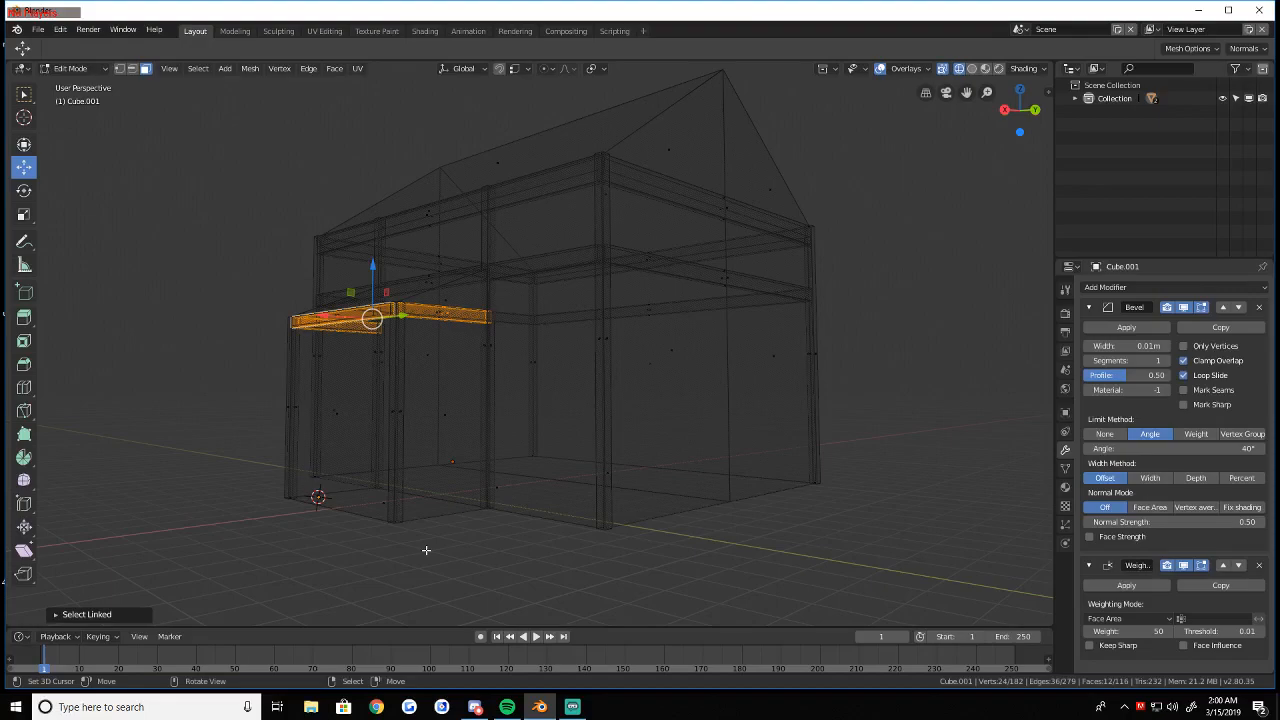
{"action": "key", "text": "shift+z"}
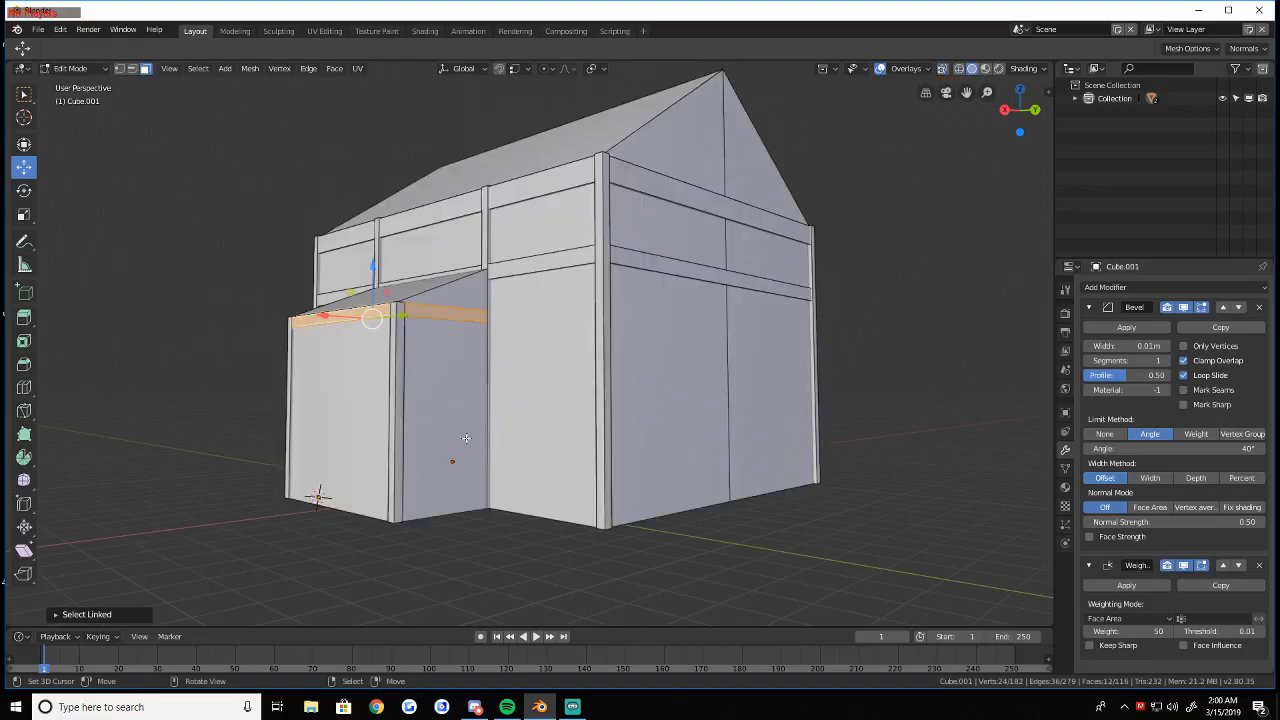
Duplicate the annex's side wall face and move the copy along X, clear of the annex, as a free-standing panel
{"action": "right_click", "coordinate": [466, 438]}
{"action": "key", "text": "shift+d"}
{"action": "right_click", "coordinate": [486, 433]}
{"action": "left_click_drag", "start_coordinate": [394, 417], "coordinate": [150, 427]}
{"action": "middle_click_drag", "start_coordinate": [506, 372], "coordinate": [531, 383]}
Duplicate the free-standing wall panel, rotate the copy 90° about X, and lower it along Z as a floor plane
{"action": "key", "text": "shift+d"}
{"action": "type", "text": "rx90"}
{"action": "key", "text": "Return"}
{"action": "key", "text": "g"}
{"action": "key", "text": "z"}
{"action": "left_click", "coordinate": [312, 388]}
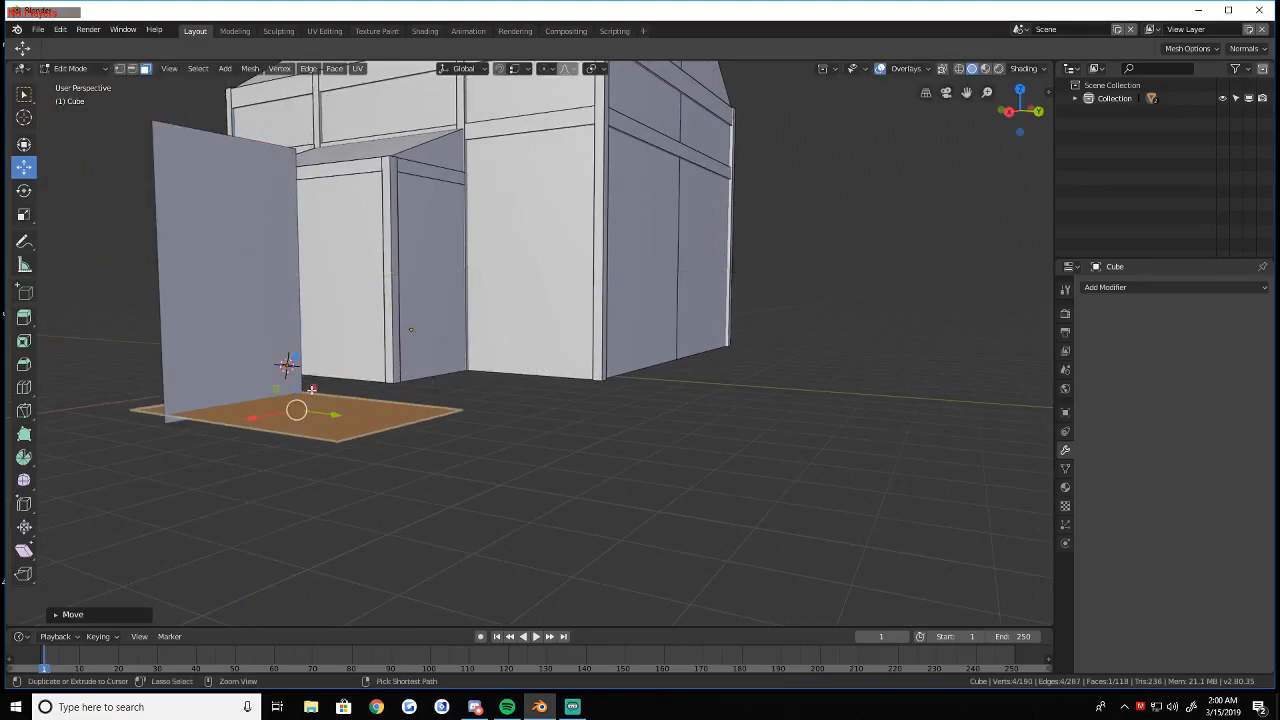
{"action": "key", "text": "ctrl+n"}
{"action": "key", "text": "a"}
Duplicate the upright wall panel in place and scale the copy along Z into a low strip
{"action": "key", "text": "shift+f"}
{"action": "key", "text": "w"}
{"action": "left_click", "coordinate": [529, 343]}
{"action": "key", "text": "alt+a"}
{"action": "left_click", "coordinate": [607, 397]}
{"action": "left_click", "coordinate": [485, 224]}
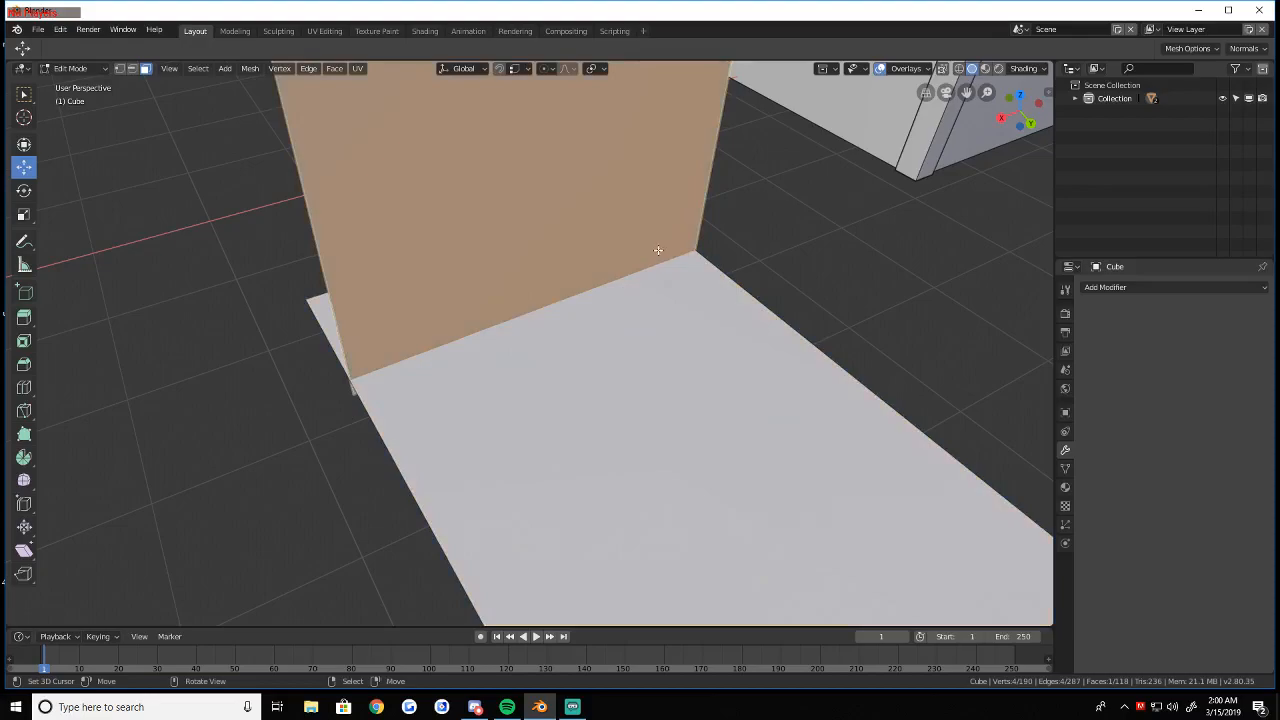
{"action": "key", "text": "shift+f"}
{"action": "key", "text": "s"}
{"action": "left_click", "coordinate": [529, 343]}
{"action": "key", "text": "shift+d"}
{"action": "right_click", "coordinate": [549, 455]}
{"action": "key", "text": "s"}
{"action": "key", "text": "z"}
{"action": "left_click", "coordinate": [466, 294]}
Lower the strip along Z to the base of the wall panel and extrude it slightly outward as a thin trim board
{"action": "key", "text": "g"}
{"action": "key", "text": "z"}
{"action": "left_click", "coordinate": [549, 481]}
{"action": "key", "text": "e"}
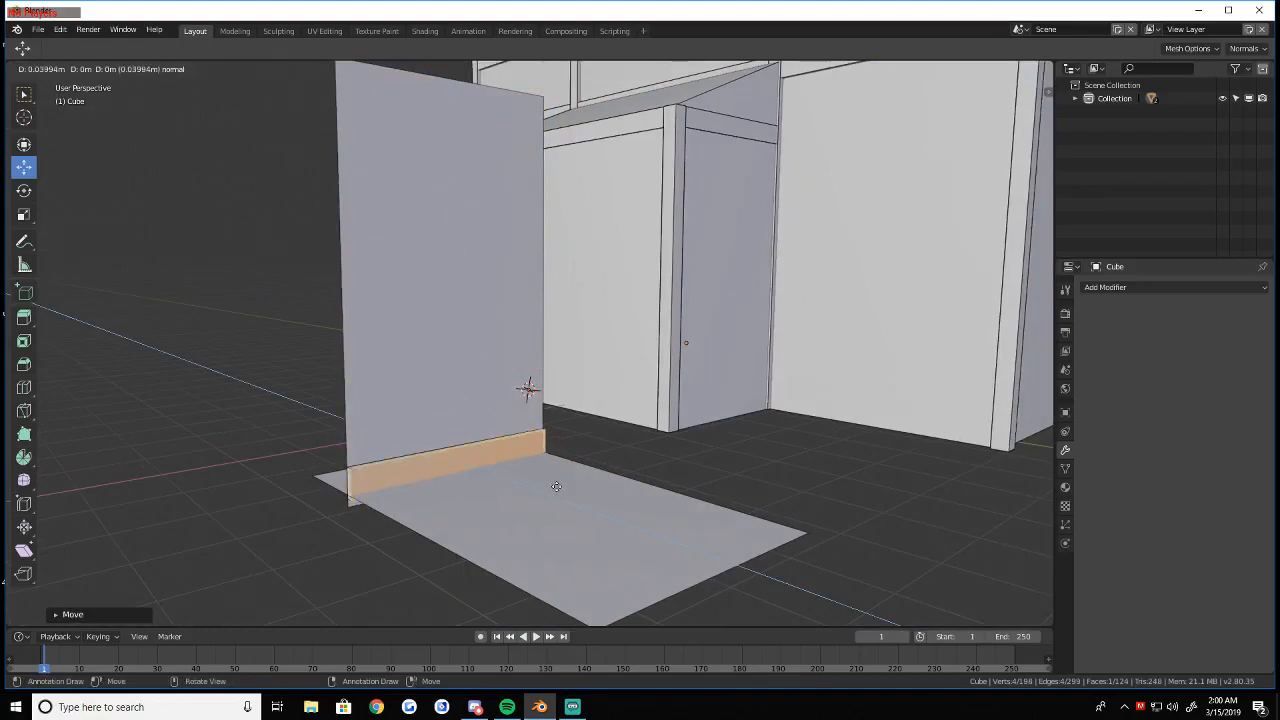
{"action": "left_click", "coordinate": [561, 487]}
{"action": "key", "text": "a"}
{"action": "key", "text": "a"}
Examine the trim board where the free-standing wall panel meets the floor plane
{"action": "key", "text": "shift+f"}
{"action": "key", "text": "w"}
{"action": "left_click", "coordinate": [529, 343]}
{"action": "right_click", "coordinate": [529, 343]}
{"action": "left_click_drag", "start_coordinate": [667, 310], "coordinate": [650, 305]}
{"action": "key", "text": "a"}
{"action": "key", "text": "a"}
{"action": "key", "text": "shift+f"}
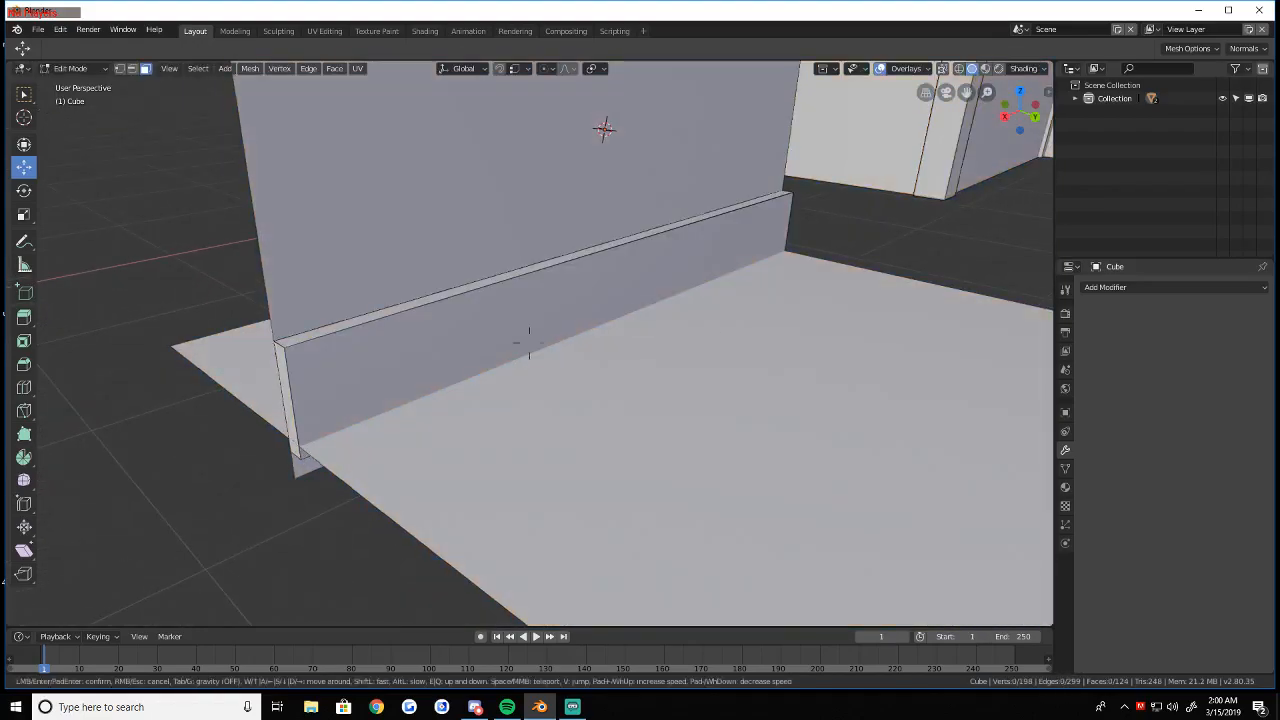
{"action": "key", "text": "s"}
{"action": "key", "text": "w"}
{"action": "key", "text": "s"}
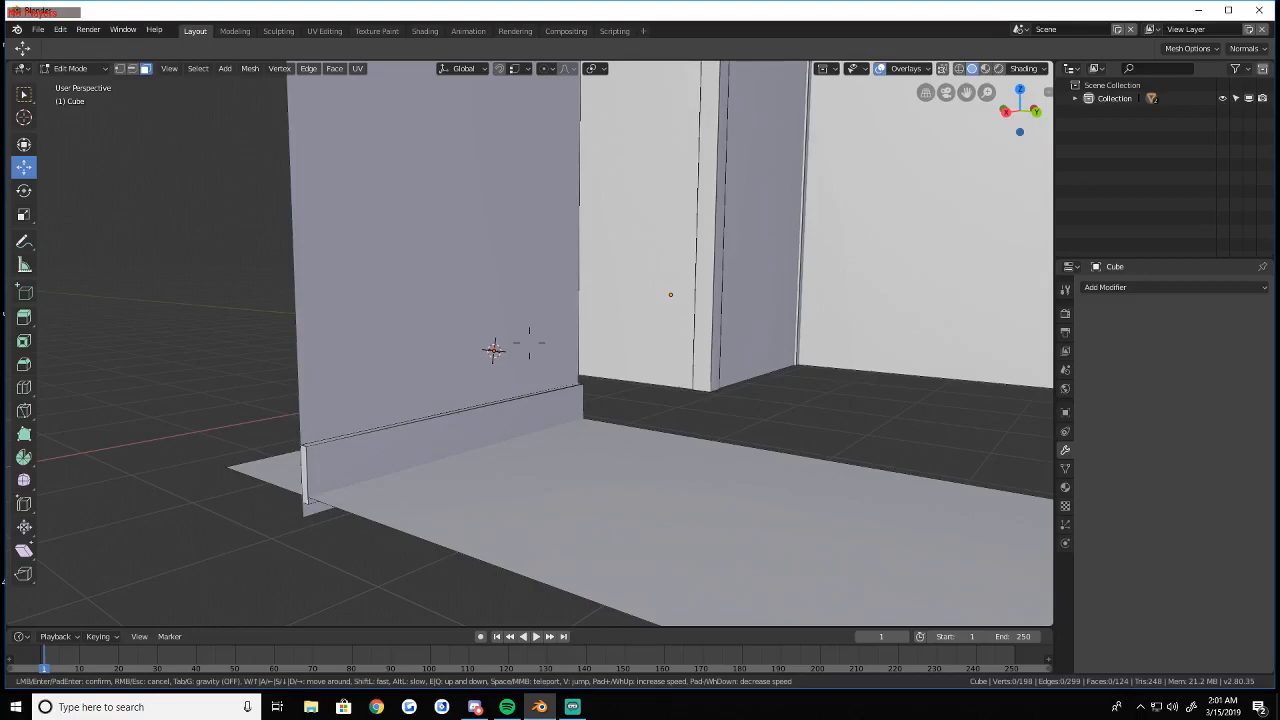
Delete the faces of the free-standing sample wall panel, its floor plane and its trim board
{"action": "key", "text": "w"}
{"action": "key", "text": "s"}
{"action": "left_click", "coordinate": [495, 462]}
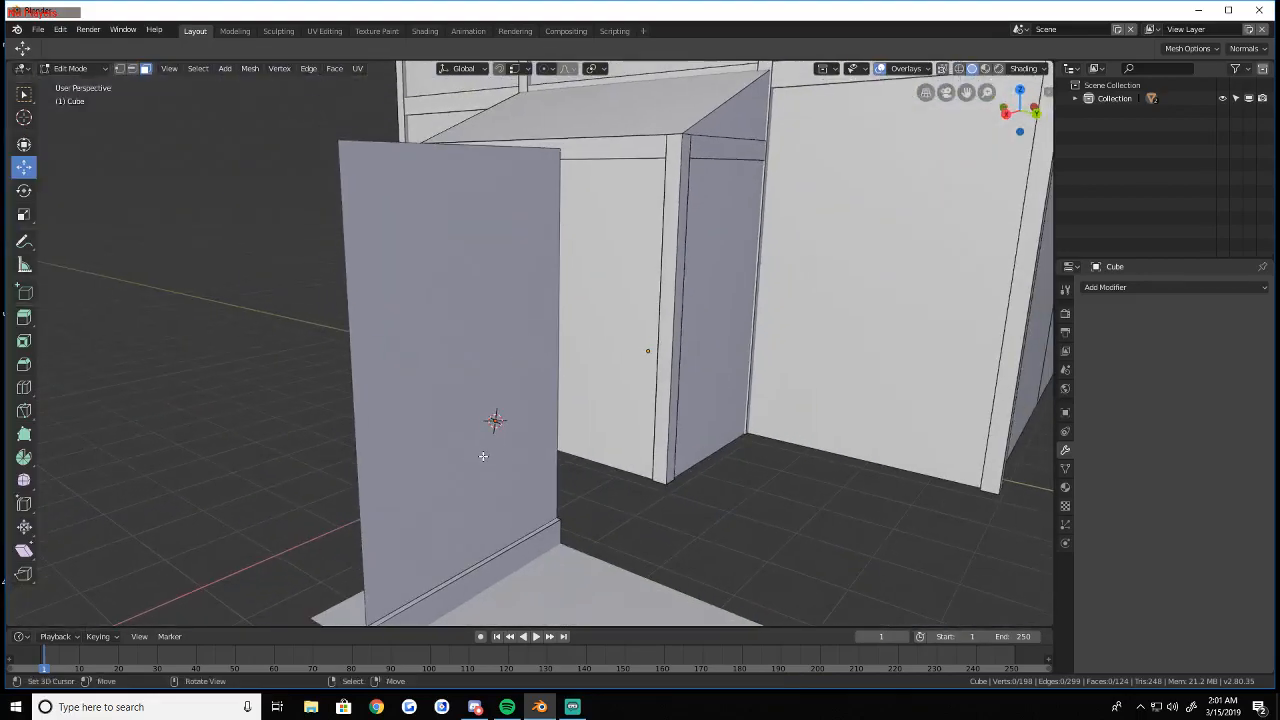
{"action": "key", "text": "l"}
{"action": "key", "text": "l"}
{"action": "key", "text": "x"}
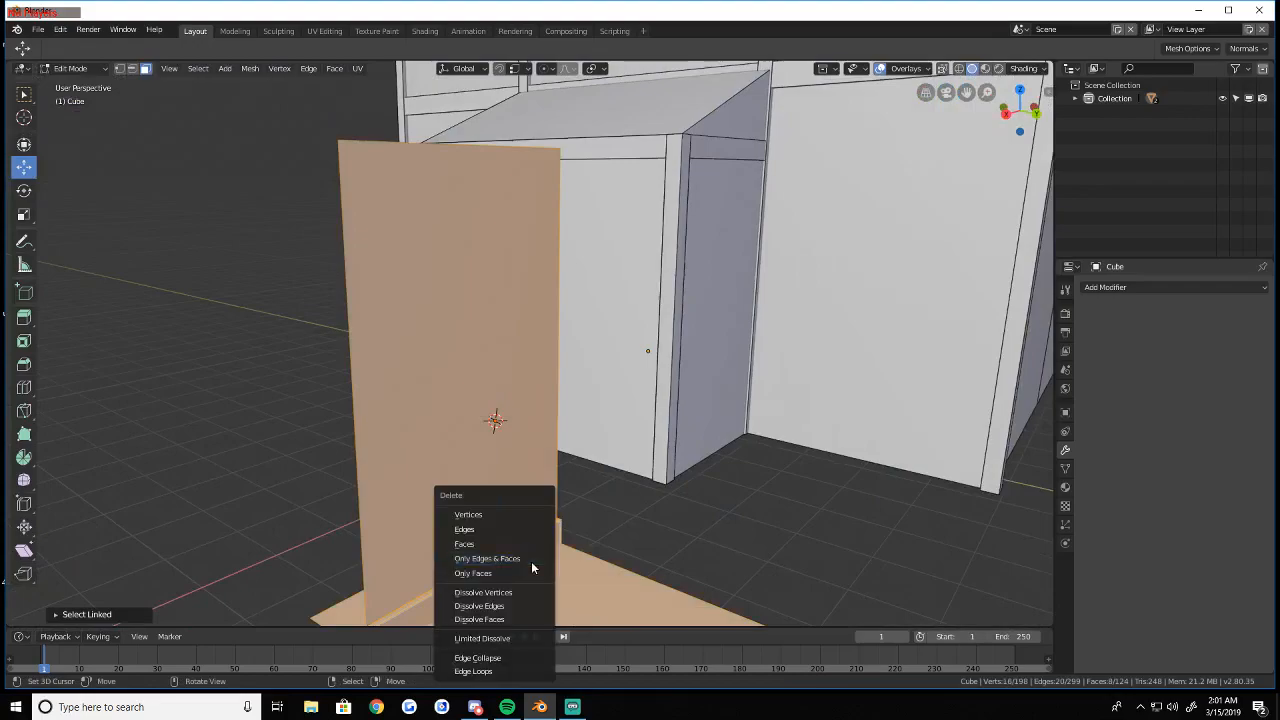
{"action": "left_click", "coordinate": [483, 541]}
{"action": "key", "text": "shift+grave"}
{"action": "key", "text": "w"}
{"action": "key", "text": "s"}
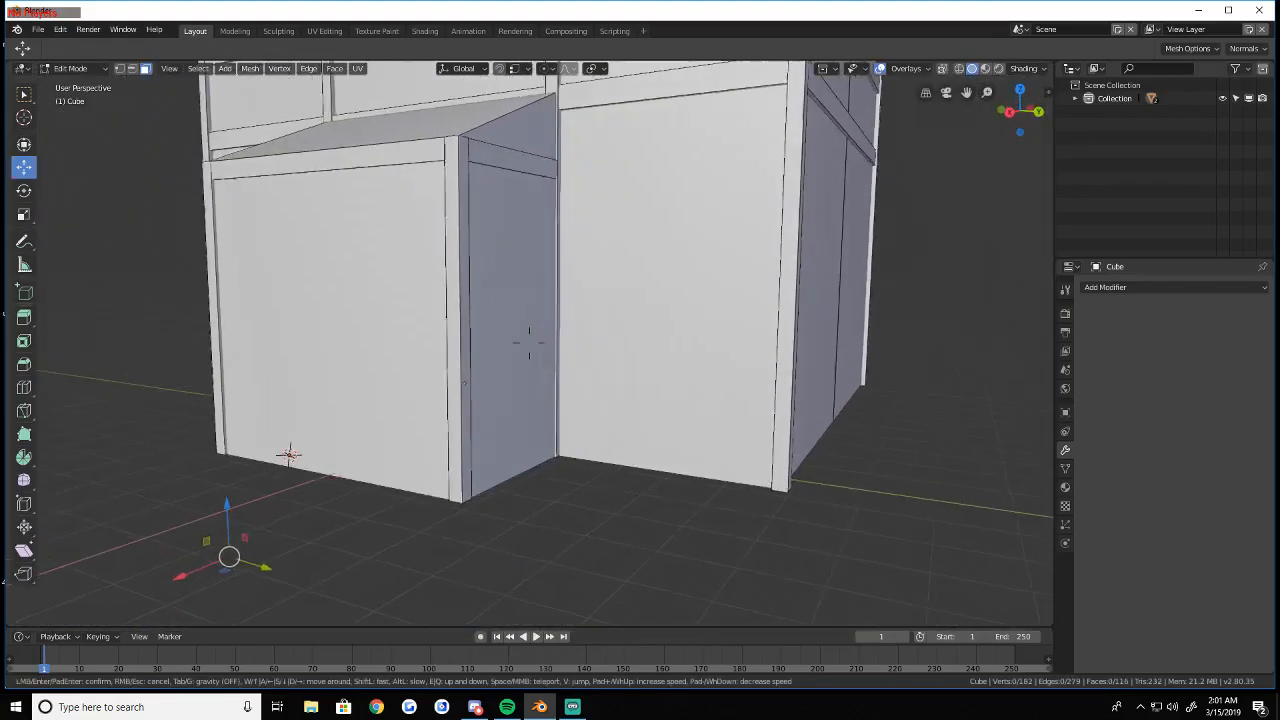
{"action": "key", "text": "w"}
{"action": "key", "text": "s"}
{"action": "left_click", "coordinate": [553, 298]}
{"action": "key", "text": "l"}
{"action": "key", "text": "ctrl+z"}
{"action": "right_click", "coordinate": [557, 296]}
Select the annex's three top beams in wireframe display, leaving the annex walls and roof unselected
{"action": "key", "text": "shift+z"}
{"action": "key", "text": "shift+grave"}
{"action": "key", "text": "w"}
{"action": "key", "text": "s"}
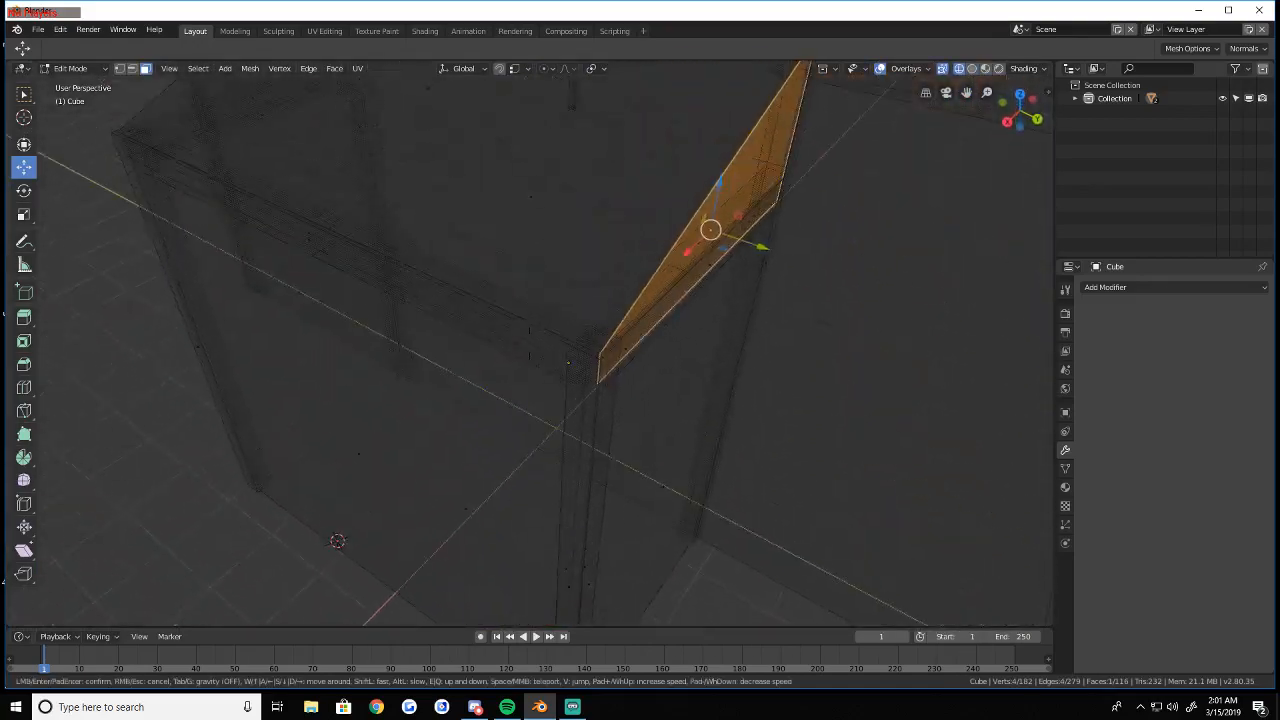
{"action": "left_click", "coordinate": [656, 287]}
{"action": "key", "text": "s"}
{"action": "right_click", "coordinate": [656, 287]}
{"action": "key", "text": "a"}
{"action": "key", "text": "a"}
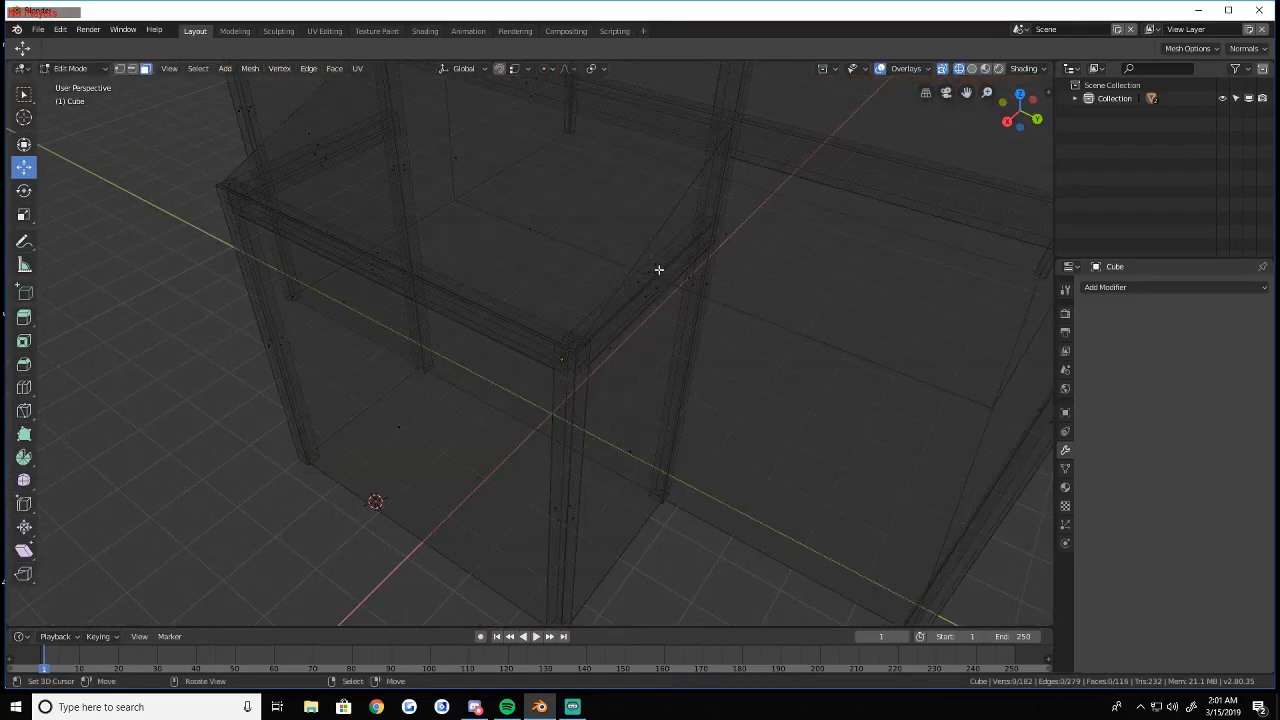
{"action": "key", "text": "l"}
{"action": "key", "text": "l"}
{"action": "key", "text": "l"}
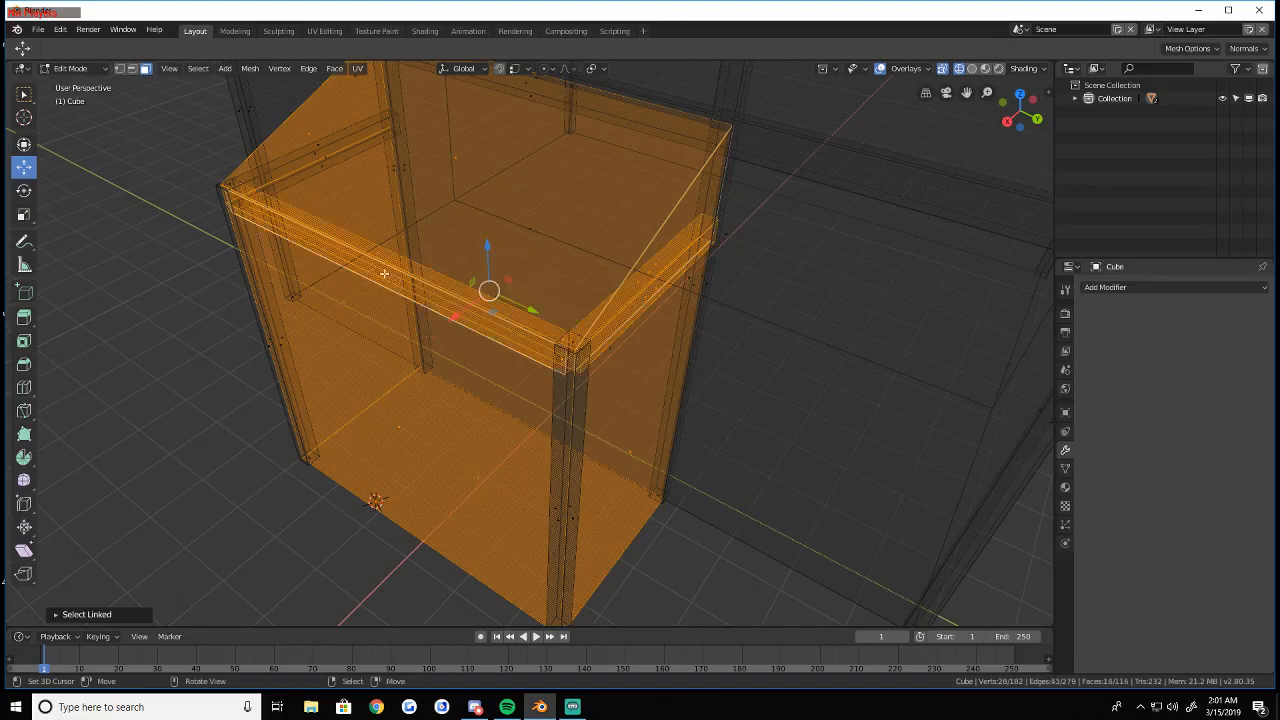
{"action": "key", "text": "l"}
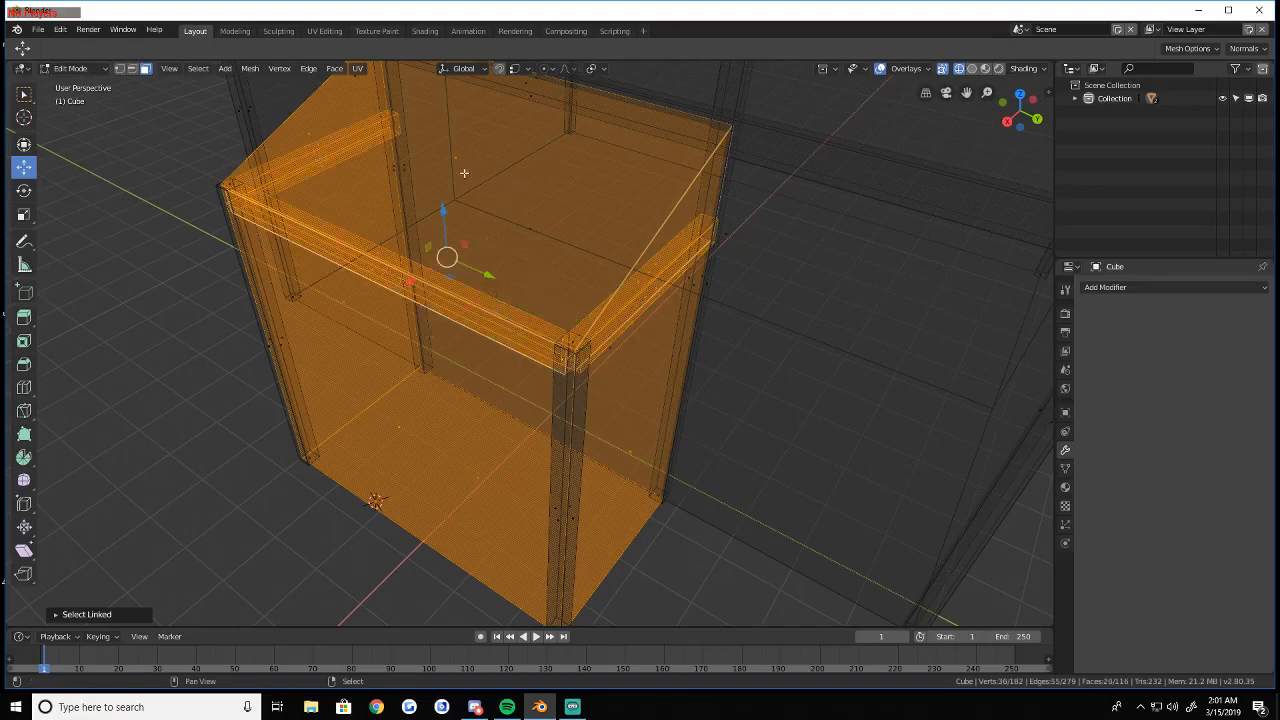
{"action": "key", "text": "shift+l"}
Return to solid display, duplicate the annex's top beams, and lower the copies along Z to the base of the annex walls
{"action": "key", "text": "shift+z"}
{"action": "key", "text": "shift+grave"}
{"action": "key", "text": "w"}
{"action": "key", "text": "s"}
{"action": "left_click", "coordinate": [530, 343]}
{"action": "key", "text": "shift+d"}
{"action": "key", "text": "z"}
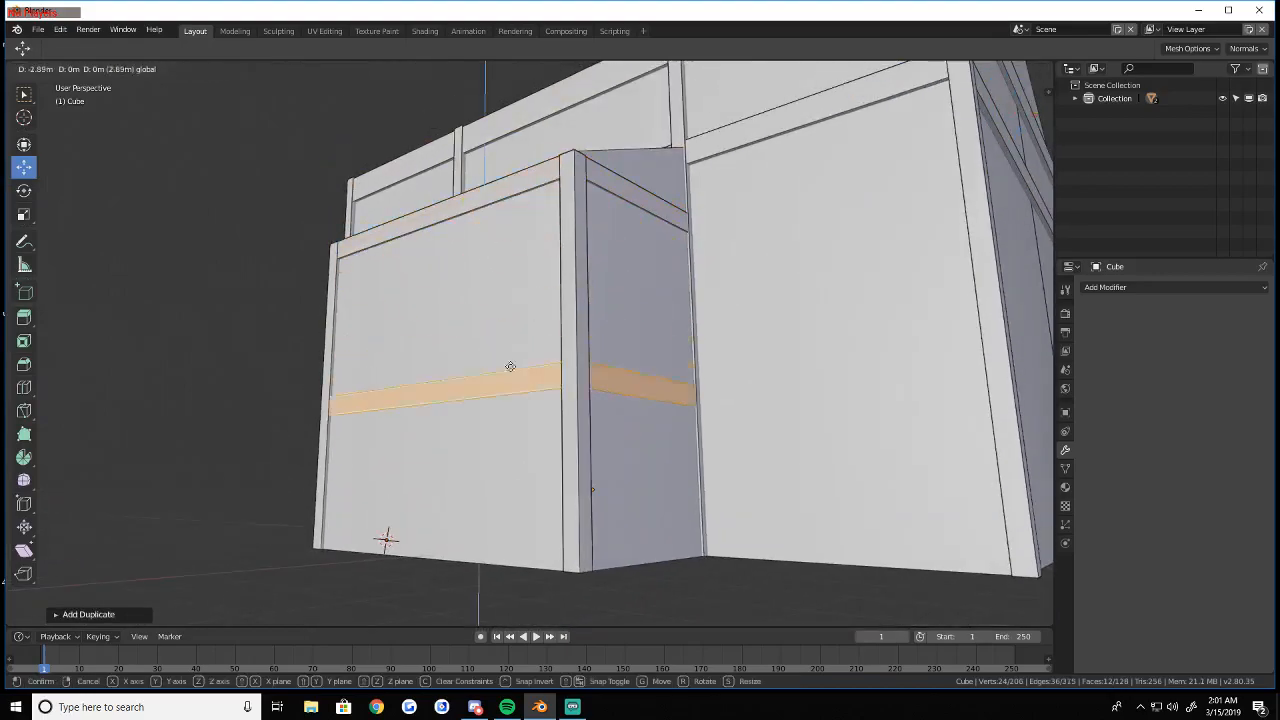
{"action": "left_click", "coordinate": [524, 98]}
{"action": "key", "text": "a"}
{"action": "key", "text": "a"}
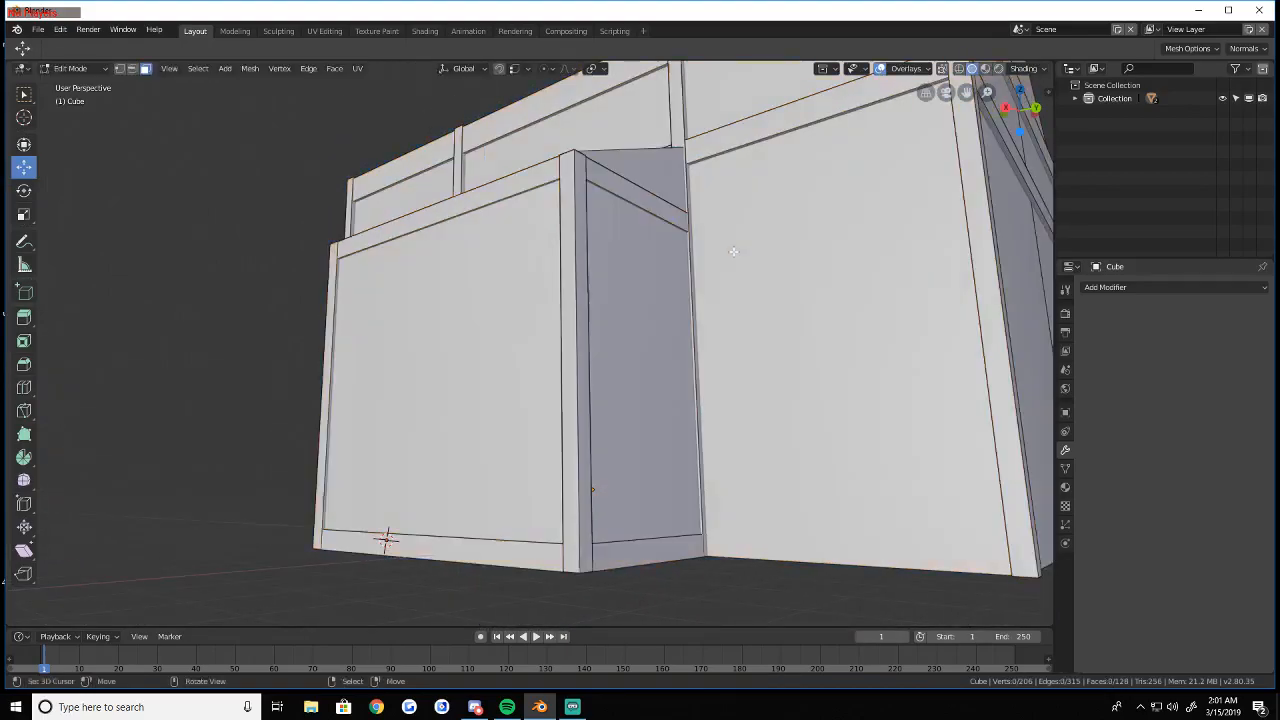
Select the linked mid-height beams around the main house in wireframe display
{"action": "key", "text": "shift+grave"}
{"action": "key", "text": "e"}
{"action": "key", "text": "w"}
{"action": "left_click", "coordinate": [504, 444]}
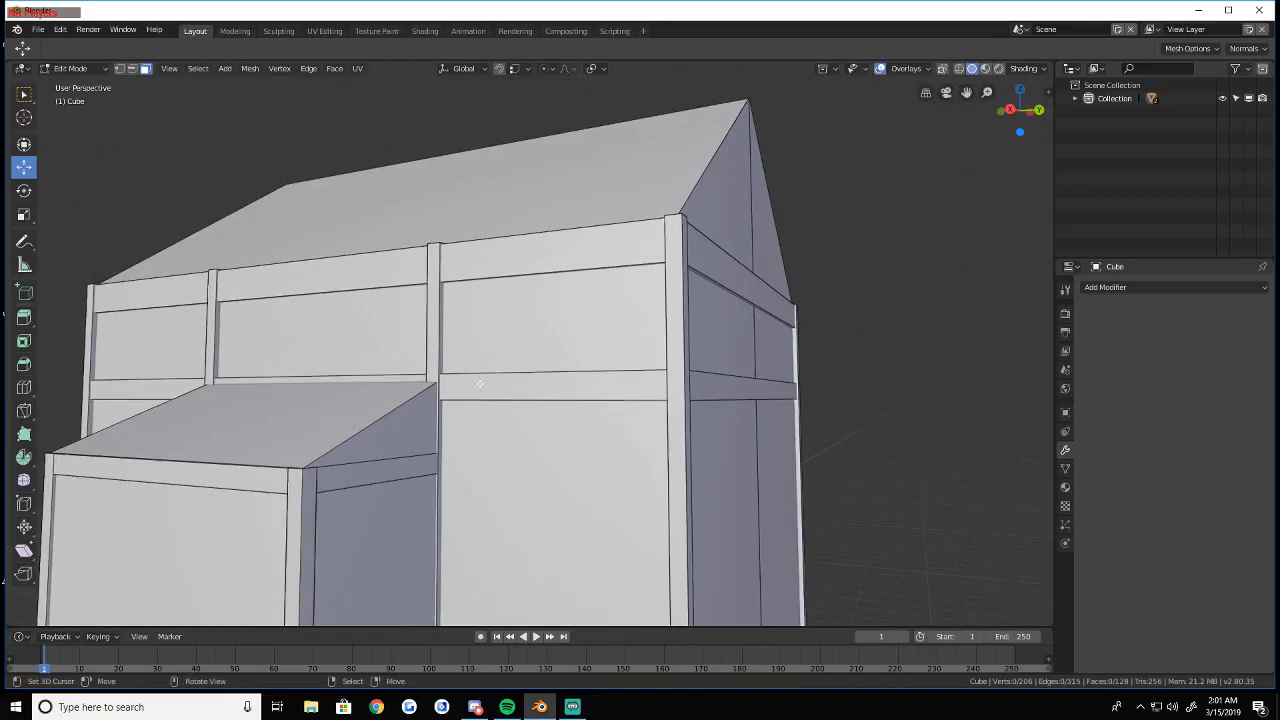
{"action": "key", "text": "l"}
{"action": "key", "text": "ctrl+z"}
{"action": "key", "text": "shift+z"}
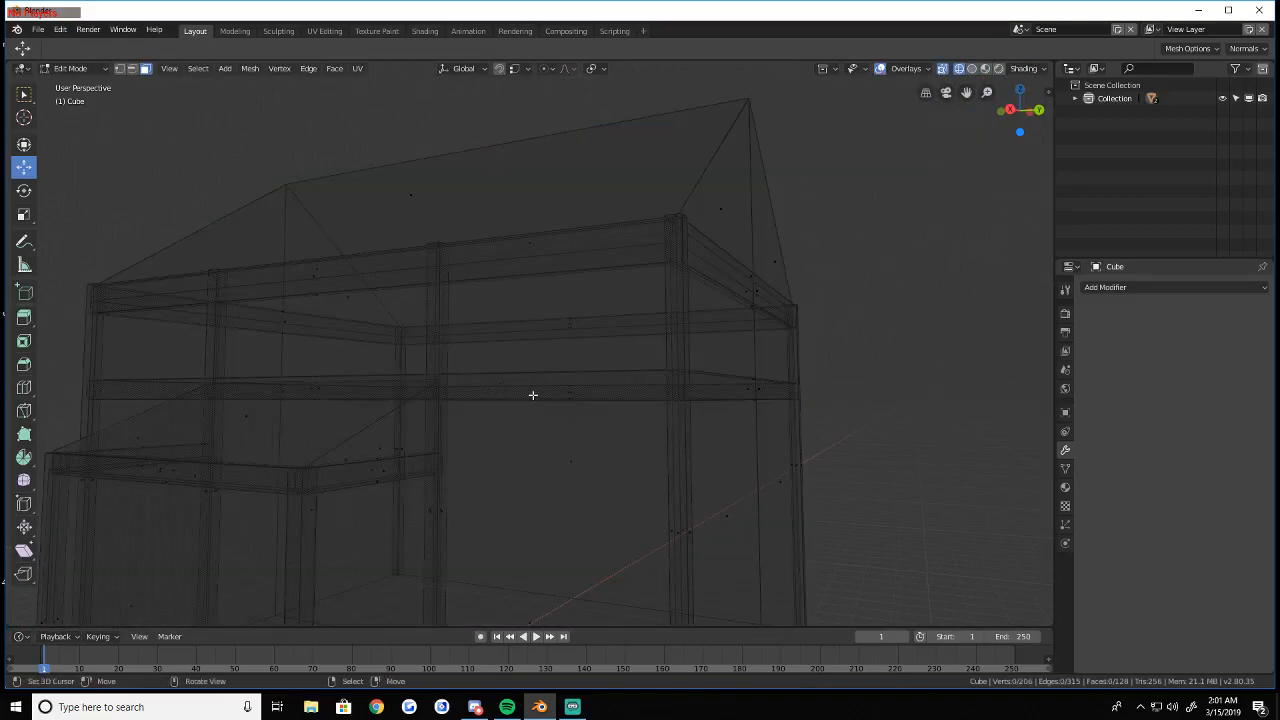
{"action": "key", "text": "l"}
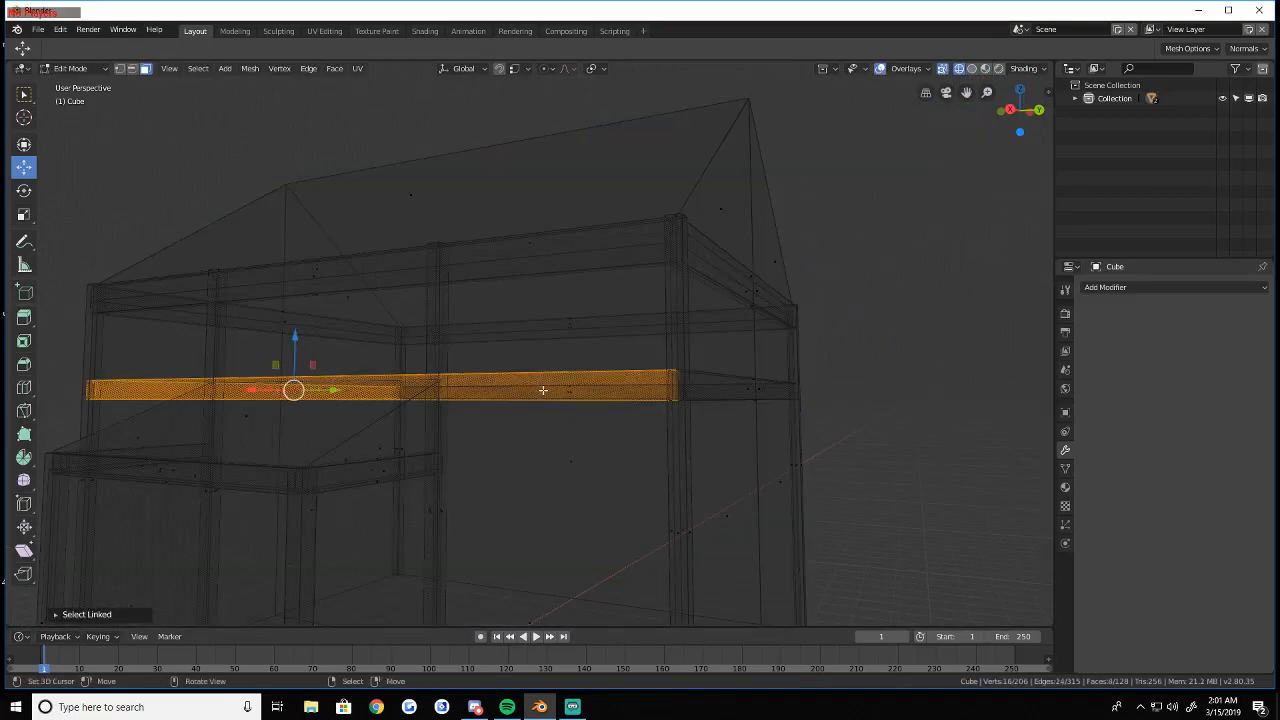
{"action": "key", "text": "l"}
Return to solid display, duplicate the main house's mid-height beams, and lower the copies along Z to the base of the walls
{"action": "key", "text": "shift+z"}
{"action": "key", "text": "shift+grave"}
{"action": "key", "text": "s"}
{"action": "key", "text": "w"}
{"action": "key", "text": "Return"}
{"action": "key", "text": "shift+d"}
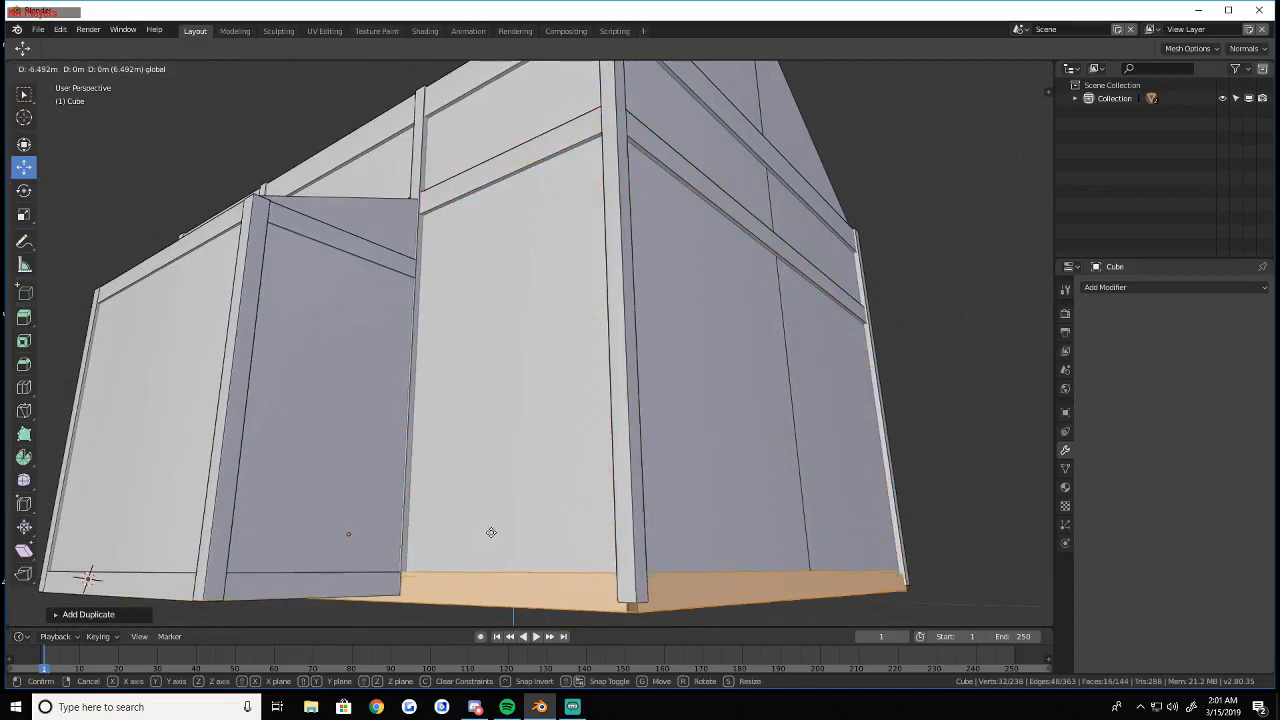
{"action": "left_click_drag", "start_coordinate": [484, 489], "coordinate": [484, 490]}
{"action": "key", "text": "alt+a"}
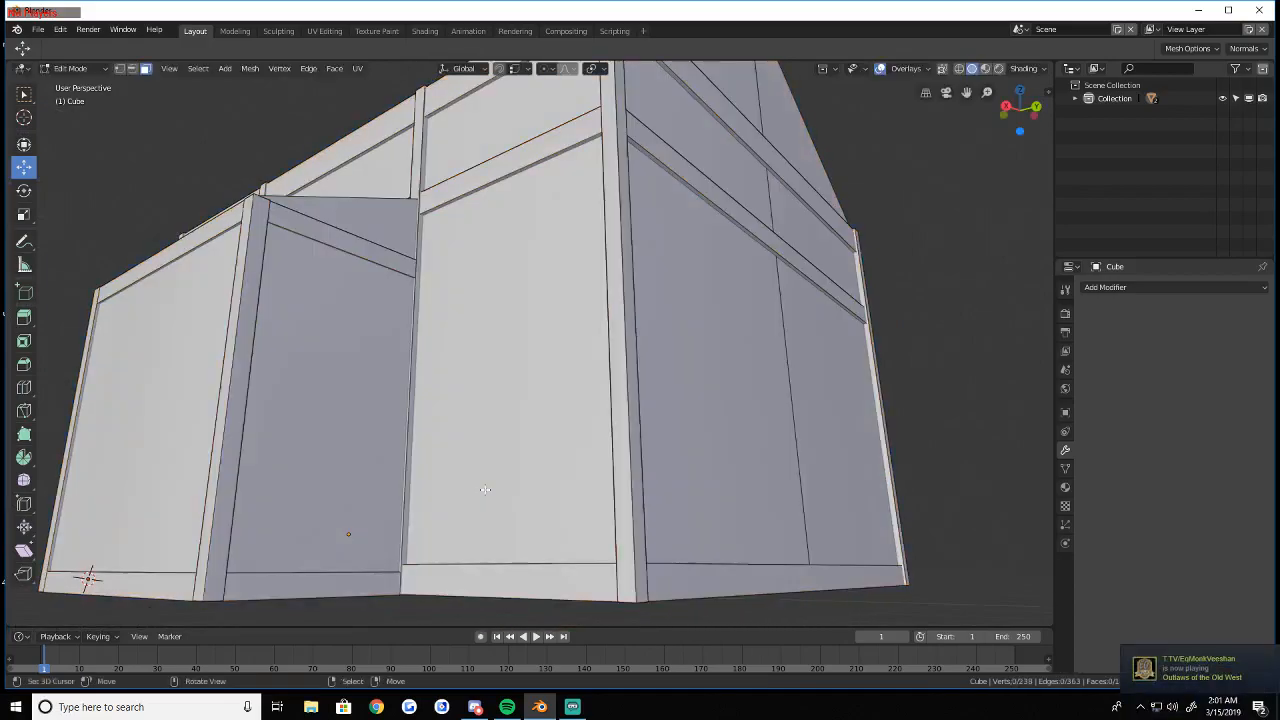
Switch to Object Mode and deselect everything
{"action": "key", "text": "shift+grave"}
{"action": "key", "text": "d"}
{"action": "key", "text": "w"}
{"action": "left_click", "coordinate": [426, 236]}
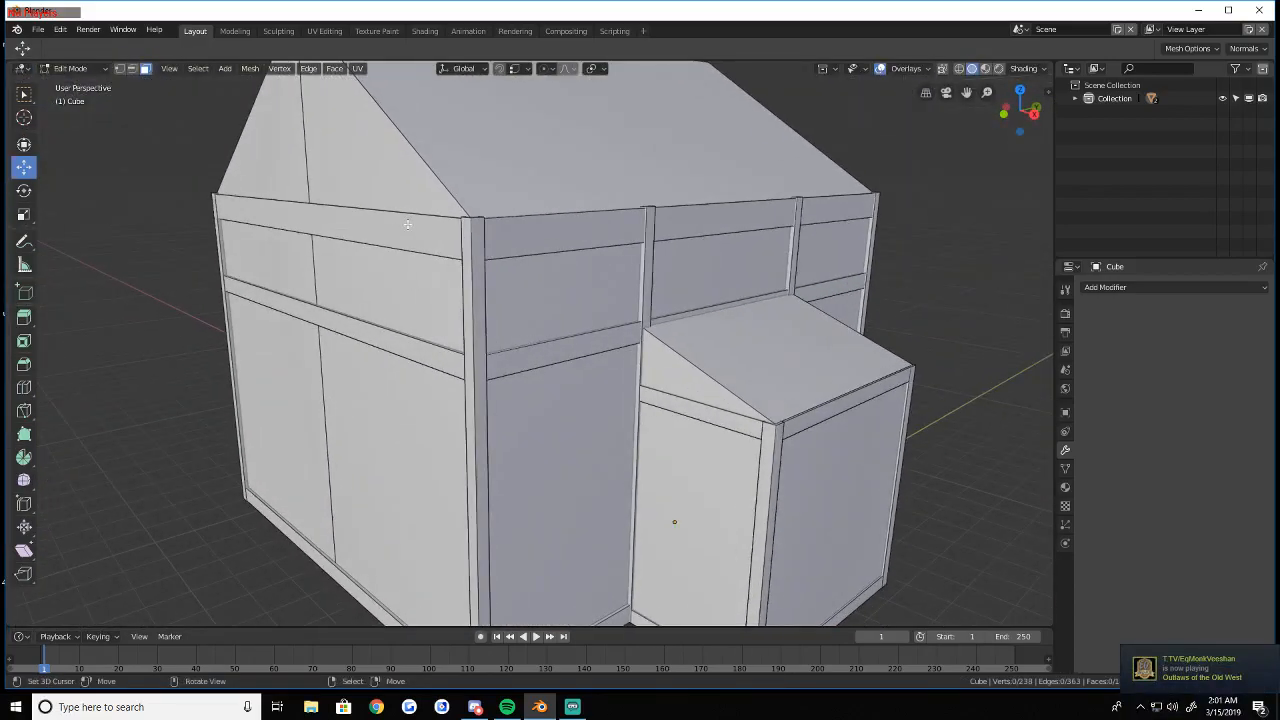
{"action": "left_click", "coordinate": [65, 68]}
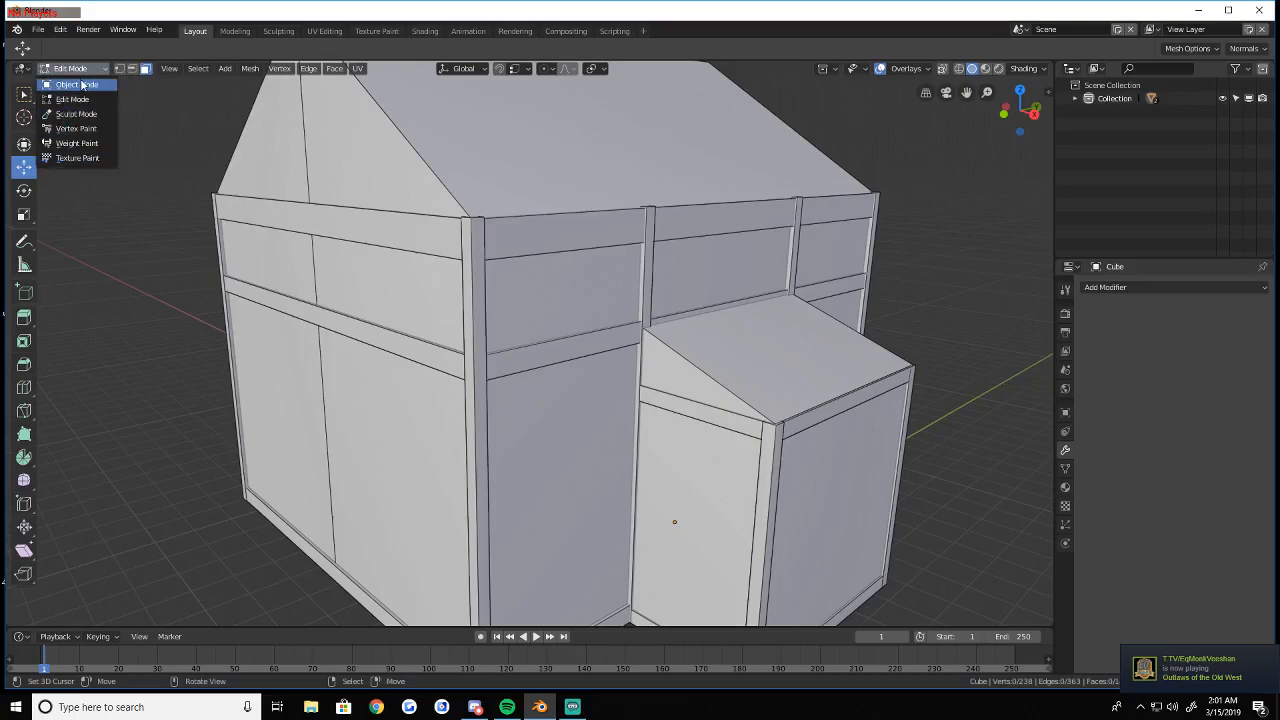
{"action": "left_click", "coordinate": [65, 86]}
{"action": "key", "text": "alt+a"}
Examine the base beams, corner posts and cross beams around the main house and the annex
{"action": "key", "text": "shift+grave"}
{"action": "key", "text": "w"}
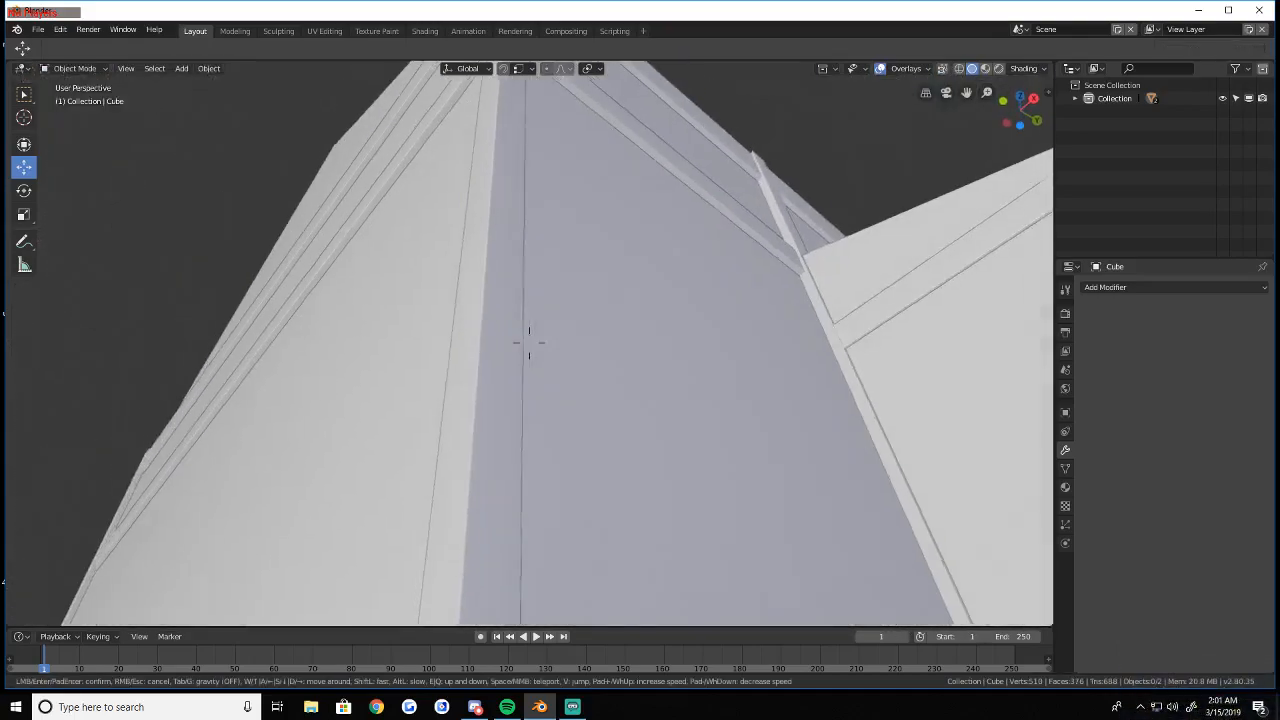
{"action": "right_click", "coordinate": [504, 361]}
{"action": "key", "text": "shift+grave"}
{"action": "key", "text": "w"}
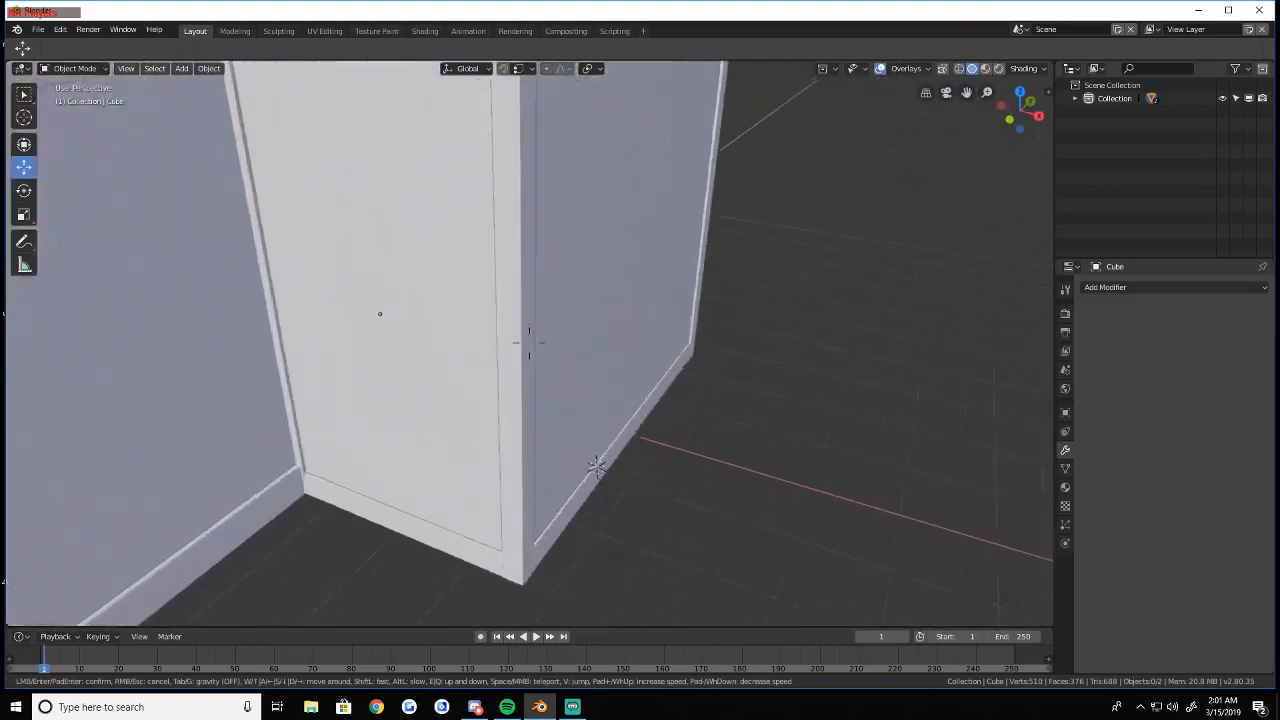
{"action": "key", "text": "s"}
{"action": "key", "text": "d"}
{"action": "key", "text": "s"}
{"action": "key", "text": "w"}
{"action": "key", "text": "d"}
{"action": "key", "text": "s"}
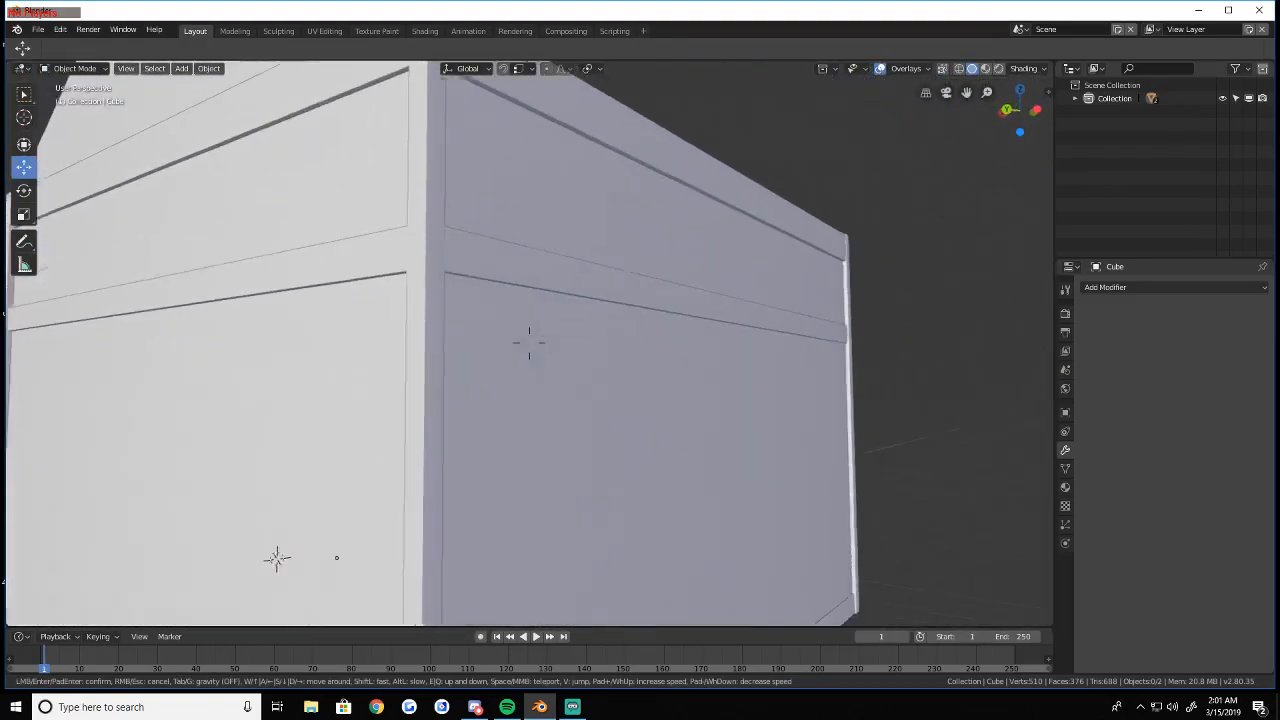
{"action": "key", "text": "a"}
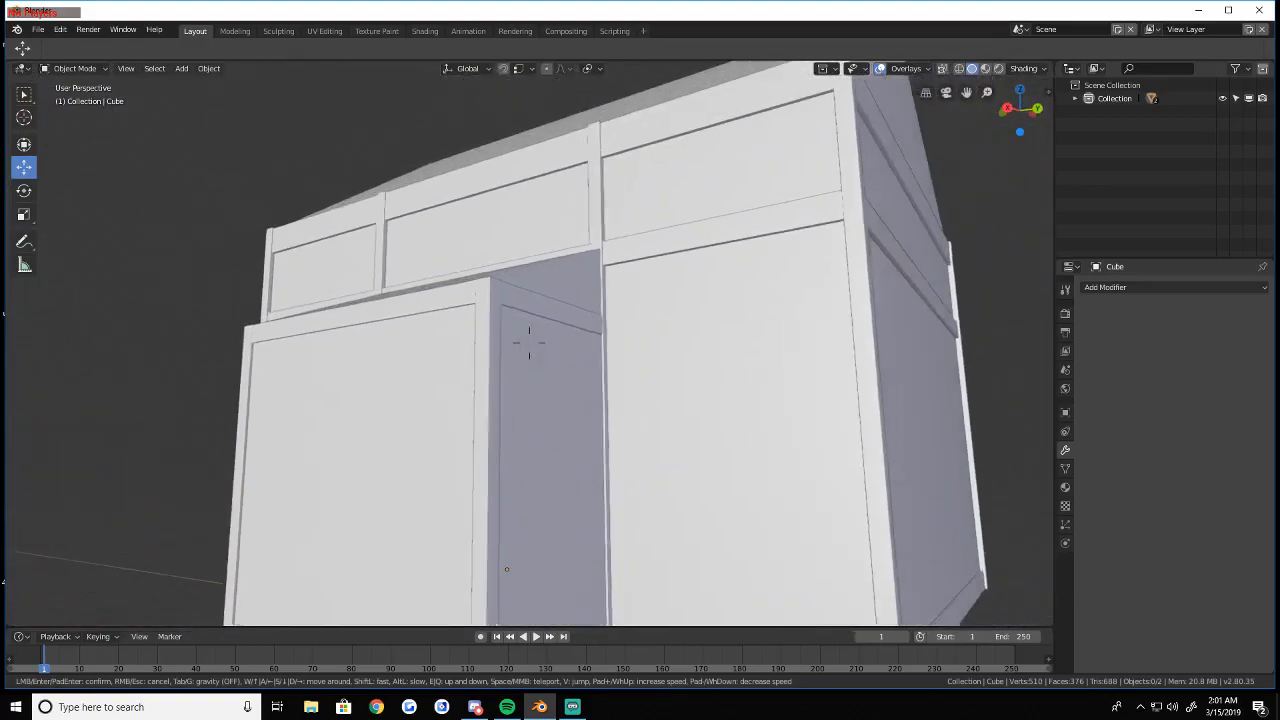
{"action": "key", "text": "s"}
{"action": "left_click", "coordinate": [530, 343]}
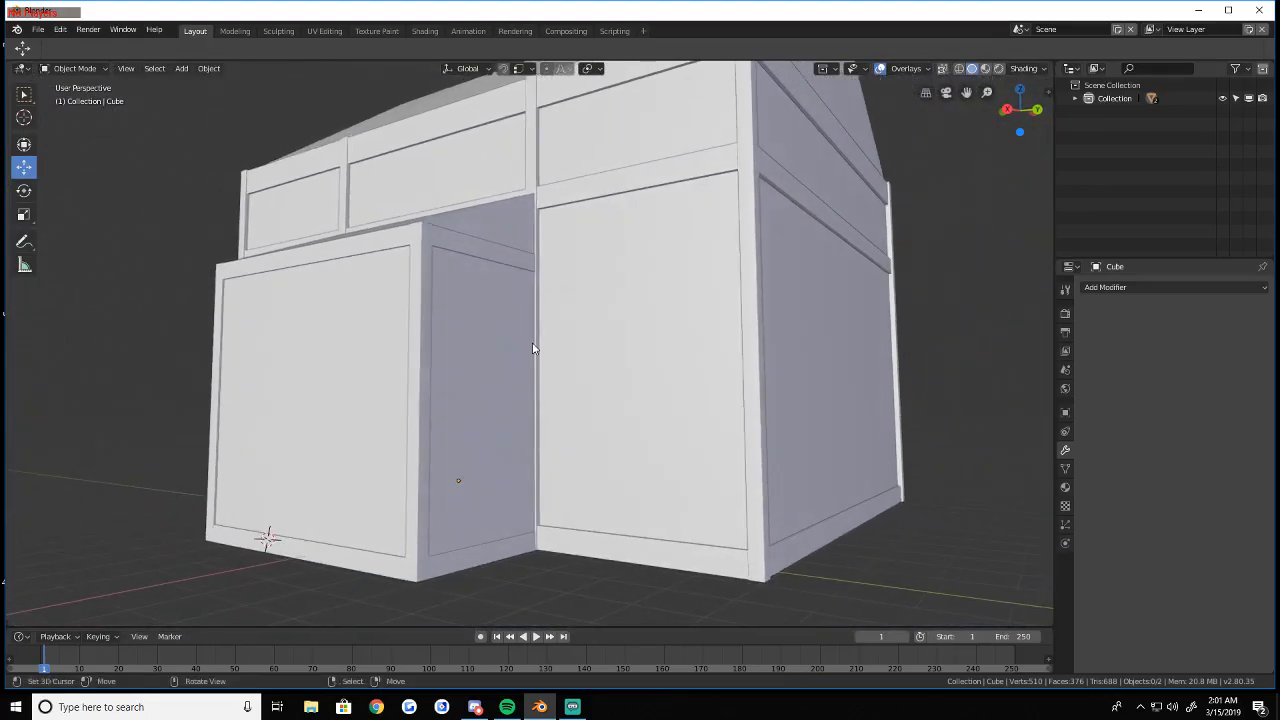
Examine the annex's sloped roof and its junction with the main house wall from several sides
{"action": "key", "text": "shift+grave"}
{"action": "key", "text": "w"}
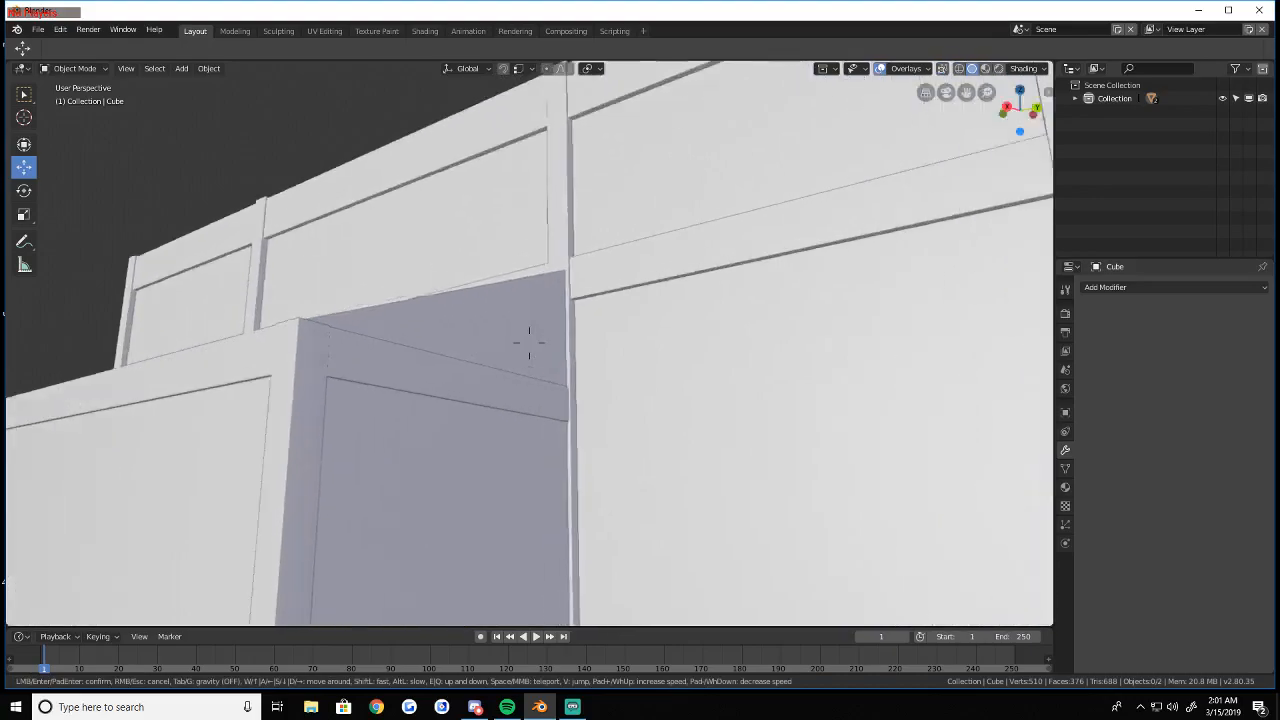
{"action": "key", "text": "s"}
{"action": "key", "text": "a"}
{"action": "key", "text": "s"}
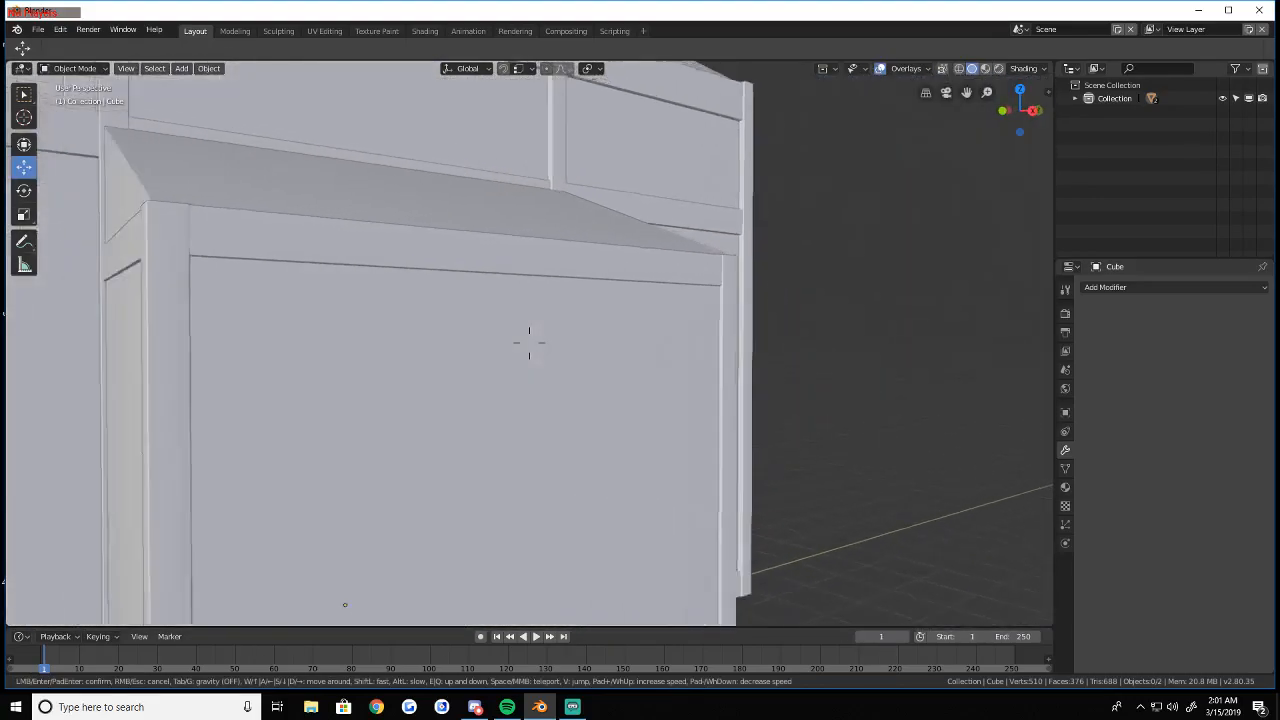
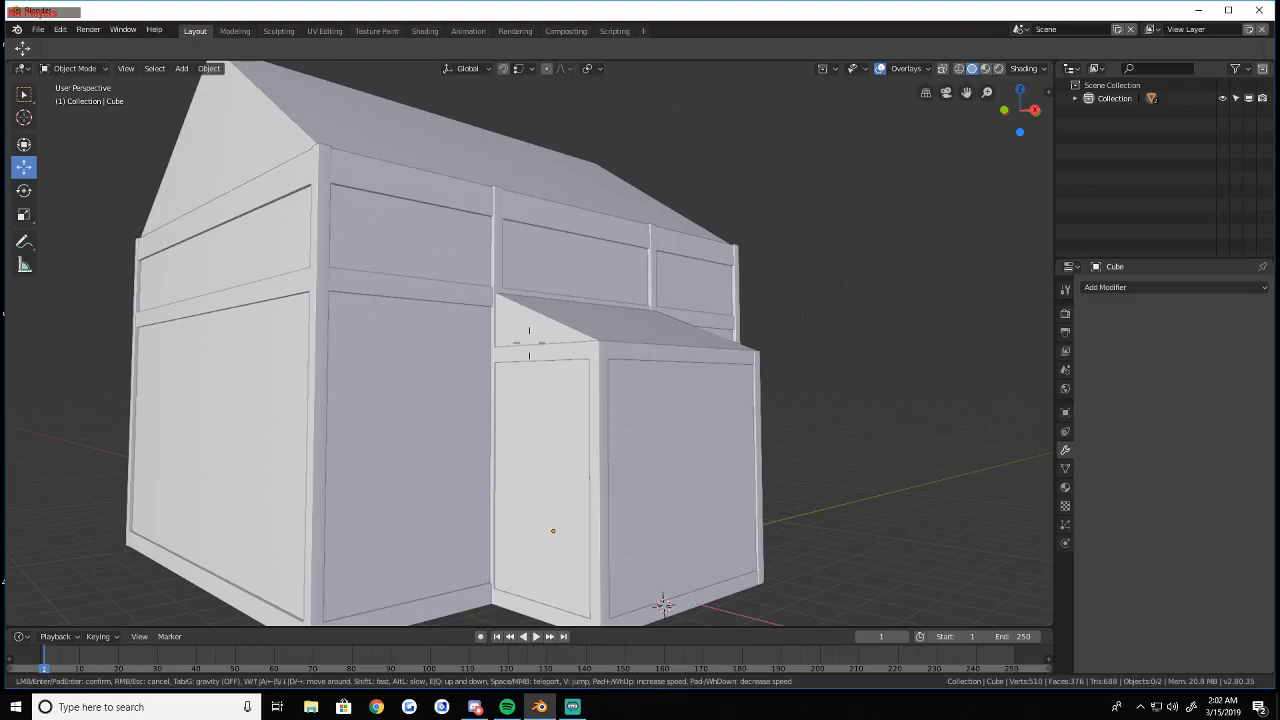
{"action": "key", "text": "w"}
{"action": "key", "text": "e"}
{"action": "key", "text": "w"}
{"action": "left_click", "coordinate": [538, 425]}
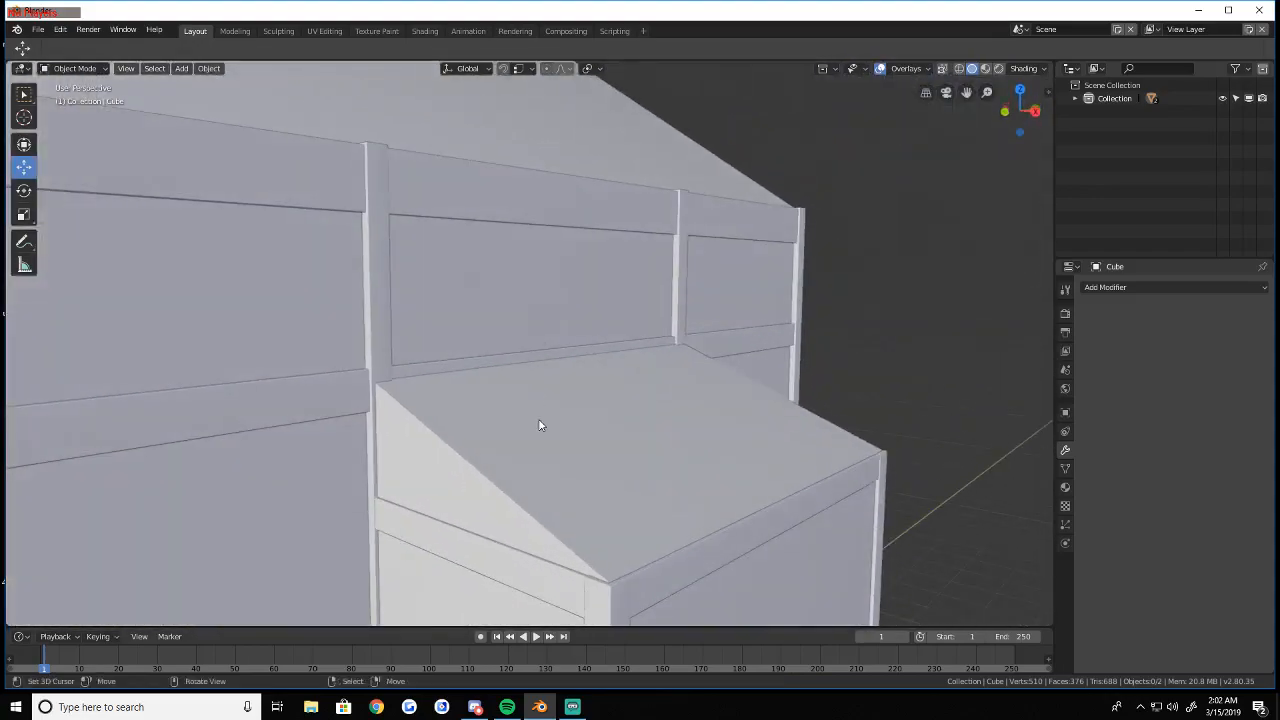
Select the house body object, enter Edit Mode on it, and clear the face selection
{"action": "left_click", "coordinate": [191, 143]}
{"action": "left_click", "coordinate": [75, 68]}
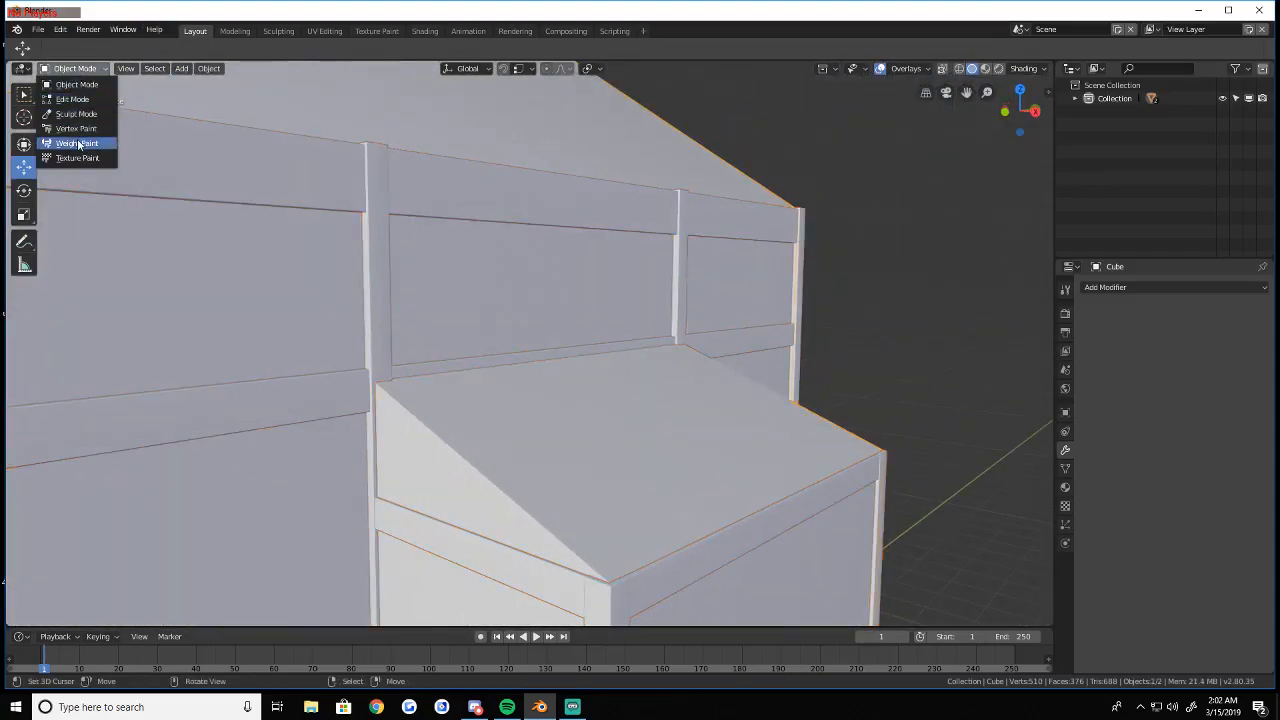
{"action": "left_click", "coordinate": [68, 100]}
{"action": "key", "text": "a"}
{"action": "key", "text": "a"}
Select both sloped faces of the main roof together
{"action": "key", "text": "shift+grave"}
{"action": "key", "text": "s"}
{"action": "left_click", "coordinate": [529, 342]}
{"action": "left_click", "coordinate": [521, 343]}
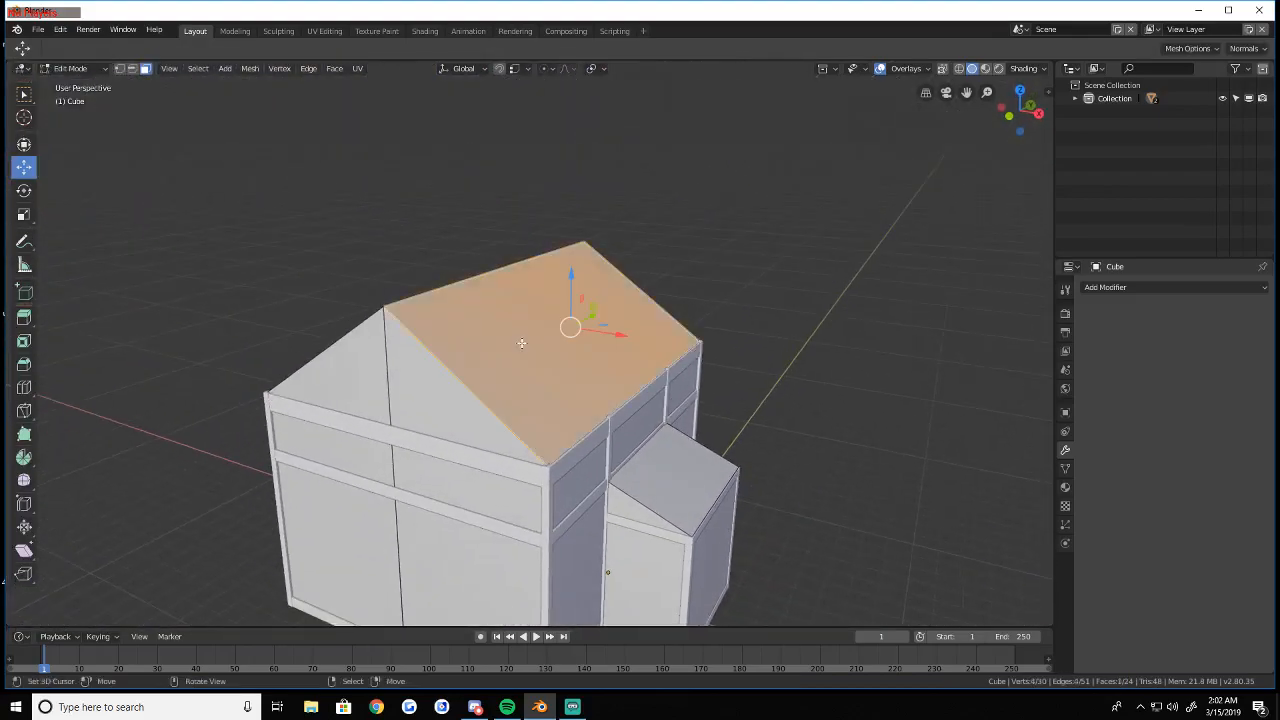
{"action": "key", "text": "shift+grave"}
{"action": "key", "text": "w"}
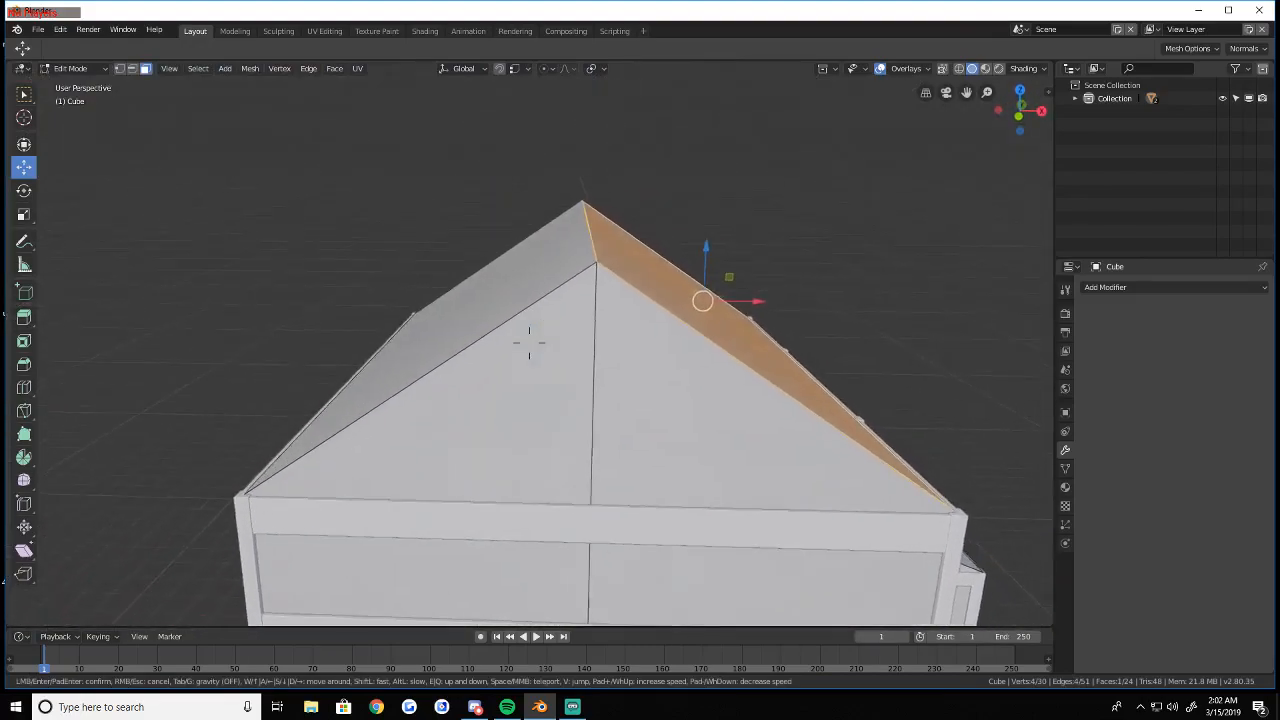
{"action": "key", "text": "d"}
{"action": "key", "text": "e"}
{"action": "key", "text": "s"}
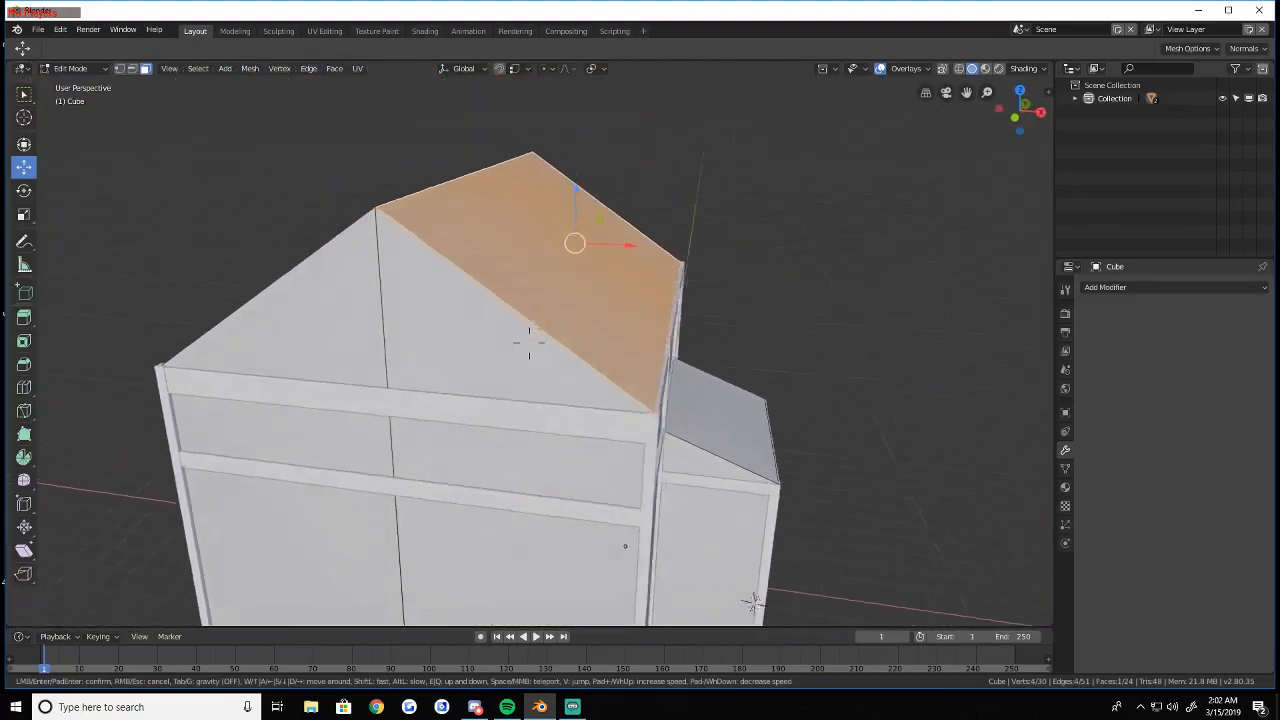
{"action": "key", "text": "w"}
{"action": "key", "text": "s"}
{"action": "key", "text": "a"}
{"action": "key", "text": "w"}
{"action": "key", "text": "s"}
{"action": "left_click", "coordinate": [529, 343]}
{"action": "right_click", "coordinate": [481, 274], "text": "shift"}
Extrude both main roof slopes in place and push the new faces outward with Shrink/Fatten by about 0.2
{"action": "key", "text": "shift+grave"}
{"action": "key", "text": "d"}
{"action": "key", "text": "w"}
{"action": "key", "text": "d"}
{"action": "key", "text": "s"}
{"action": "left_click", "coordinate": [529, 343]}
{"action": "key", "text": "e"}
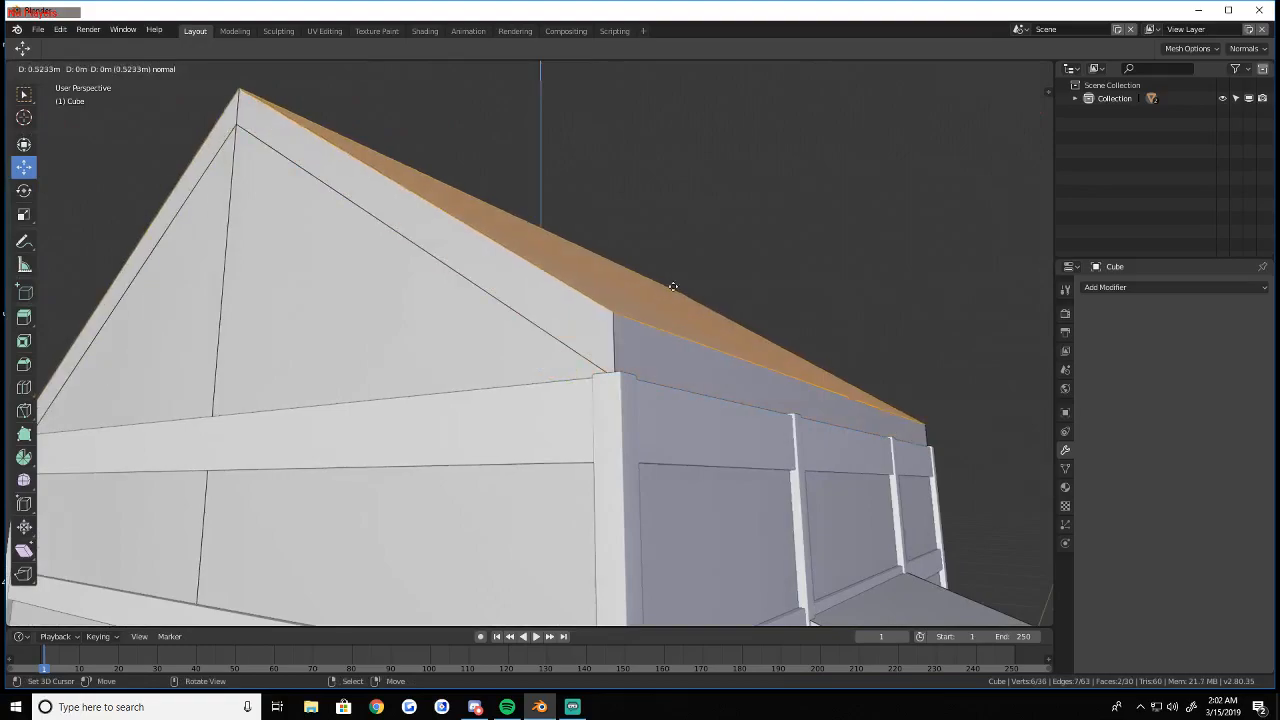
{"action": "right_click", "coordinate": [674, 287]}
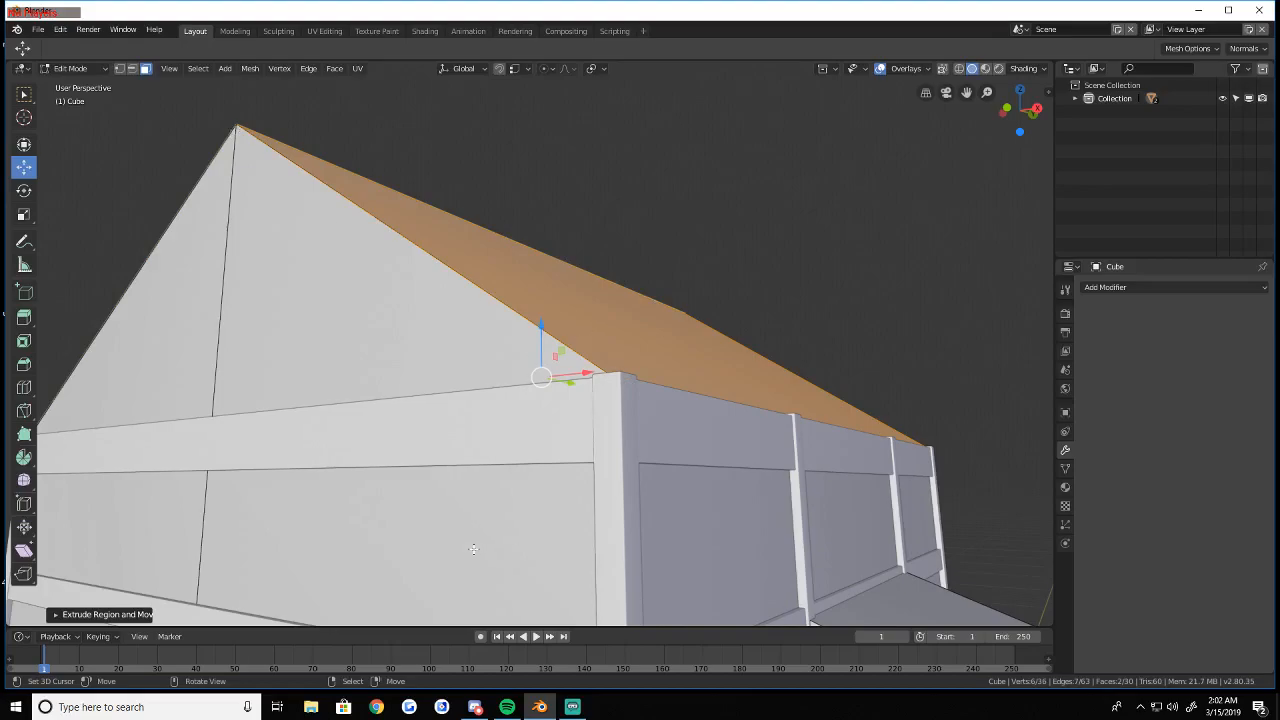
{"action": "key", "text": "alt+s"}
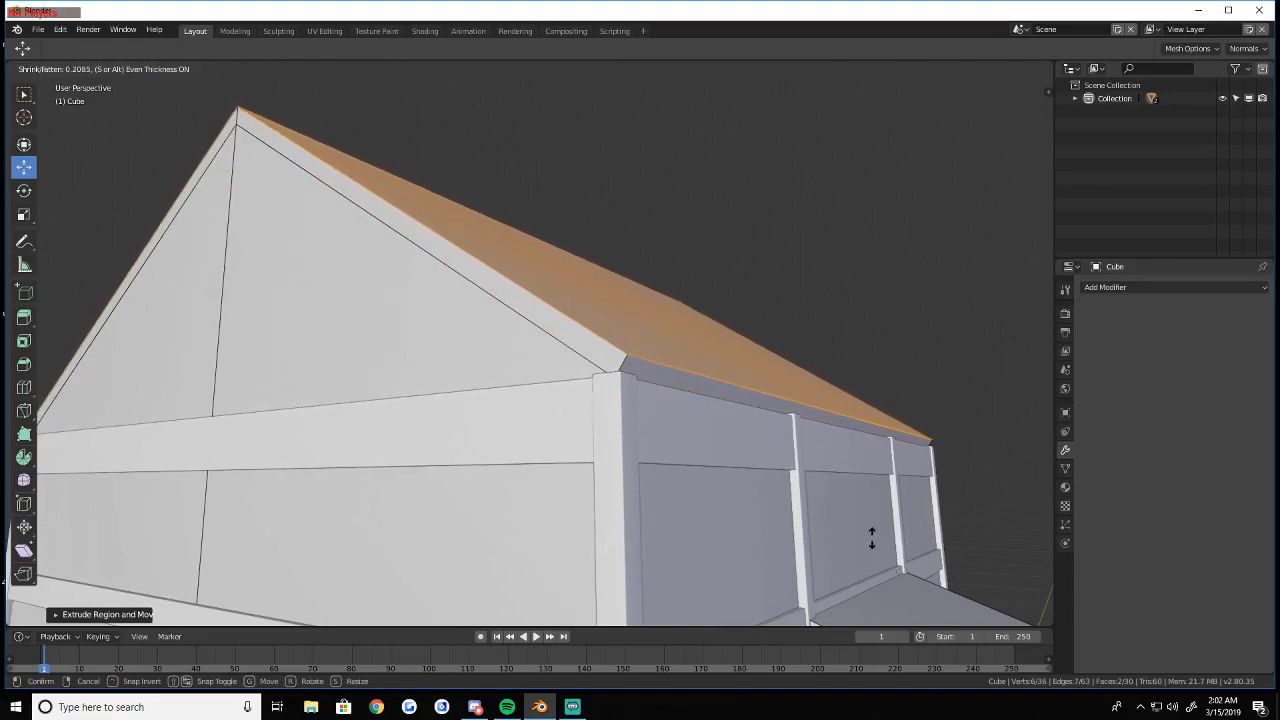
{"action": "left_click", "coordinate": [803, 482]}
Select the narrow thickness faces along both eaves of the main roof
{"action": "right_click", "coordinate": [661, 379]}
{"action": "middle_click_drag", "start_coordinate": [657, 377], "coordinate": [91, 151]}
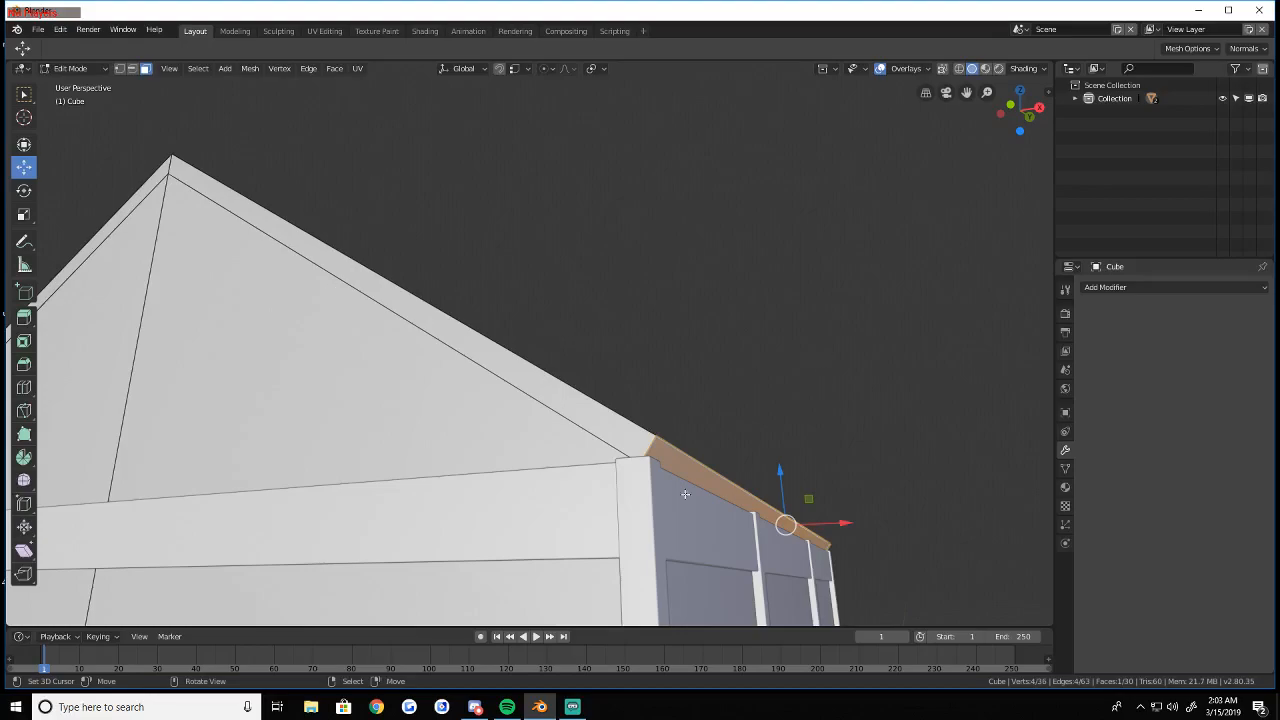
{"action": "middle_click_drag", "start_coordinate": [683, 459], "coordinate": [516, 375]}
{"action": "left_click", "coordinate": [512, 372]}
Extrude both eave faces in place, push them outward with Shrink/Fatten by about 0.49, and clear the selection
{"action": "key", "text": "e"}
{"action": "right_click", "coordinate": [824, 535]}
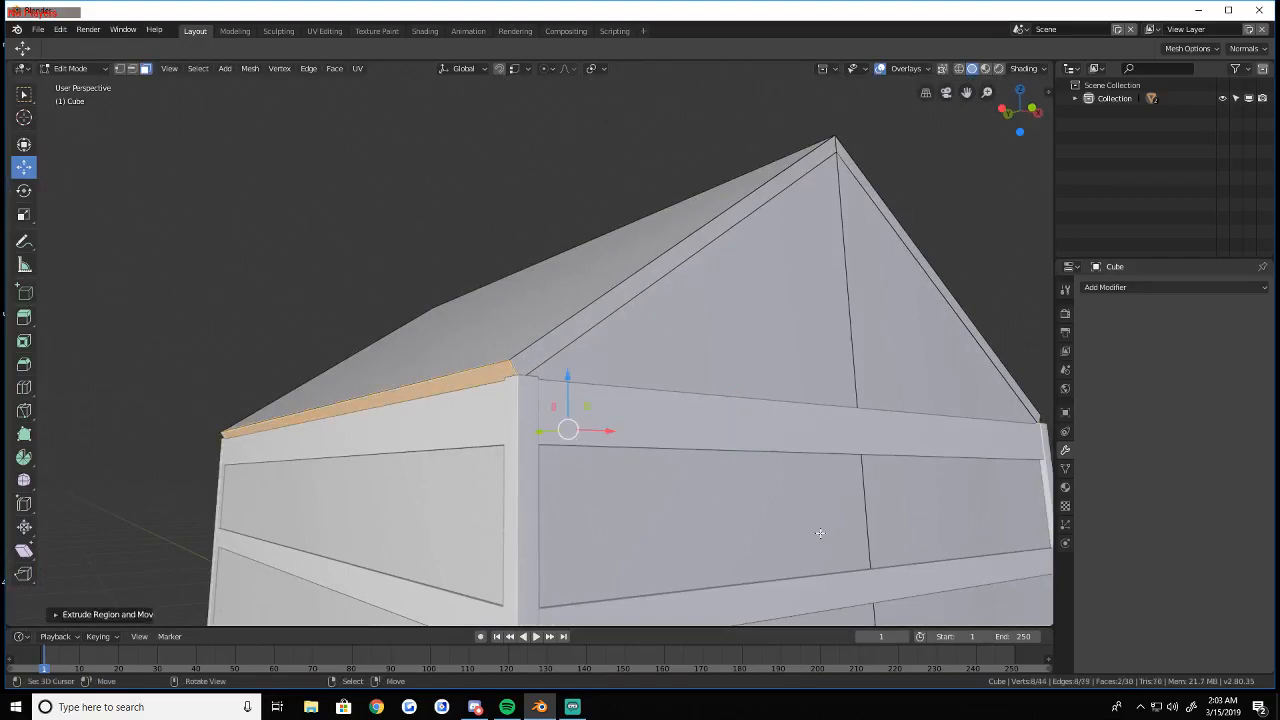
{"action": "key", "text": "alt+s"}
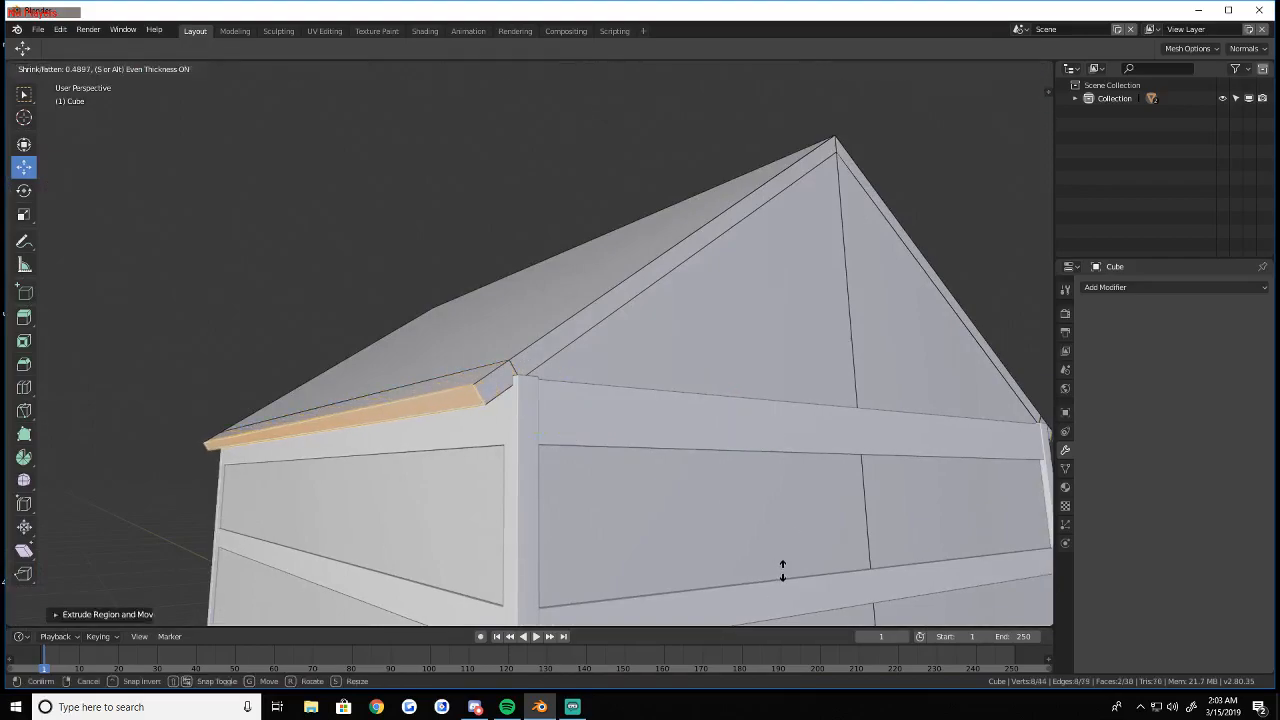
{"action": "left_click", "coordinate": [783, 569]}
{"action": "key", "text": "a"}
{"action": "key", "text": "a"}
Select the thickness faces that run along both roof slopes and eave overhang ends at one gable
{"action": "right_click", "coordinate": [497, 380]}
{"action": "right_click", "coordinate": [570, 332], "text": "shift"}
{"action": "right_click", "coordinate": [865, 180], "text": "shift"}
{"action": "key", "text": "shift+grave"}
{"action": "key", "text": "d"}
{"action": "left_click", "coordinate": [529, 343]}
{"action": "right_click", "coordinate": [848, 415], "text": "shift"}
Add the matching slope and overhang end faces at the opposite gable to the selection
{"action": "key", "text": "shift+grave"}
{"action": "key", "text": "d"}
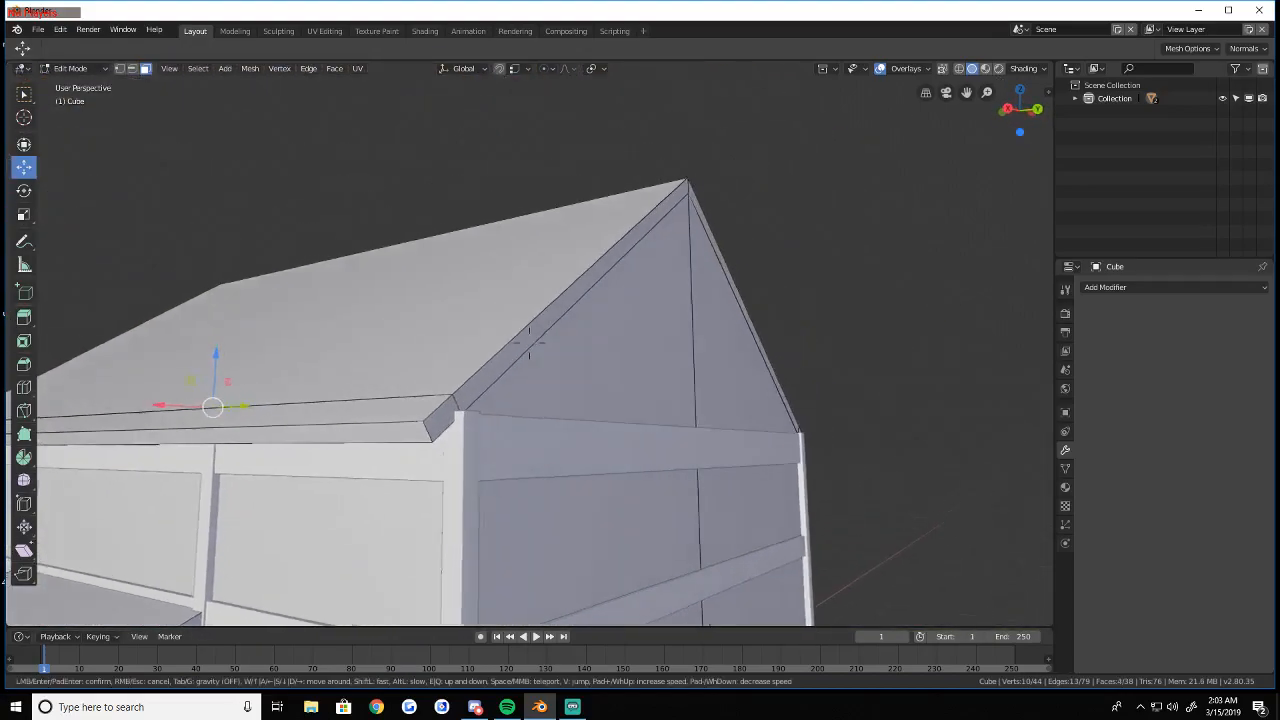
{"action": "left_click", "coordinate": [529, 343]}
{"action": "right_click", "coordinate": [359, 416], "text": "shift"}
{"action": "right_click", "coordinate": [385, 398], "text": "shift"}
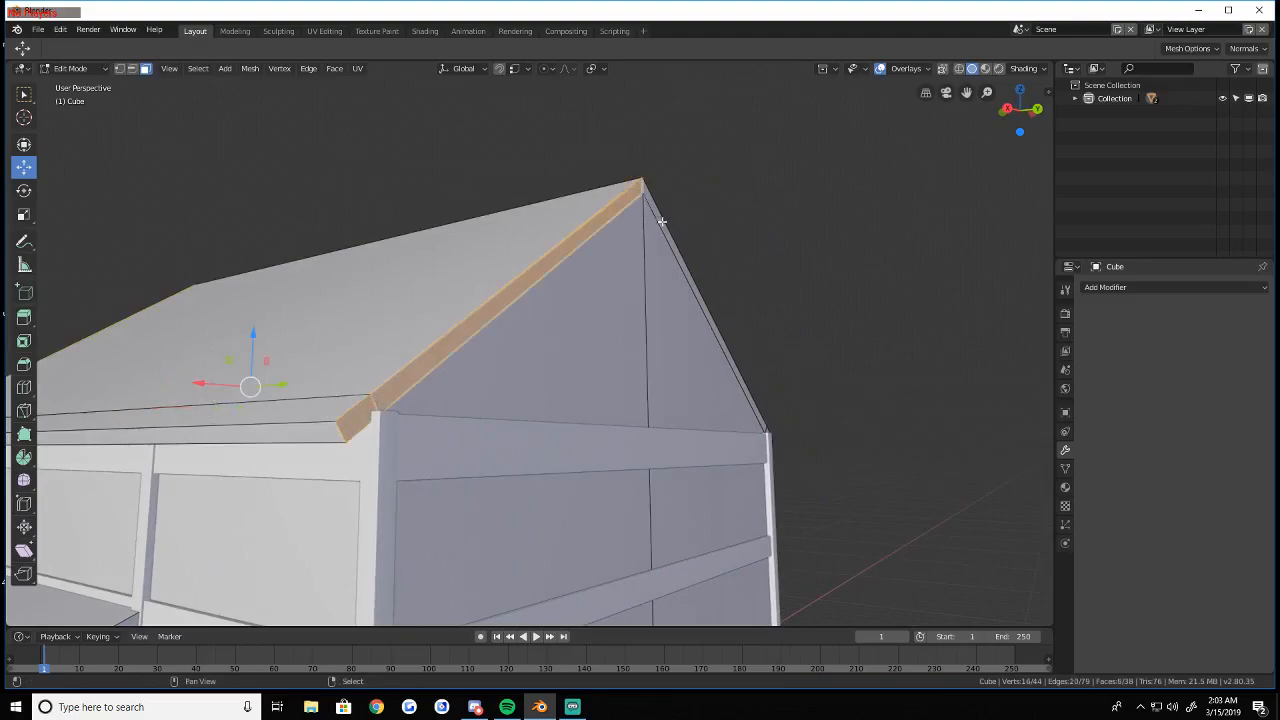
{"action": "key", "text": "shift+grave"}
{"action": "key", "text": "d"}
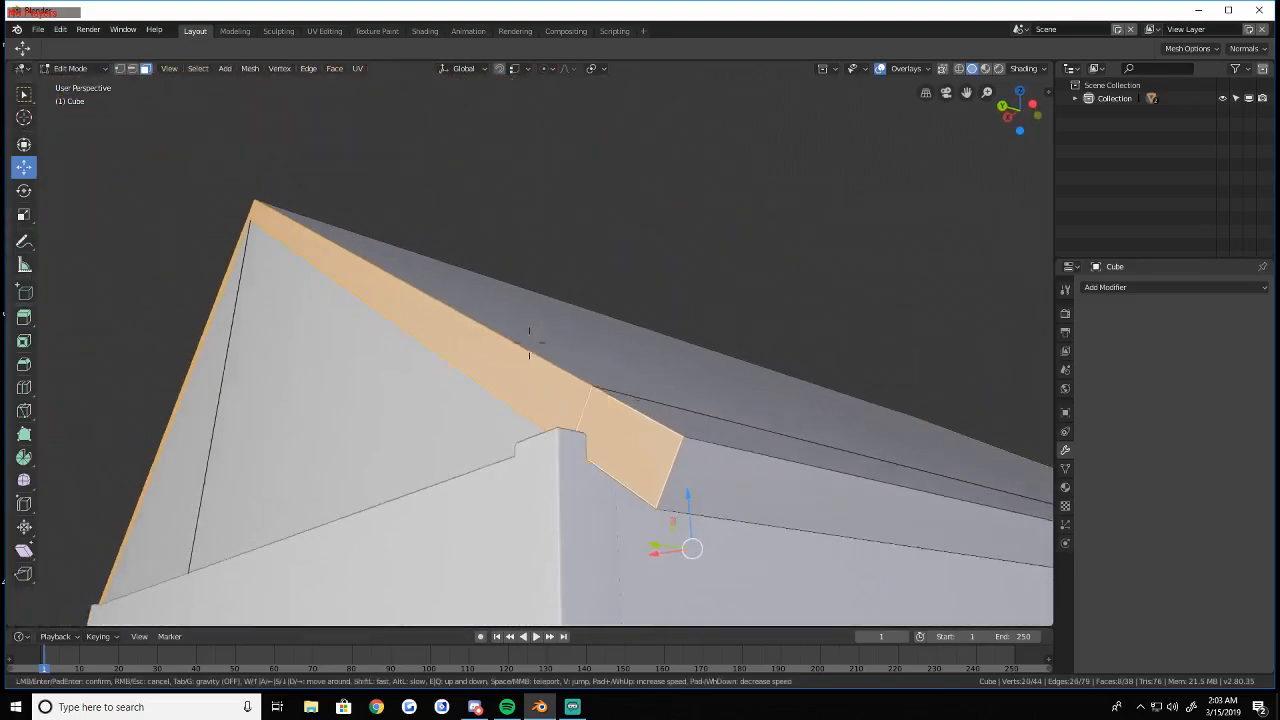
{"action": "key", "text": "s"}
{"action": "left_click", "coordinate": [529, 343]}
Extrude the gable-side roof faces in place, push them outward with Shrink/Fatten by about 0.33, and clear the selection
{"action": "key", "text": "e"}
{"action": "right_click", "coordinate": [769, 478]}
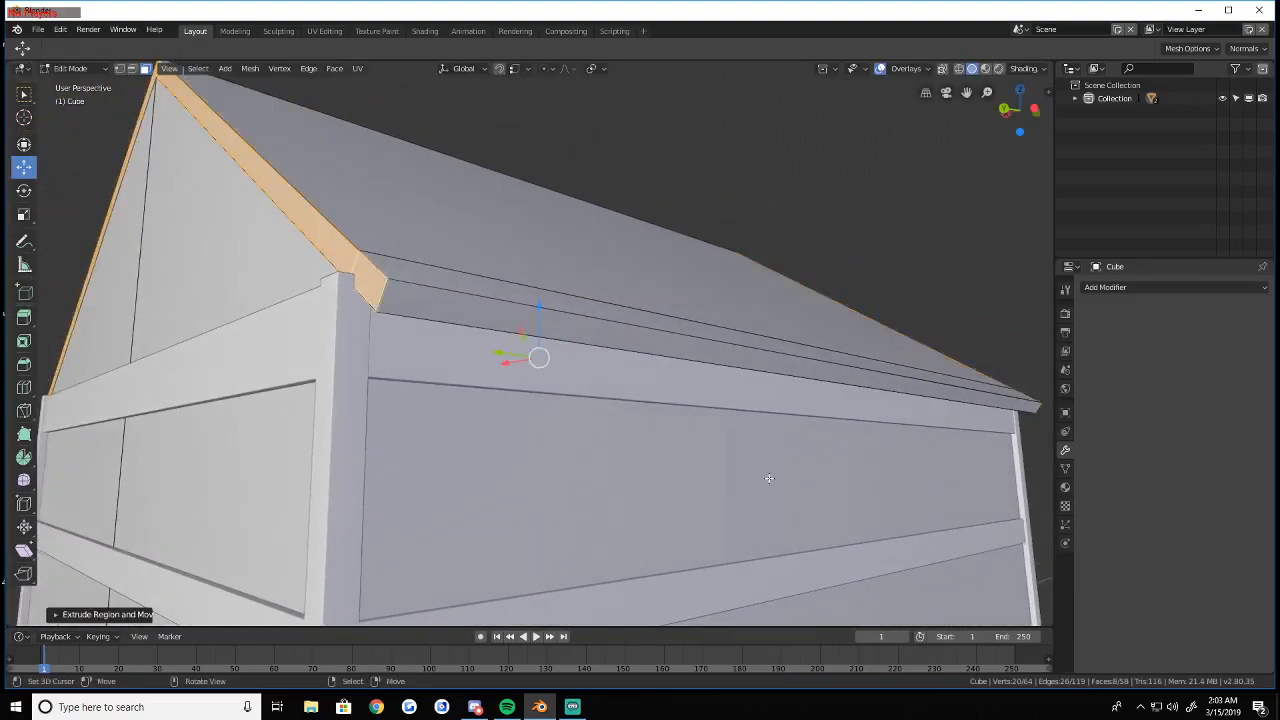
{"action": "key", "text": "alt+s"}
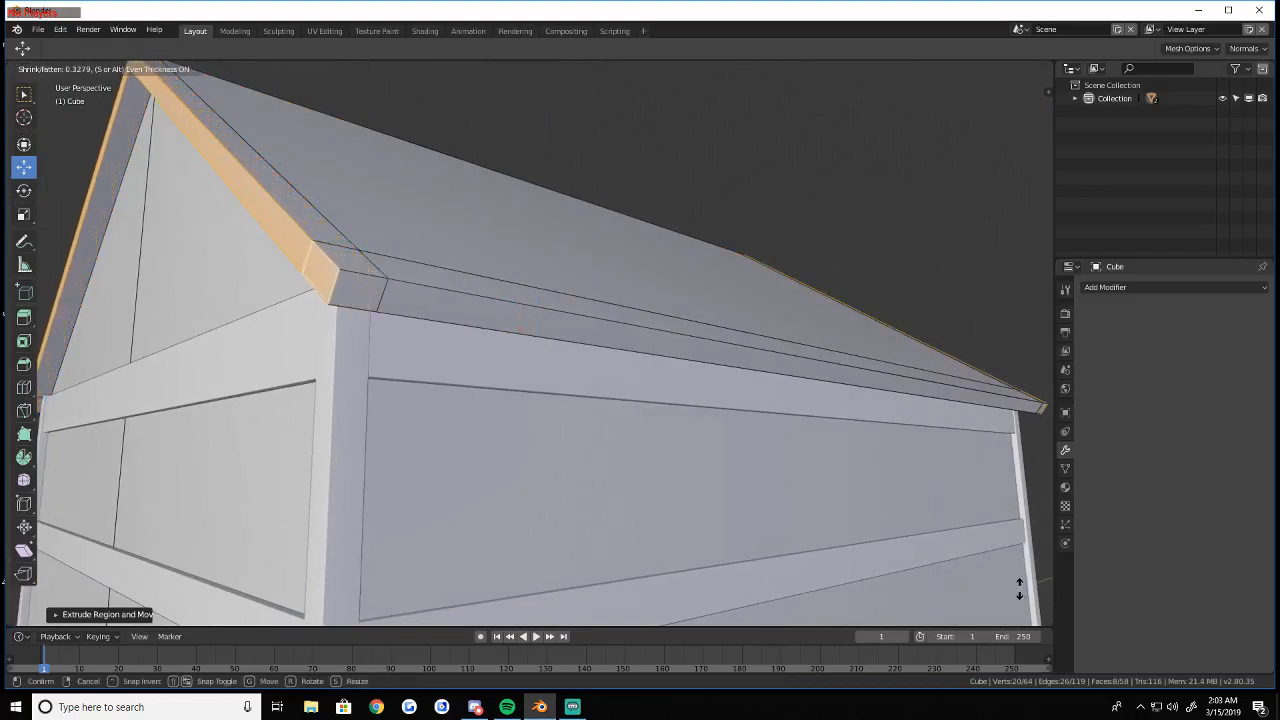
{"action": "left_click", "coordinate": [1019, 589]}
{"action": "key", "text": "alt+a"}
Add a centred loop cut running around the thickness of the main roof's outer edge, and clear the selection
{"action": "key", "text": "shift+grave"}
{"action": "key", "text": "s"}
{"action": "key", "text": "w"}
{"action": "key", "text": "d"}
{"action": "key", "text": "w"}
{"action": "left_click", "coordinate": [529, 343]}
{"action": "key", "text": "ctrl+r"}
{"action": "left_click", "coordinate": [496, 332]}
{"action": "right_click", "coordinate": [491, 328]}
{"action": "key", "text": "a"}
{"action": "key", "text": "a"}
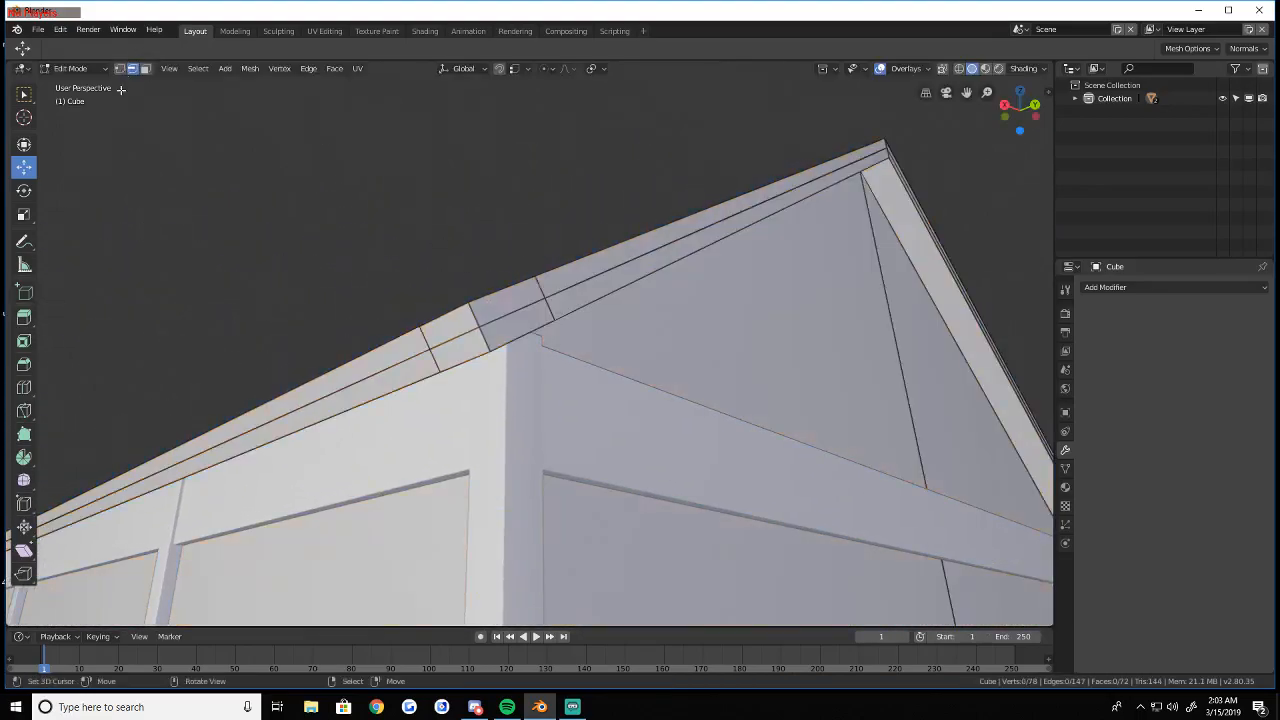
Switch to face selection and select the upper face loop around the main roof's outer edge
{"action": "left_click", "coordinate": [145, 70]}
{"action": "left_click", "coordinate": [474, 315], "text": "alt"}
{"action": "key", "text": "shift+grave"}
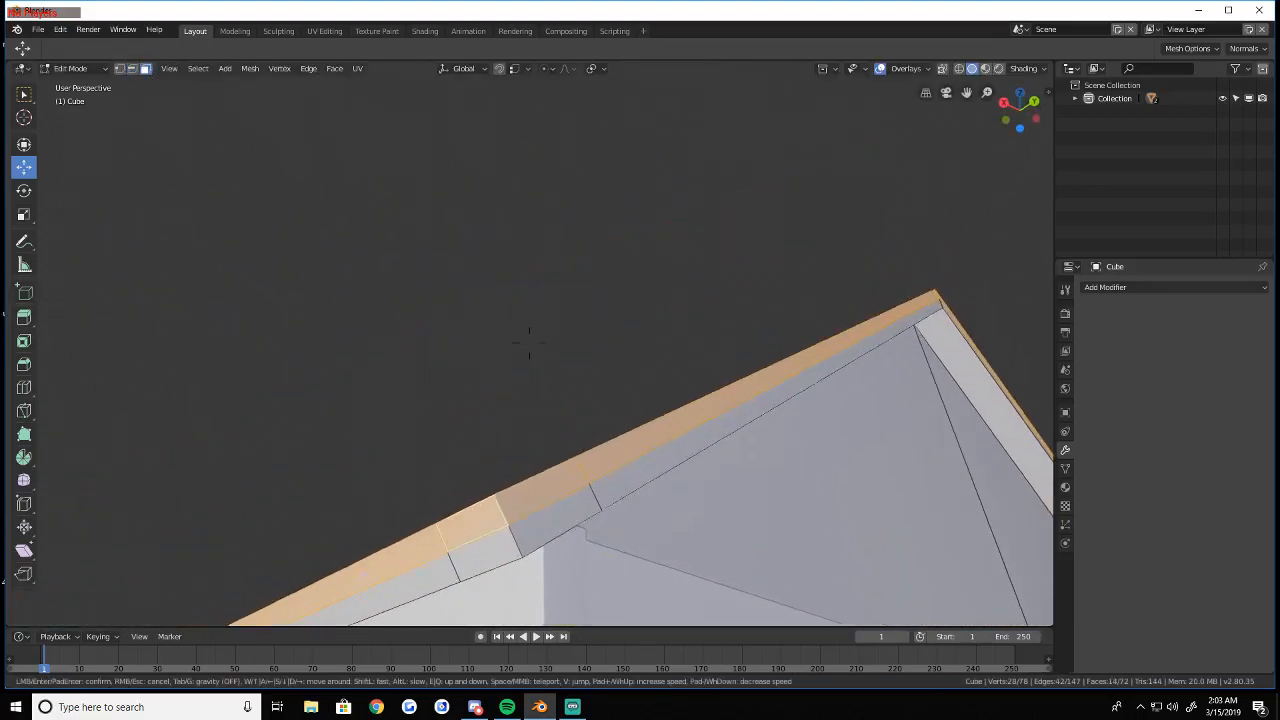
{"action": "key", "text": "w"}
{"action": "key", "text": "s"}
{"action": "key", "text": "w"}
{"action": "left_click", "coordinate": [529, 343]}
{"action": "key", "text": "e"}
{"action": "right_click", "coordinate": [852, 465]}
{"action": "key", "text": "ctrl+z"}
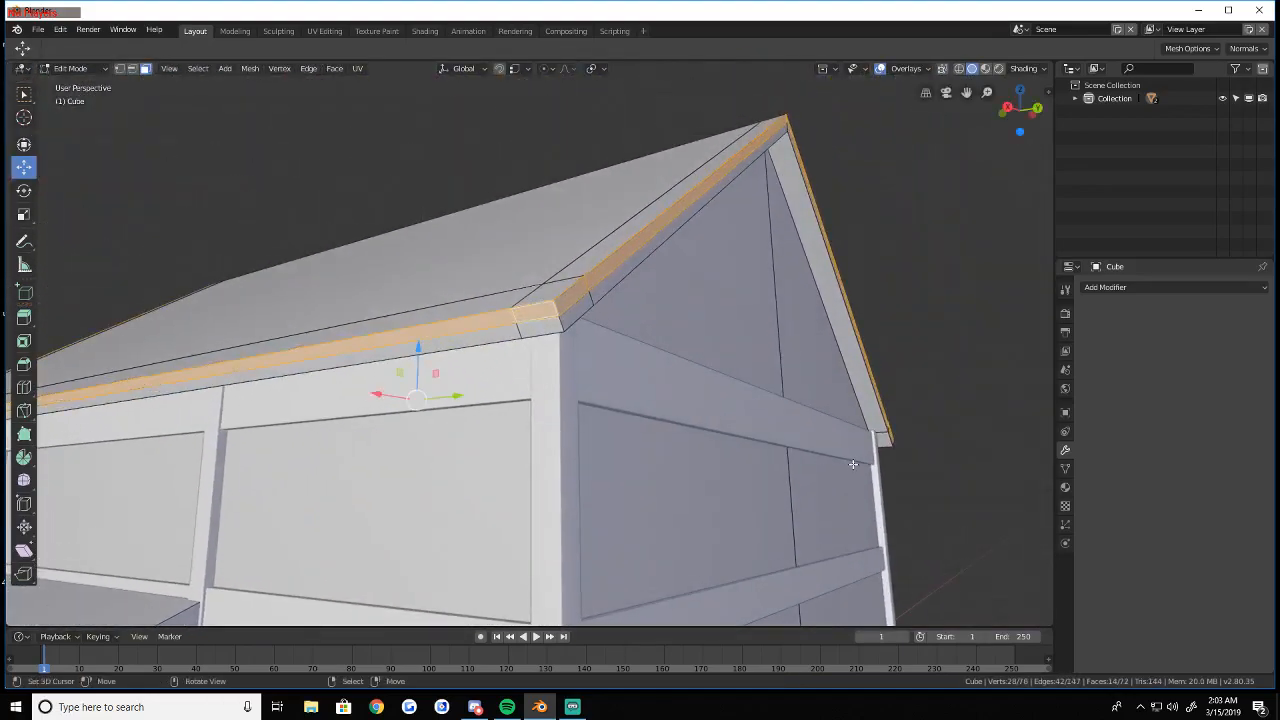
Extrude the upper roof rim faces in place, push them outward with Shrink/Fatten by about 0.12, and clear the selection
{"action": "key", "text": "e"}
{"action": "right_click", "coordinate": [853, 464]}
{"action": "key", "text": "alt+s"}
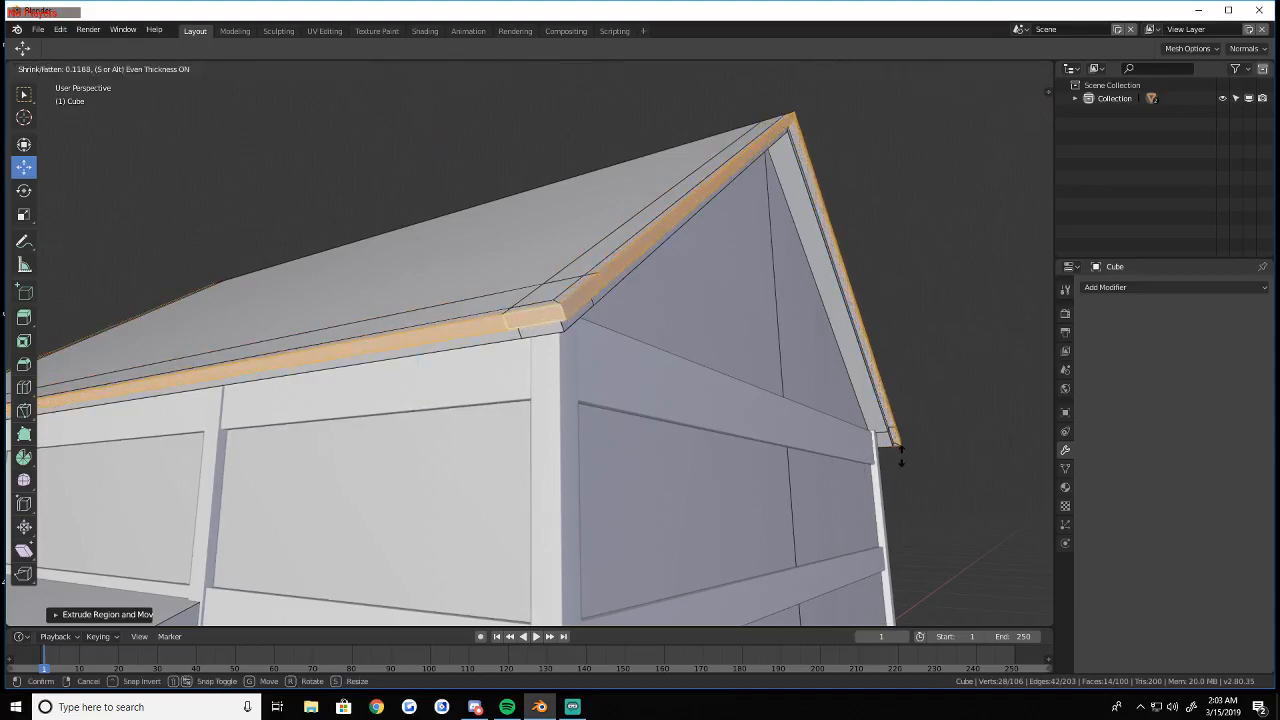
{"action": "left_click", "coordinate": [926, 452]}
{"action": "key", "text": "a"}
{"action": "key", "text": "a"}
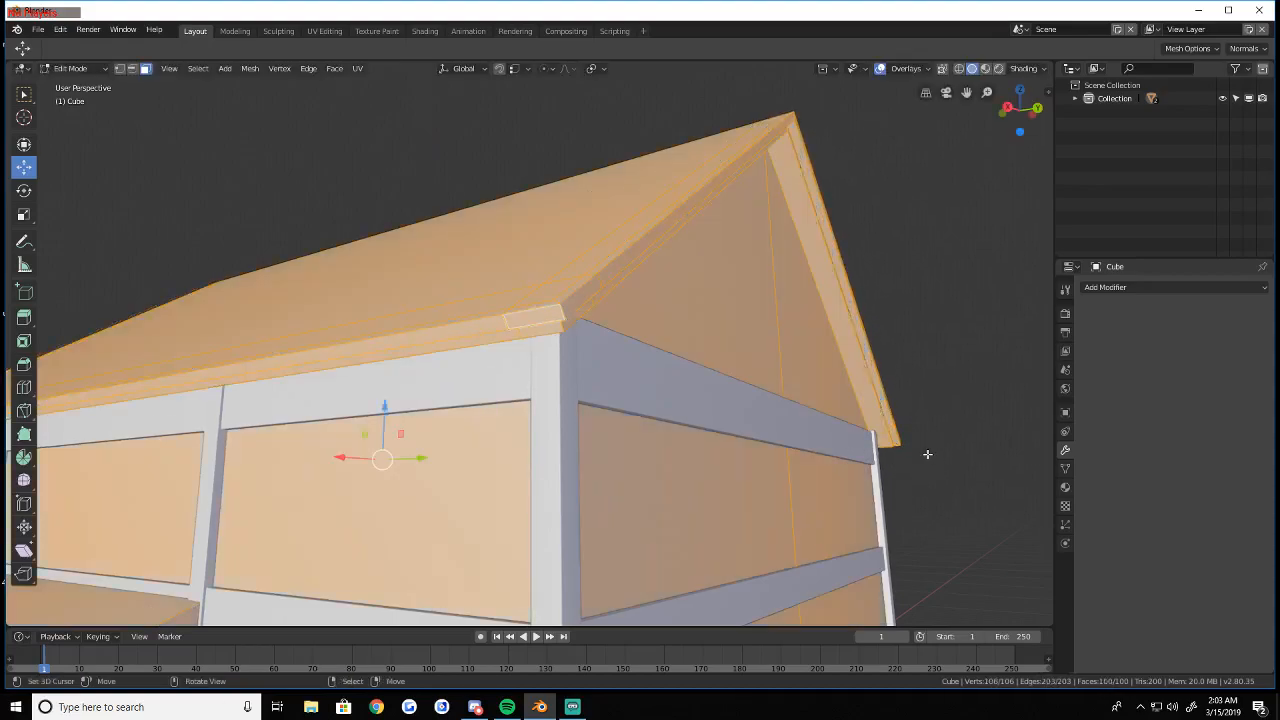
Examine the stepped roof edge at its corners in perspective, back and right orthographic views, including in wireframe
{"action": "key", "text": "shift+grave"}
{"action": "key", "text": "w"}
{"action": "key", "text": "d"}
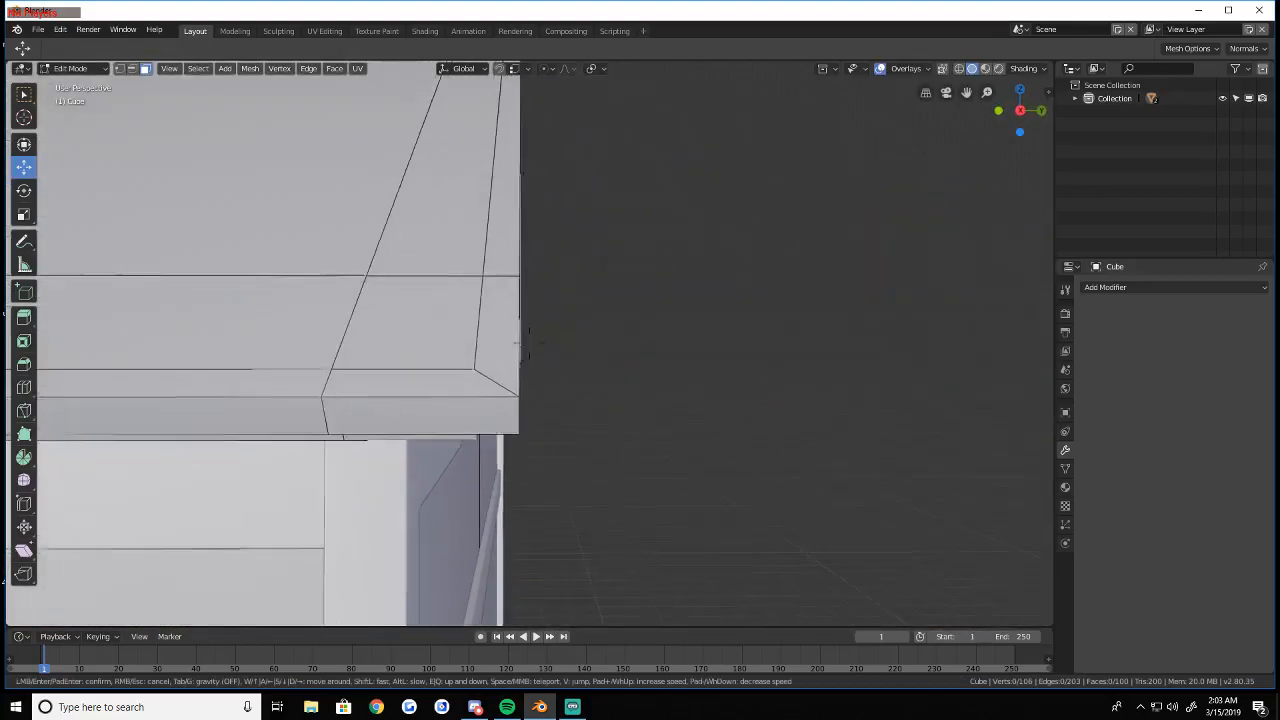
{"action": "key", "text": "s"}
{"action": "left_click", "coordinate": [529, 343]}
{"action": "key", "text": "a"}
{"action": "key", "text": "a"}
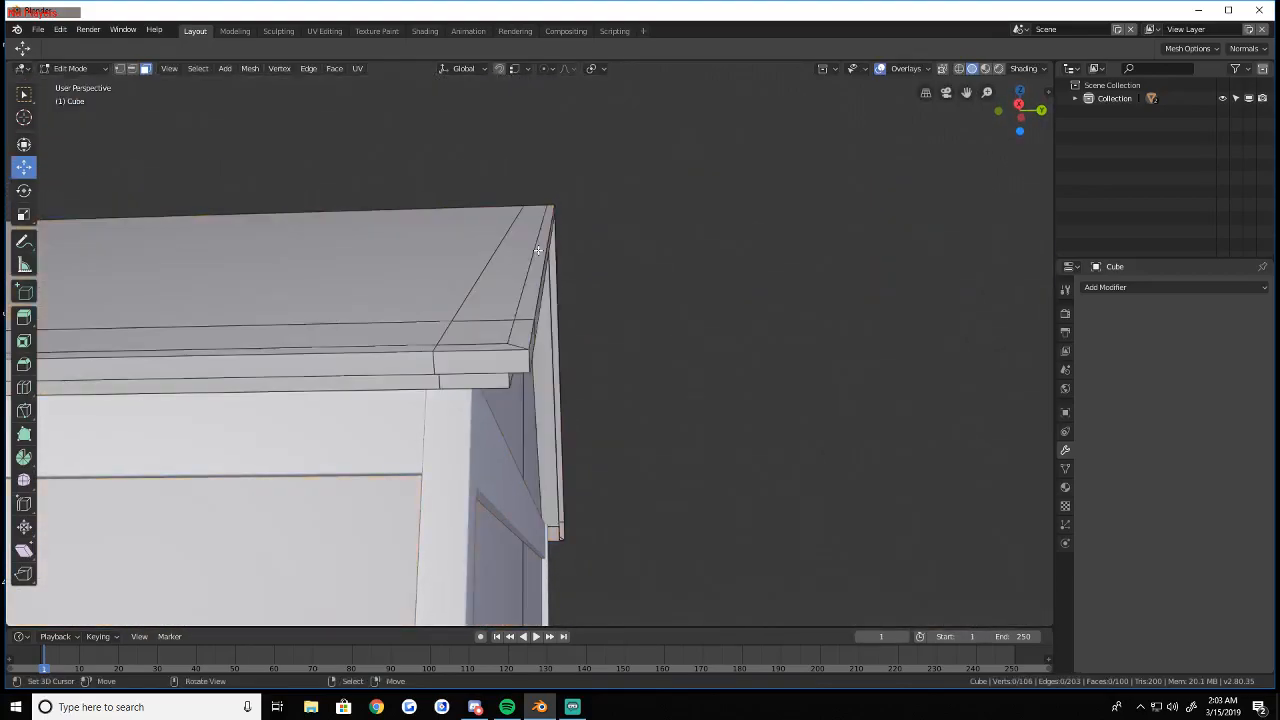
{"action": "key", "text": "KP_1"}
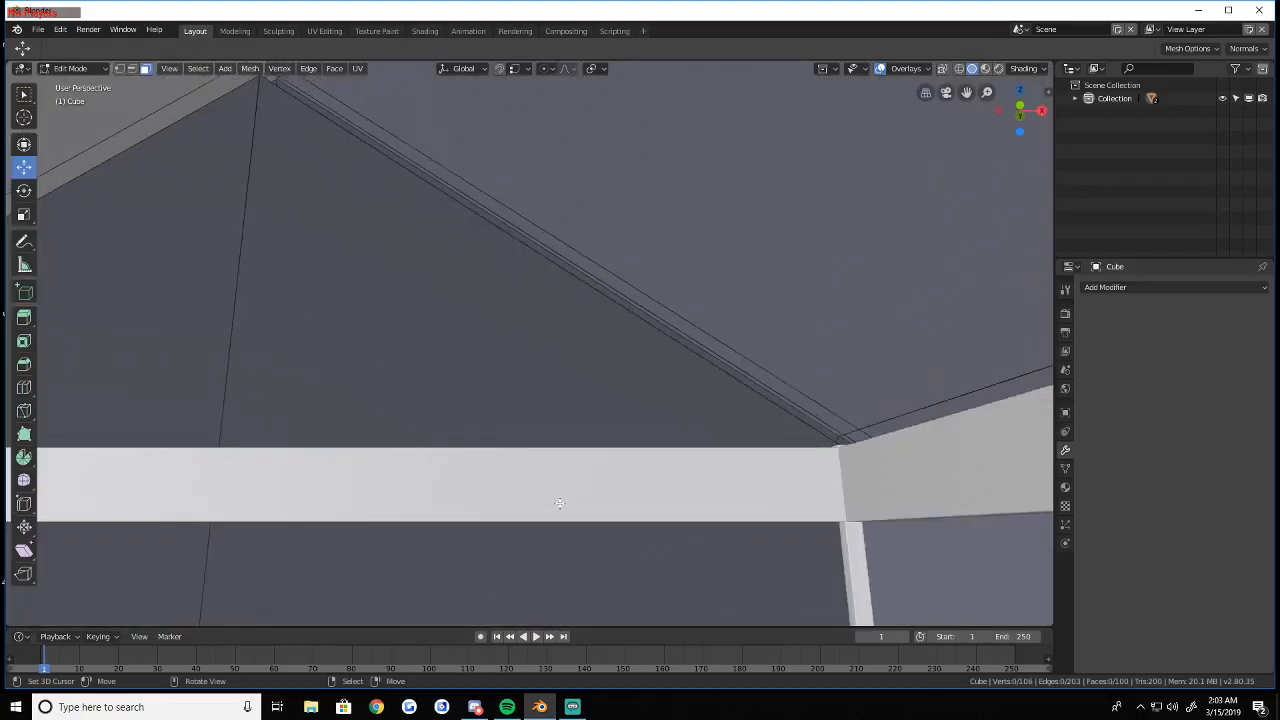
{"action": "key", "text": "ctrl+KP_1"}
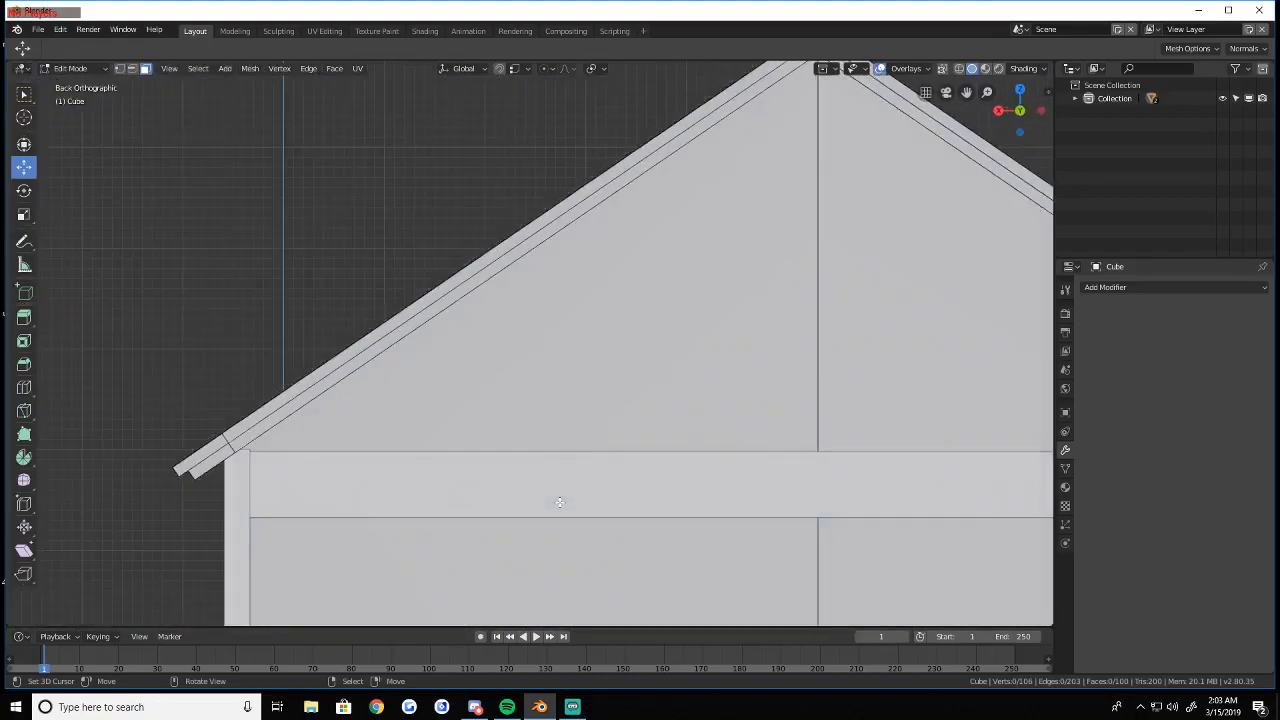
{"action": "key", "text": "KP_3"}
{"action": "key", "text": "shift+z"}
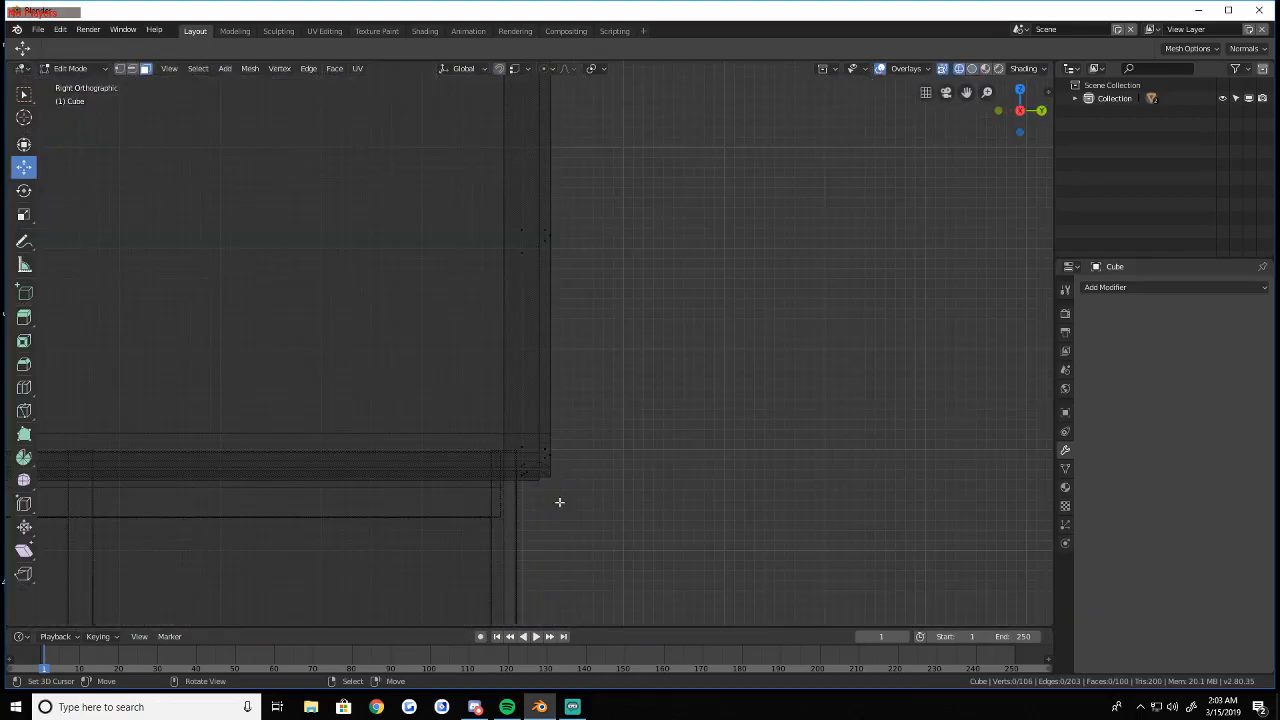
{"action": "scroll", "coordinate": [606, 500], "scroll_direction": "up", "scroll_amount": 6}
{"action": "middle_click_drag", "start_coordinate": [606, 500], "coordinate": [549, 457], "text": "shift"}
{"action": "scroll", "coordinate": [549, 220], "scroll_direction": "down", "scroll_amount": 7}
{"action": "scroll", "coordinate": [551, 403], "scroll_direction": "up", "scroll_amount": 3}
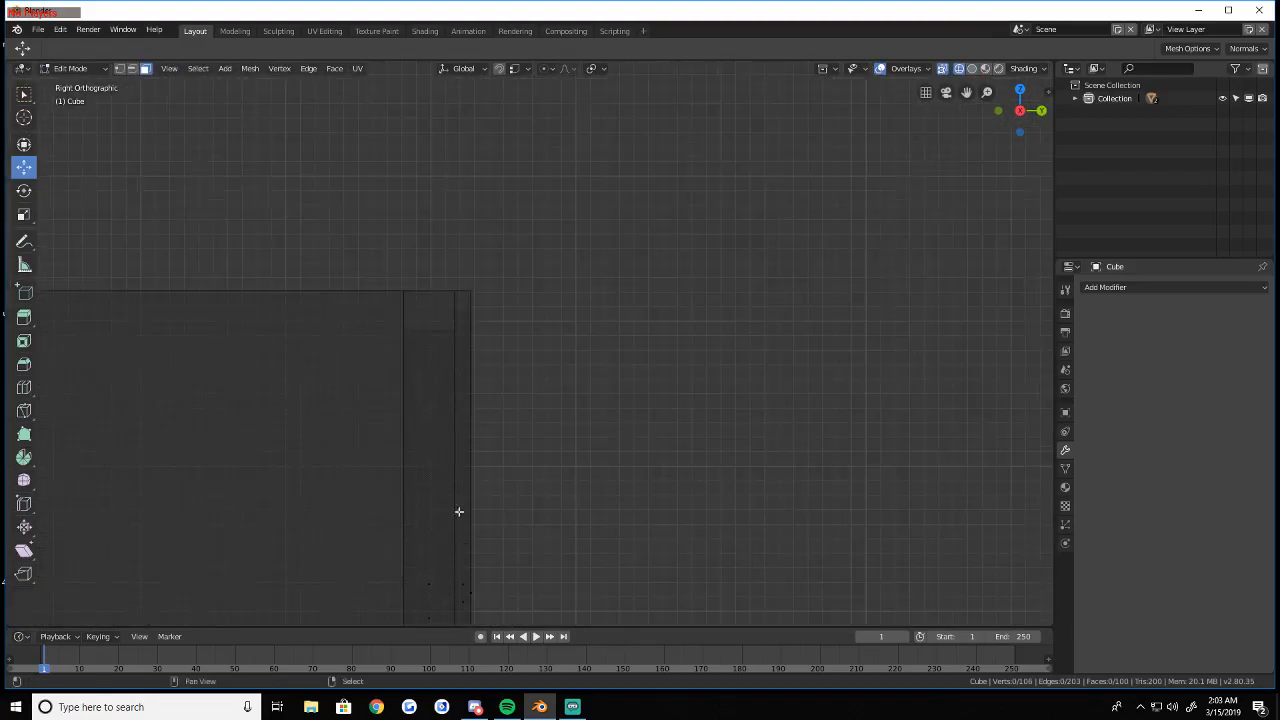
{"action": "middle_click_drag", "start_coordinate": [460, 529], "coordinate": [454, 225], "text": "shift"}
{"action": "scroll", "coordinate": [454, 225], "scroll_direction": "down", "scroll_amount": 5}
{"action": "middle_click_drag", "start_coordinate": [249, 386], "coordinate": [1050, 362], "text": "shift"}
{"action": "scroll", "coordinate": [609, 259], "scroll_direction": "up", "scroll_amount": 4}
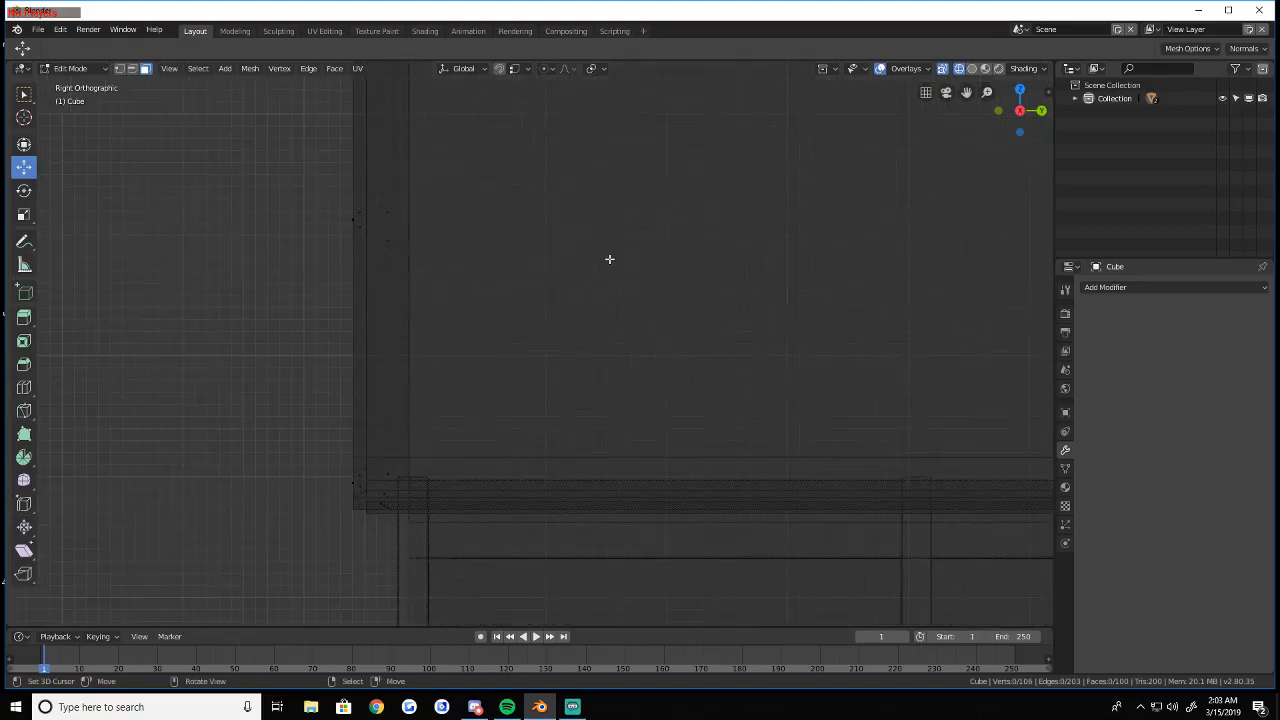
{"action": "scroll", "coordinate": [357, 400], "scroll_direction": "down", "scroll_amount": 2}
{"action": "scroll", "coordinate": [357, 400], "scroll_direction": "up", "scroll_amount": 1}
{"action": "key", "text": "shift+z"}
Try to move the upper rim's edge at the gable peak outward along the Y axis
{"action": "key", "text": "shift+grave"}
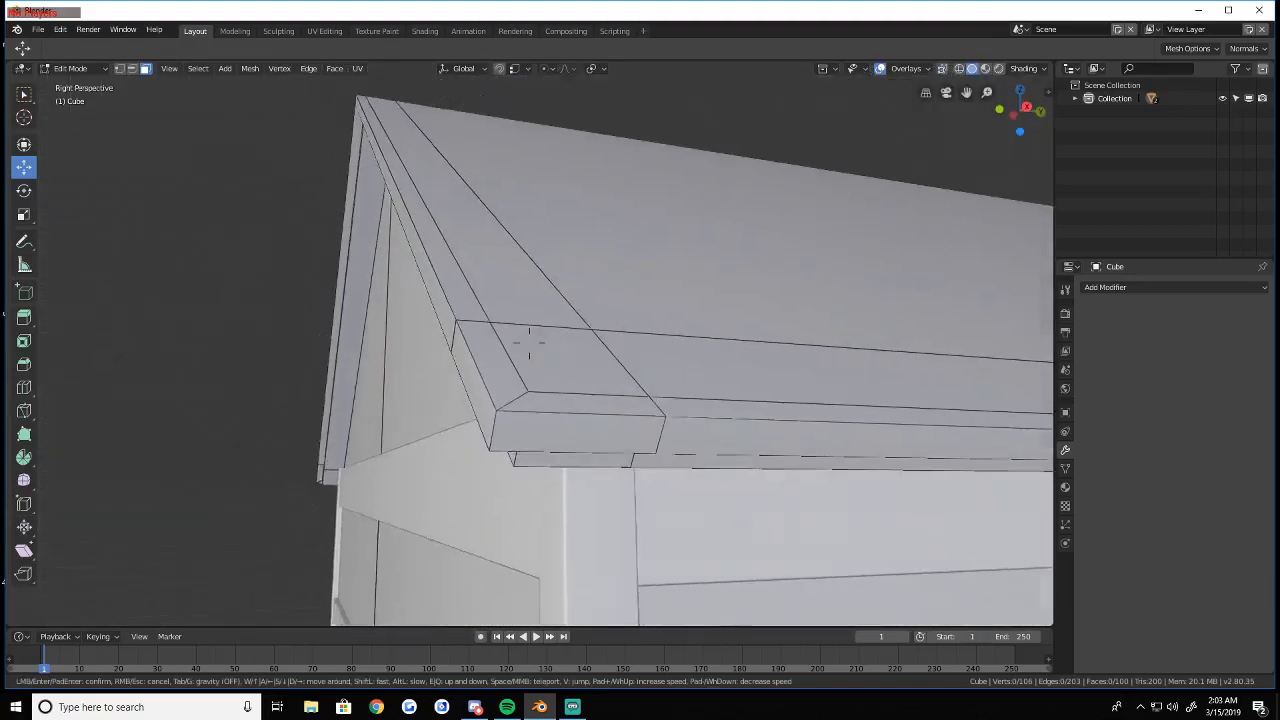
{"action": "left_click", "coordinate": [529, 343]}
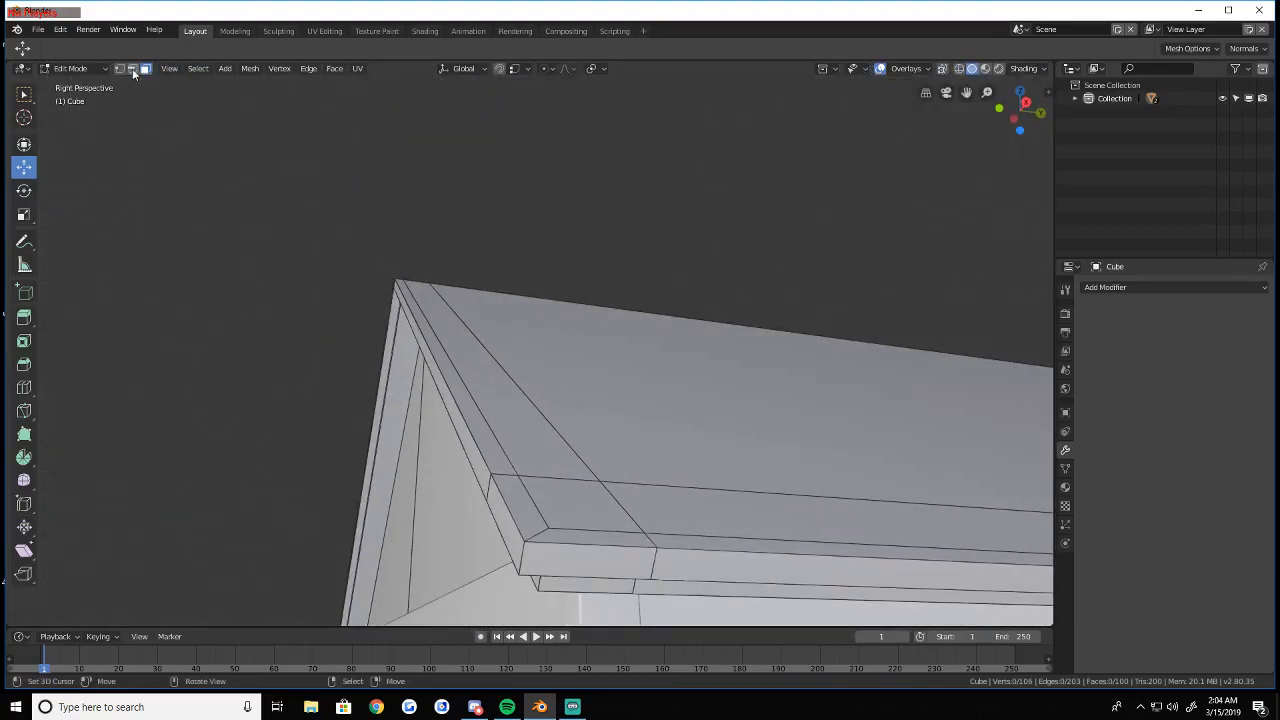
{"action": "left_click", "coordinate": [132, 70]}
{"action": "key", "text": "shift+grave"}
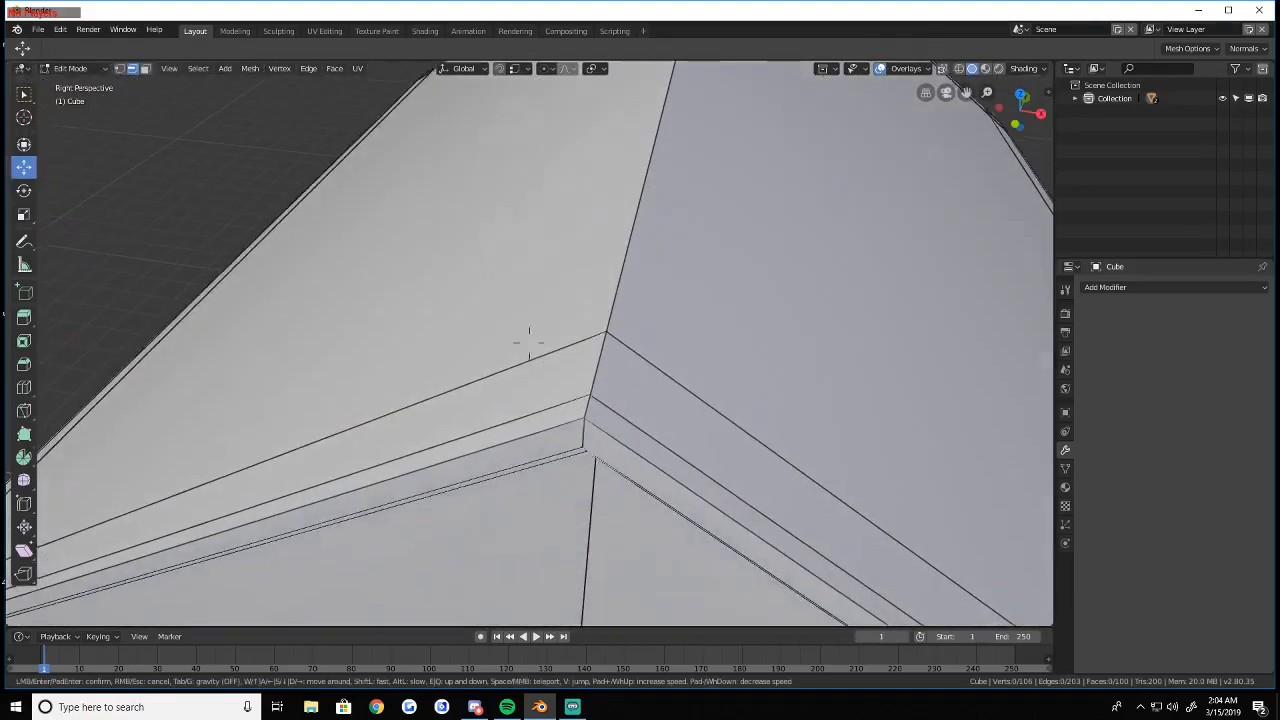
{"action": "left_click", "coordinate": [529, 343]}
{"action": "key", "text": "shift+grave"}
{"action": "left_click", "coordinate": [533, 341]}
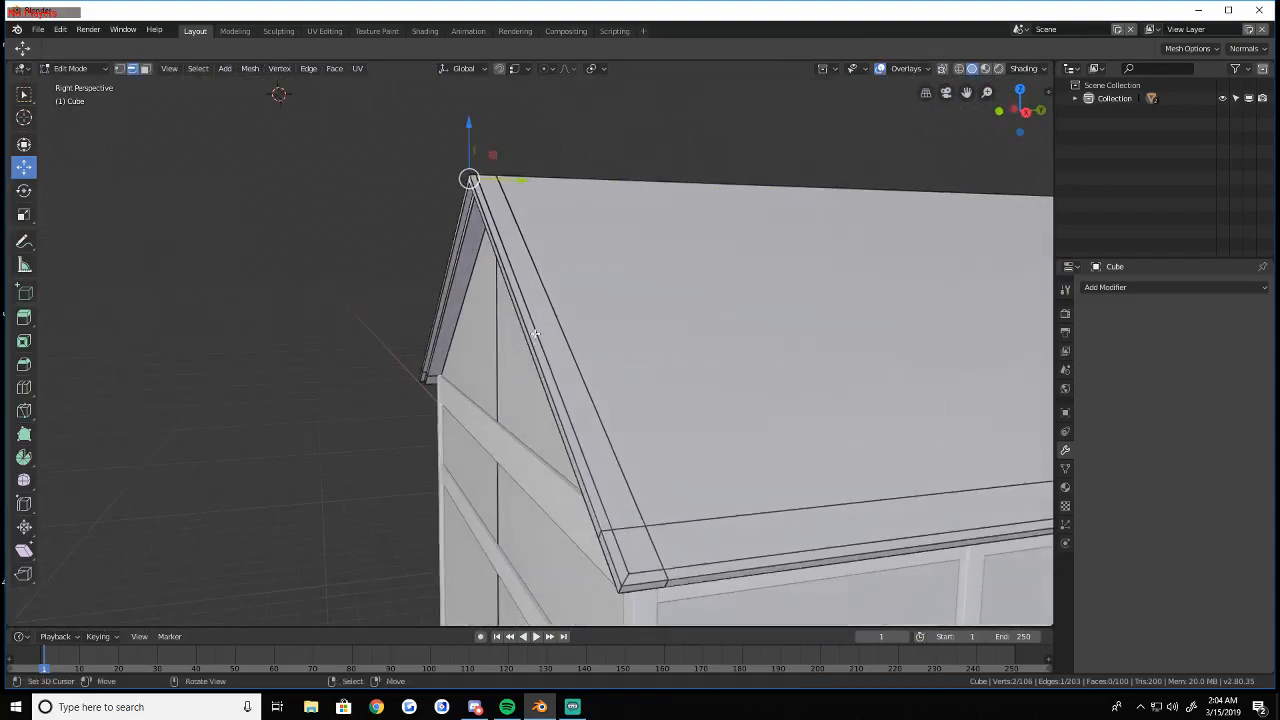
{"action": "left_click_drag", "start_coordinate": [523, 181], "coordinate": [511, 184]}
{"action": "key", "text": "a"}
{"action": "key", "text": "a"}
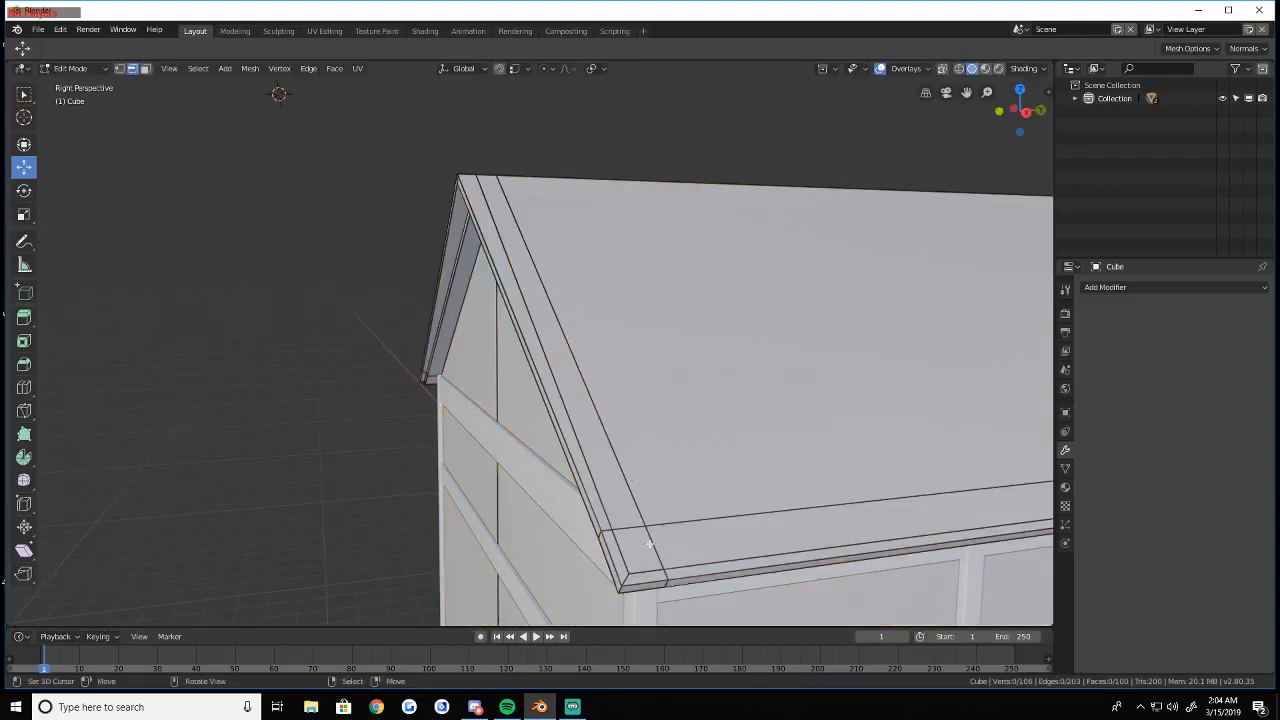
Undo the last move of the gable-peak edge and clear the selection
{"action": "key", "text": "ctrl+z"}
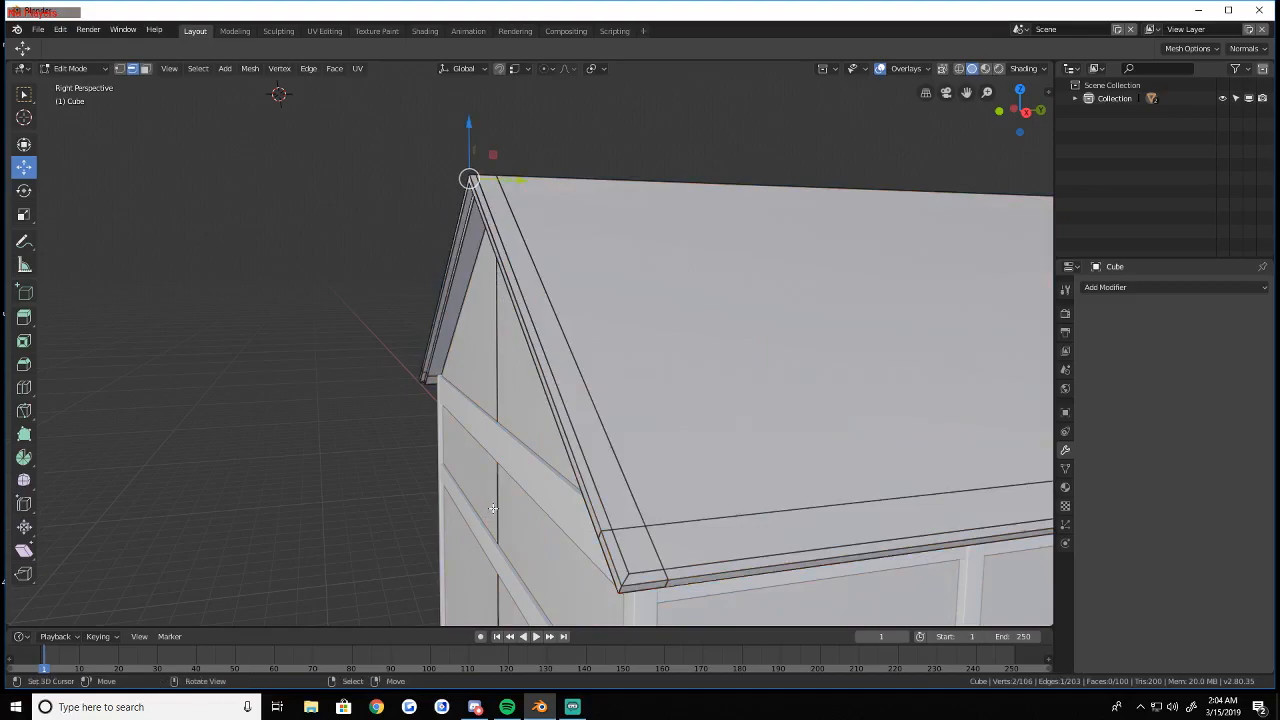
{"action": "key", "text": "a"}
{"action": "key", "text": "a"}
Try to move the short rim edge near the eave corner along Y with snapping on, and clear the selection
{"action": "key", "text": "shift+grave"}
{"action": "key", "text": "w"}
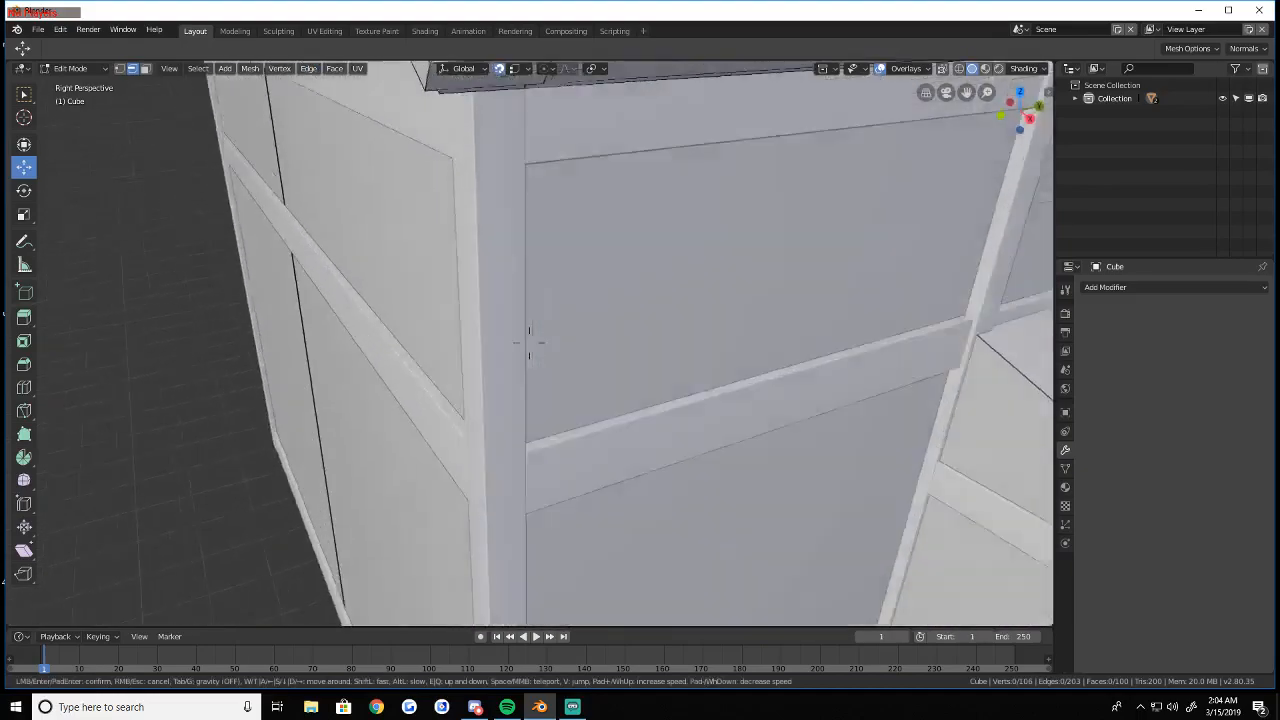
{"action": "left_click", "coordinate": [531, 343]}
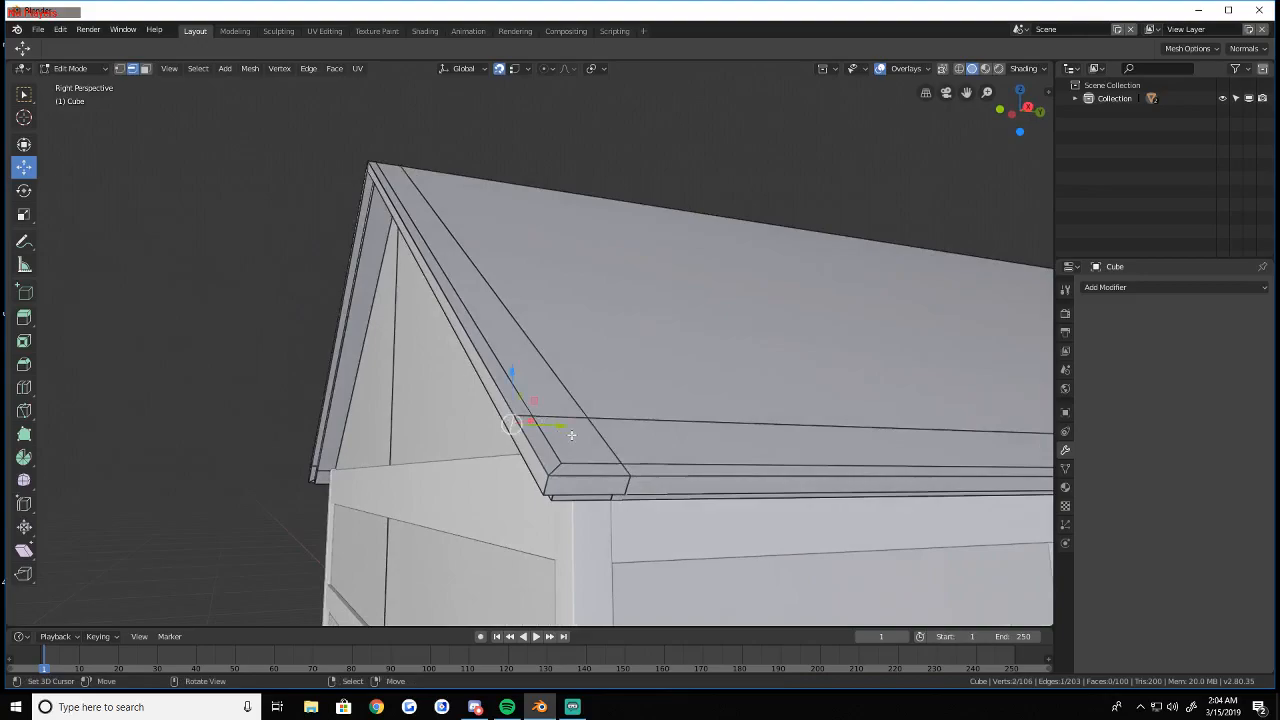
{"action": "key", "text": "g"}
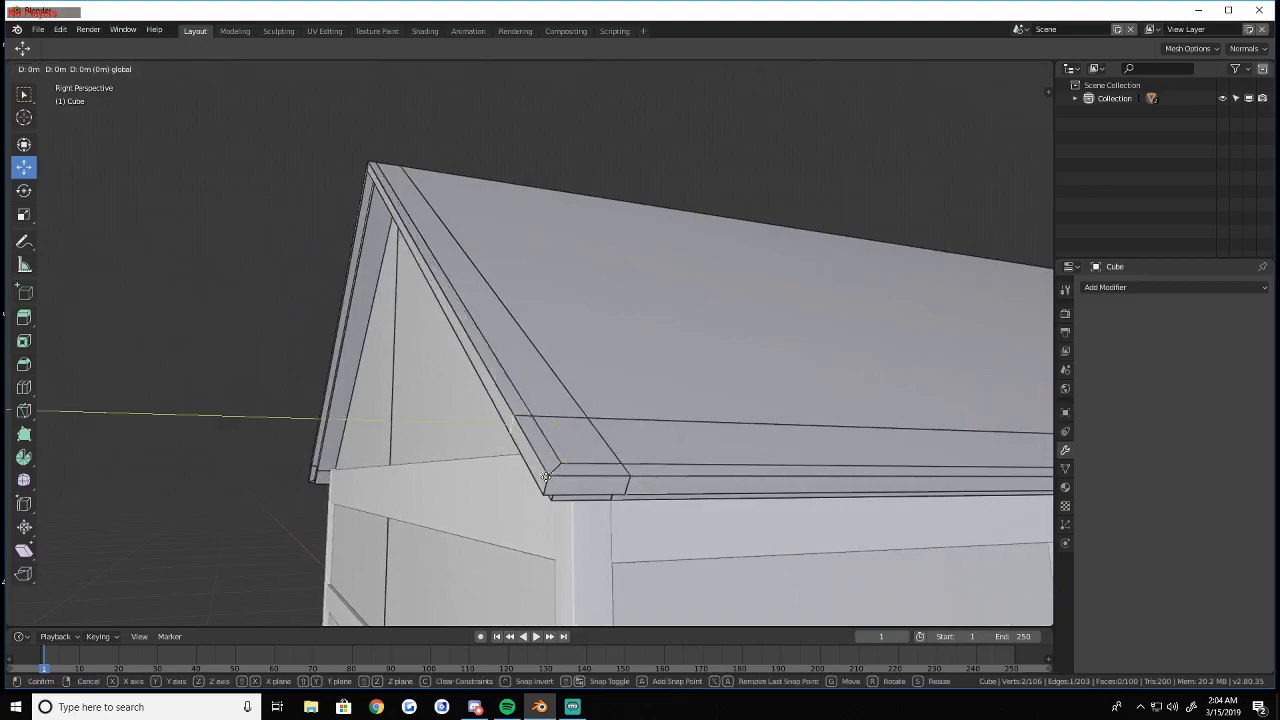
{"action": "left_click", "coordinate": [550, 476]}
{"action": "key", "text": "alt+a"}
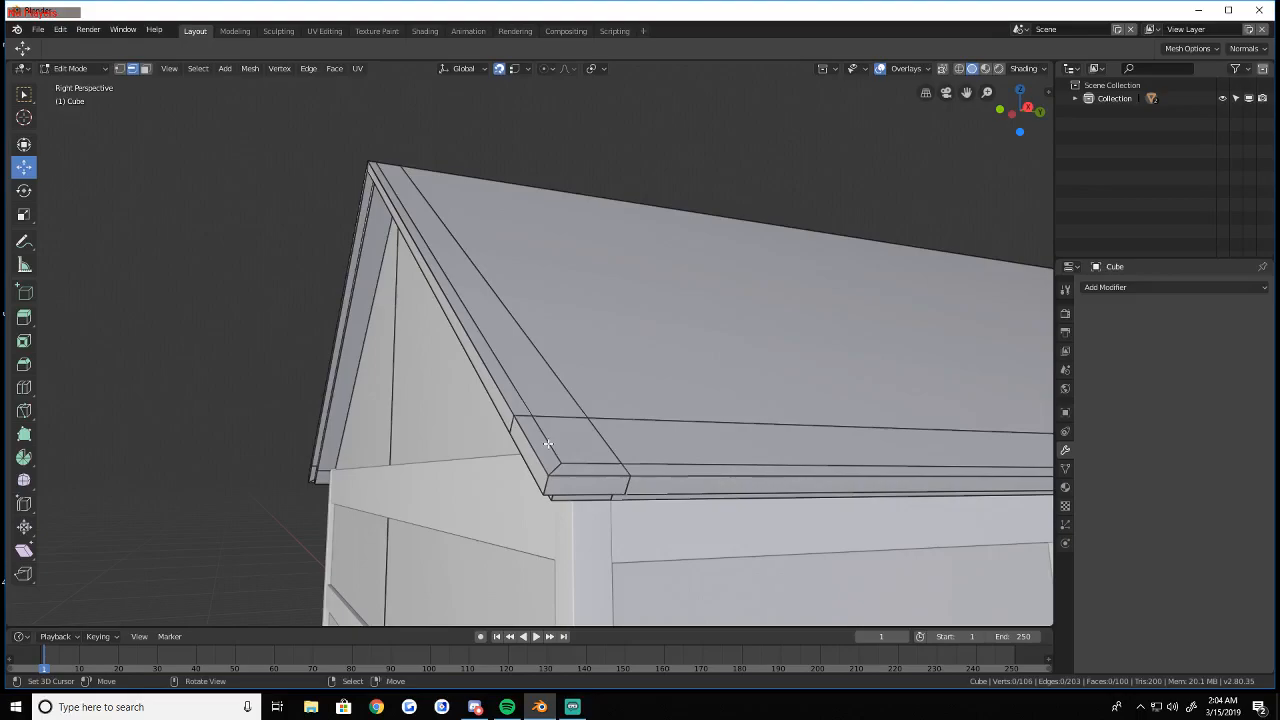
Switch to face selection and select the face loop wrapping the roof overhang along the gable side
{"action": "key", "text": "a"}
{"action": "key", "text": "a"}
{"action": "key", "text": "a"}
{"action": "key", "text": "a"}
{"action": "left_click", "coordinate": [146, 70]}
{"action": "right_click", "coordinate": [583, 481], "text": "alt"}
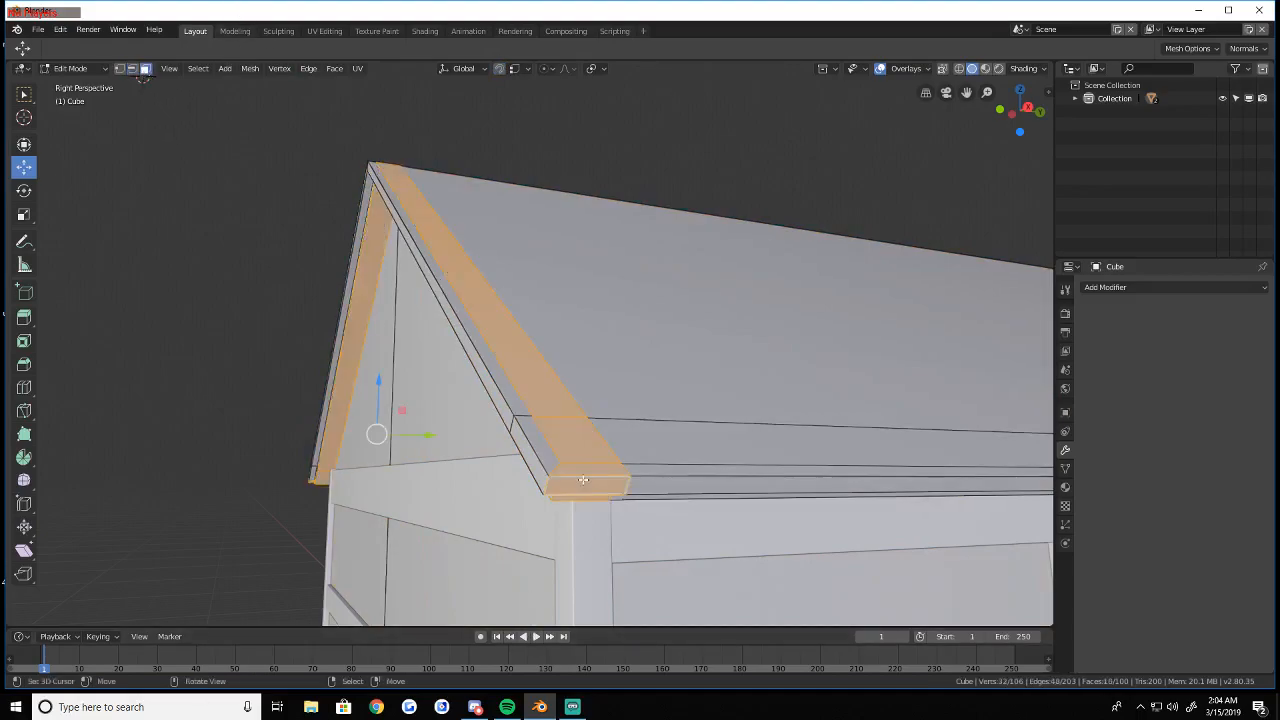
Add the eave-side overhang face loop and the nearby outer rim faces to the selection
{"action": "key", "text": "shift+grave"}
{"action": "key", "text": "a"}
{"action": "left_click", "coordinate": [530, 343]}
{"action": "right_click", "coordinate": [614, 373], "text": "alt+shift"}
{"action": "key", "text": "shift+grave"}
{"action": "key", "text": "d"}
{"action": "key", "text": "s"}
{"action": "left_click", "coordinate": [530, 343]}
{"action": "right_click", "coordinate": [594, 395], "text": "shift"}
{"action": "right_click", "coordinate": [595, 394], "text": "ctrl"}
Add the face loop around the lower step of the roof rim to the selection
{"action": "key", "text": "shift+grave"}
{"action": "key", "text": "w"}
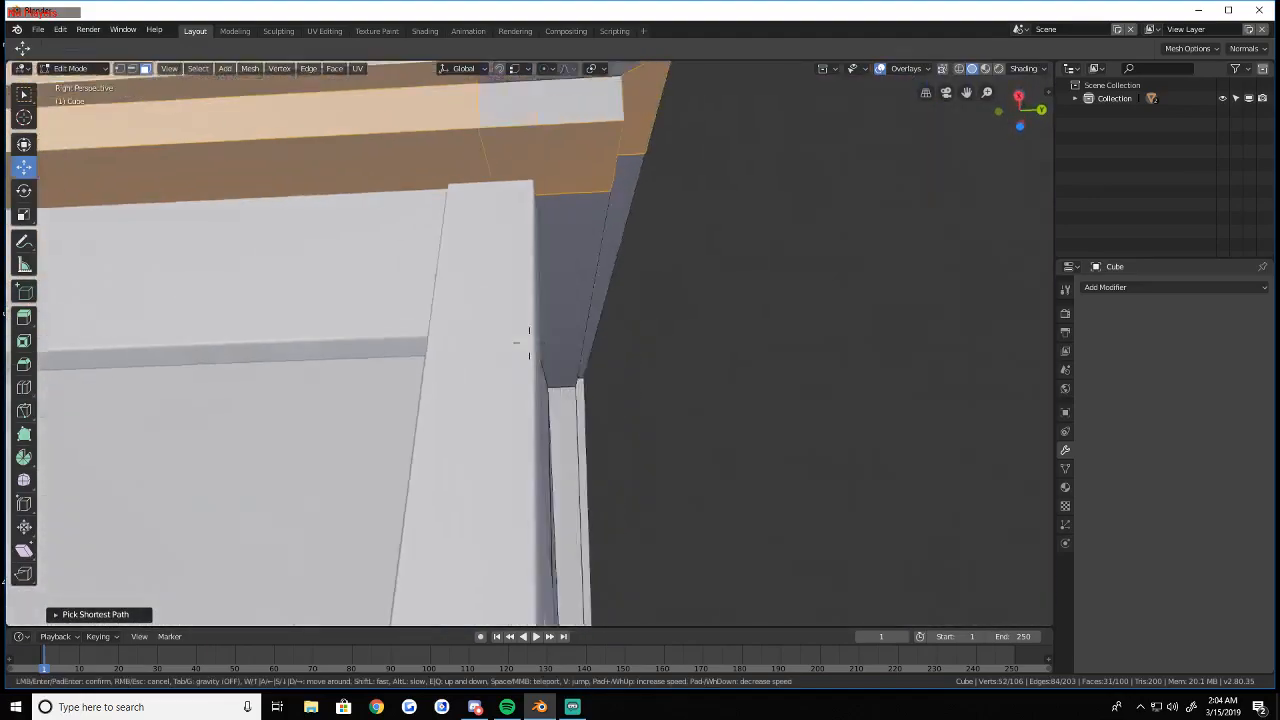
{"action": "key", "text": "s"}
{"action": "key", "text": "w"}
{"action": "left_click", "coordinate": [530, 343]}
{"action": "right_click", "coordinate": [603, 415], "text": "alt+shift"}
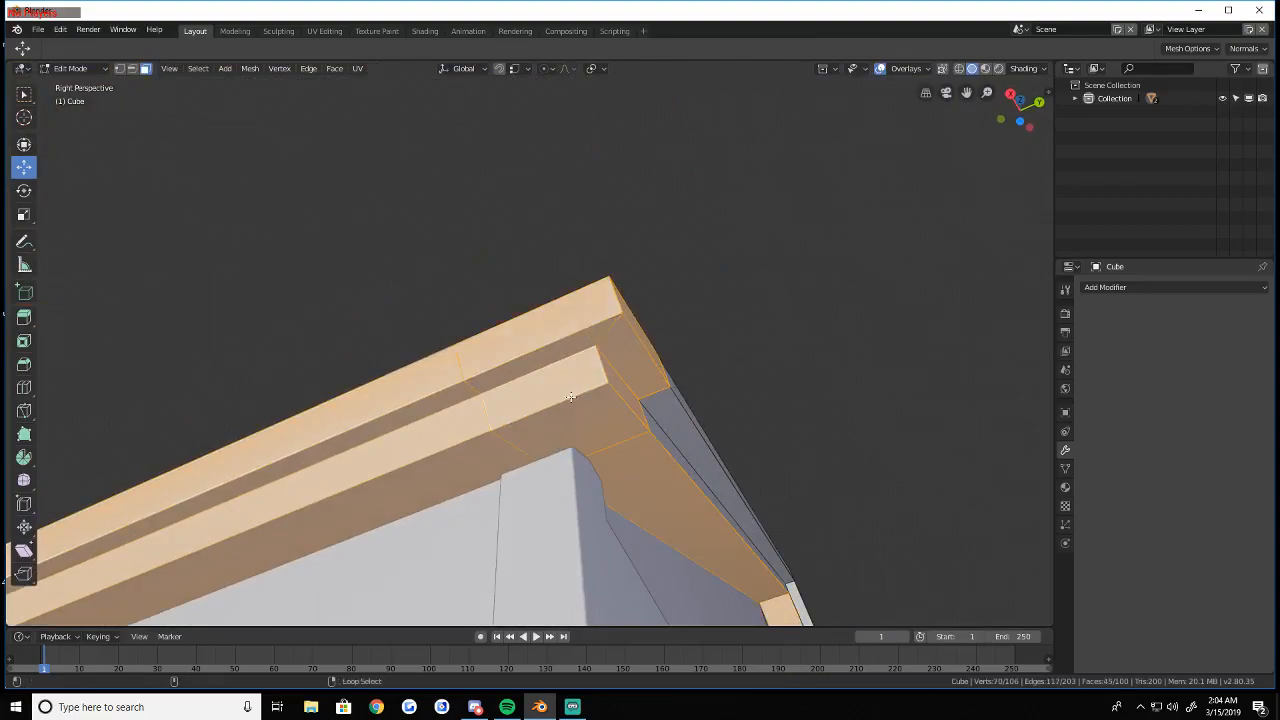
Add the unselected stepped rim faces running under both slopes of the gable overhang to the selection
{"action": "key", "text": "shift+grave"}
{"action": "key", "text": "d"}
{"action": "left_click", "coordinate": [530, 343]}
{"action": "right_click", "coordinate": [500, 284], "text": "shift"}
{"action": "right_click", "coordinate": [514, 255], "text": "ctrl"}
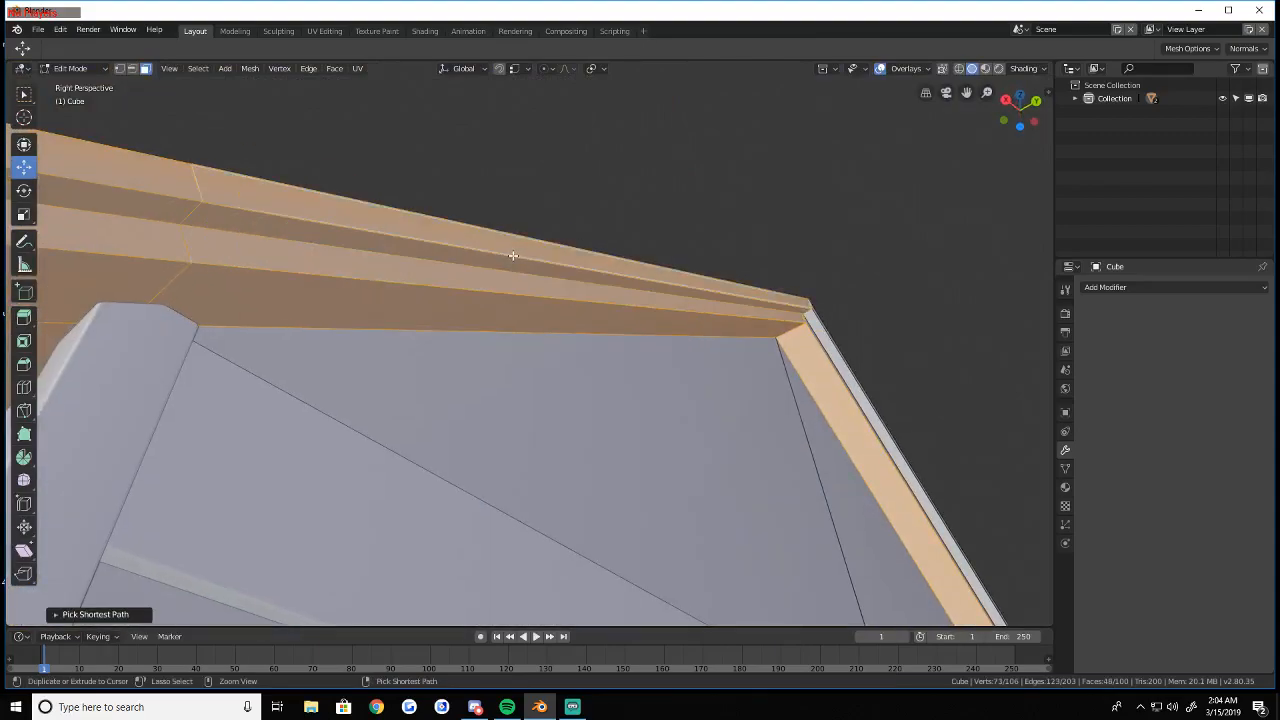
{"action": "key", "text": "shift+grave"}
{"action": "key", "text": "d"}
{"action": "right_click", "coordinate": [464, 407], "text": "shift"}
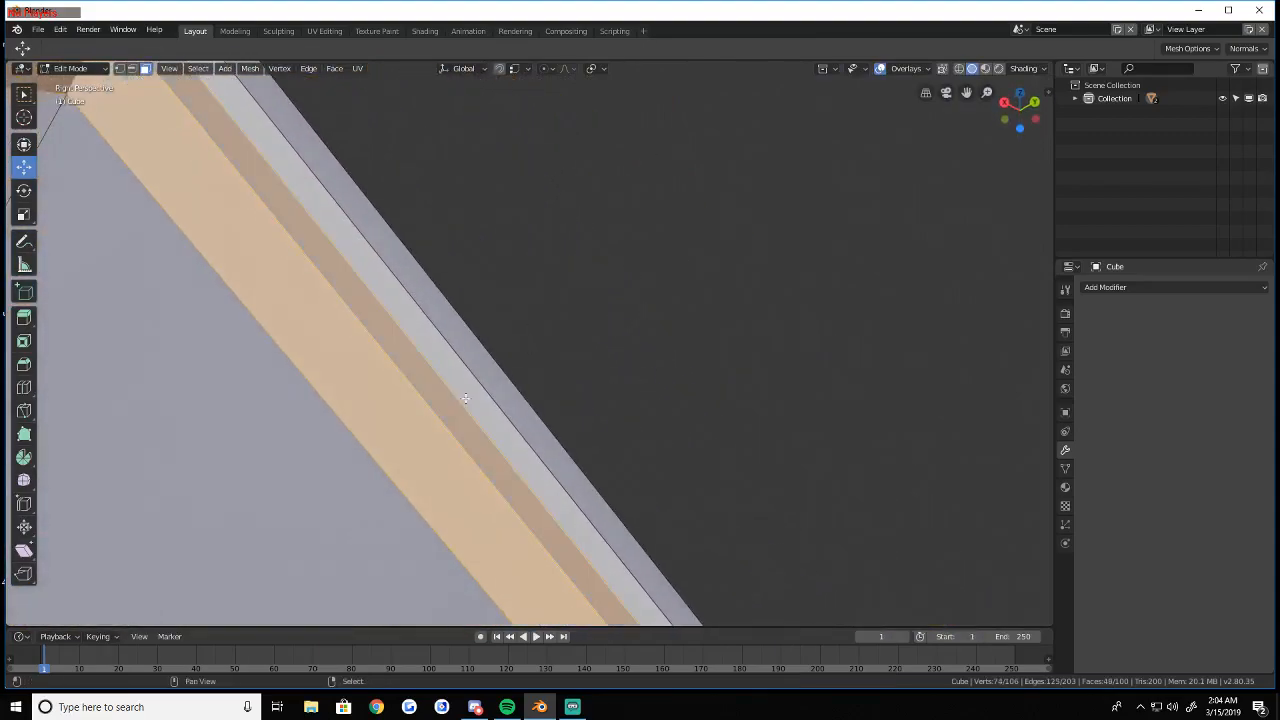
{"action": "right_click", "coordinate": [501, 393], "text": "ctrl"}
{"action": "key", "text": "shift+grave"}
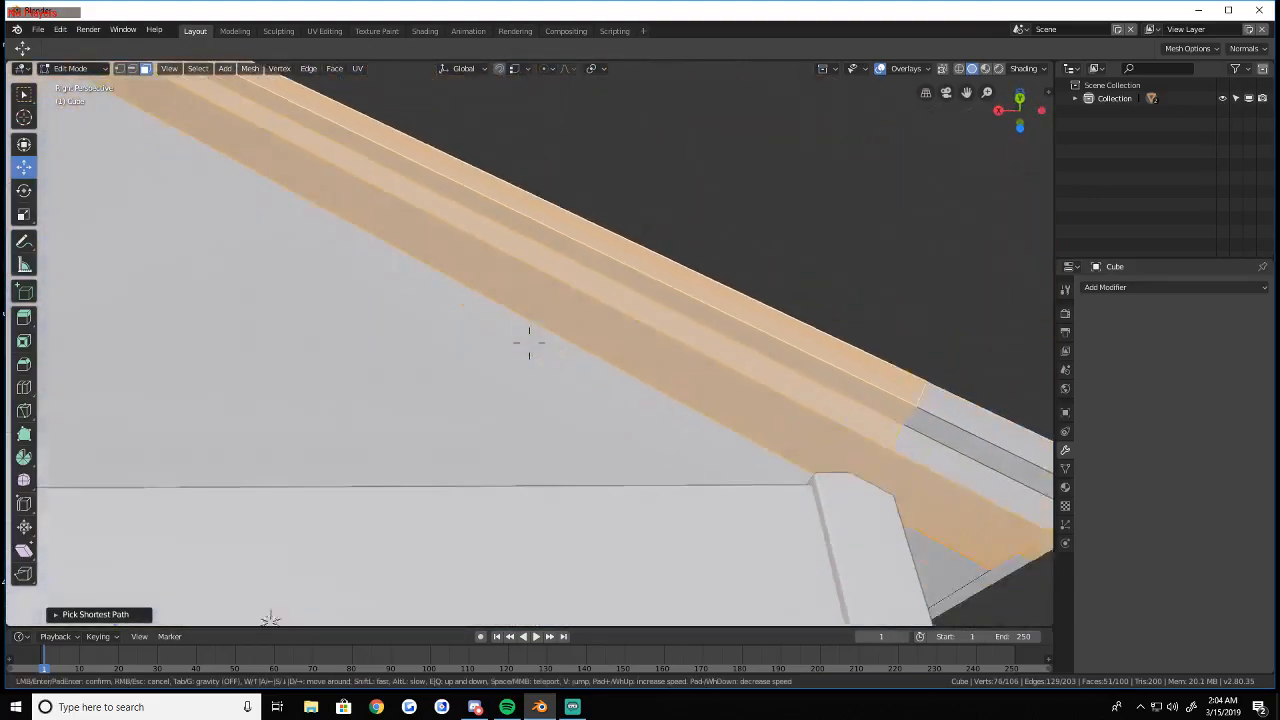
{"action": "key", "text": "s"}
{"action": "left_click", "coordinate": [529, 342]}
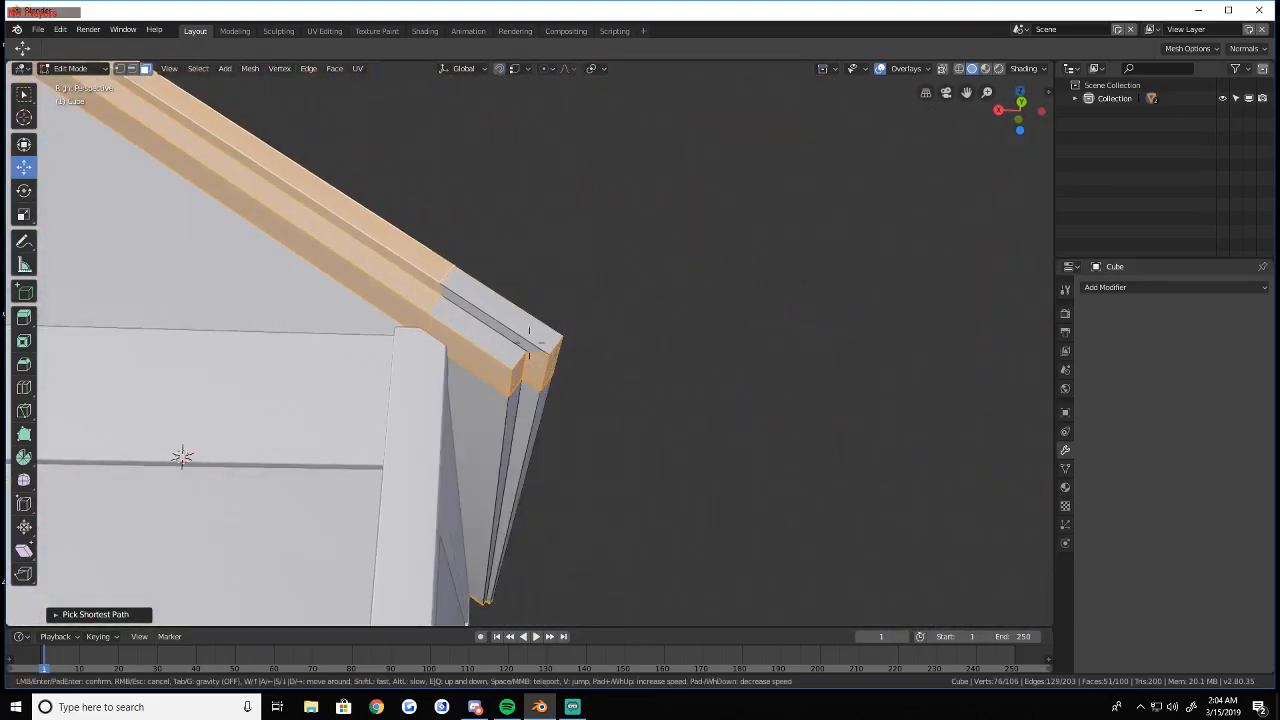
Add the stepped face loop at the gable's lower eave corner and the adjoining eave rim faces to the selection
{"action": "right_click", "coordinate": [488, 336], "text": "alt+shift"}
{"action": "right_click", "coordinate": [514, 410], "text": "shift"}
{"action": "key", "text": "shift+grave"}
{"action": "key", "text": "d"}
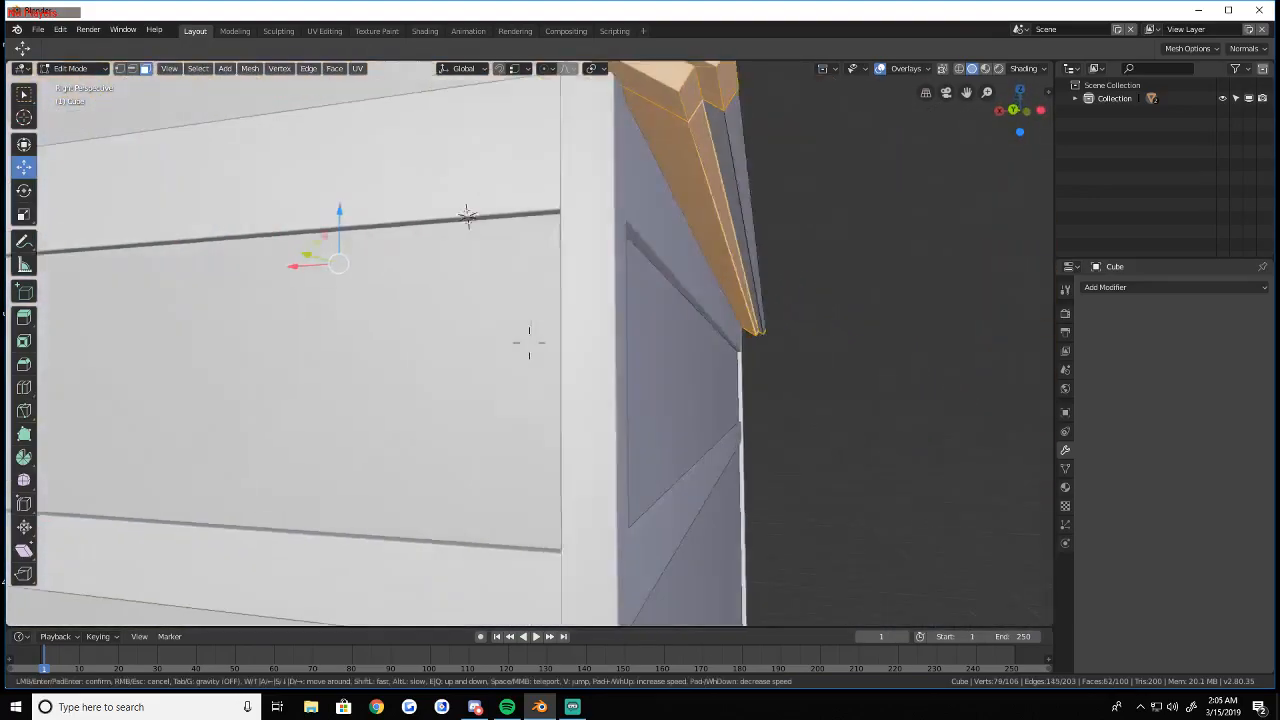
{"action": "left_click", "coordinate": [529, 342]}
{"action": "right_click", "coordinate": [499, 341], "text": "ctrl"}
Add the narrow top border strips along both slopes of this gable and along the eave above the annex
{"action": "right_click", "coordinate": [280, 223], "text": "shift"}
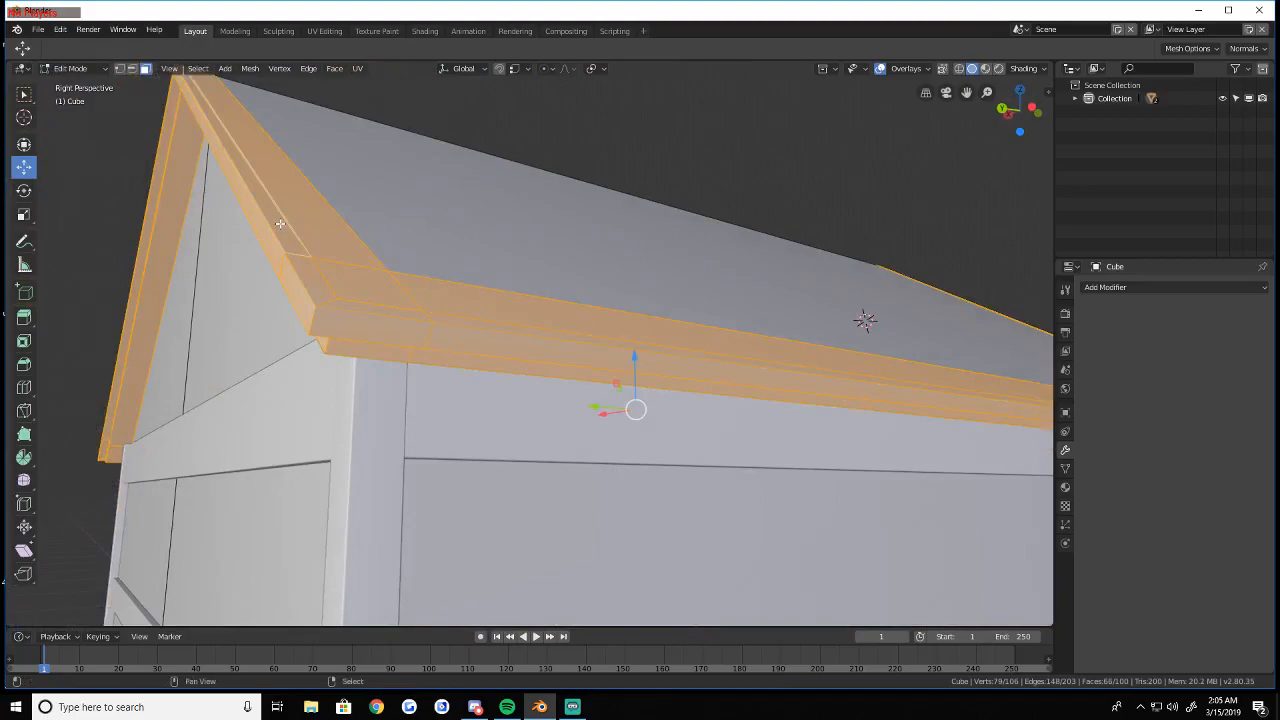
{"action": "key", "text": "shift+grave"}
{"action": "key", "text": "w"}
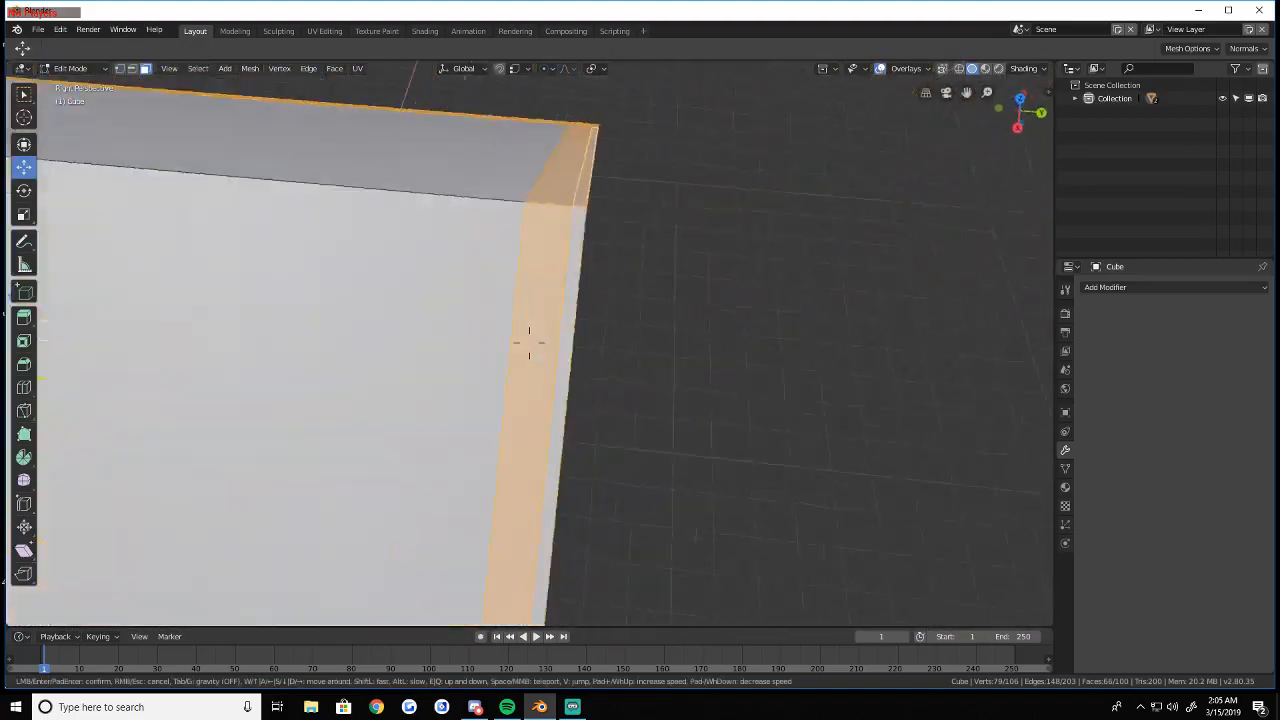
{"action": "left_click", "coordinate": [529, 342]}
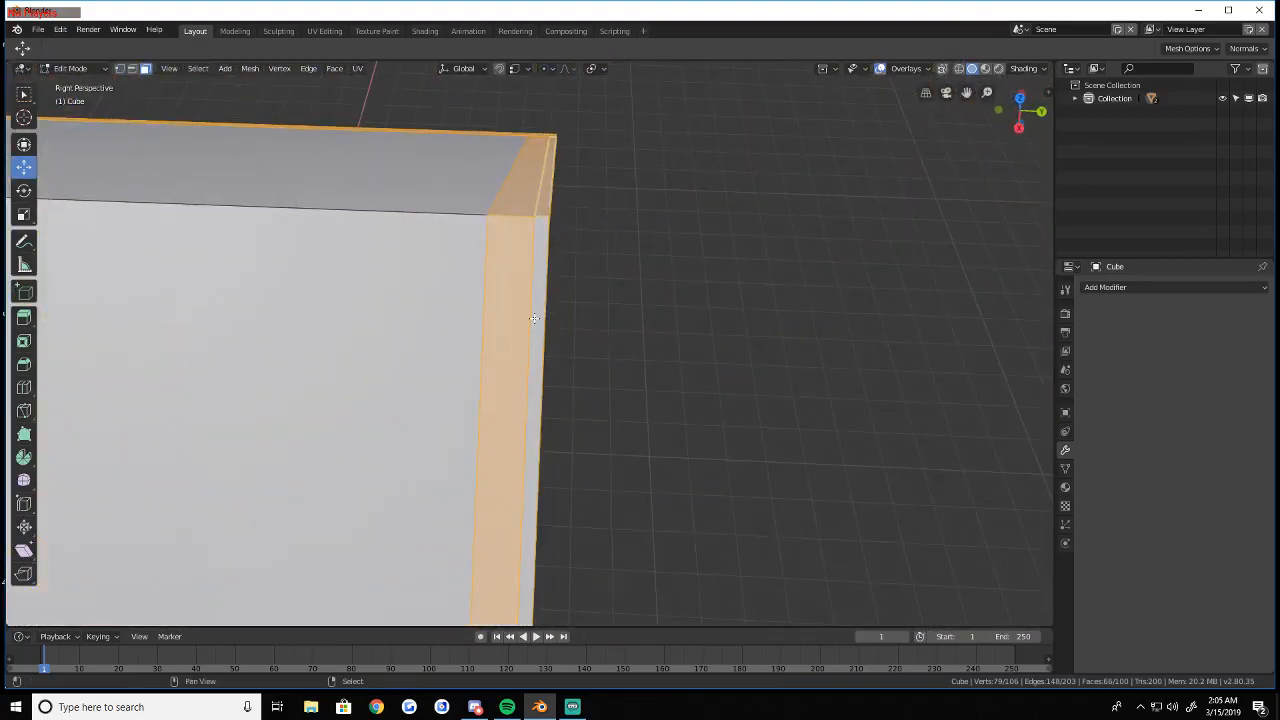
{"action": "right_click", "coordinate": [538, 348], "text": "shift"}
{"action": "key", "text": "shift+grave"}
{"action": "key", "text": "w"}
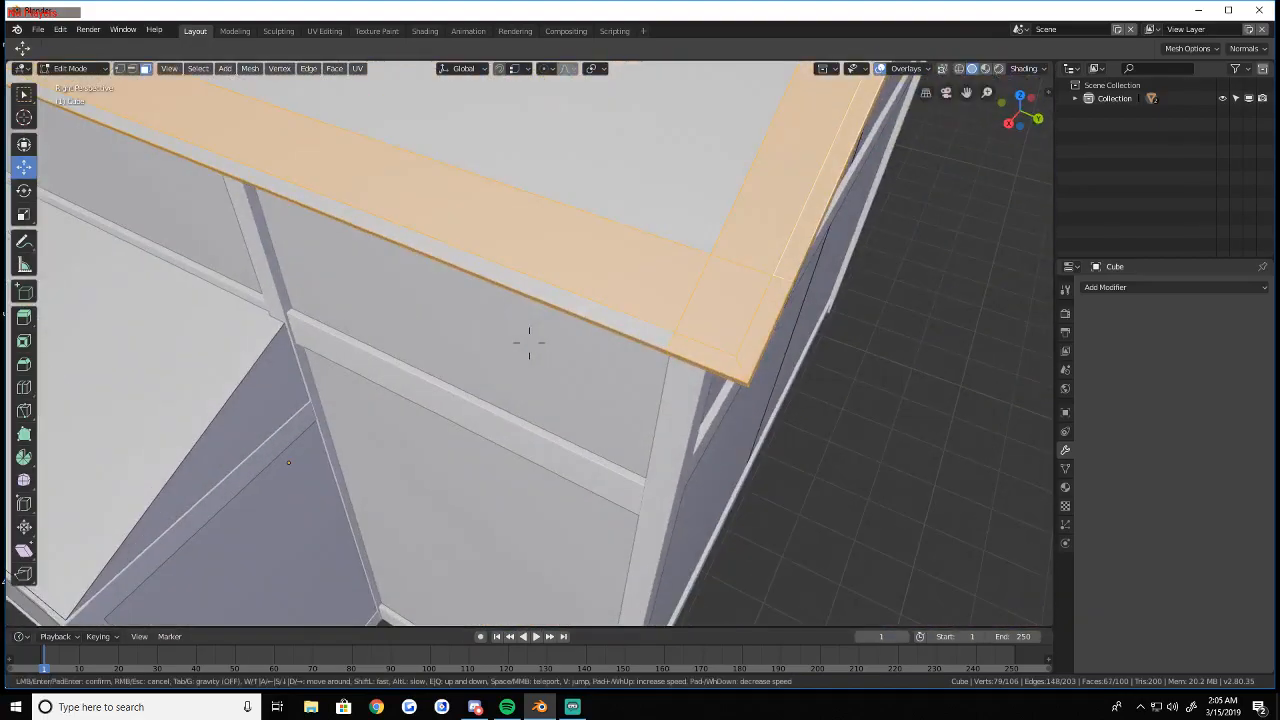
{"action": "left_click", "coordinate": [529, 342]}
{"action": "right_click", "coordinate": [637, 326], "text": "shift"}
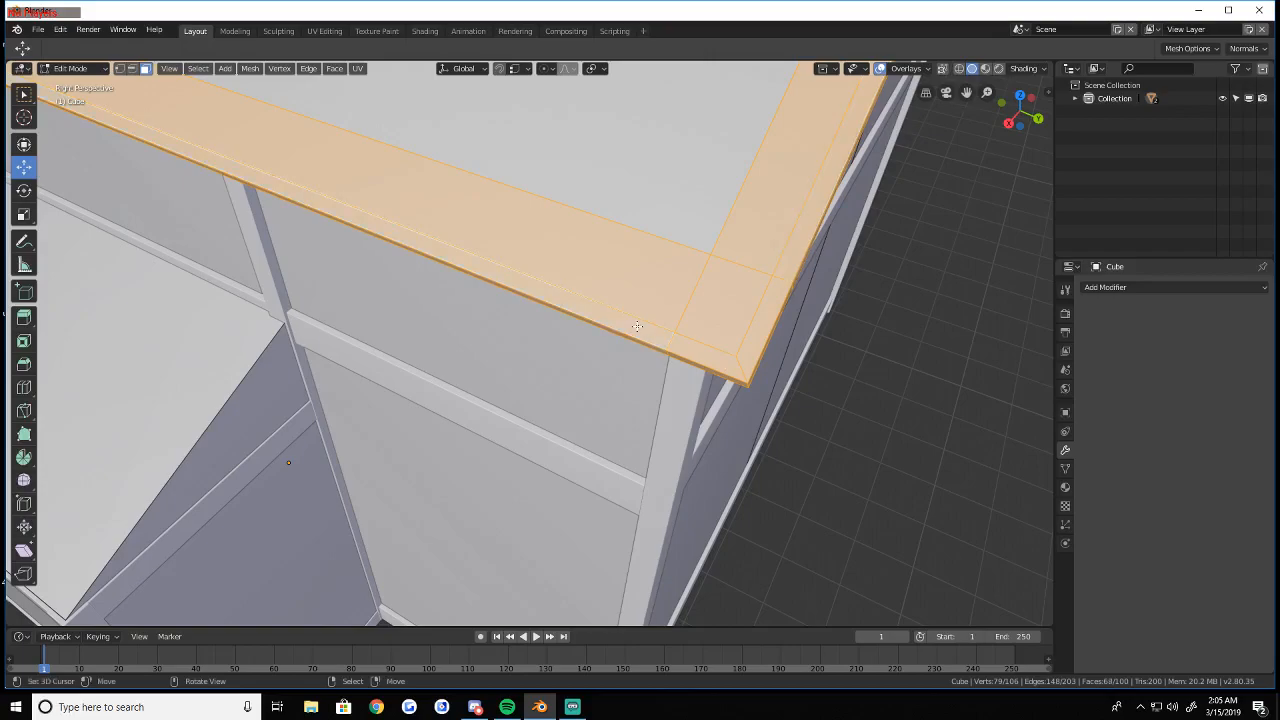
Add the narrow top border strips along both slopes of the opposite gable to the selection
{"action": "key", "text": "shift+grave"}
{"action": "key", "text": "w"}
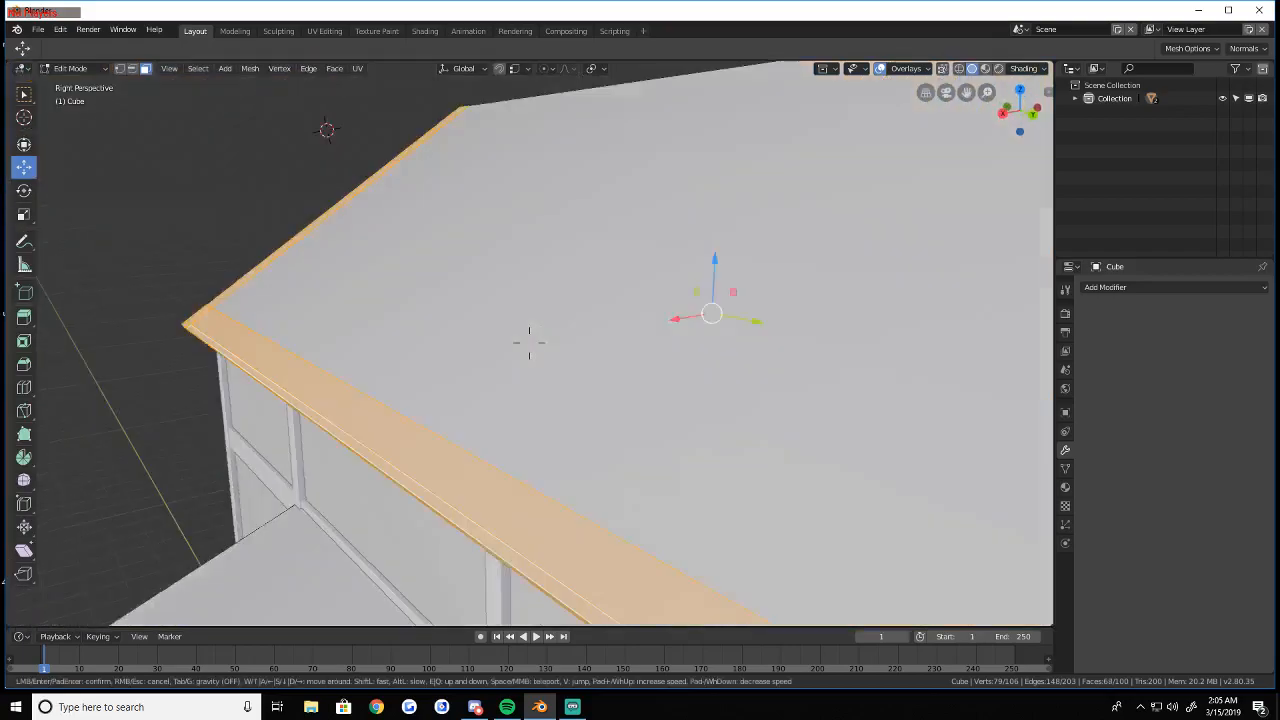
{"action": "left_click", "coordinate": [529, 342]}
{"action": "right_click", "coordinate": [527, 362], "text": "shift"}
{"action": "key", "text": "shift+grave"}
{"action": "key", "text": "w"}
{"action": "left_click", "coordinate": [529, 342]}
{"action": "right_click", "coordinate": [494, 350], "text": "shift"}
Add the remaining stepped rim faces under both slopes of the opposite gable's overhang to the selection
{"action": "key", "text": "shift+grave"}
{"action": "key", "text": "w"}
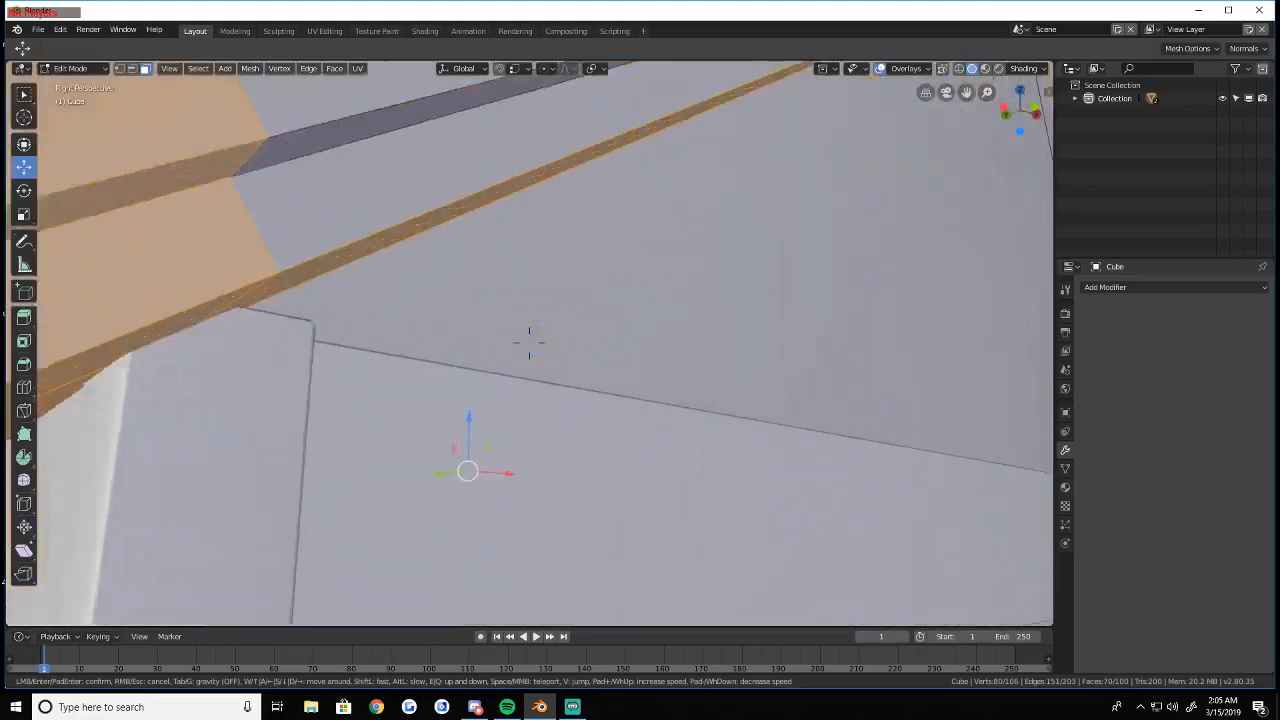
{"action": "left_click", "coordinate": [529, 343]}
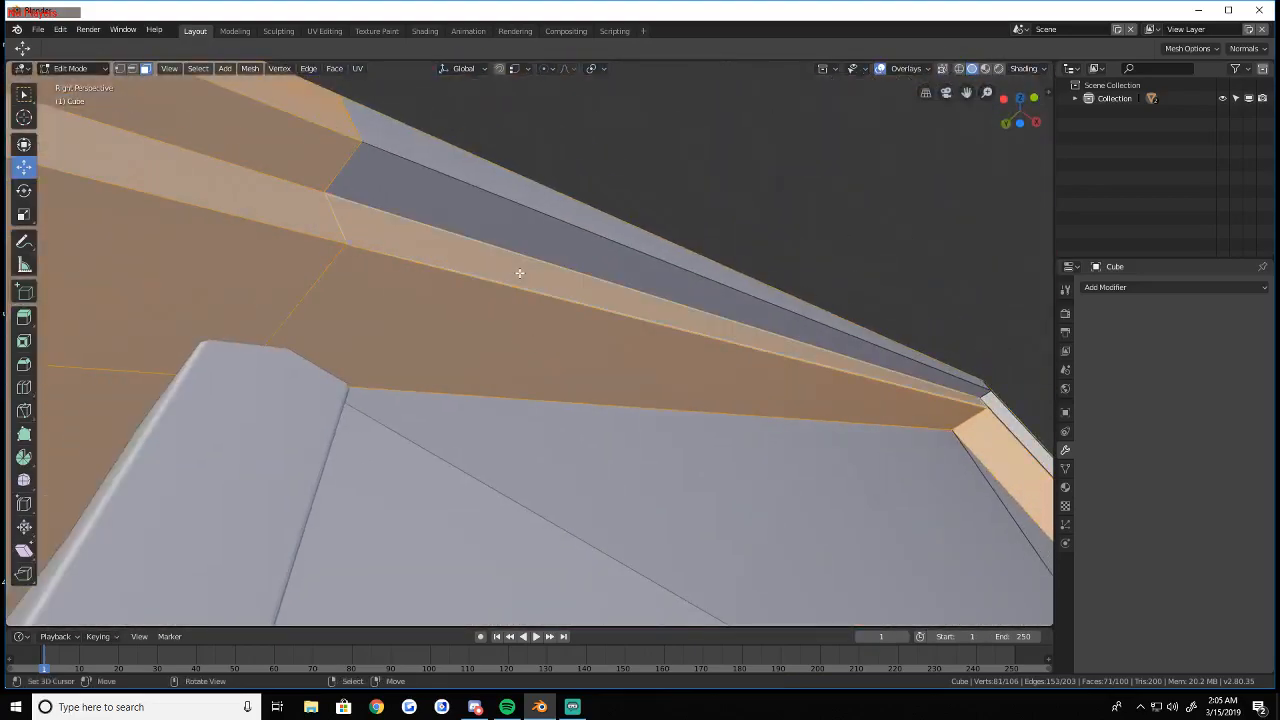
{"action": "right_click", "coordinate": [586, 214], "text": "shift"}
{"action": "key", "text": "shift+grave"}
{"action": "key", "text": "w"}
{"action": "left_click", "coordinate": [529, 342]}
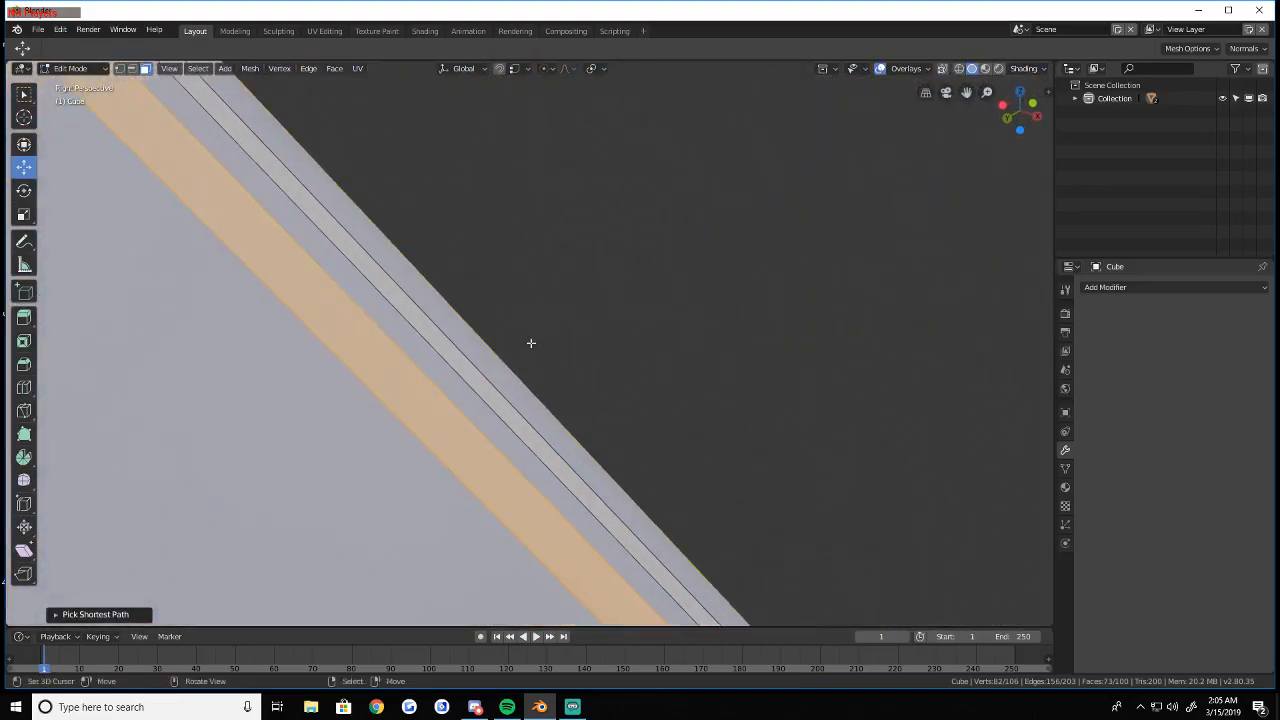
{"action": "right_click", "coordinate": [480, 408], "text": "shift"}
{"action": "right_click", "coordinate": [488, 393], "text": "shift"}
{"action": "right_click", "coordinate": [497, 377], "text": "shift"}
{"action": "key", "text": "shift+grave"}
{"action": "key", "text": "s"}
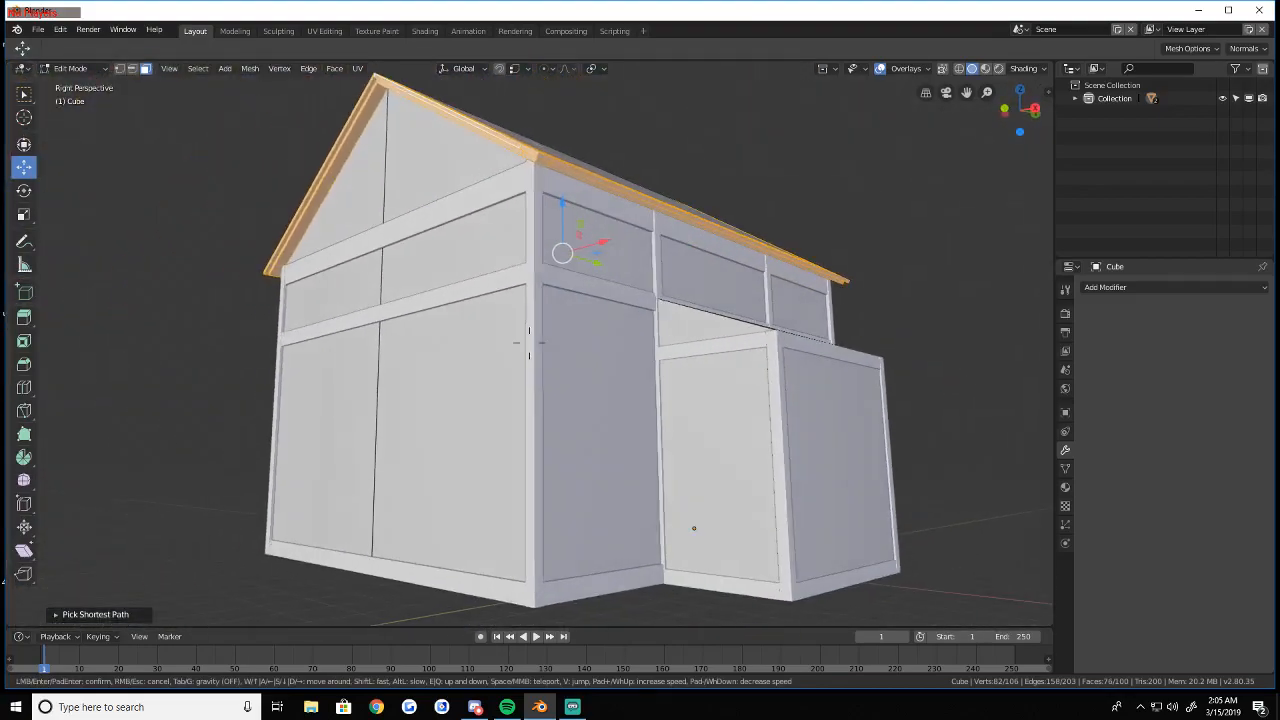
{"action": "left_click", "coordinate": [529, 342]}
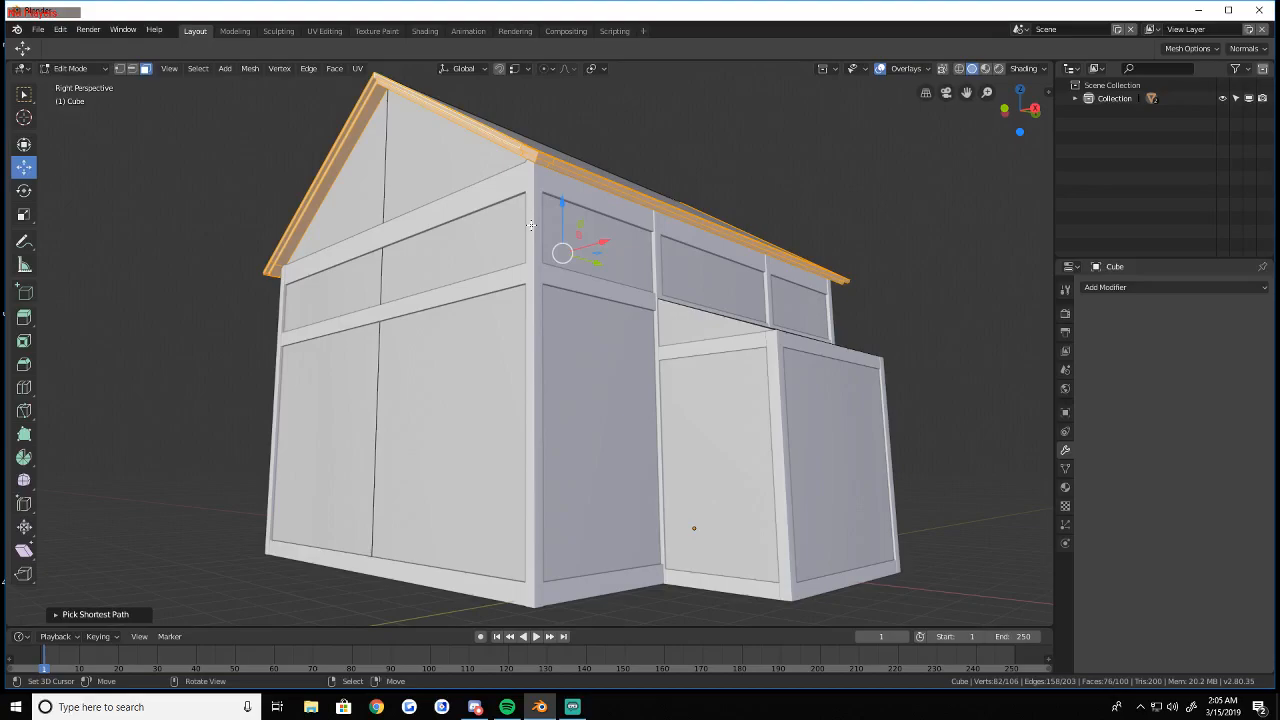
Add the two large main roof slope faces to the selection
{"action": "key", "text": "shift+grave"}
{"action": "key", "text": "w"}
{"action": "key", "text": "e"}
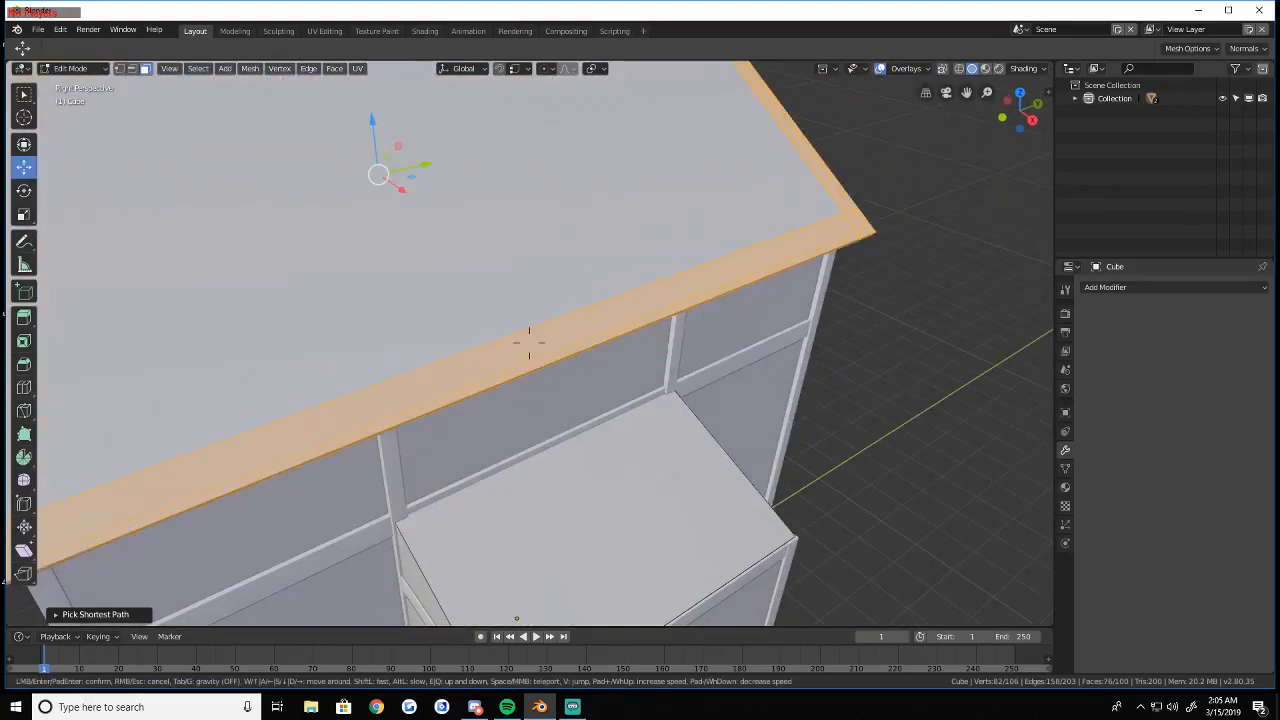
{"action": "left_click", "coordinate": [529, 343]}
{"action": "left_click", "coordinate": [529, 343], "text": "shift"}
{"action": "key", "text": "shift+grave"}
{"action": "key", "text": "w"}
{"action": "left_click", "coordinate": [529, 343]}
{"action": "left_click", "coordinate": [529, 343], "text": "shift"}
Separate the selected roof faces into their own object and switch to Object Mode
{"action": "key", "text": "shift+grave"}
{"action": "key", "text": "s"}
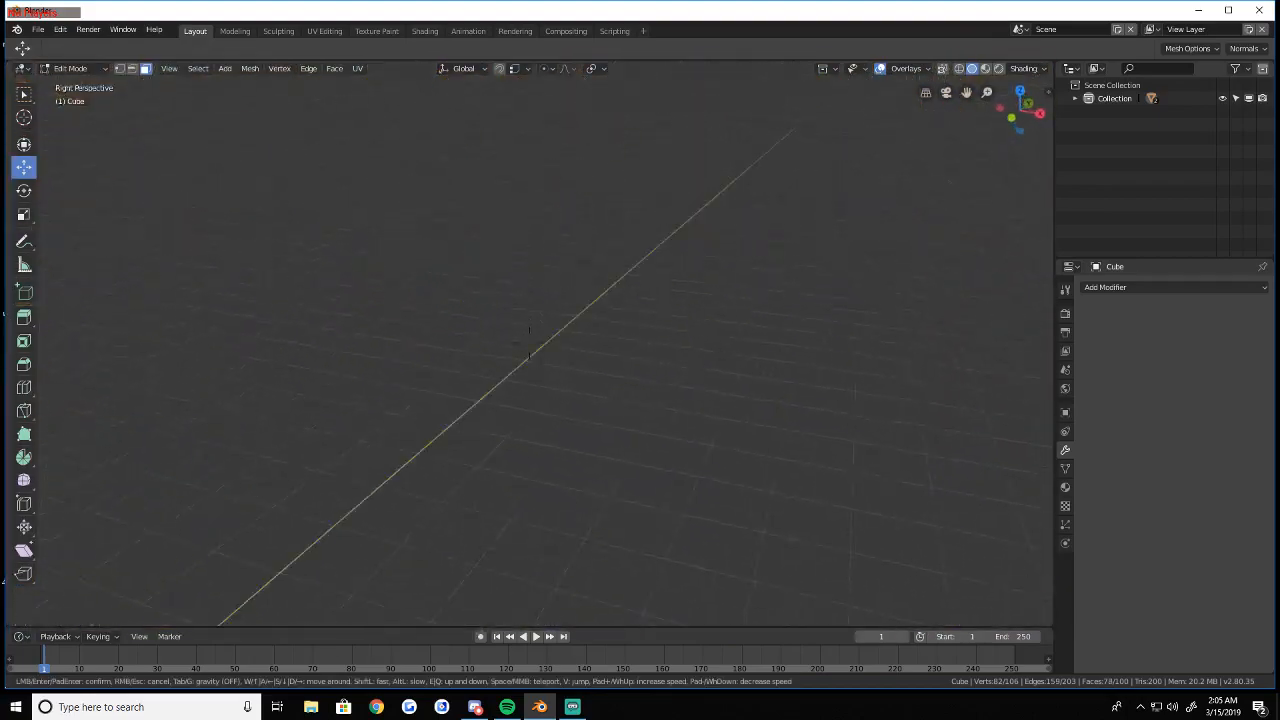
{"action": "key", "text": "a"}
{"action": "key", "text": "e"}
{"action": "key", "text": "s"}
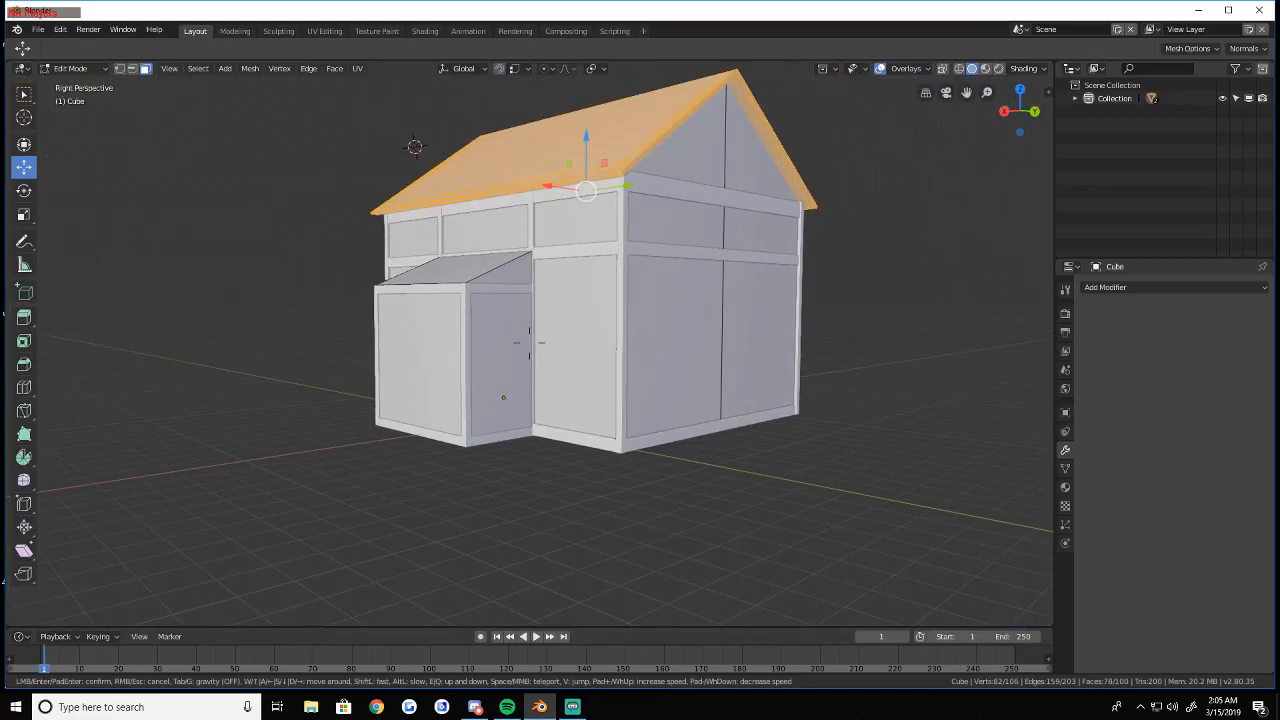
{"action": "key", "text": "w"}
{"action": "key", "text": "a"}
{"action": "key", "text": "s"}
{"action": "key", "text": "w"}
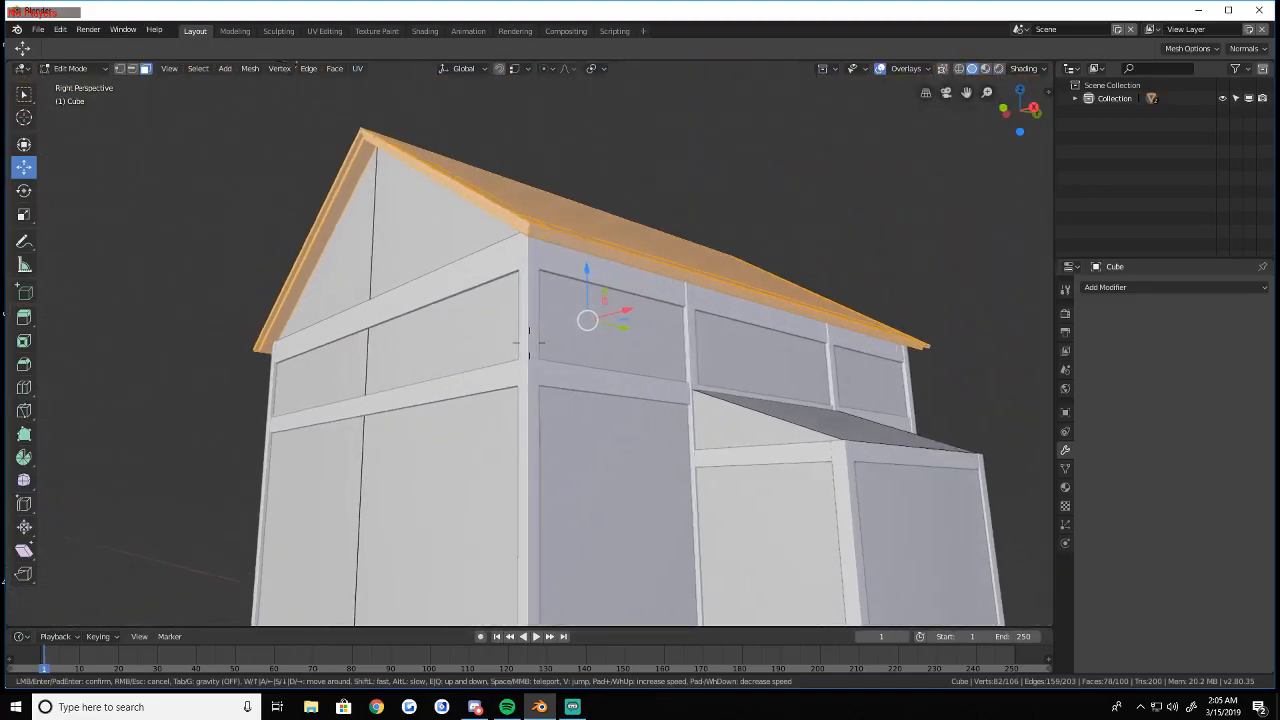
{"action": "left_click", "coordinate": [533, 345]}
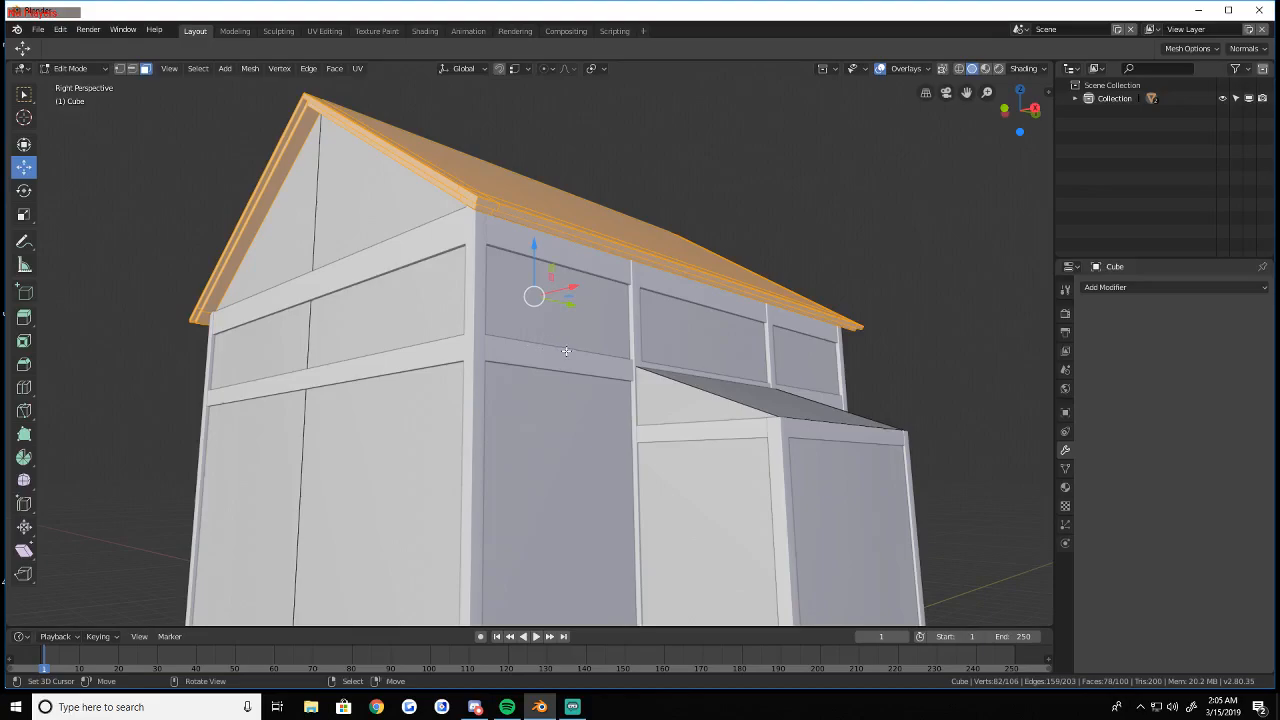
{"action": "key", "text": "p"}
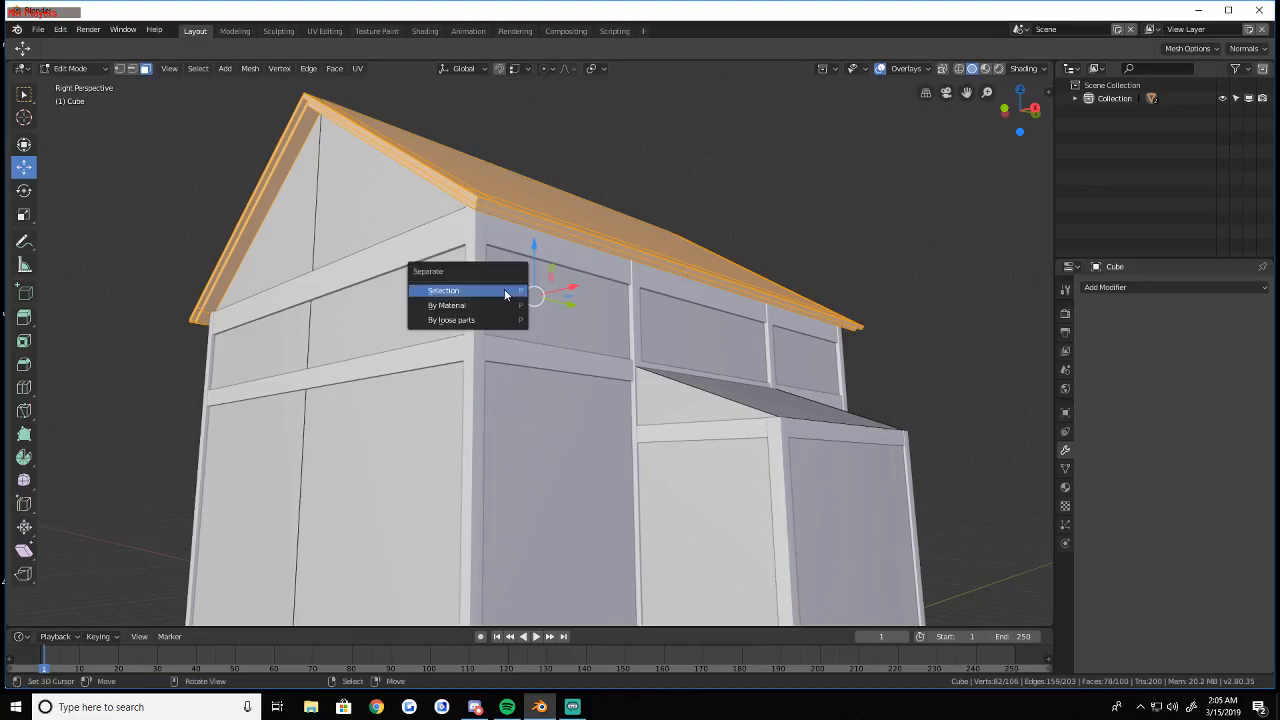
{"action": "left_click", "coordinate": [445, 290]}
{"action": "left_click", "coordinate": [82, 68]}
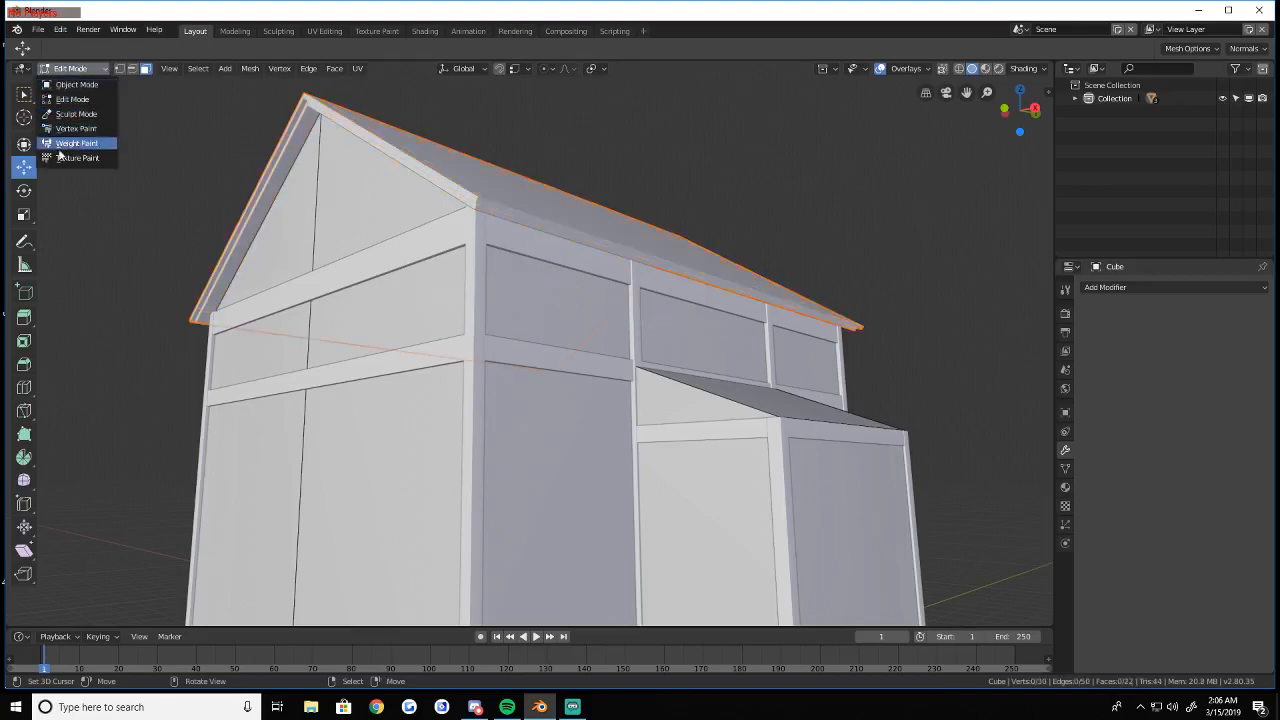
{"action": "left_click", "coordinate": [70, 89]}
Try moving the separated roof away from the house, and undo the move
{"action": "left_click", "coordinate": [580, 205]}
{"action": "key", "text": "g"}
{"action": "left_click", "coordinate": [620, 105]}
{"action": "key", "text": "ctrl+z"}
{"action": "middle_click_drag", "start_coordinate": [737, 198], "coordinate": [549, 457]}
{"action": "key", "text": "g"}
{"action": "right_click", "coordinate": [745, 230]}
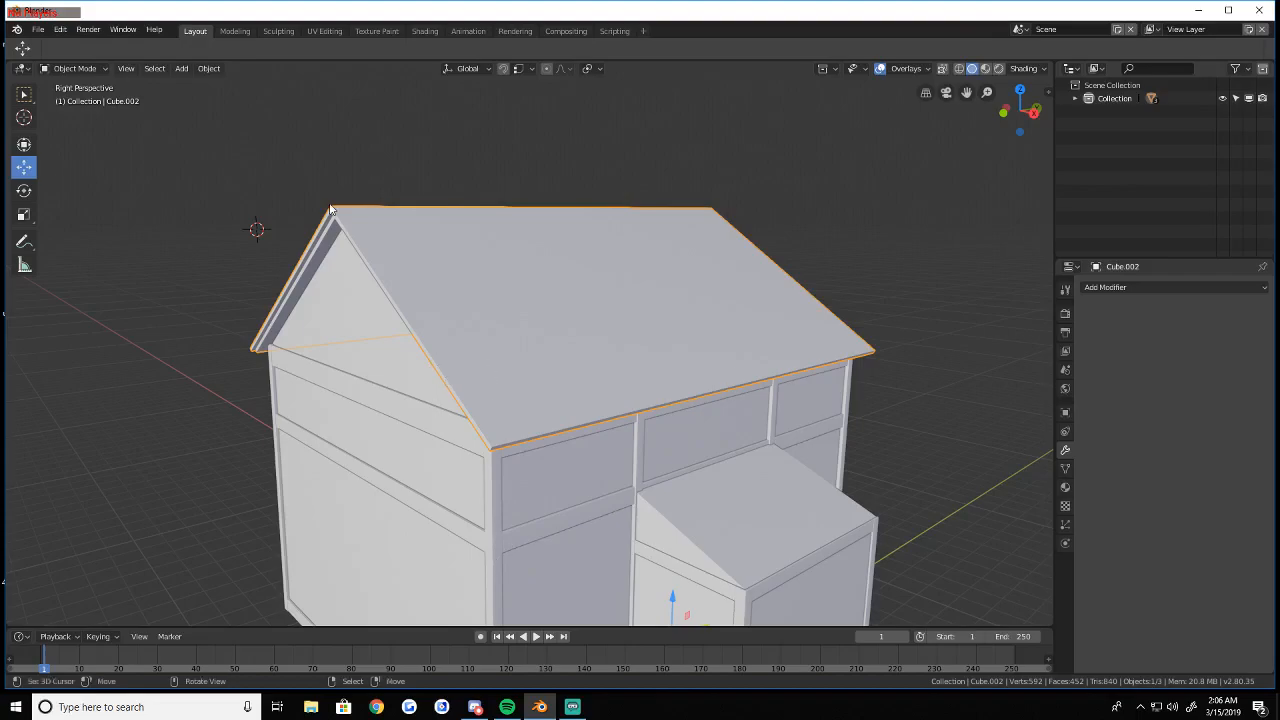
Try to join the roof and the timber frame with the roof as active object, and undo the join
{"action": "left_click", "coordinate": [491, 531], "text": "shift"}
{"action": "key", "text": "shift+grave"}
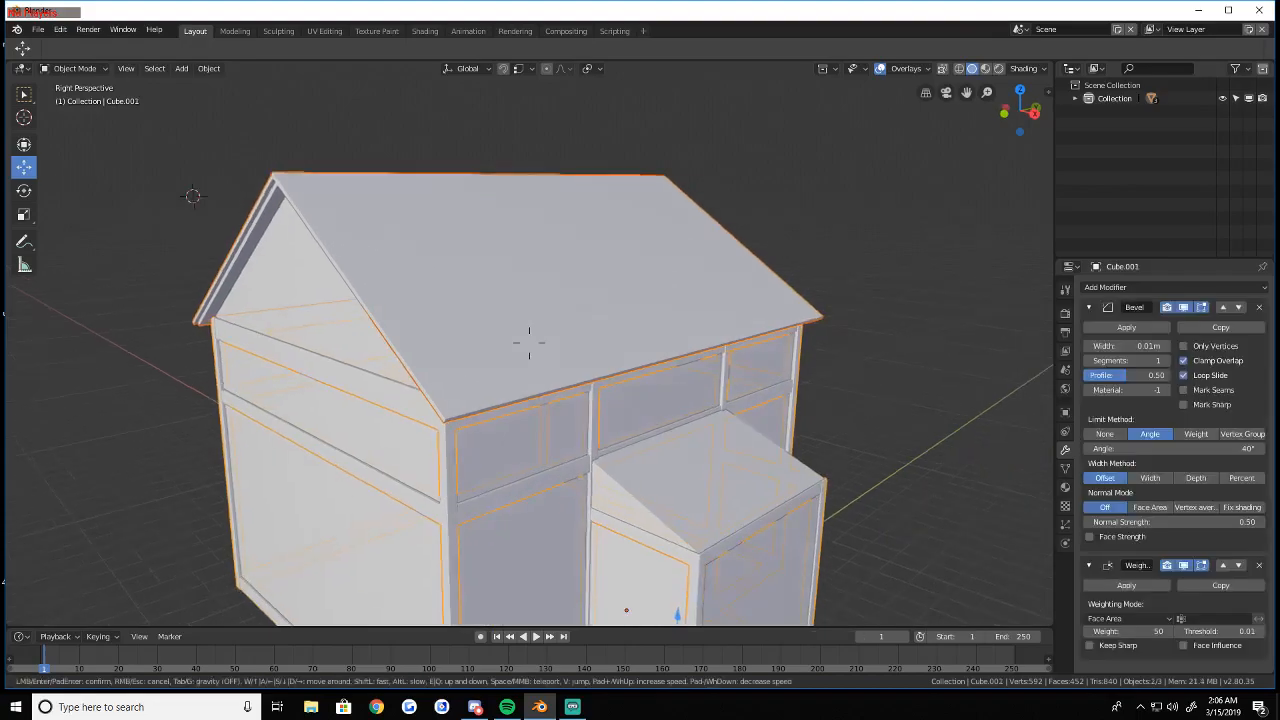
{"action": "left_click", "coordinate": [529, 343]}
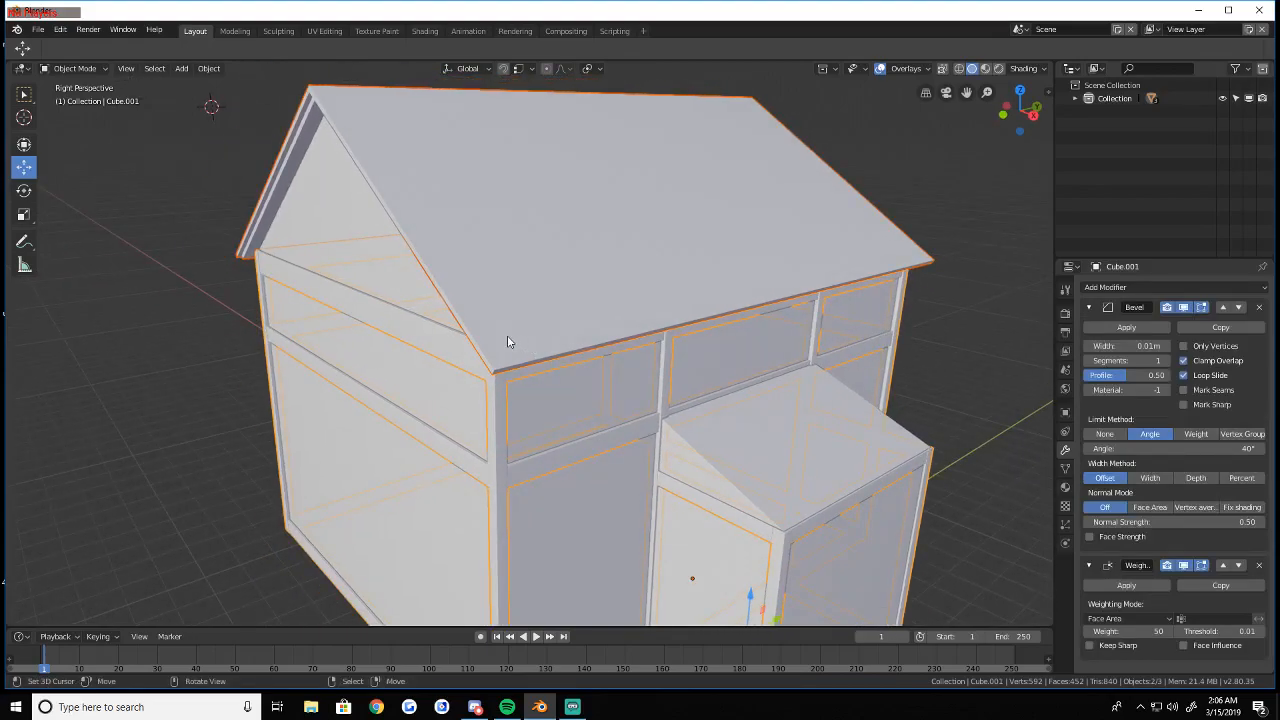
{"action": "left_click", "coordinate": [521, 293]}
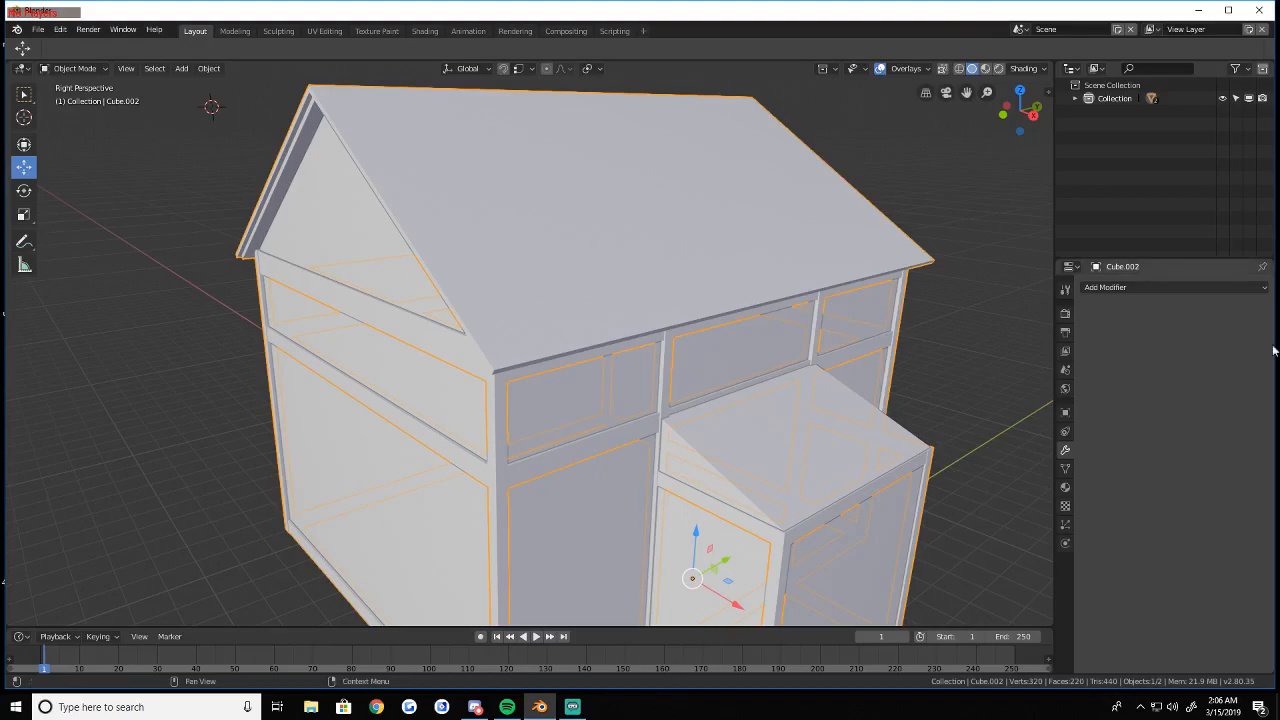
{"action": "left_click", "coordinate": [1150, 287]}
{"action": "key", "text": "ctrl+z"}
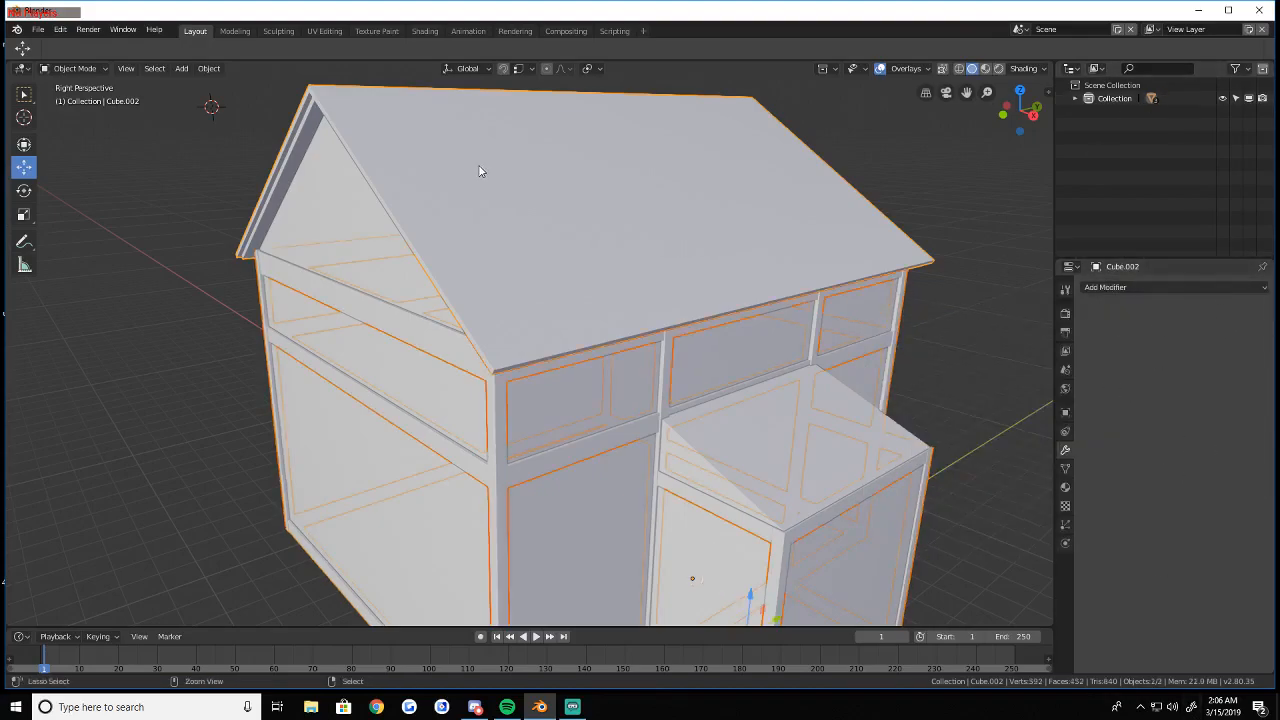
Join the roof to the timber frame with the frame as active object, keeping its Bevel and Weighted Normal modifiers
{"action": "left_click", "coordinate": [496, 266]}
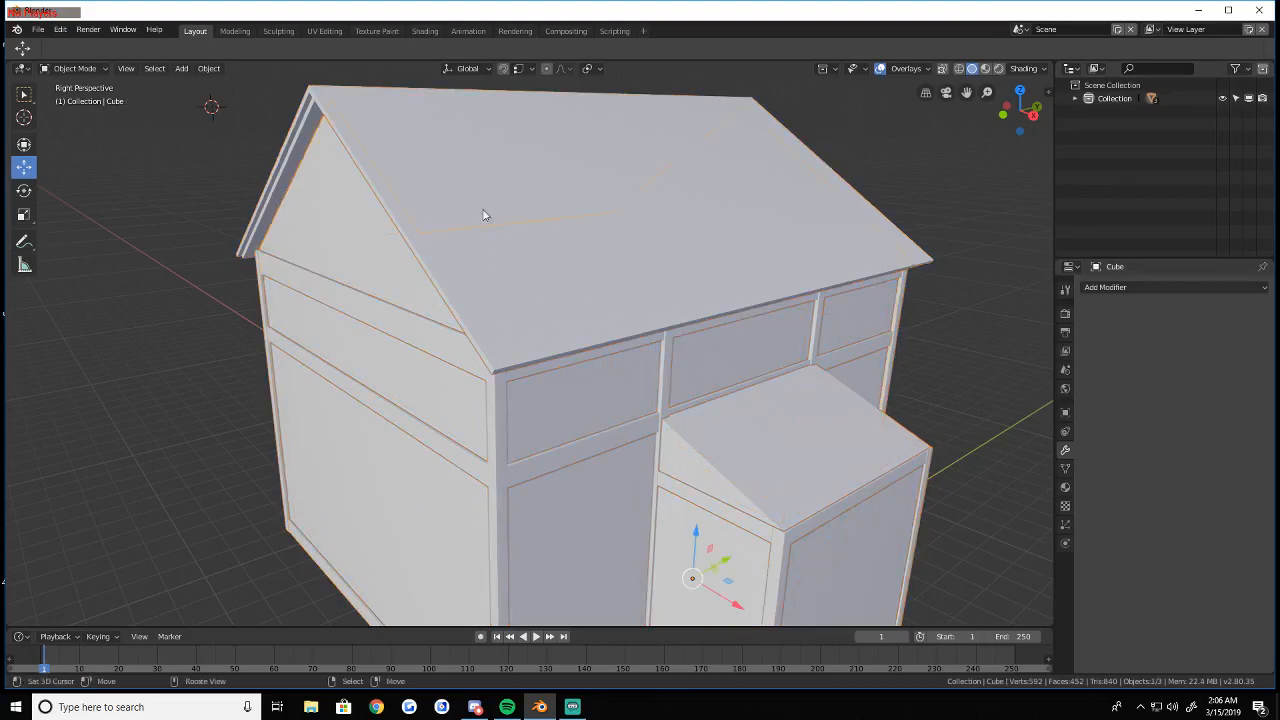
{"action": "left_click", "coordinate": [494, 447], "text": "shift"}
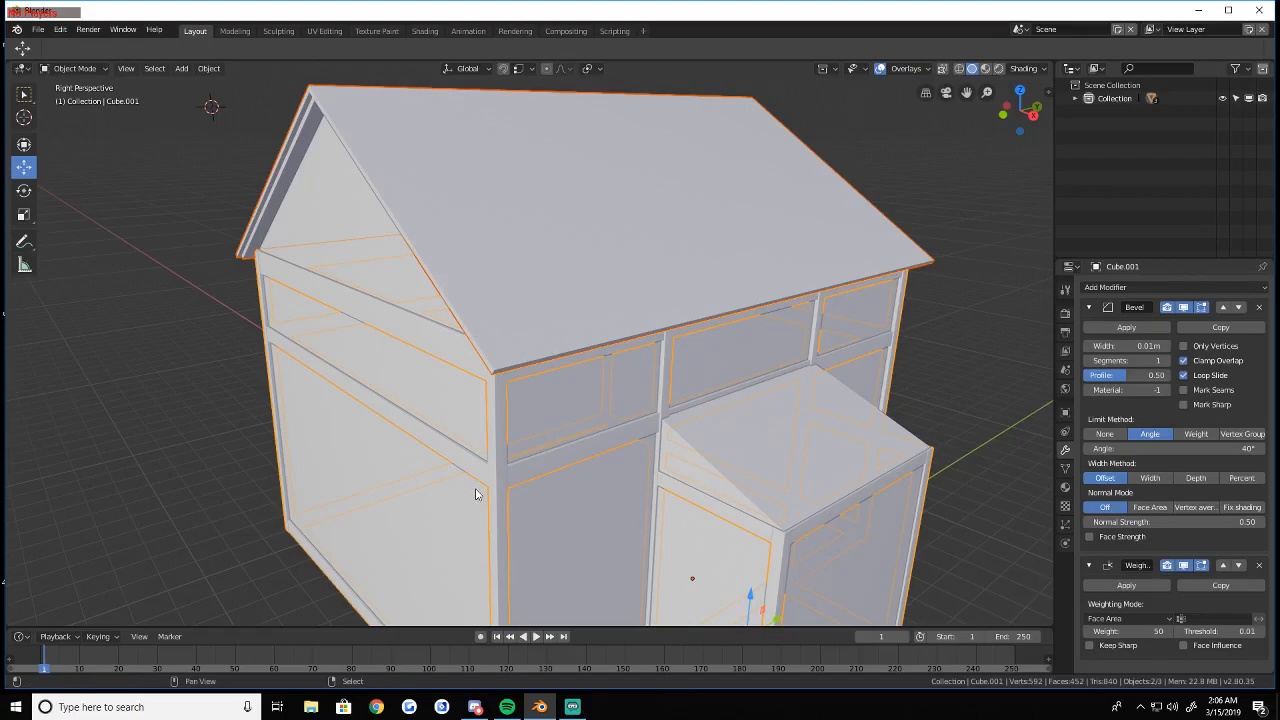
{"action": "key", "text": "ctrl+j"}
Try moving the joined frame and roof up off the walls, and undo the move
{"action": "right_click_drag", "start_coordinate": [482, 410], "coordinate": [486, 274]}
{"action": "right_click", "coordinate": [478, 373]}
{"action": "key", "text": "ctrl+z"}
{"action": "key", "text": "ctrl+z"}
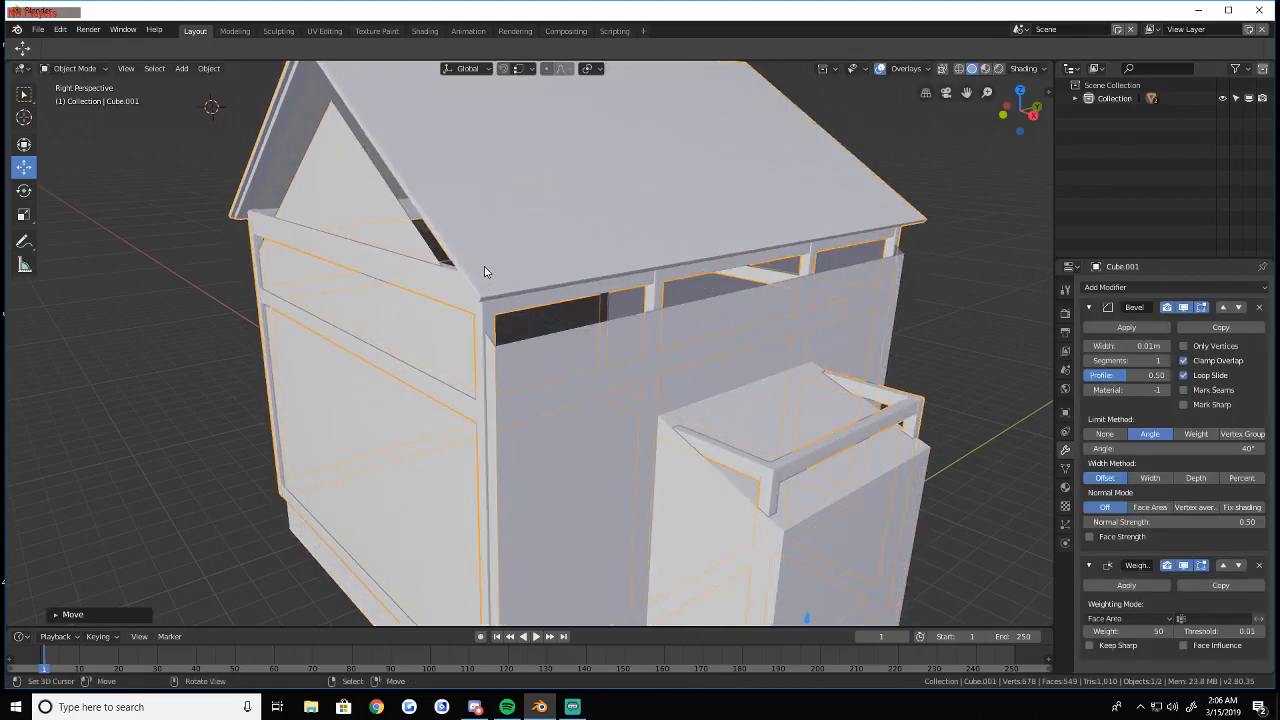
{"action": "key", "text": "ctrl+z"}
Inspect the main roof's stepped trim and the gable corners where it meets the timber frame
{"action": "key", "text": "a"}
{"action": "key", "text": "alt+a"}
{"action": "key", "text": "shift+grave"}
{"action": "key", "text": "w"}
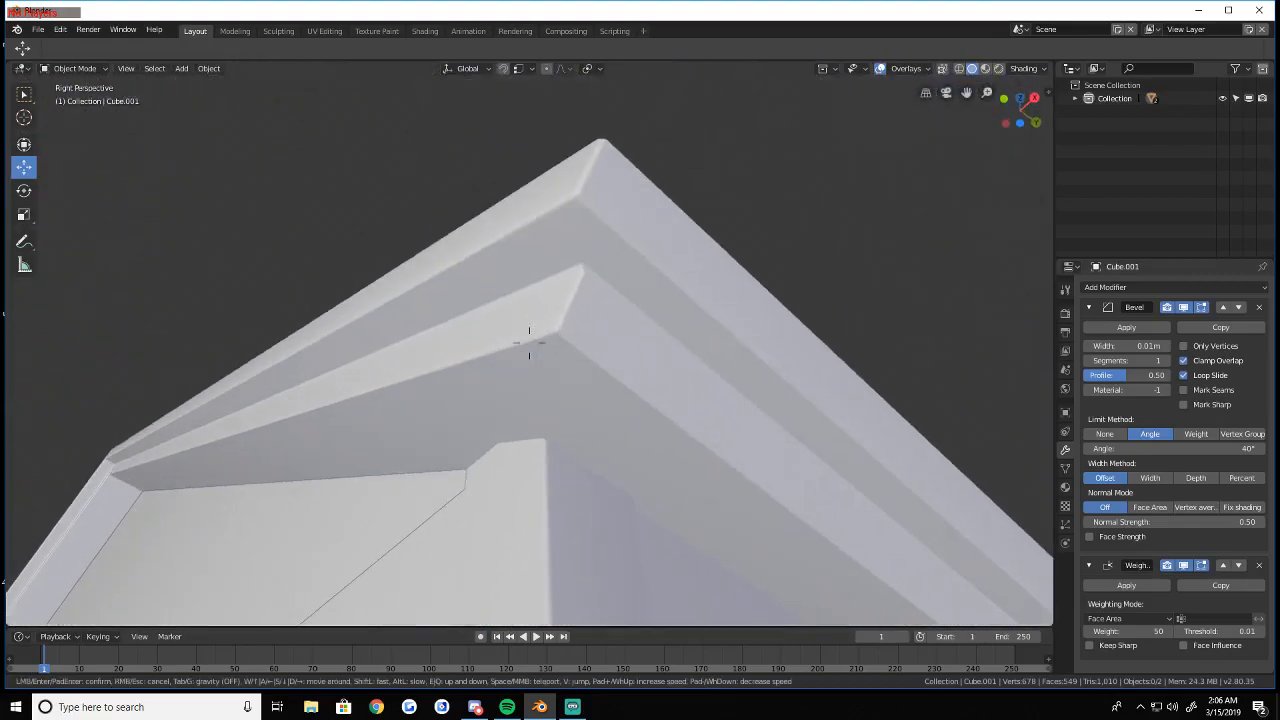
{"action": "left_click", "coordinate": [581, 386]}
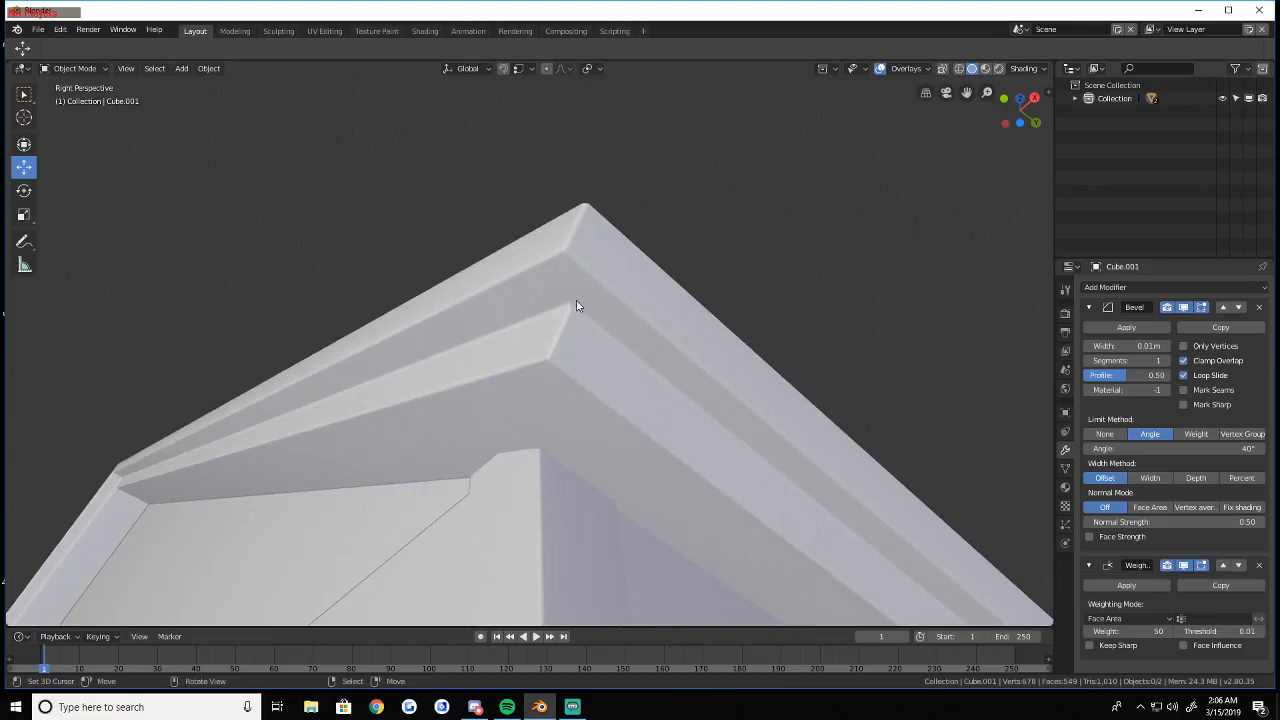
{"action": "key", "text": "shift+grave"}
{"action": "key", "text": "s"}
{"action": "key", "text": "w"}
{"action": "key", "text": "a"}
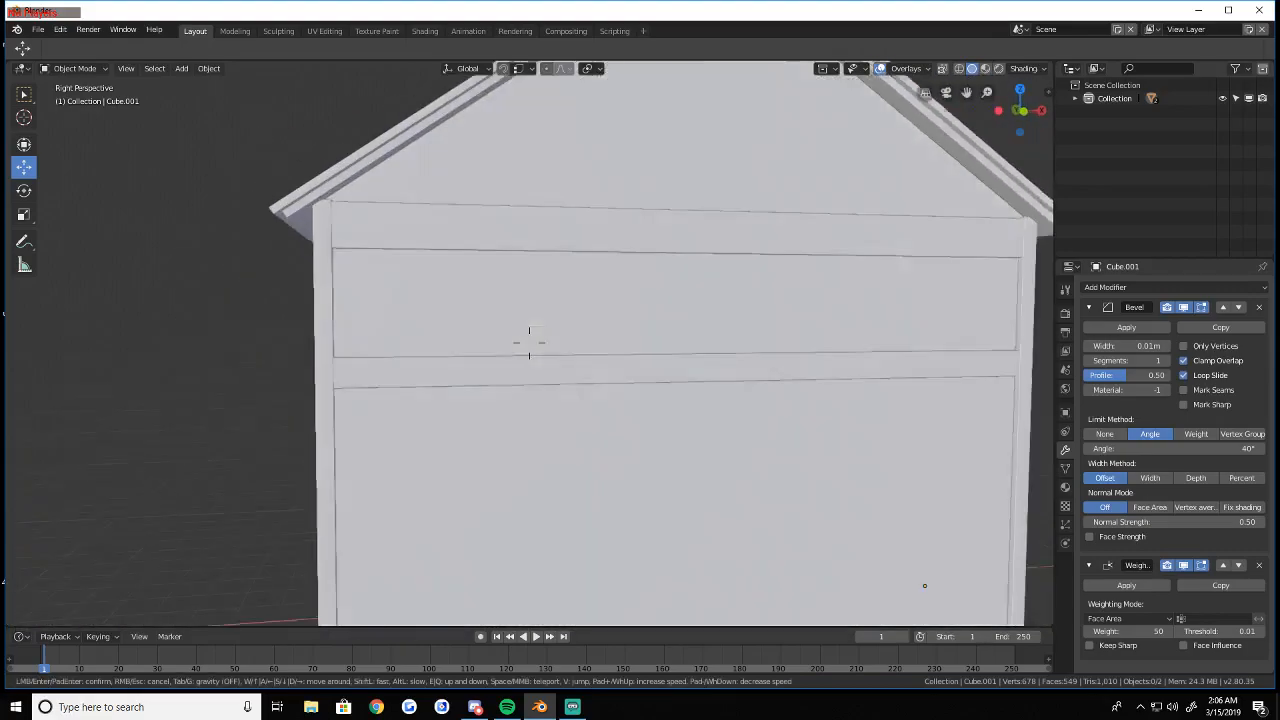
{"action": "key", "text": "s"}
{"action": "key", "text": "d"}
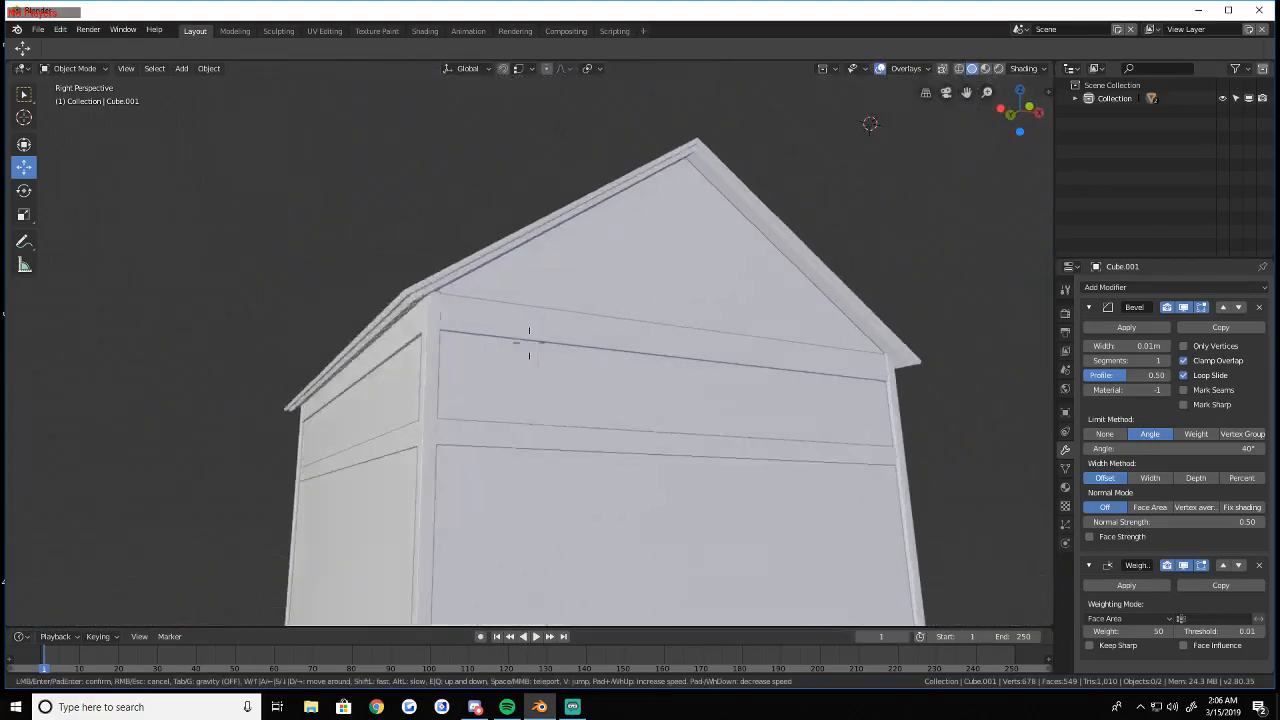
{"action": "key", "text": "w"}
{"action": "key", "text": "d"}
{"action": "key", "text": "w"}
{"action": "key", "text": "a"}
{"action": "left_click", "coordinate": [531, 354]}
{"action": "left_click", "coordinate": [610, 366]}
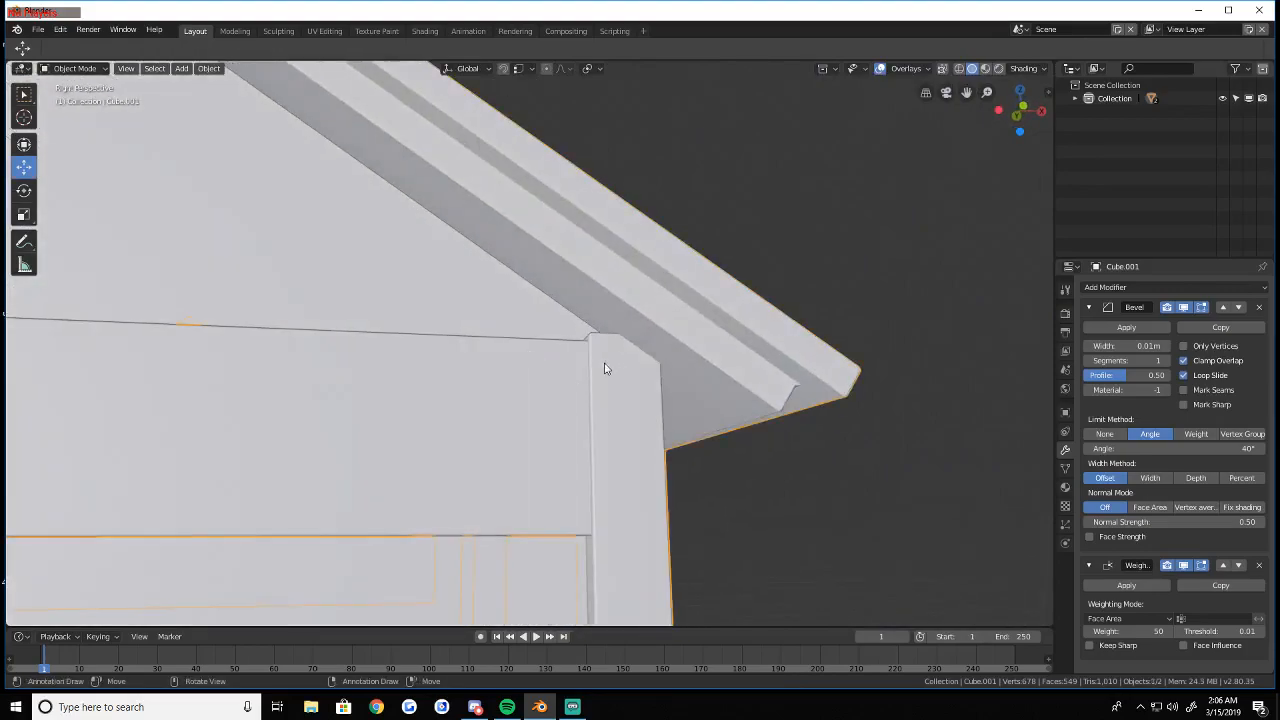
{"action": "key", "text": "alt+a"}
Examine the whole house and its annex from the gable and annex sides
{"action": "key", "text": "shift+grave"}
{"action": "key", "text": "s"}
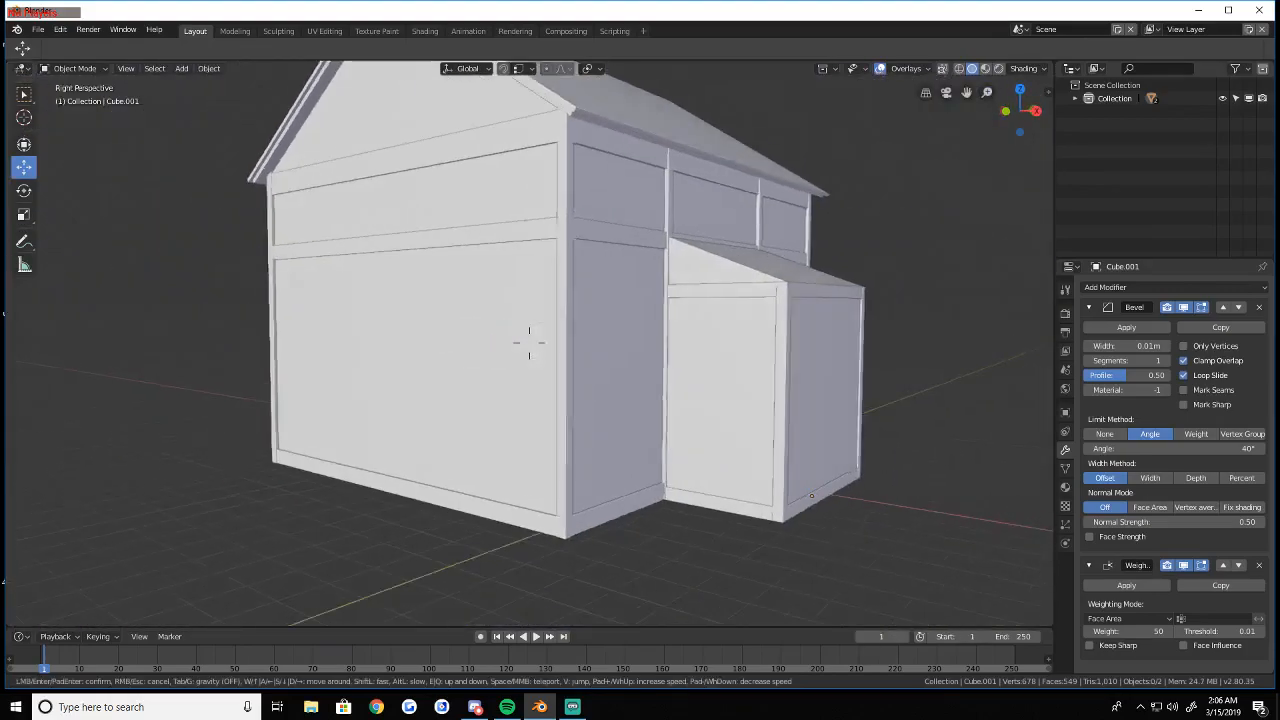
{"action": "key", "text": "w"}
{"action": "key", "text": "a"}
{"action": "left_click", "coordinate": [529, 343]}
{"action": "key", "text": "shift+grave"}
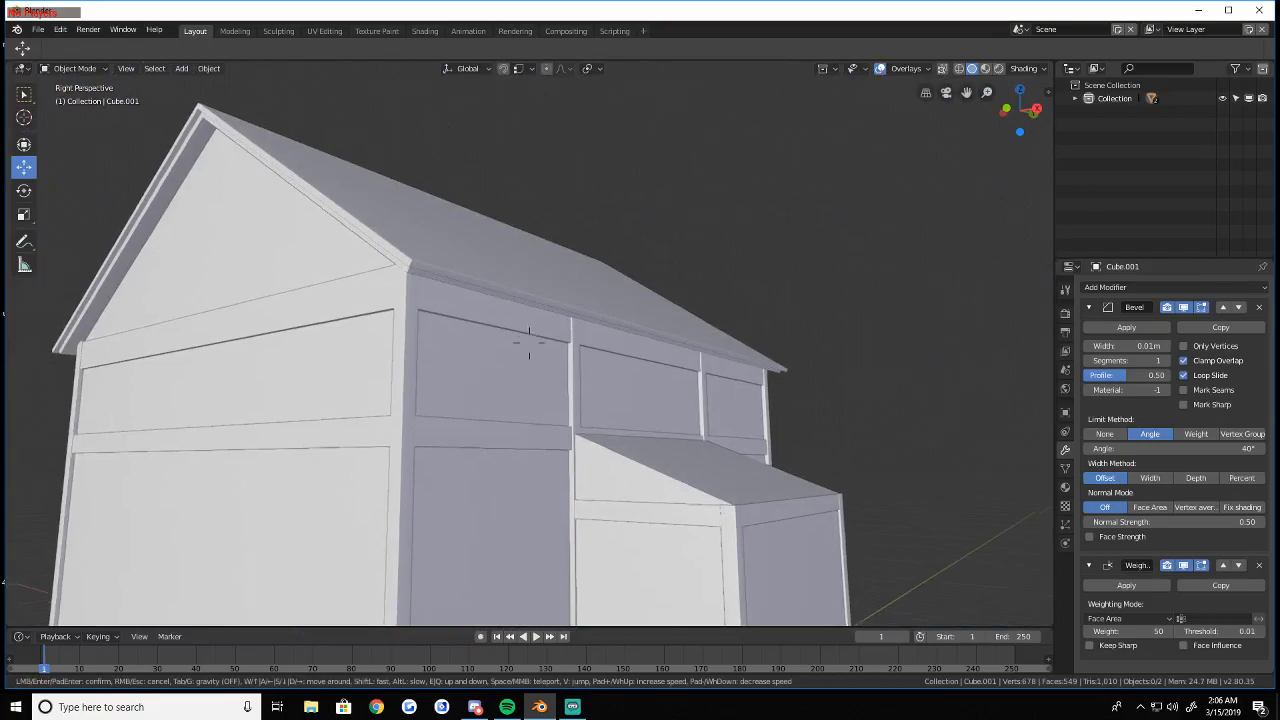
{"action": "key", "text": "d"}
{"action": "key", "text": "w"}
{"action": "key", "text": "s"}
{"action": "left_click", "coordinate": [529, 343]}
In Edit Mode on the wall object, extrude the annex's sloped roof face upward into a slab
{"action": "right_click", "coordinate": [519, 346]}
{"action": "left_click", "coordinate": [52, 69]}
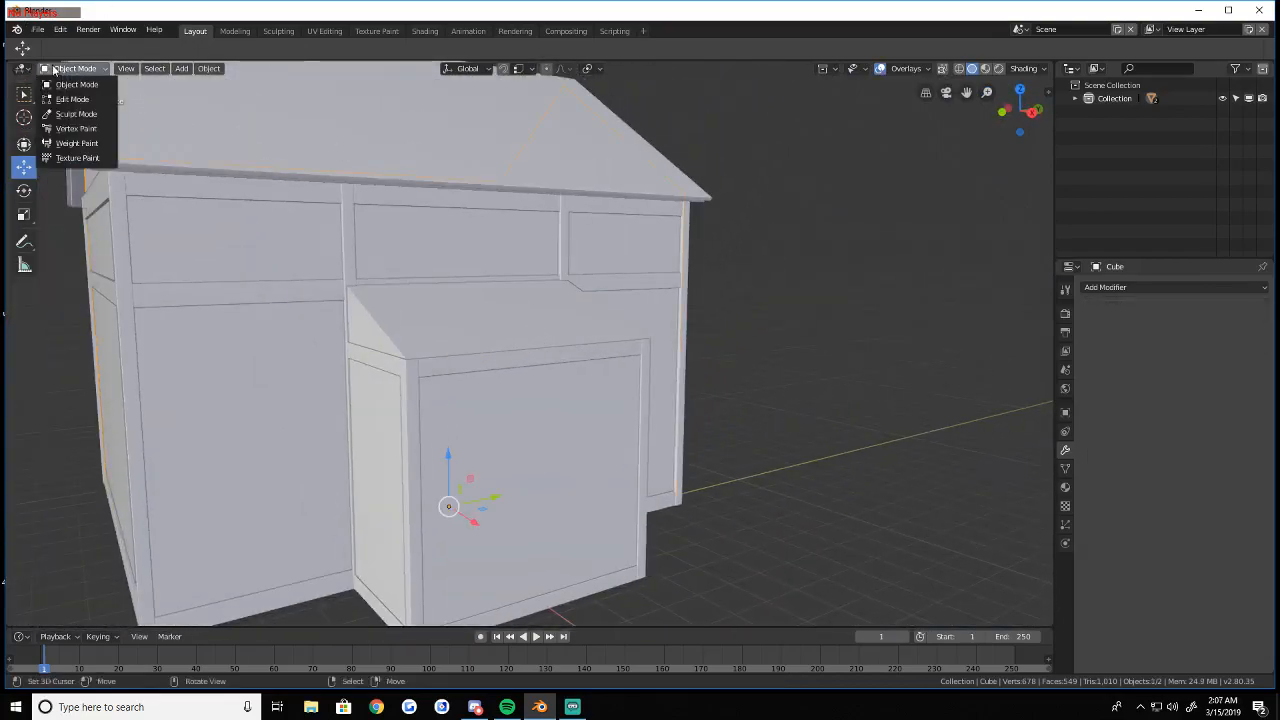
{"action": "left_click", "coordinate": [72, 99]}
{"action": "left_click", "coordinate": [510, 298]}
{"action": "key", "text": "shift+grave"}
{"action": "key", "text": "w"}
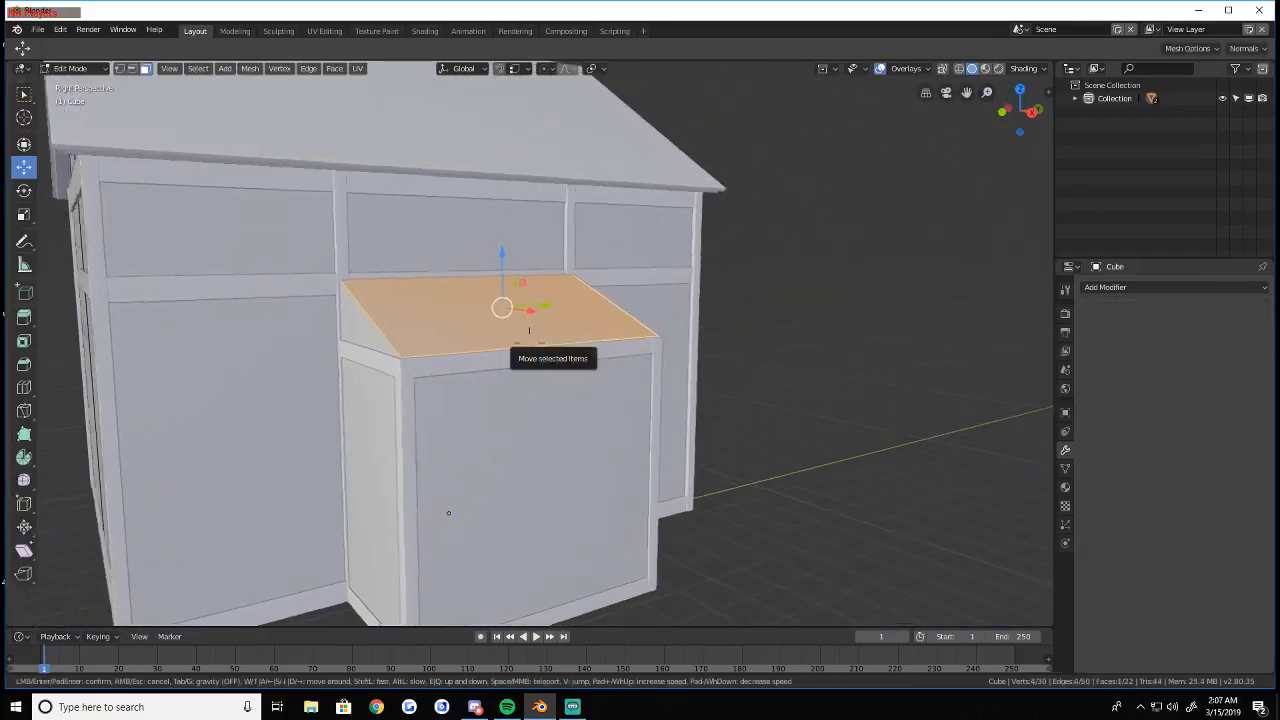
{"action": "left_click", "coordinate": [529, 343]}
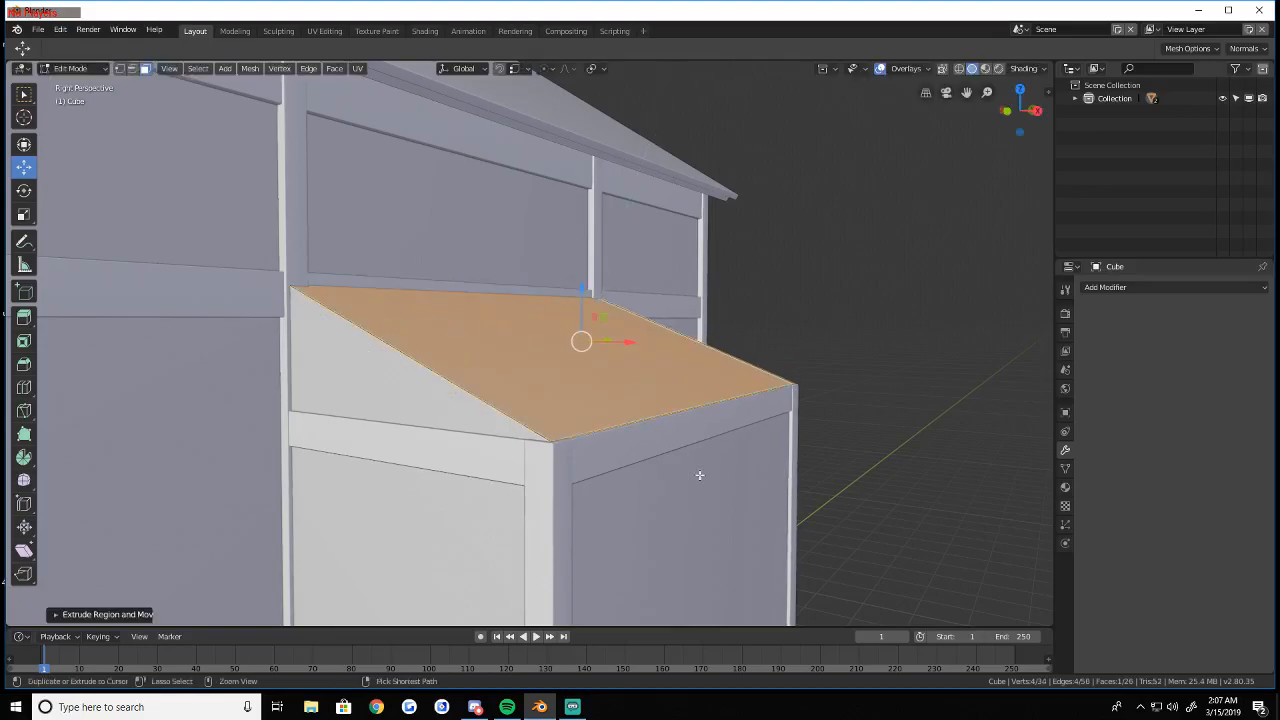
{"action": "key", "text": "e"}
{"action": "left_click", "coordinate": [697, 508]}
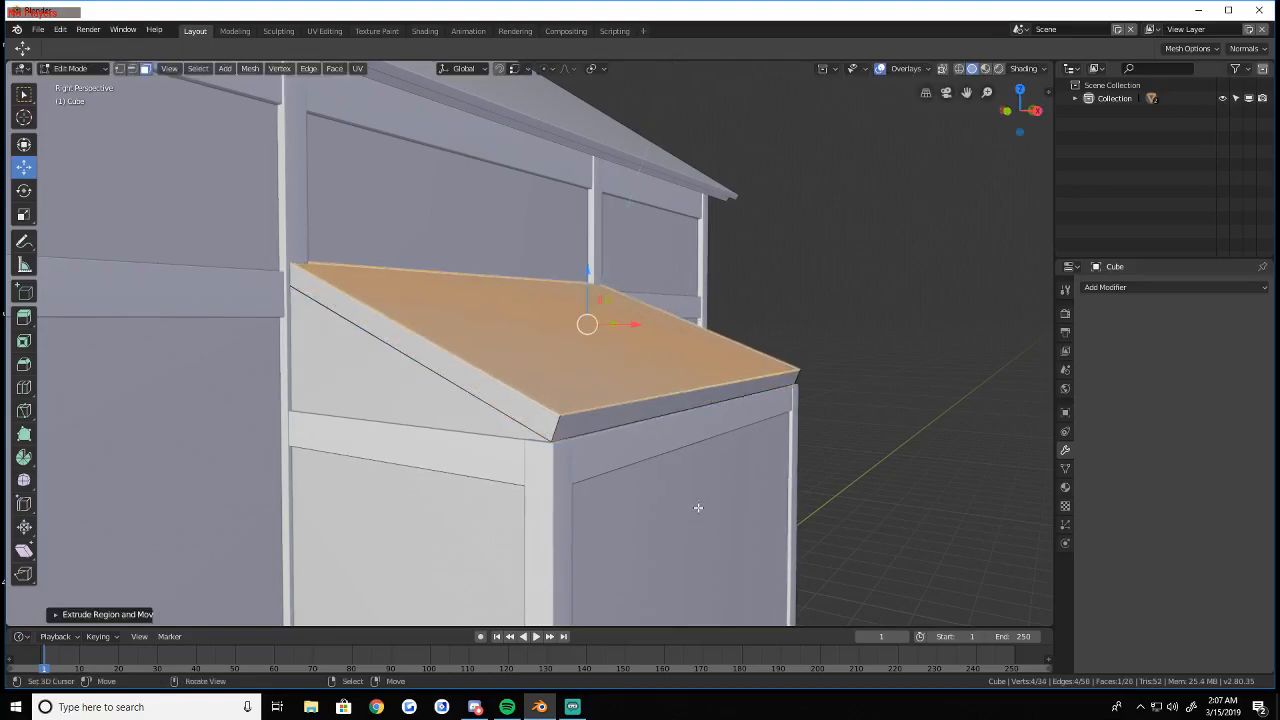
Extrude the loop of rim faces around the annex roof slab outward with Shrink/Fatten to form an overhang
{"action": "key", "text": "alt+a"}
{"action": "left_click", "coordinate": [559, 428], "text": "alt"}
{"action": "key", "text": "e"}
{"action": "right_click", "coordinate": [670, 502]}
{"action": "key", "text": "alt+s"}
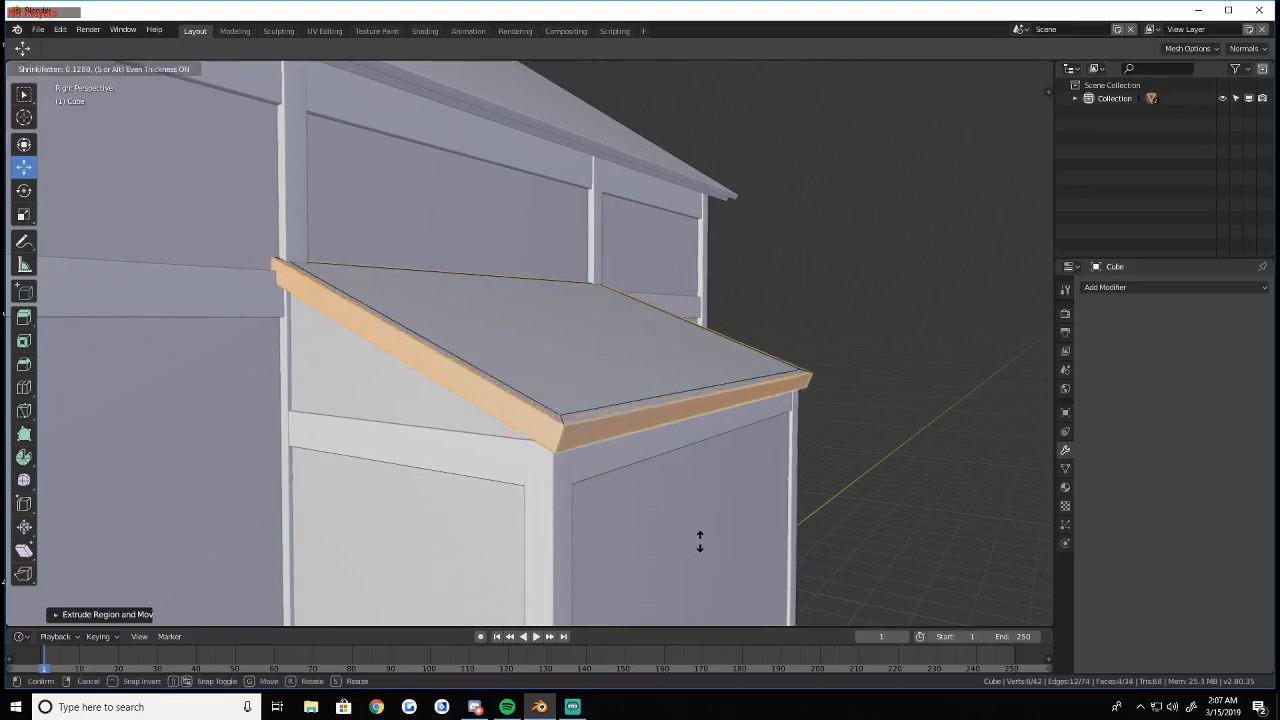
{"action": "left_click", "coordinate": [692, 557]}
Add a centred loop cut around the rim of the annex roof overhang
{"action": "key", "text": "alt+a"}
{"action": "key", "text": "ctrl+r"}
{"action": "left_click", "coordinate": [563, 445]}
{"action": "right_click", "coordinate": [563, 445]}
{"action": "key", "text": "a"}
{"action": "key", "text": "a"}
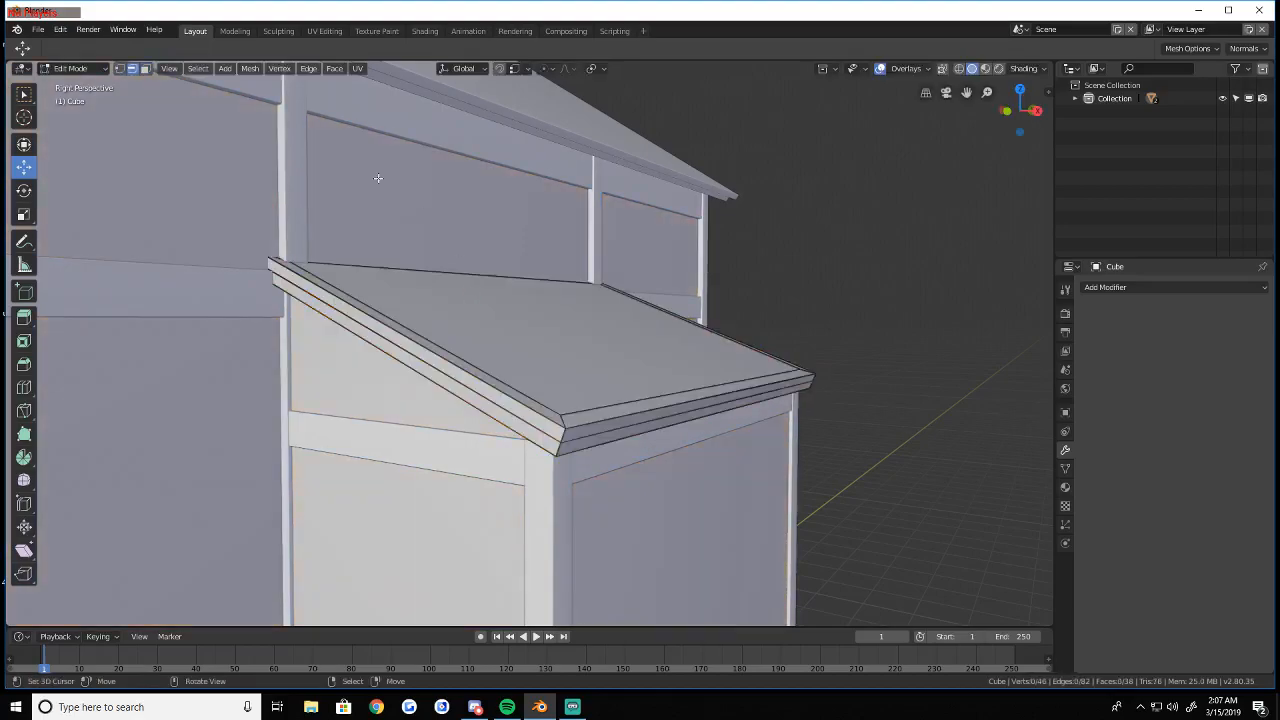
Extrude the upper band of the annex roof's rim farther outward to form a stepped trim
{"action": "left_click", "coordinate": [147, 70]}
{"action": "left_click", "coordinate": [559, 428], "text": "alt"}
{"action": "key", "text": "e"}
{"action": "left_click", "coordinate": [814, 531]}
{"action": "key", "text": "alt+a"}
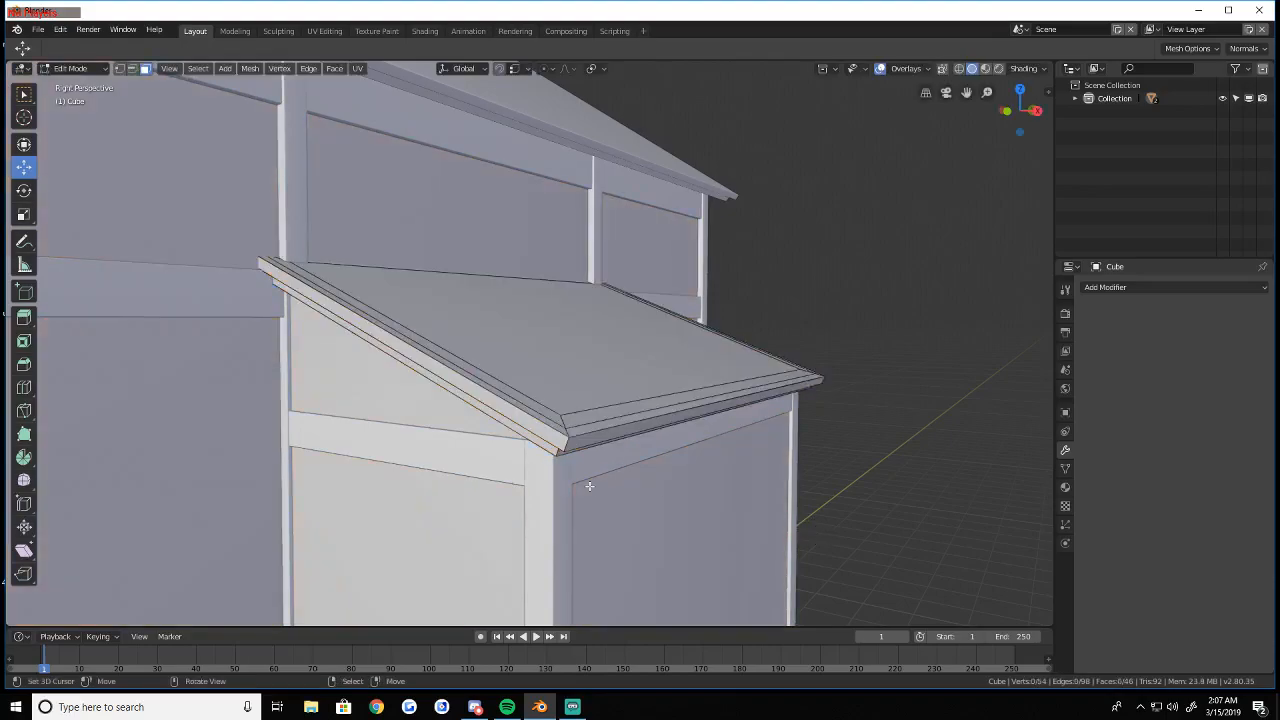
{"action": "key", "text": "ctrl+r"}
{"action": "right_click", "coordinate": [565, 442]}
Select all faces of the annex roof and its stepped trim and separate them into their own object
{"action": "key", "text": "shift+grave"}
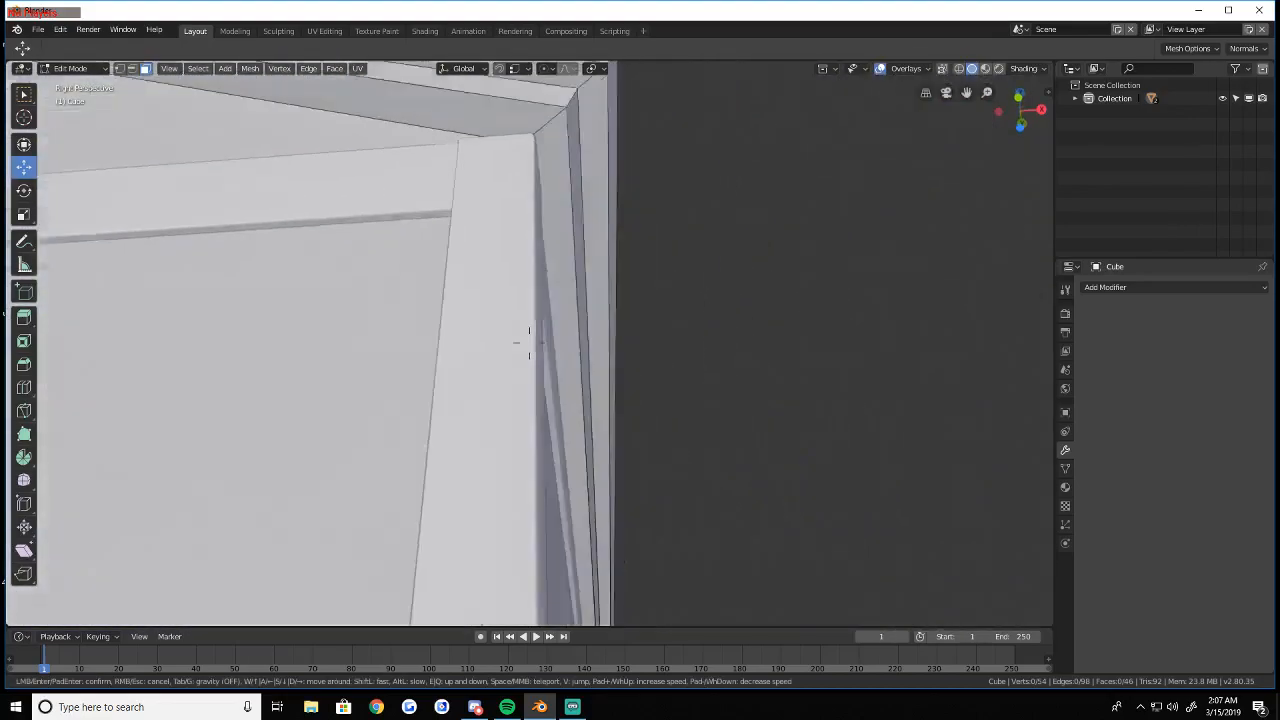
{"action": "left_click", "coordinate": [529, 343]}
{"action": "left_click", "coordinate": [557, 320], "text": "alt"}
{"action": "left_click", "coordinate": [578, 294], "text": "alt+shift"}
{"action": "left_click", "coordinate": [593, 268], "text": "alt+shift"}
{"action": "key", "text": "shift+grave"}
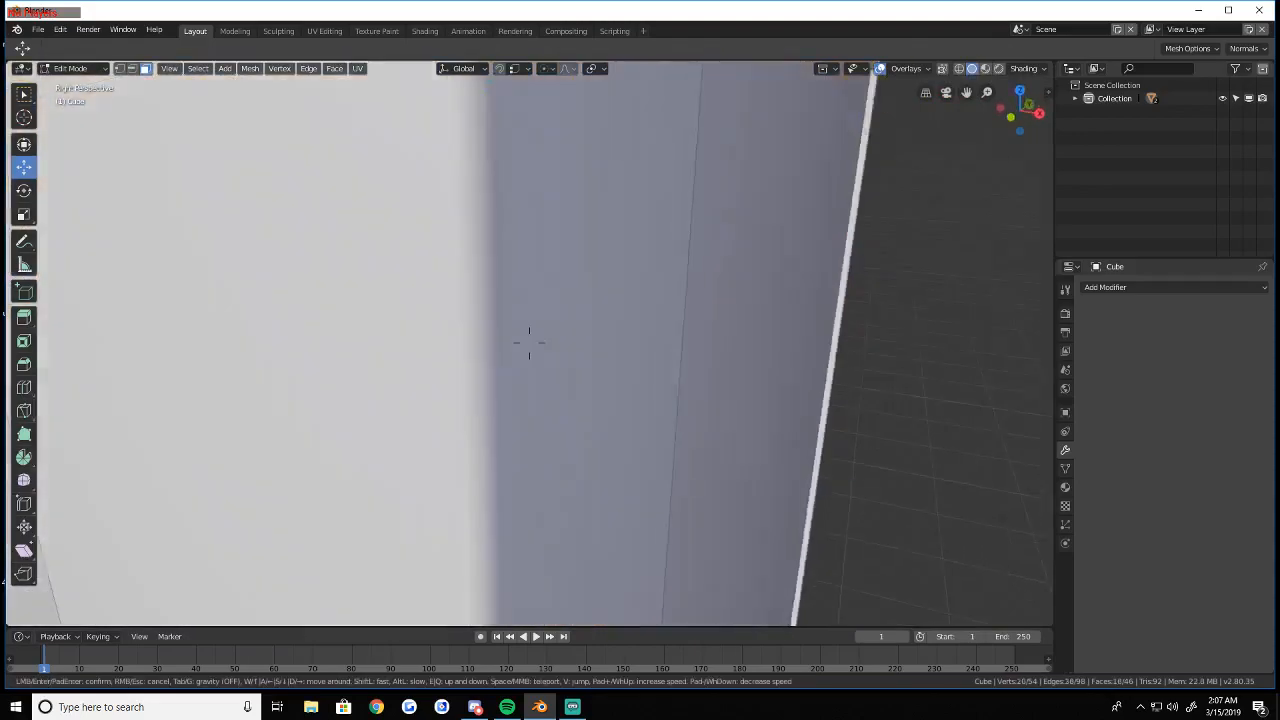
{"action": "left_click", "coordinate": [529, 343]}
{"action": "left_click", "coordinate": [531, 392], "text": "alt+shift"}
{"action": "left_click", "coordinate": [527, 364], "text": "alt+shift"}
{"action": "left_click", "coordinate": [529, 282], "text": "shift"}
{"action": "key", "text": "shift+grave"}
{"action": "key", "text": "w"}
{"action": "key", "text": "s"}
{"action": "key", "text": "w"}
{"action": "key", "text": "s"}
{"action": "left_click", "coordinate": [529, 343]}
{"action": "key", "text": "p"}
{"action": "left_click", "coordinate": [529, 343]}
In Object Mode, join the annex roof to the timber frame with the frame as active object
{"action": "left_click", "coordinate": [72, 68]}
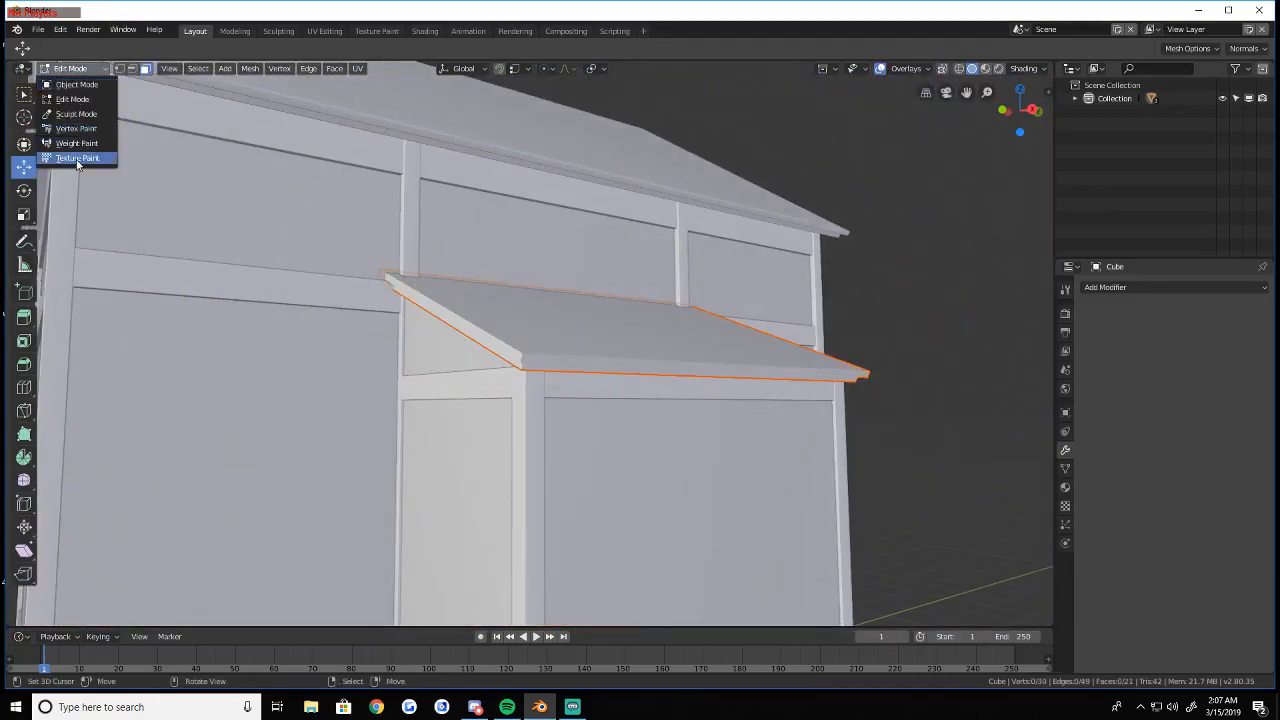
{"action": "left_click", "coordinate": [80, 84]}
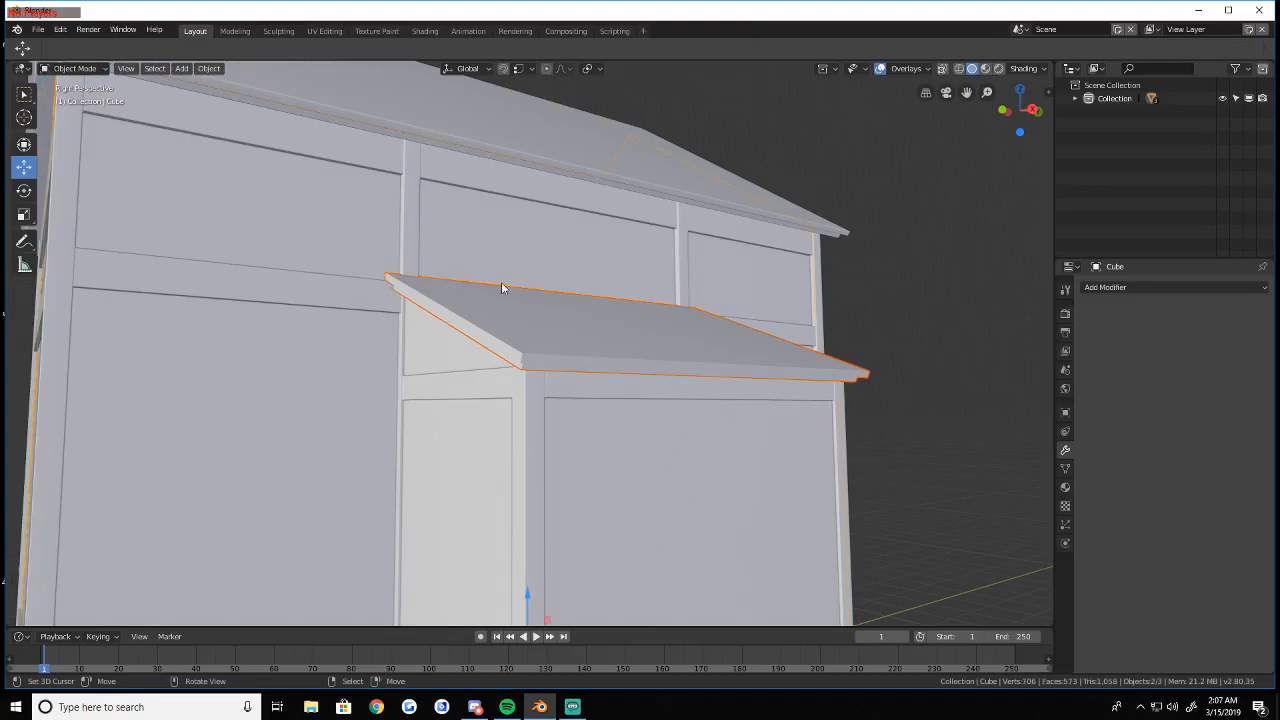
{"action": "left_click", "coordinate": [527, 409], "text": "shift"}
{"action": "key", "text": "ctrl+j"}
{"action": "key", "text": "alt+a"}
Inspect the annex roof's bevelled trim and the overall house from several sides
{"action": "key", "text": "shift+grave"}
{"action": "key", "text": "w"}
{"action": "key", "text": "w"}
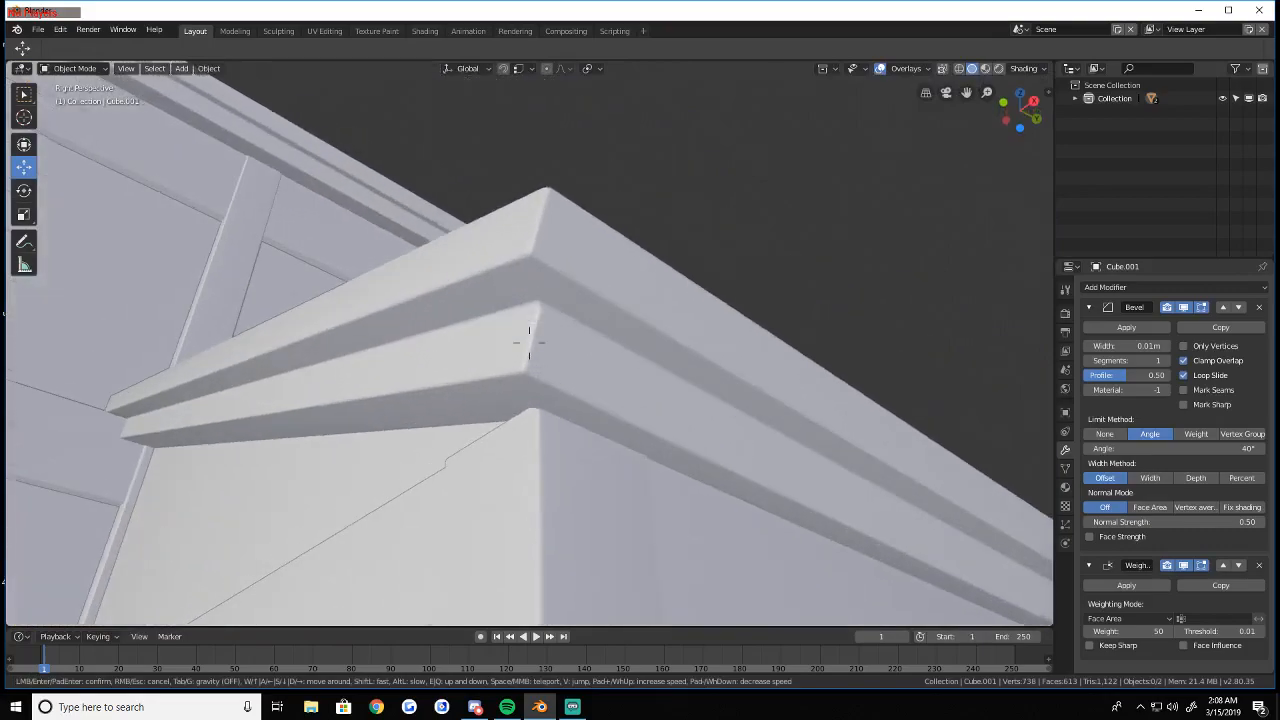
{"action": "key", "text": "s"}
{"action": "key", "text": "w"}
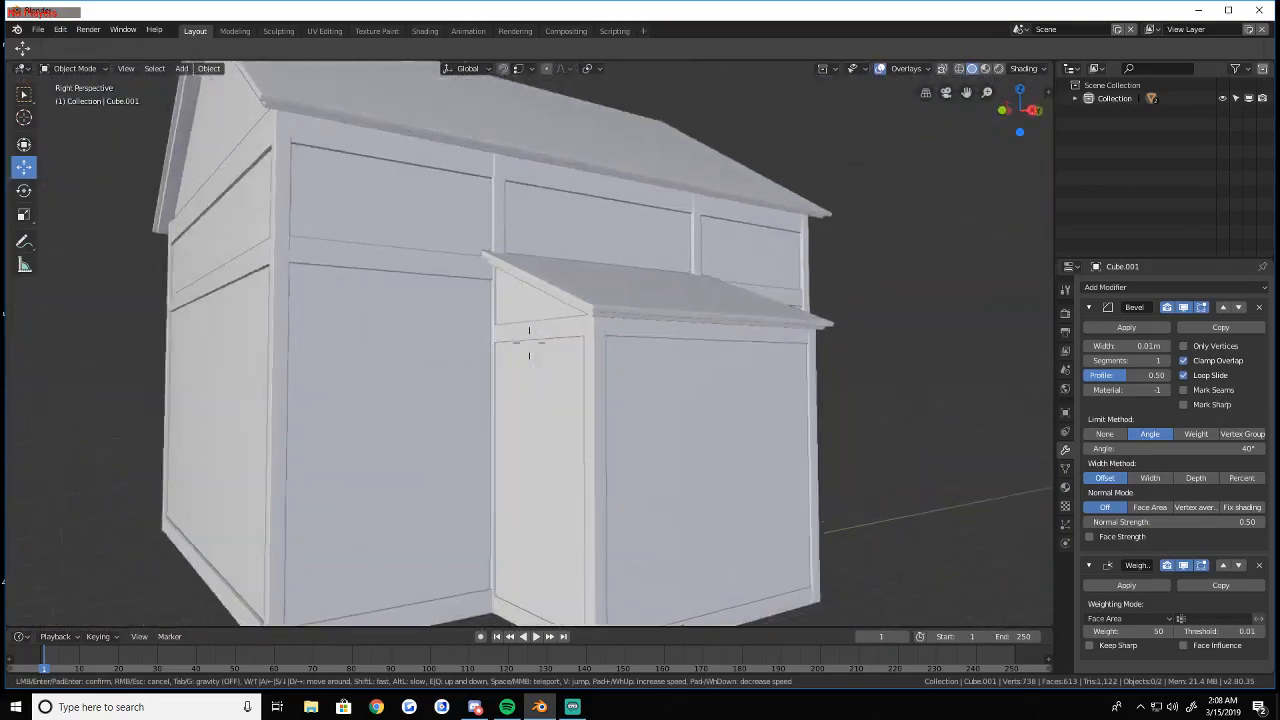
{"action": "key", "text": "s"}
{"action": "key", "text": "d"}
{"action": "key", "text": "w"}
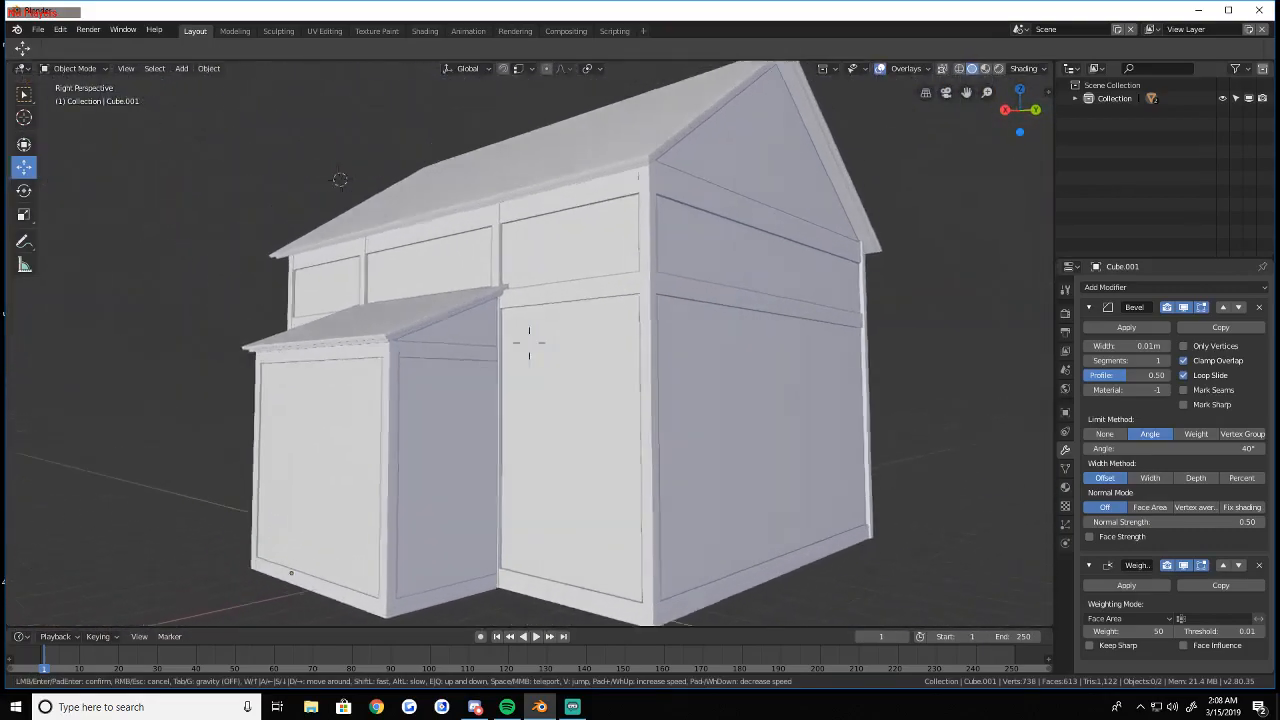
{"action": "key", "text": "s"}
{"action": "key", "text": "w"}
{"action": "key", "text": "a"}
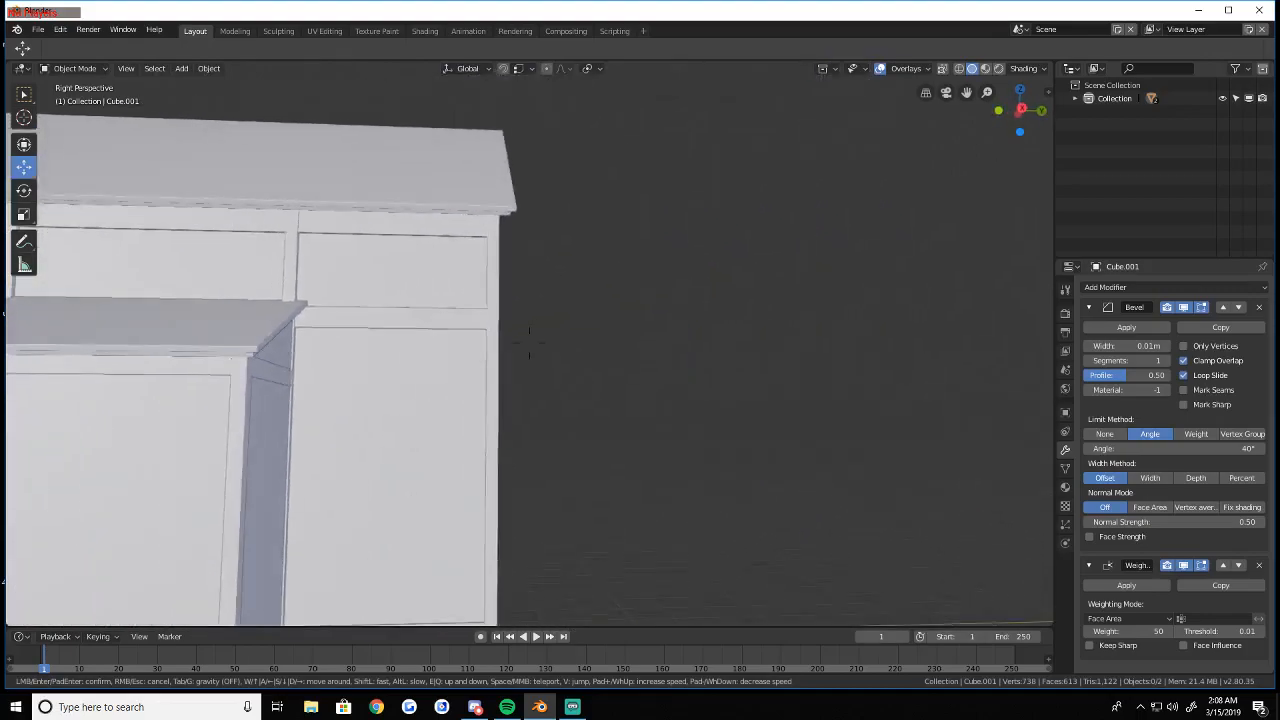
{"action": "key", "text": "s"}
{"action": "key", "text": "w"}
{"action": "left_click", "coordinate": [529, 343]}
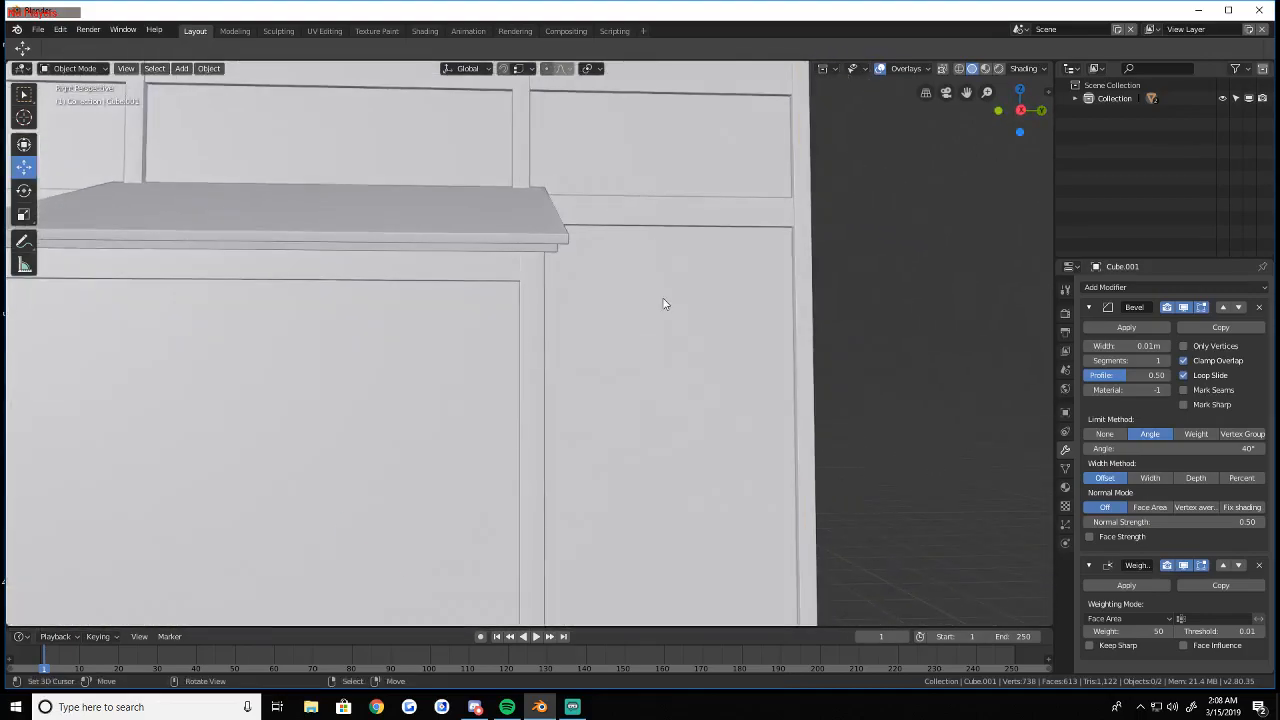
In Edit Mode on the wall object, add a cube at the lower wall panel beside the annex
{"action": "right_click", "coordinate": [663, 303]}
{"action": "left_click", "coordinate": [69, 73]}
{"action": "left_click", "coordinate": [74, 100]}
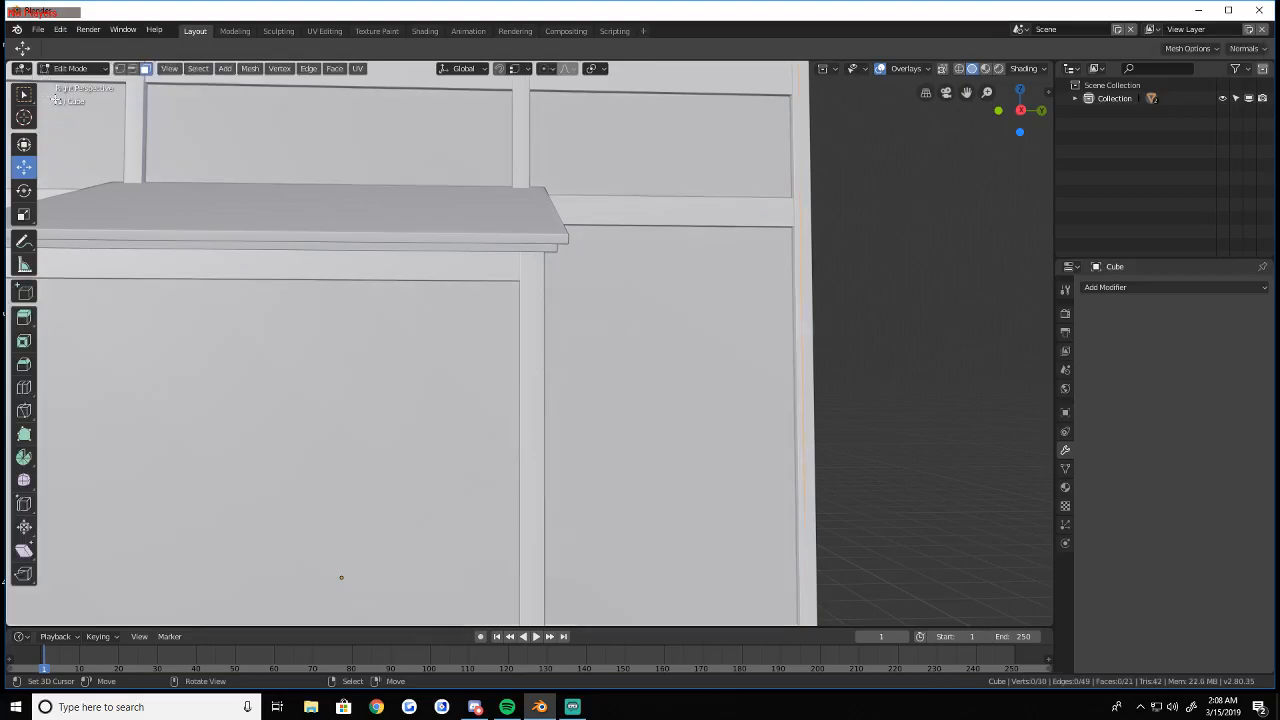
{"action": "key", "text": "shift+grave"}
{"action": "key", "text": "s"}
{"action": "key", "text": "d"}
{"action": "left_click", "coordinate": [530, 343]}
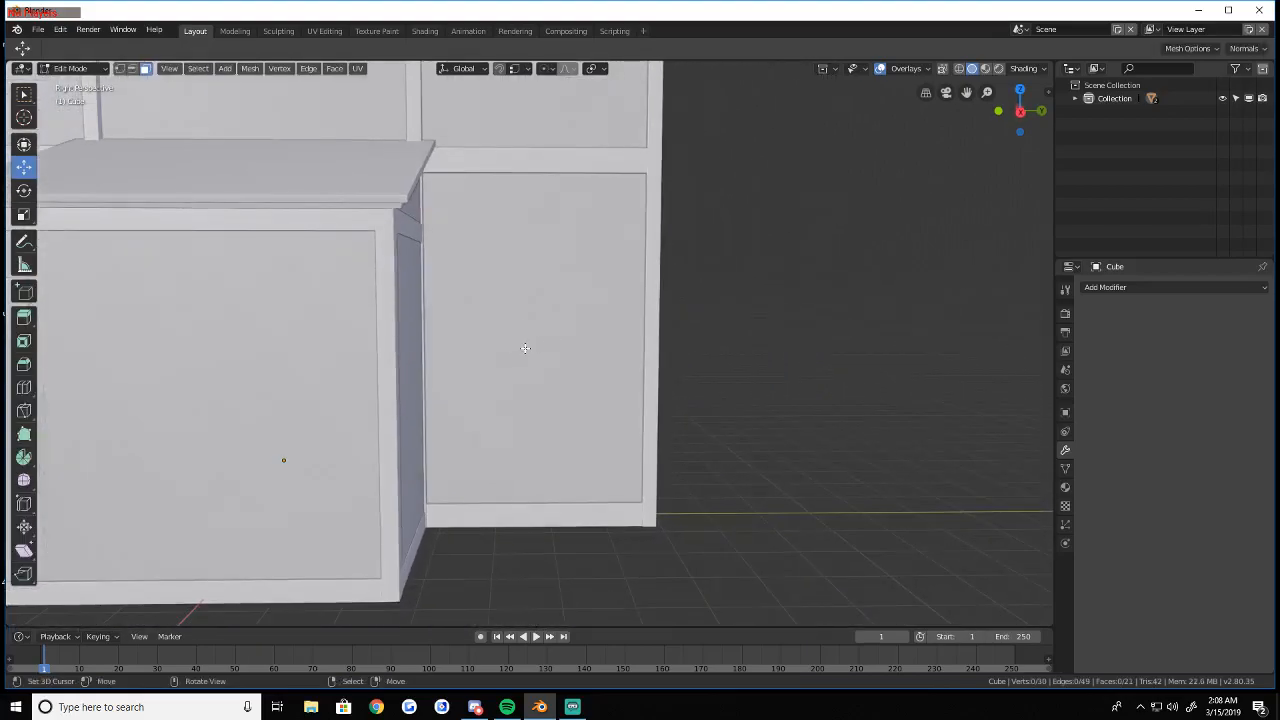
{"action": "left_click", "coordinate": [225, 68]}
{"action": "left_click", "coordinate": [245, 108]}
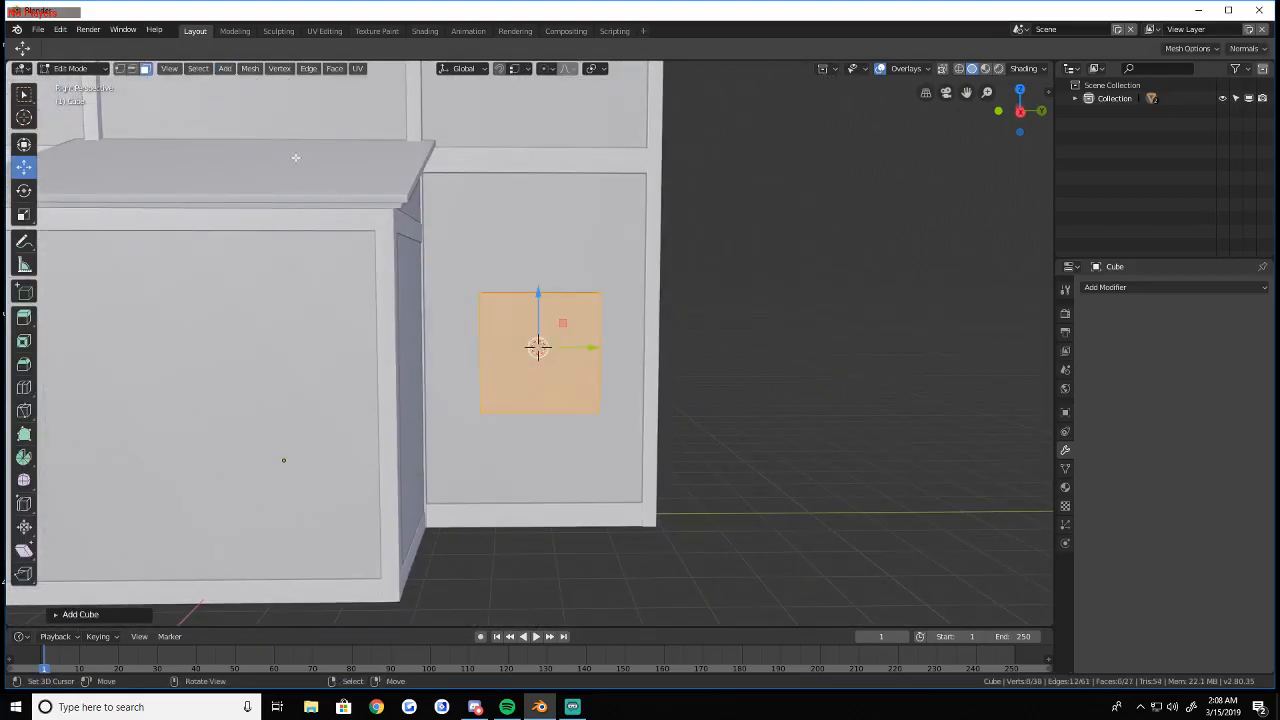
Resize the cube overall, along Z and along Y to form a tall window block
{"action": "key", "text": "s"}
{"action": "left_click", "coordinate": [653, 385]}
{"action": "key", "text": "s"}
{"action": "key", "text": "z"}
{"action": "left_click", "coordinate": [740, 200]}
{"action": "key", "text": "s"}
{"action": "key", "text": "x"}
{"action": "key", "text": "y"}
{"action": "left_click", "coordinate": [855, 379]}
Thin the window block along X and adjust its position in the wall
{"action": "key", "text": "shift+grave"}
{"action": "key", "text": "w"}
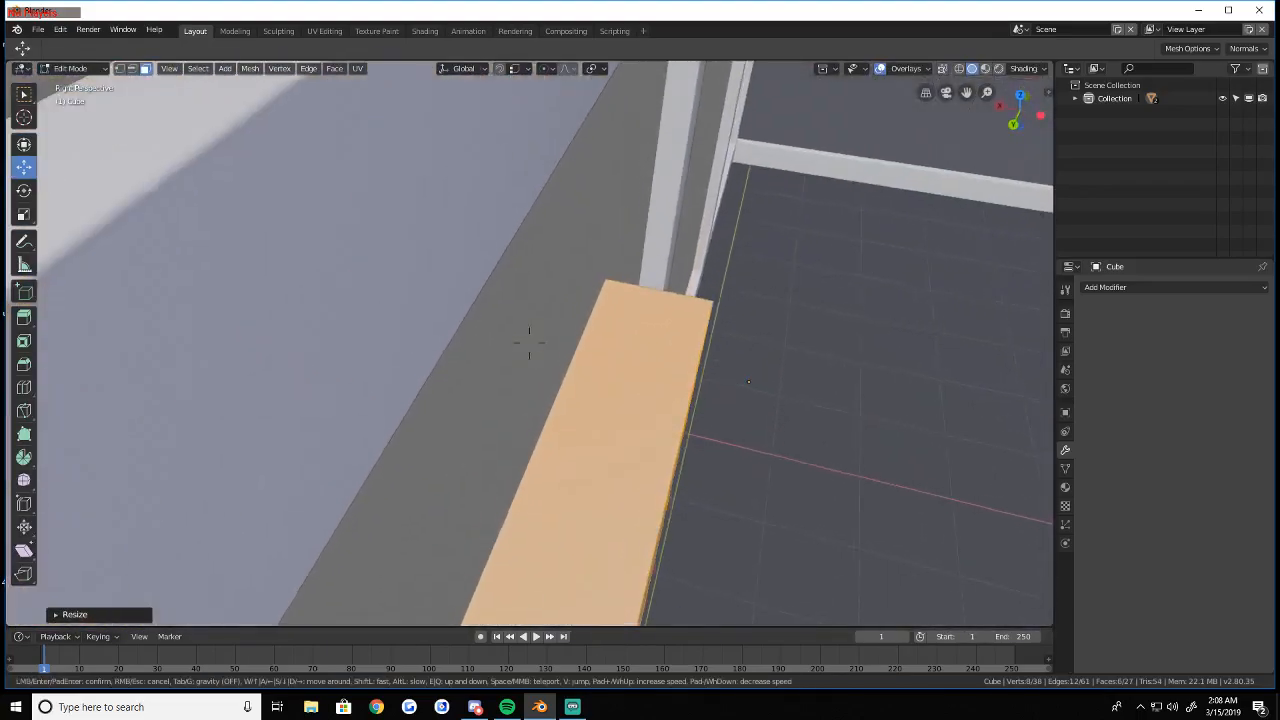
{"action": "left_click", "coordinate": [529, 341]}
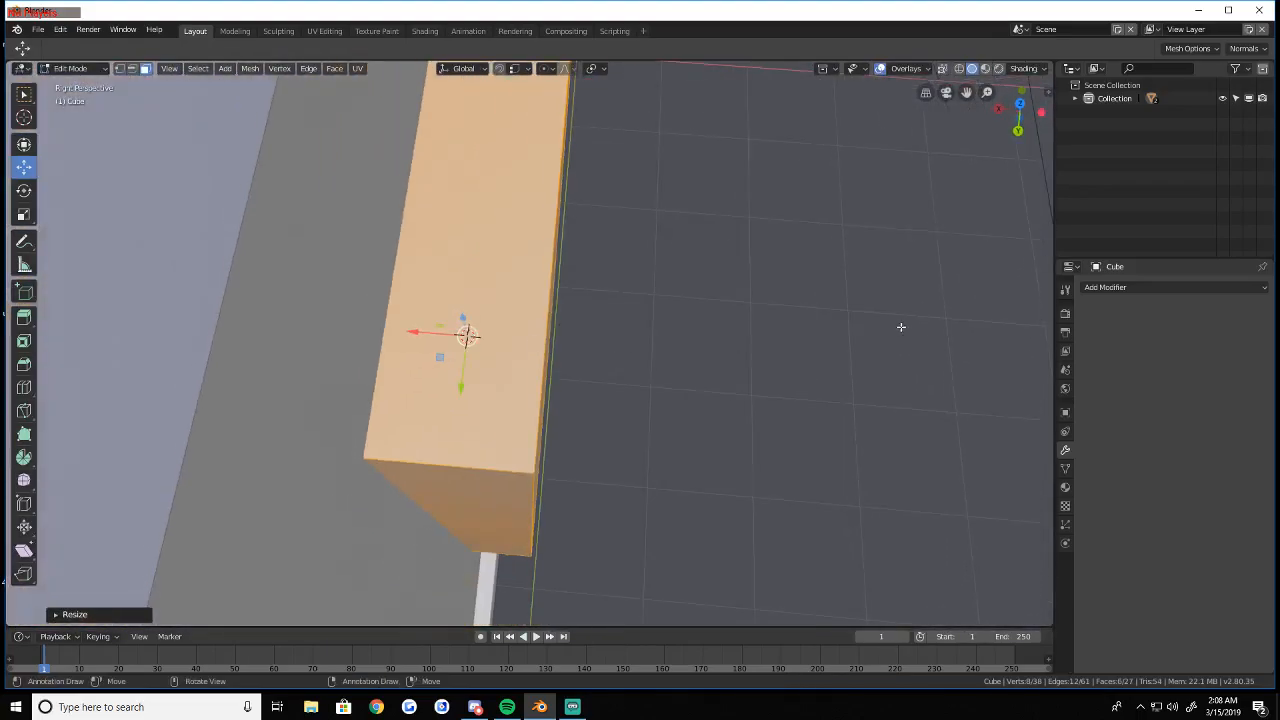
{"action": "key", "text": "s"}
{"action": "key", "text": "x"}
{"action": "left_click", "coordinate": [529, 321]}
{"action": "key", "text": "shift+grave"}
{"action": "key", "text": "s"}
{"action": "key", "text": "a"}
{"action": "left_click", "coordinate": [529, 343]}
{"action": "left_click_drag", "start_coordinate": [600, 390], "coordinate": [595, 393]}
Duplicate the window block and move the copy about 9.7 m along Y to the panel on the annex's other side
{"action": "key", "text": "shift+grave"}
{"action": "key", "text": "s"}
{"action": "key", "text": "a"}
{"action": "left_click", "coordinate": [529, 343]}
{"action": "key", "text": "shift+d"}
{"action": "right_click", "coordinate": [920, 345]}
{"action": "key", "text": "g"}
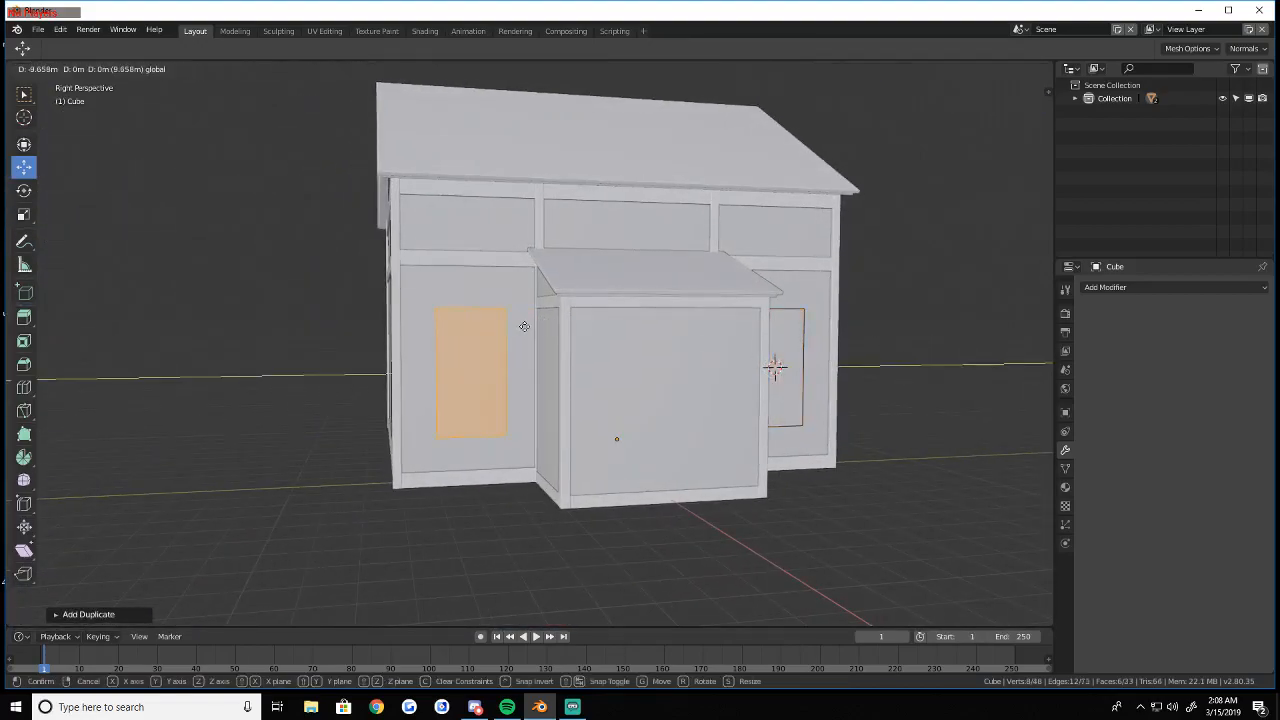
{"action": "left_click", "coordinate": [528, 329]}
Select both tall window blocks, duplicate them and raise the copies into the upper wall panels
{"action": "key", "text": "a"}
{"action": "key", "text": "alt+a"}
{"action": "key", "text": "shift+z"}
{"action": "key", "text": "shift+z"}
{"action": "key", "text": "shift+z"}
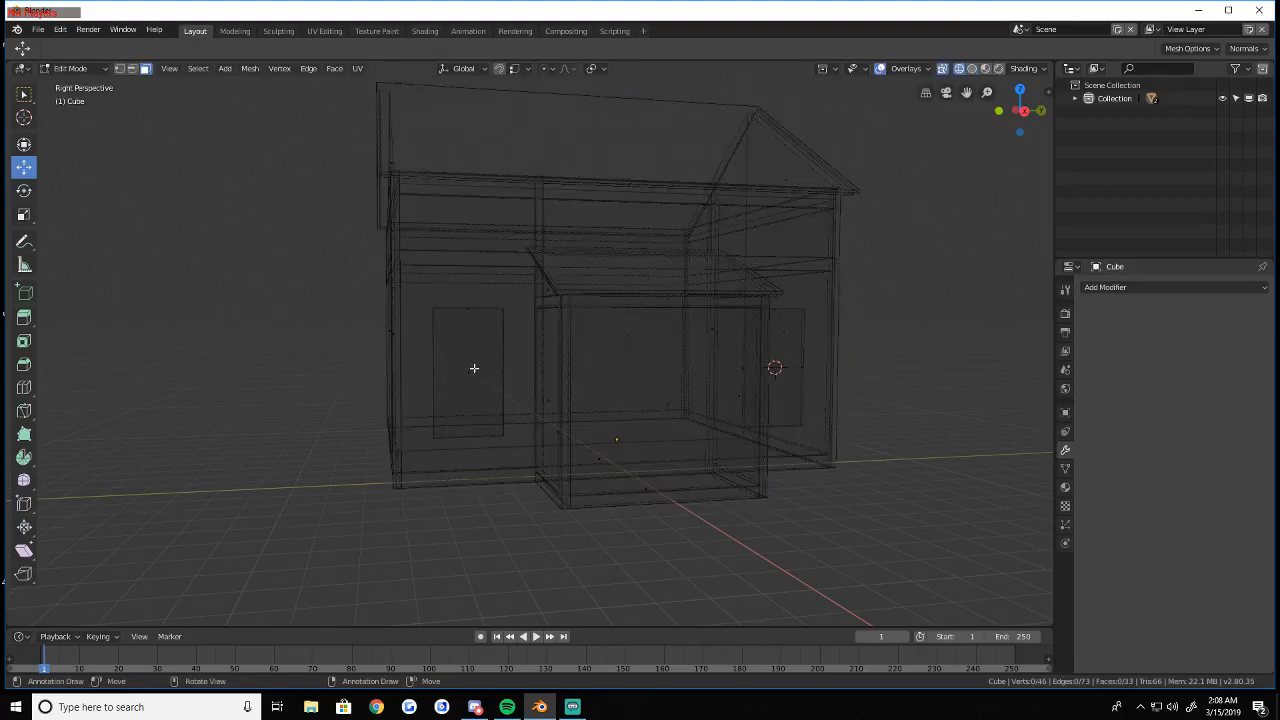
{"action": "key", "text": "l"}
{"action": "key", "text": "l"}
{"action": "key", "text": "shift+z"}
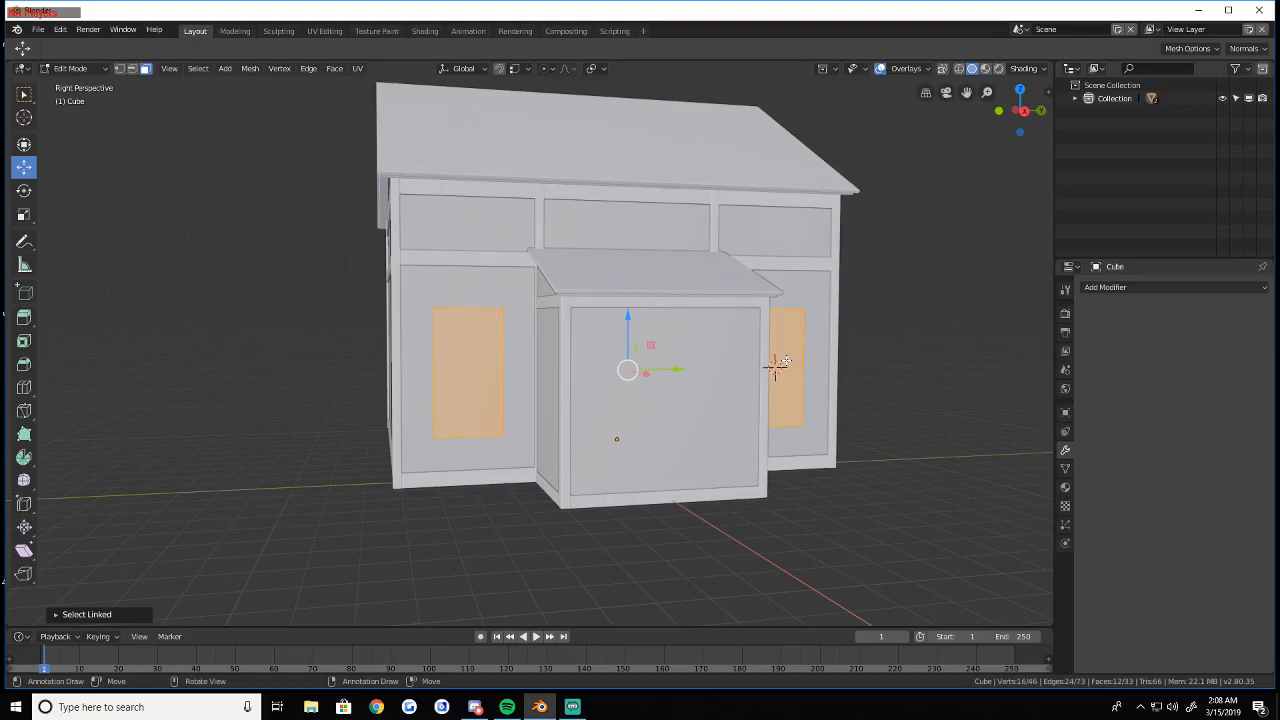
{"action": "key", "text": "shift+grave"}
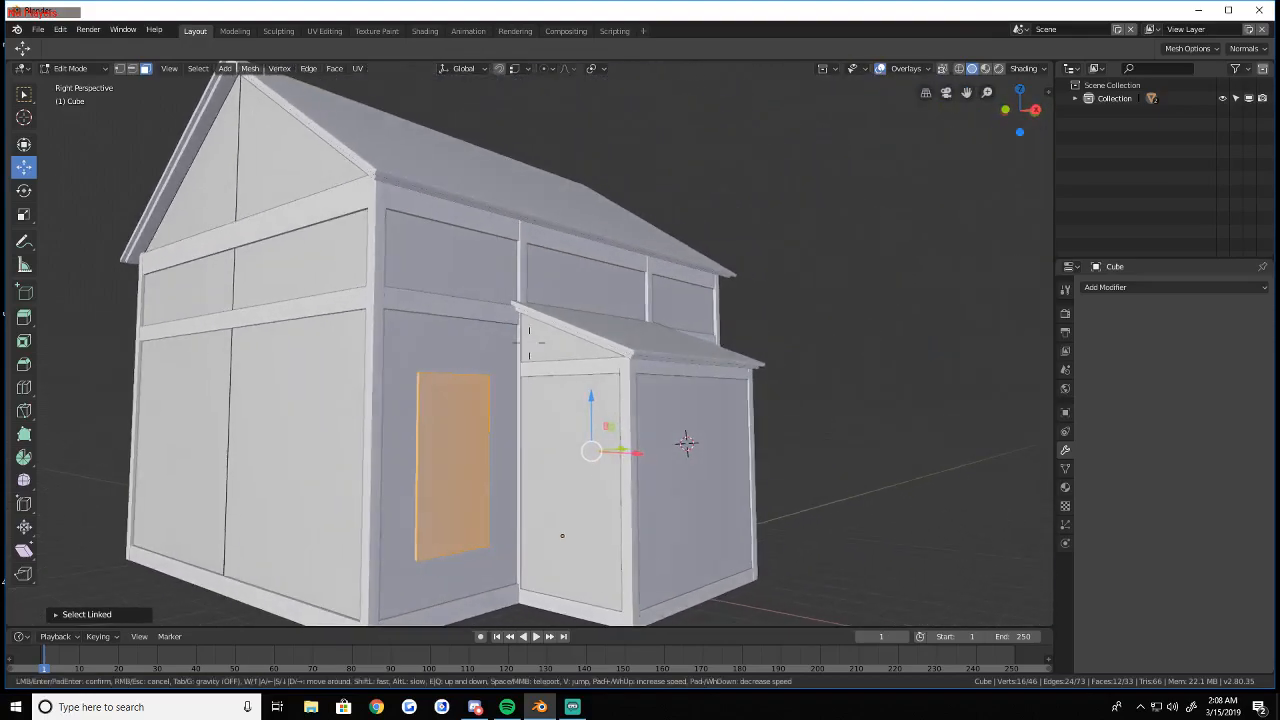
{"action": "left_click", "coordinate": [529, 343]}
{"action": "key", "text": "shift+d"}
{"action": "right_click", "coordinate": [545, 350]}
{"action": "left_click_drag", "start_coordinate": [591, 402], "coordinate": [589, 238]}
Shorten the two upper window blocks along Z and lower them by about 0.09 m
{"action": "key", "text": "s"}
{"action": "key", "text": "z"}
{"action": "left_click", "coordinate": [577, 337]}
{"action": "key", "text": "g"}
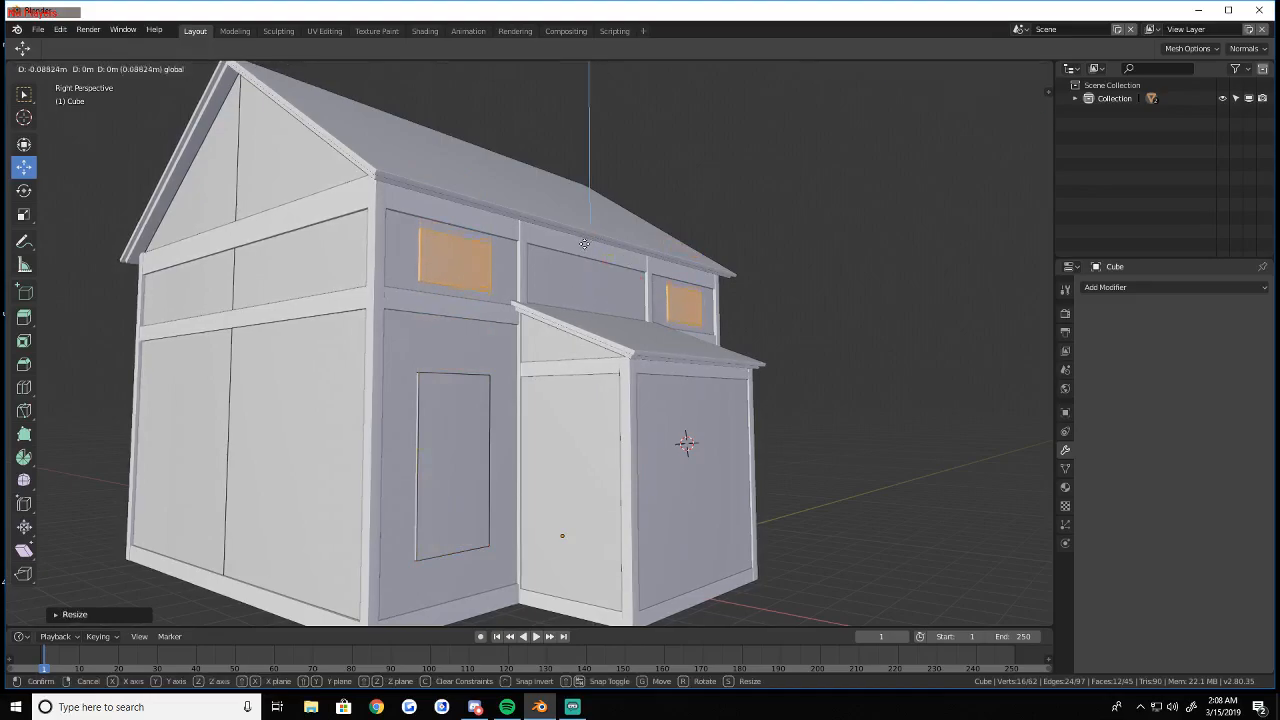
{"action": "left_click", "coordinate": [585, 242]}
{"action": "key", "text": "alt+a"}
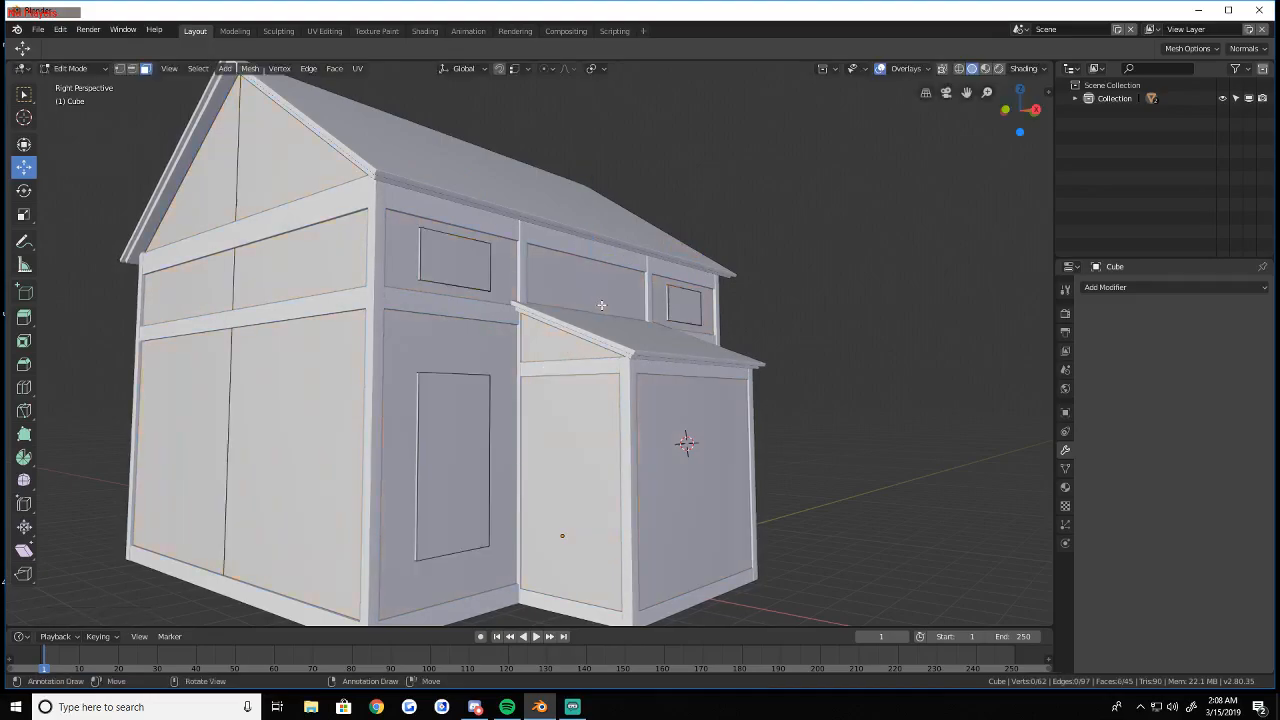
Examine the house exterior from both sides of the annex, checking the placement of the upper and lower window blocks
{"action": "key", "text": "shift+grave"}
{"action": "key", "text": "d"}
{"action": "key", "text": "w"}
{"action": "key", "text": "s"}
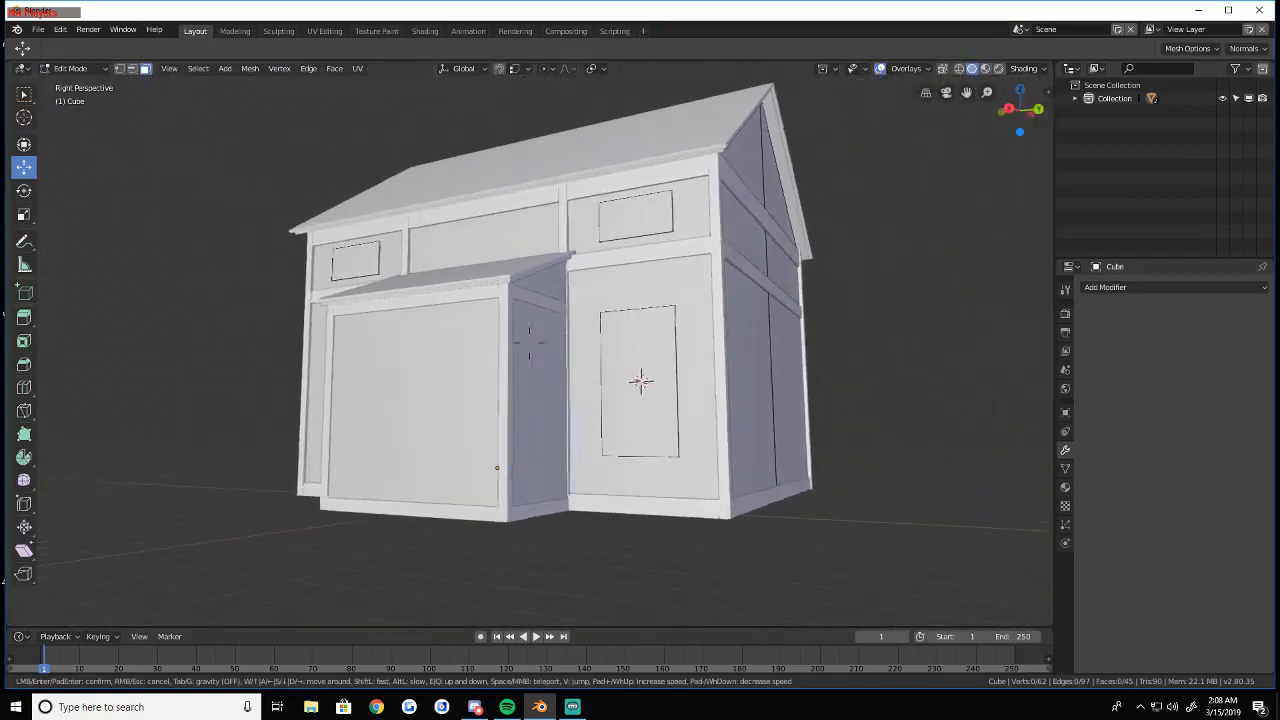
{"action": "key", "text": "w"}
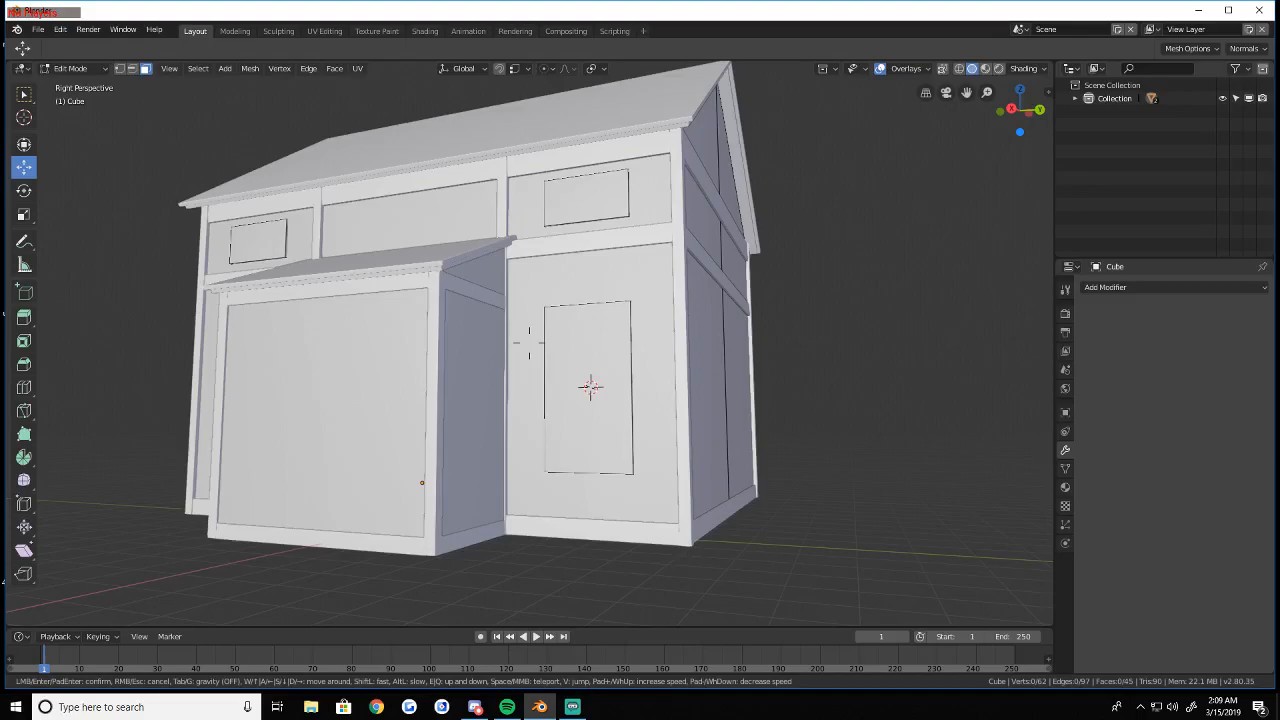
{"action": "key", "text": "w"}
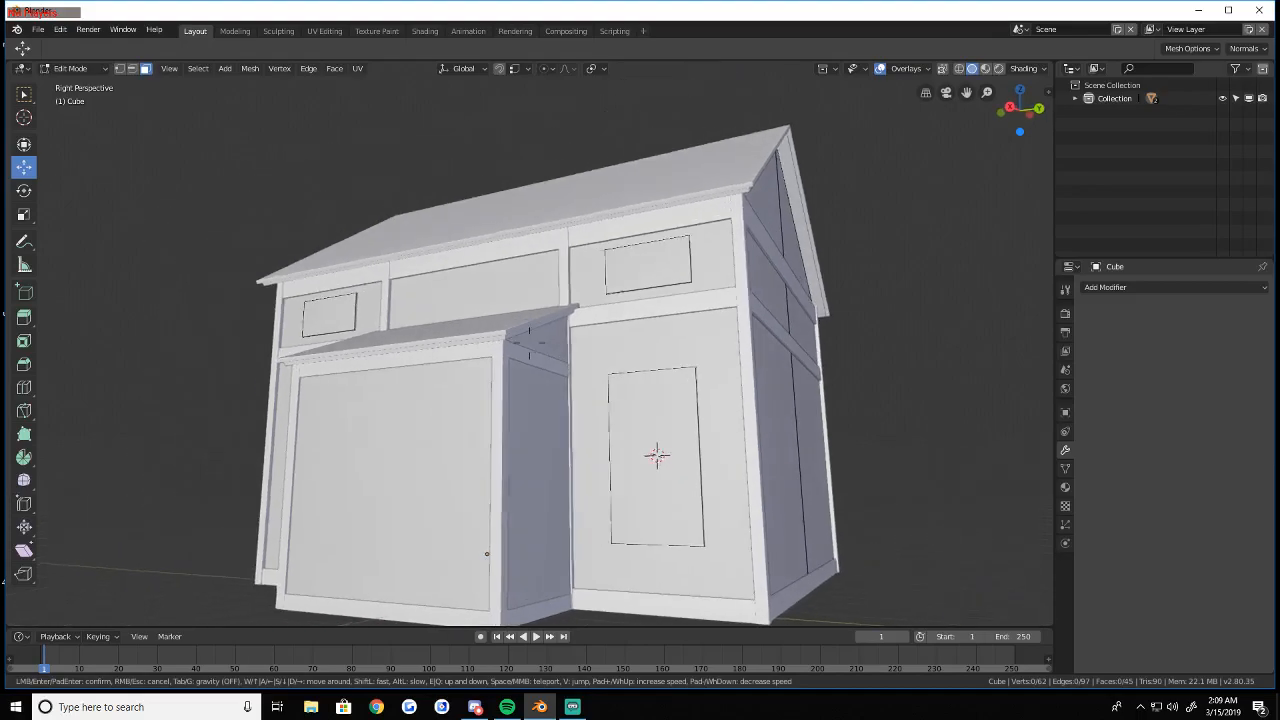
{"action": "key", "text": "a"}
{"action": "key", "text": "s"}
{"action": "key", "text": "w"}
{"action": "left_click", "coordinate": [529, 343]}
{"action": "key", "text": "shift+grave"}
{"action": "key", "text": "s"}
{"action": "left_click", "coordinate": [529, 343]}
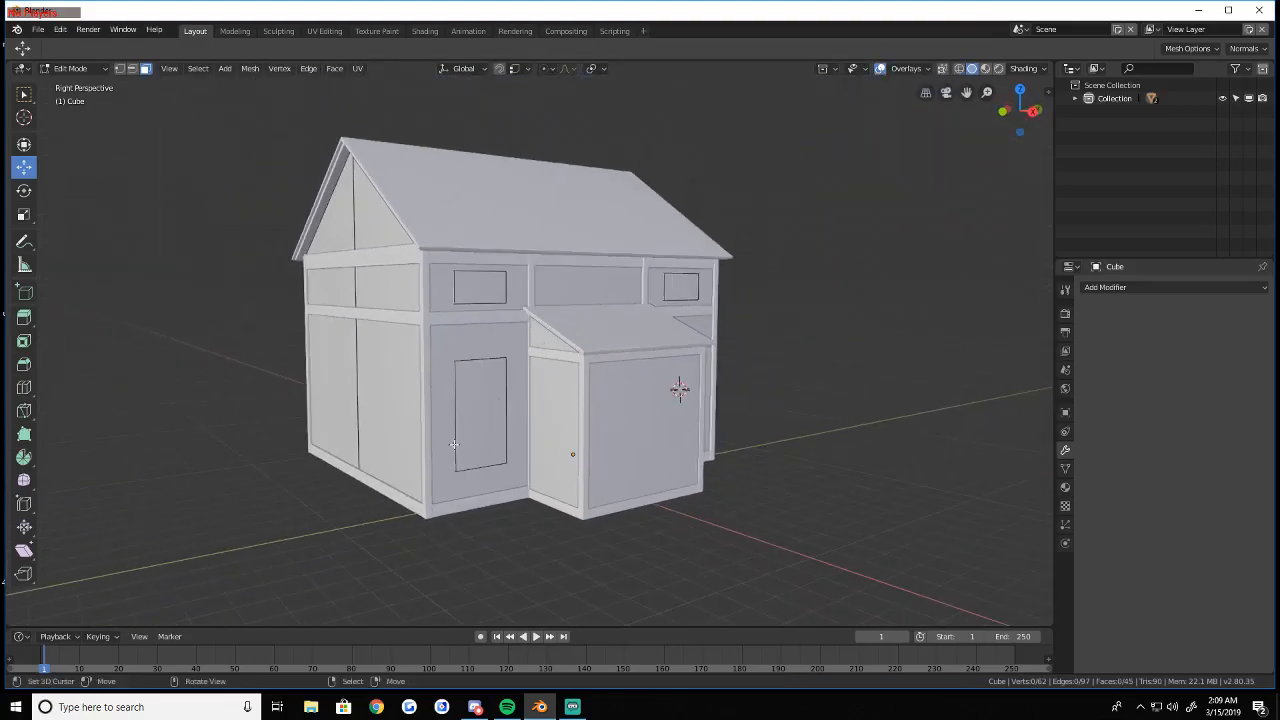